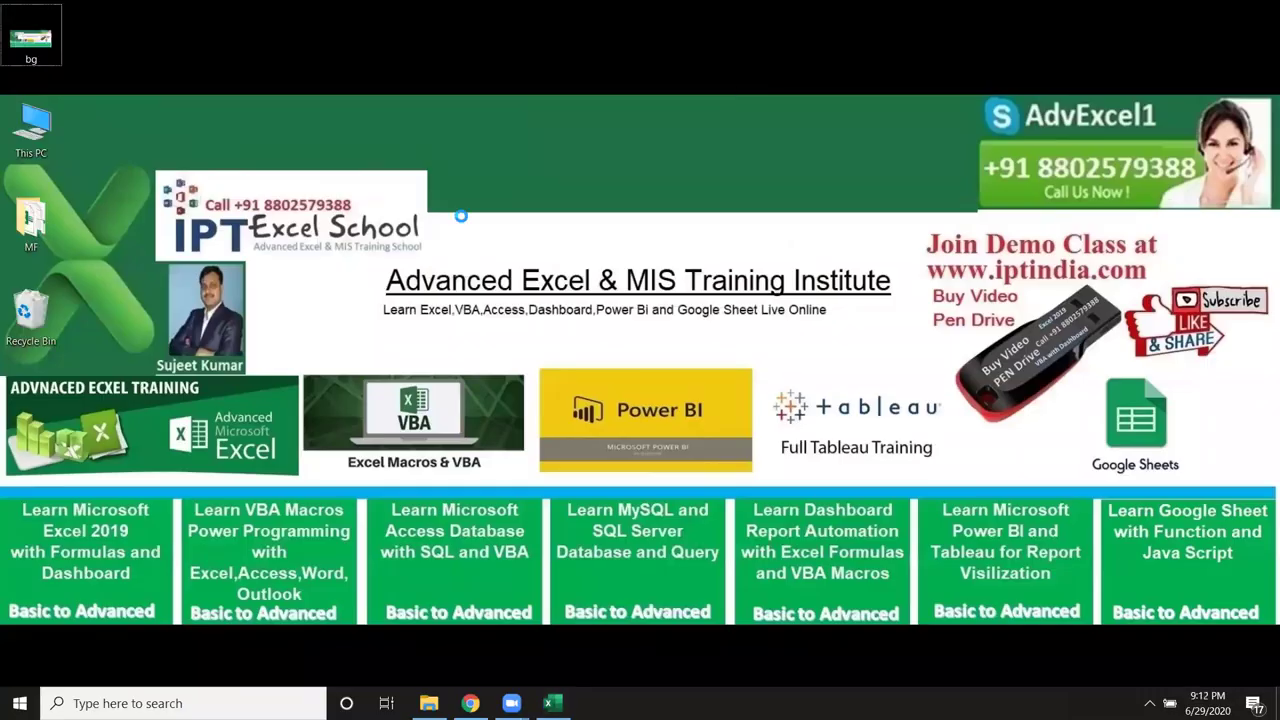
- Bring Excel back and review the Roll/Name/City table on Sheet3 and the roll photos on Sheet4
right_click(461, 215)
click(494, 264)
click(549, 703)
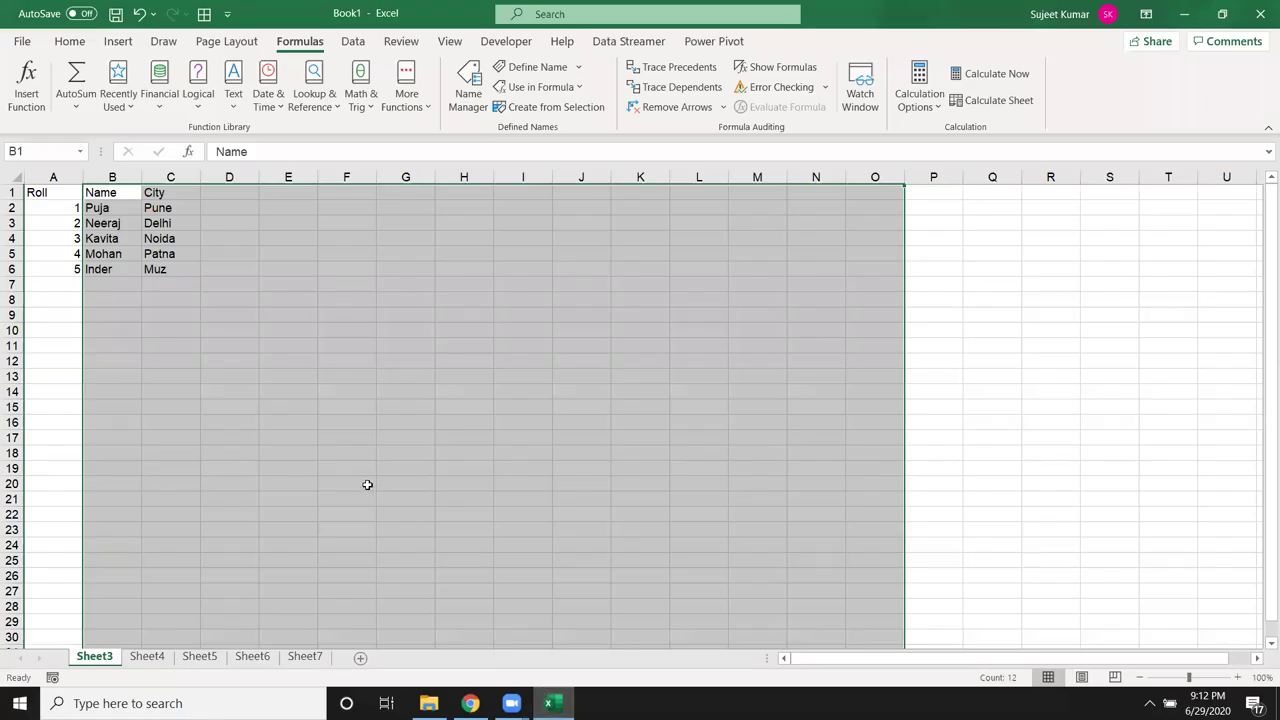
click(250, 469)
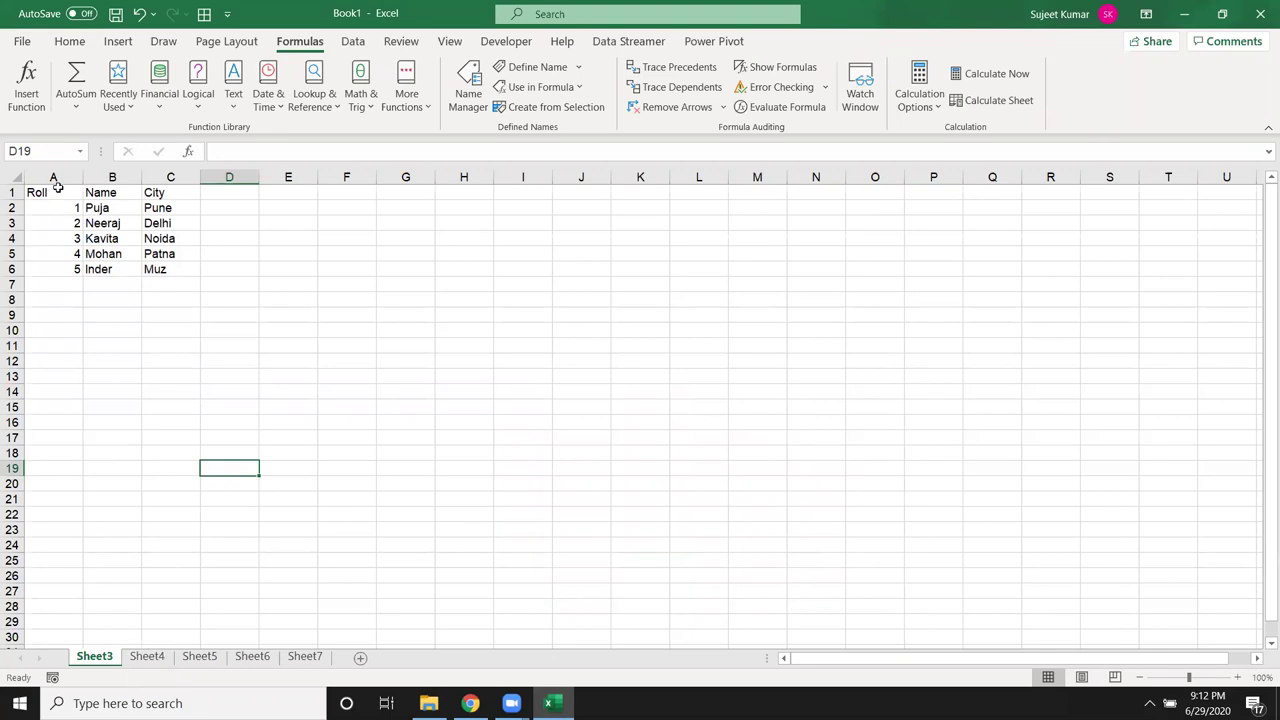
drag(58, 187, 171, 270)
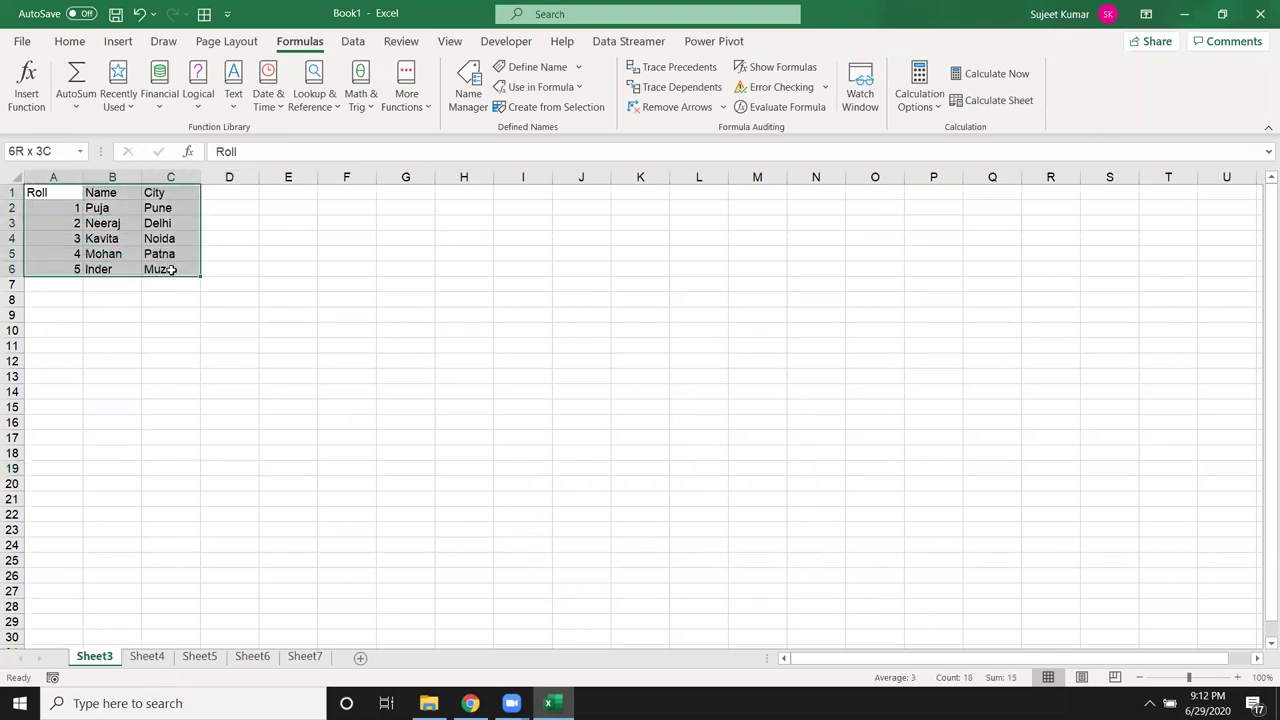
click(146, 656)
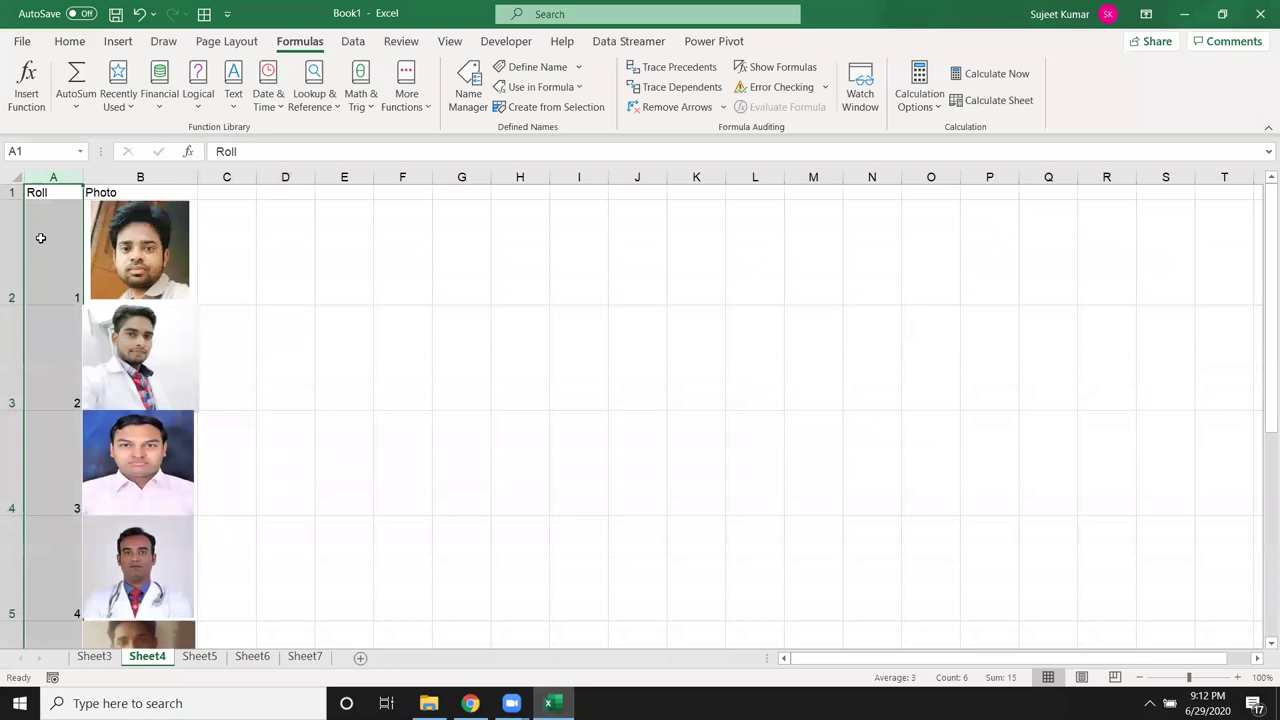
drag(40, 238, 180, 600)
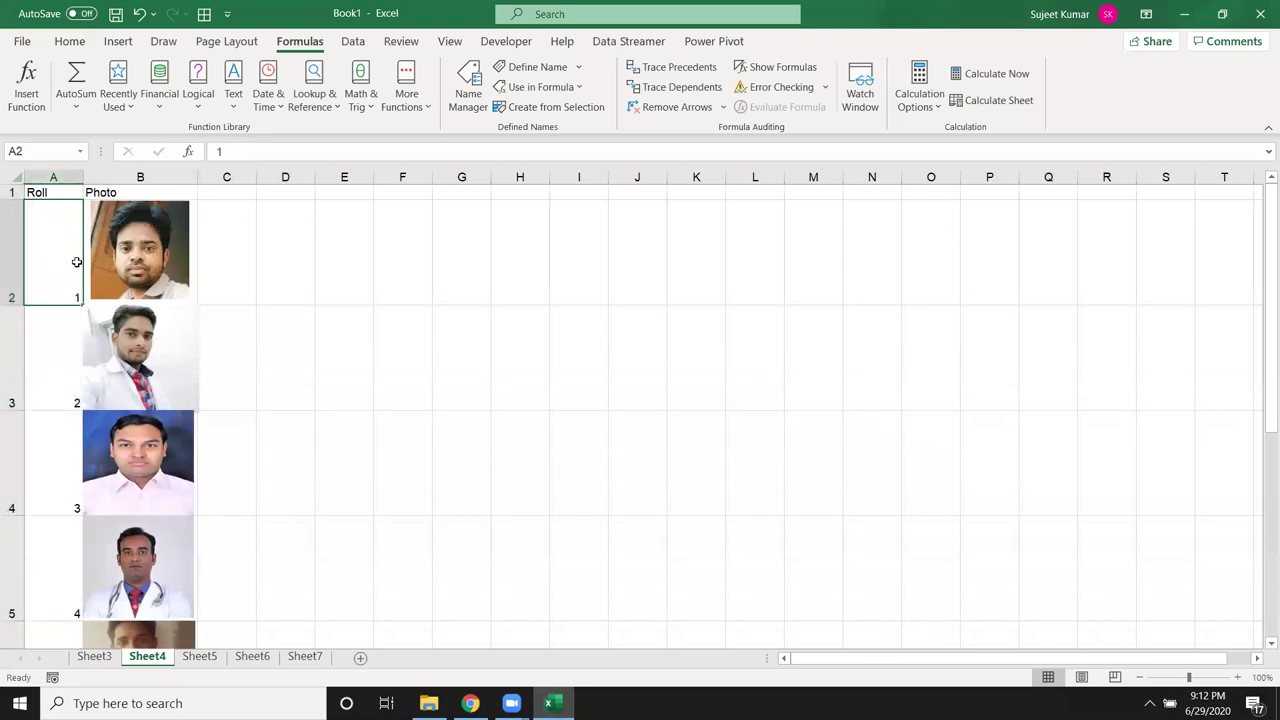
- On Sheet5, enter roll 2 in C3 and inspect the looked-up name, city and linked photo
click(208, 663)
click(178, 229)
text(2)
key(Return)
drag(111, 287, 178, 292)
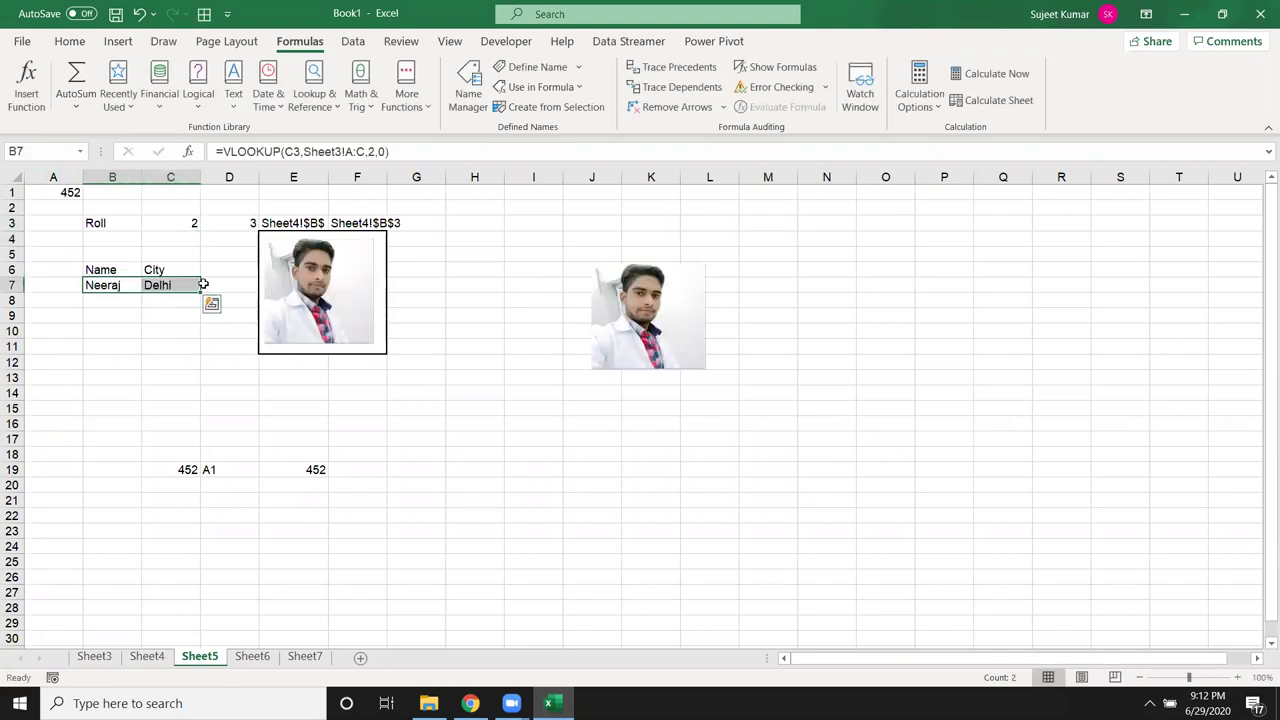
click(171, 285)
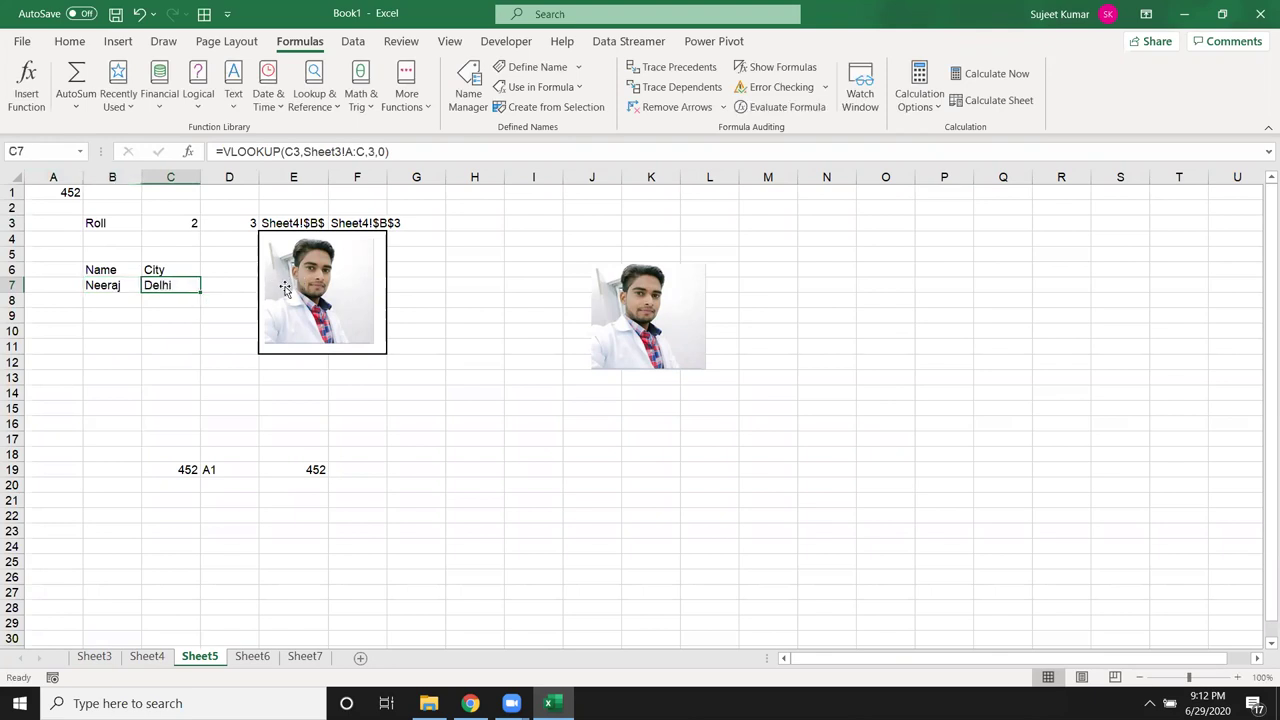
click(298, 242)
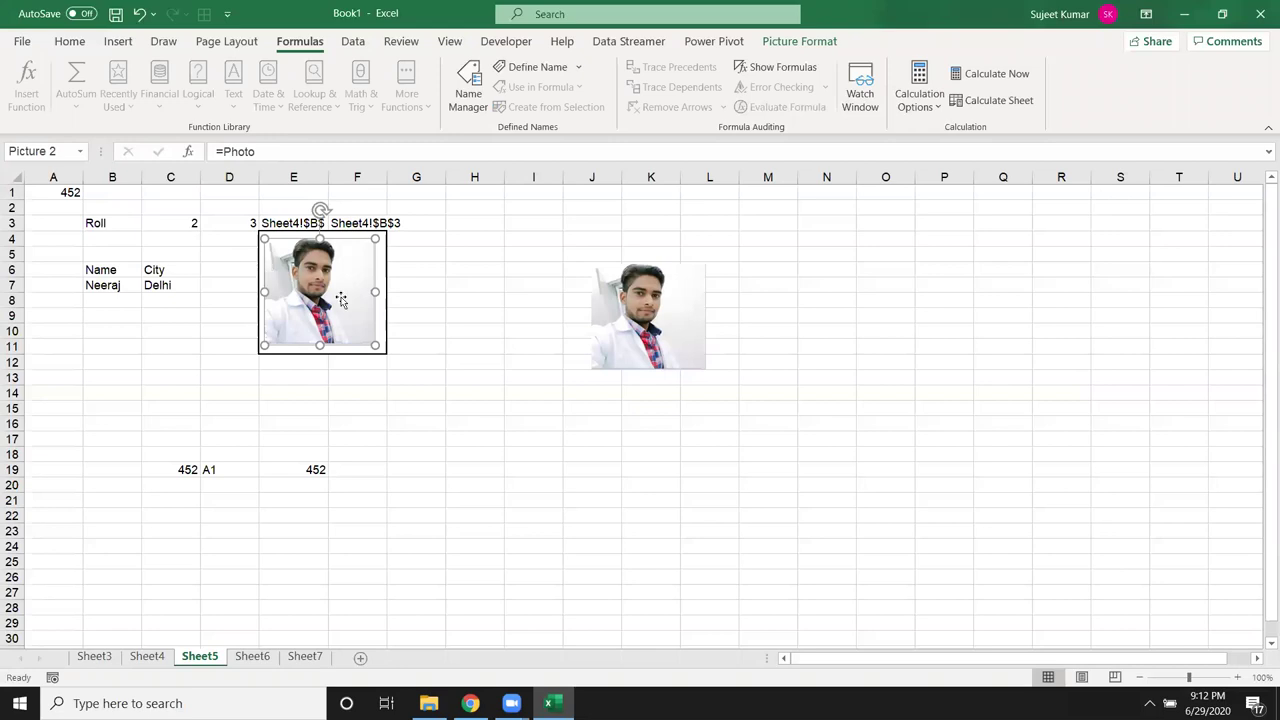
- Change the roll number in C3 to 3, then to 4, and check the linked photo
click(170, 222)
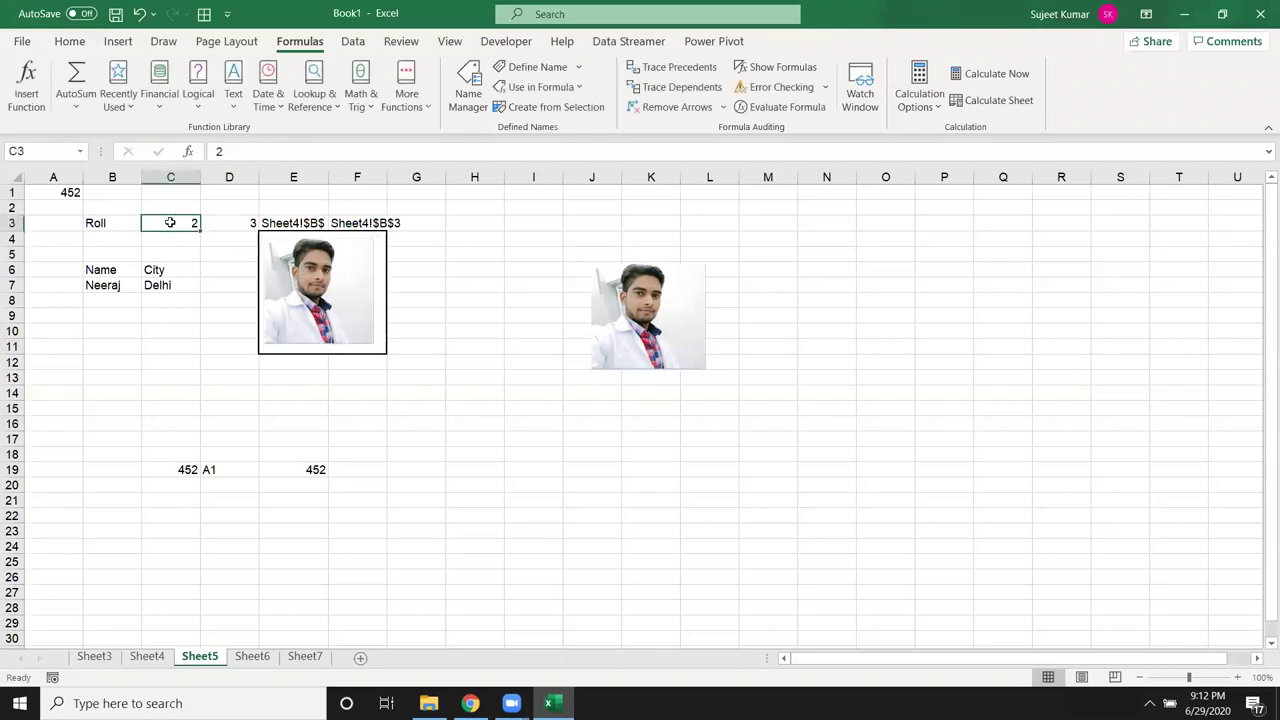
text(3)
key(Return)
click(170, 222)
text(4)
key(Return)
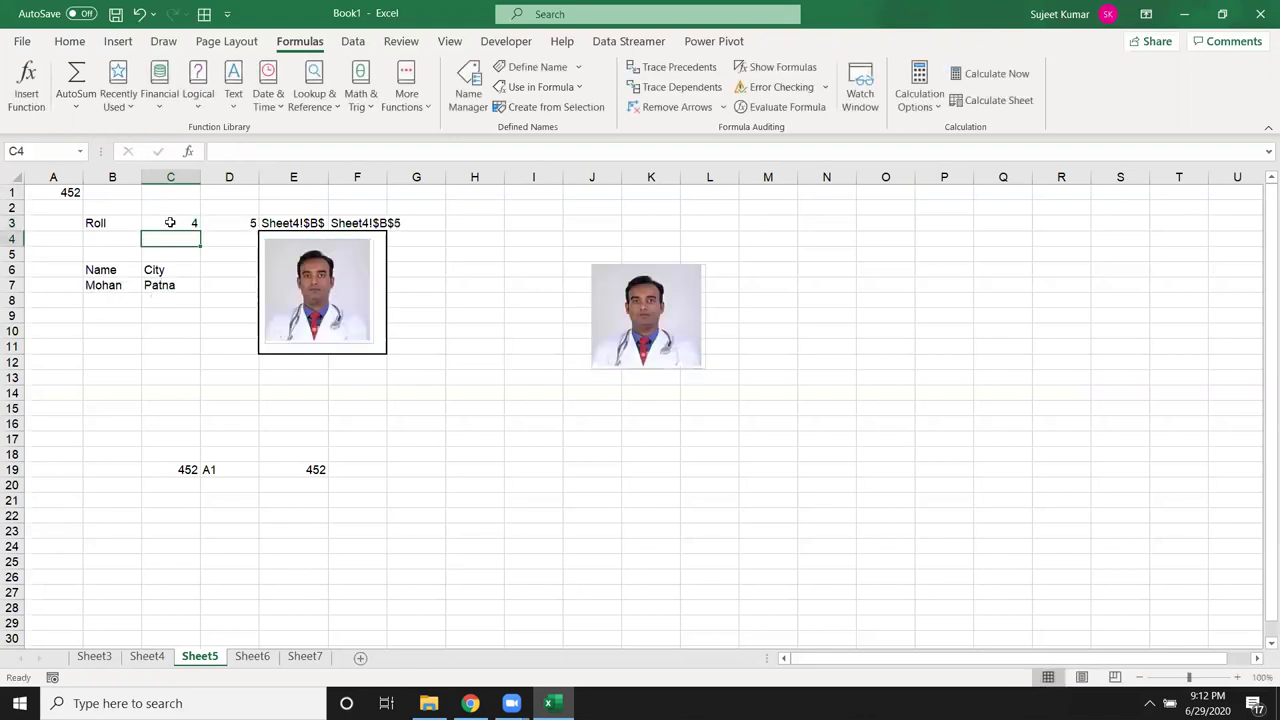
click(327, 276)
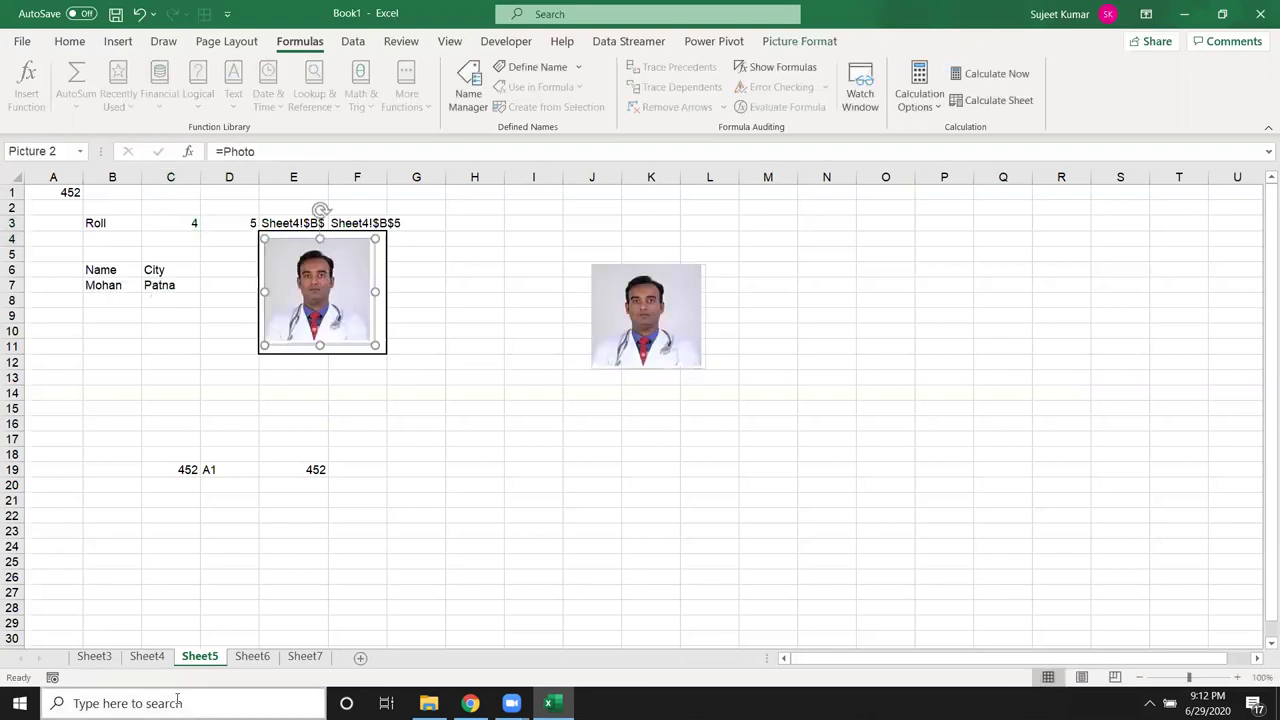
- Recheck the Sheet4 photo table and return to the Sheet5 lookup
click(147, 656)
scroll(197, 574, down, 4)
scroll(199, 578, up, 4)
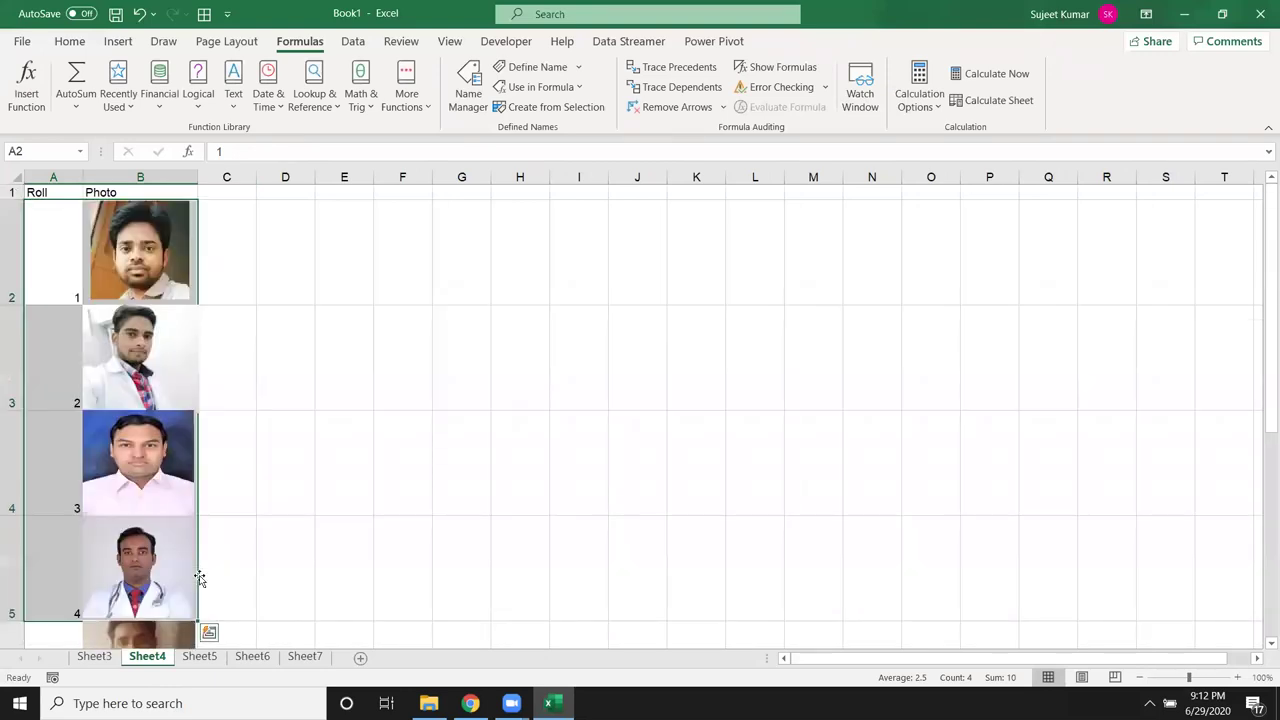
click(200, 657)
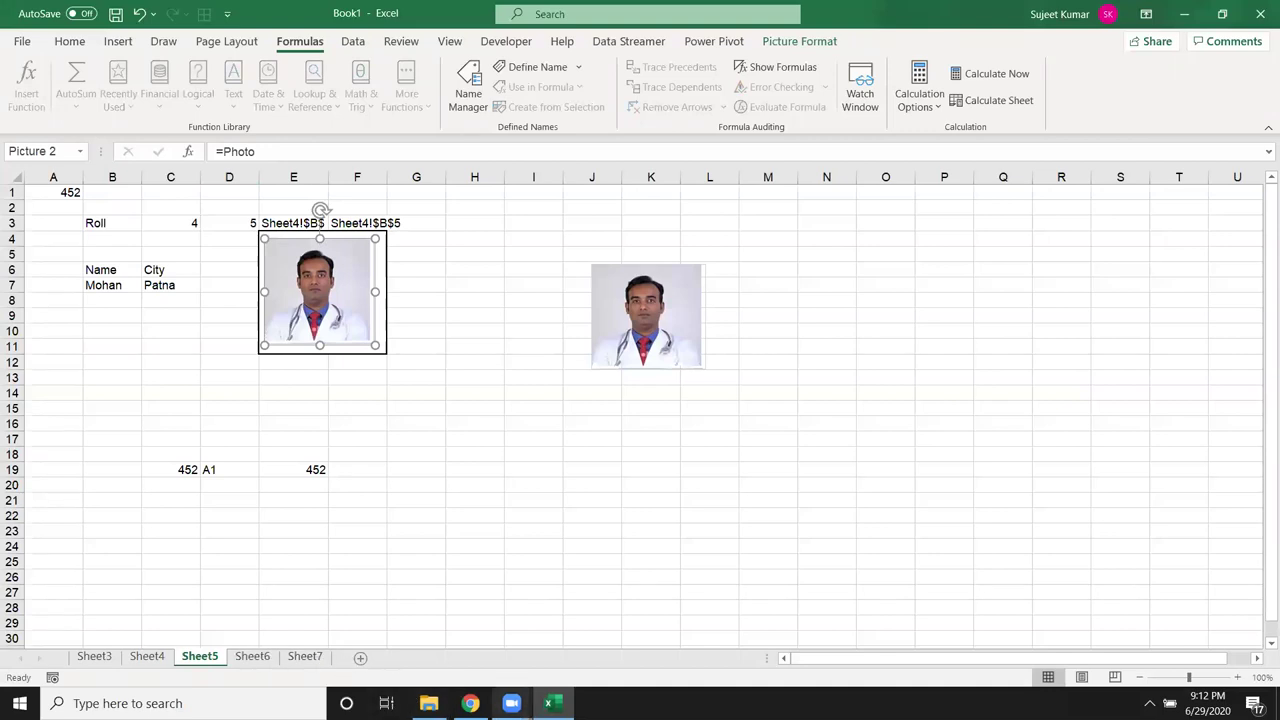
click(428, 703)
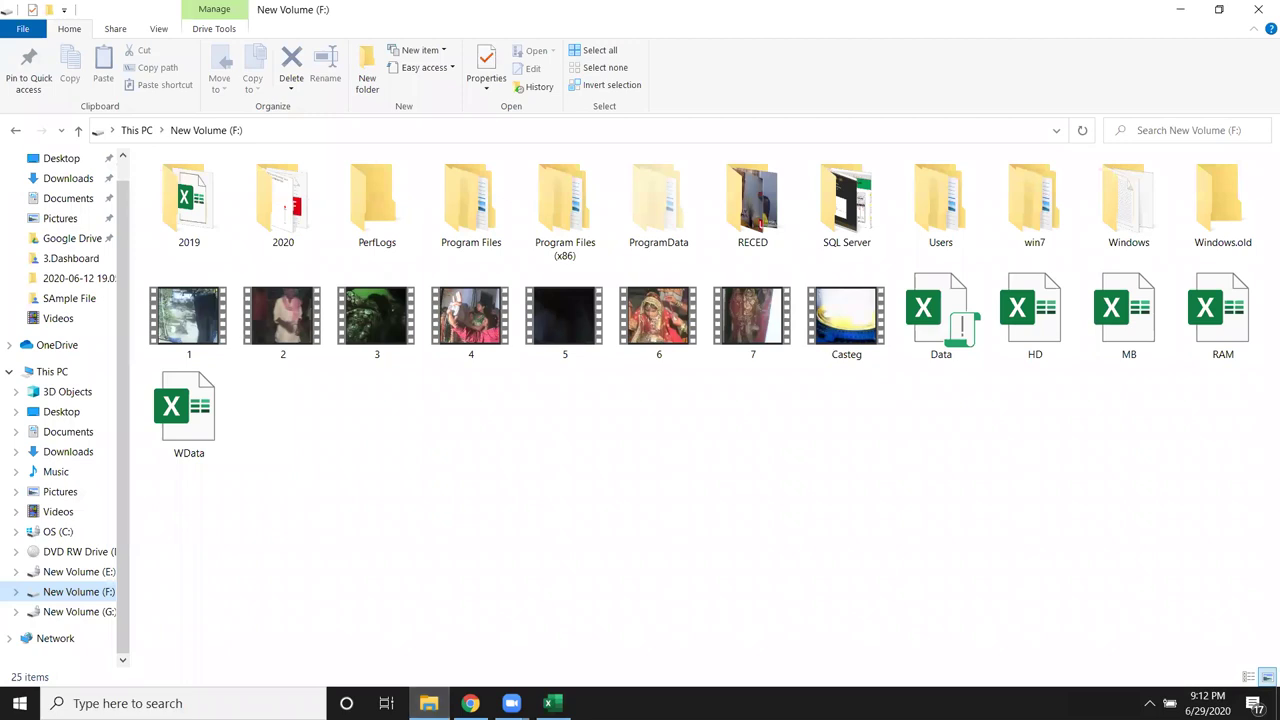
- Create a new folder named Photo on drive F: and open it to confirm it is empty
right_click(417, 438)
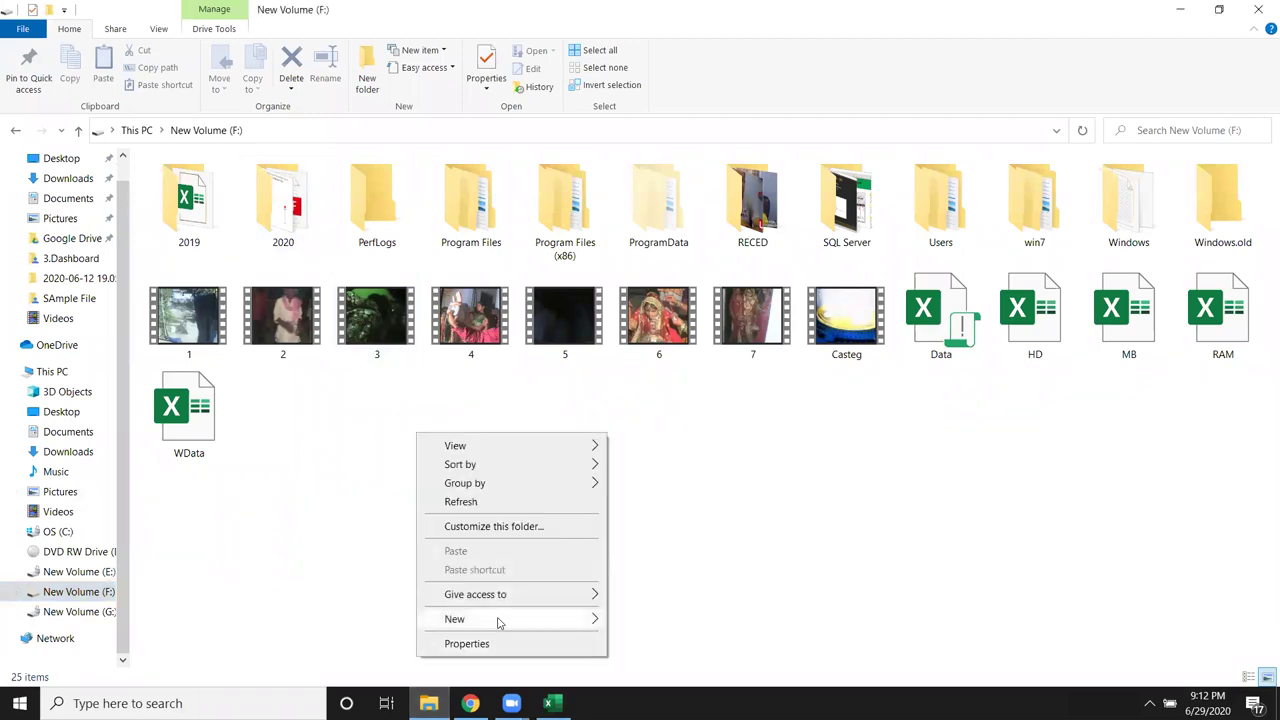
click(646, 623)
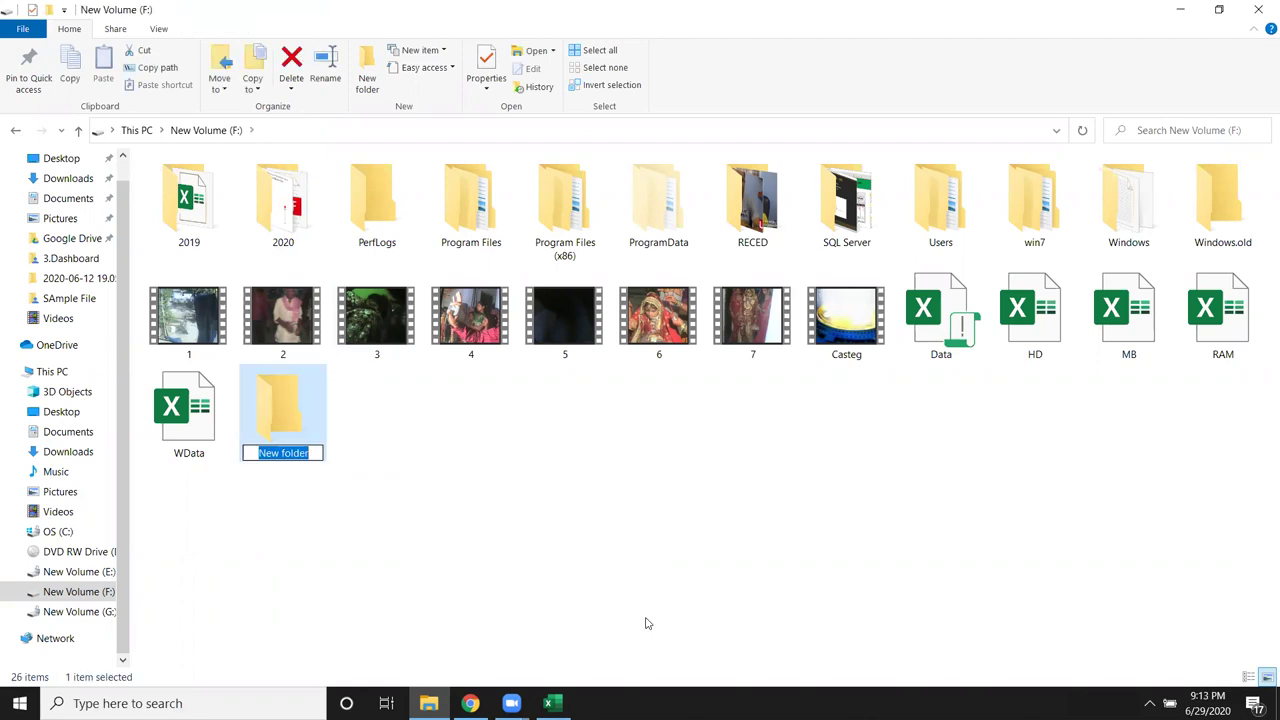
text(Photo)
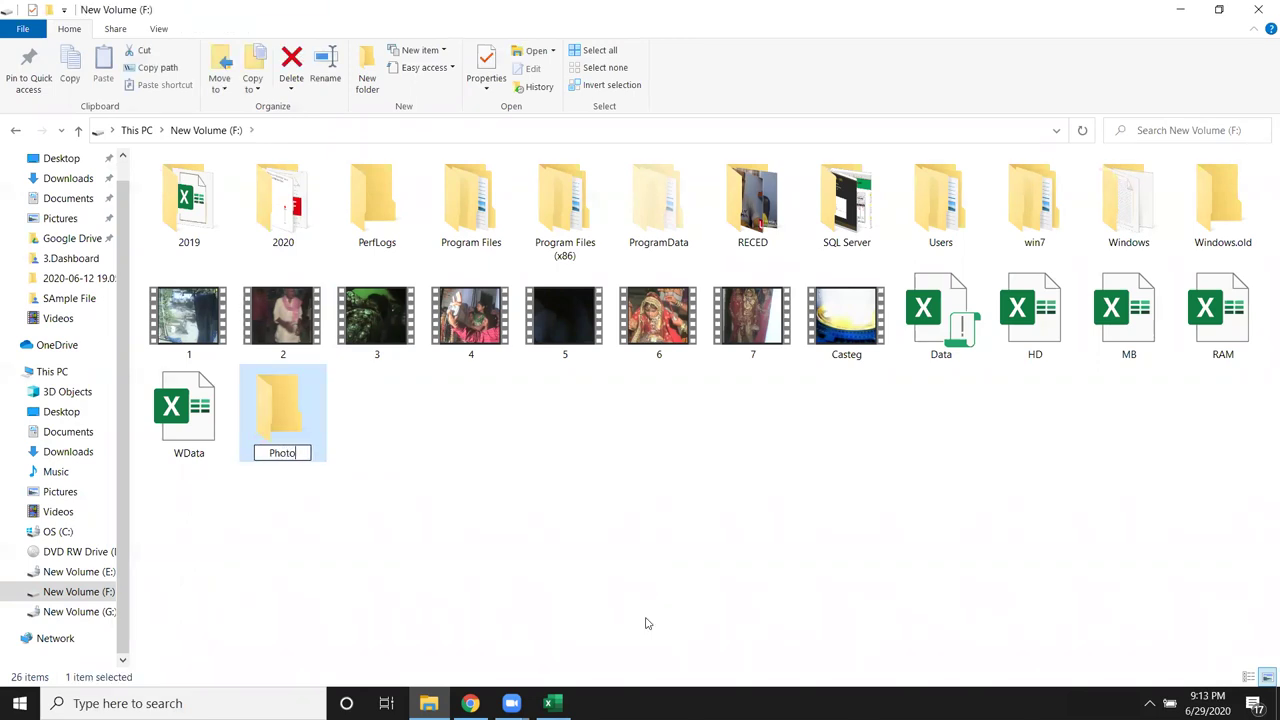
key(Return)
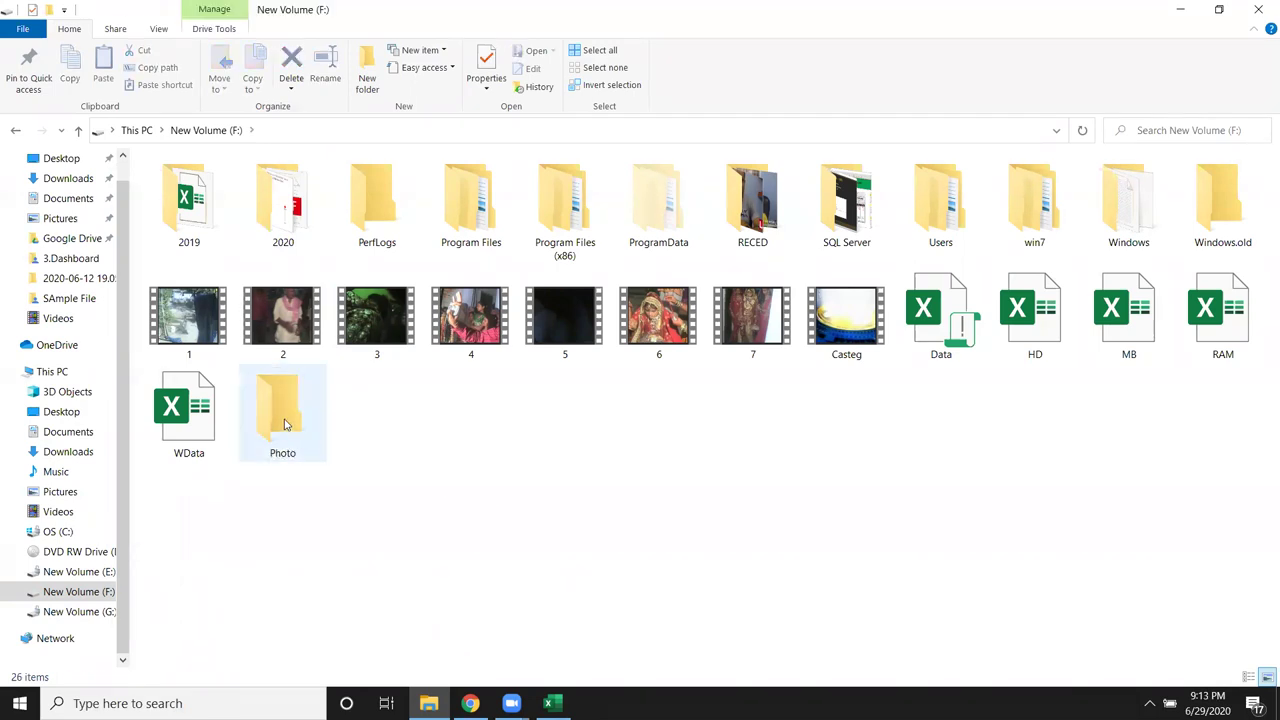
double_click(284, 425)
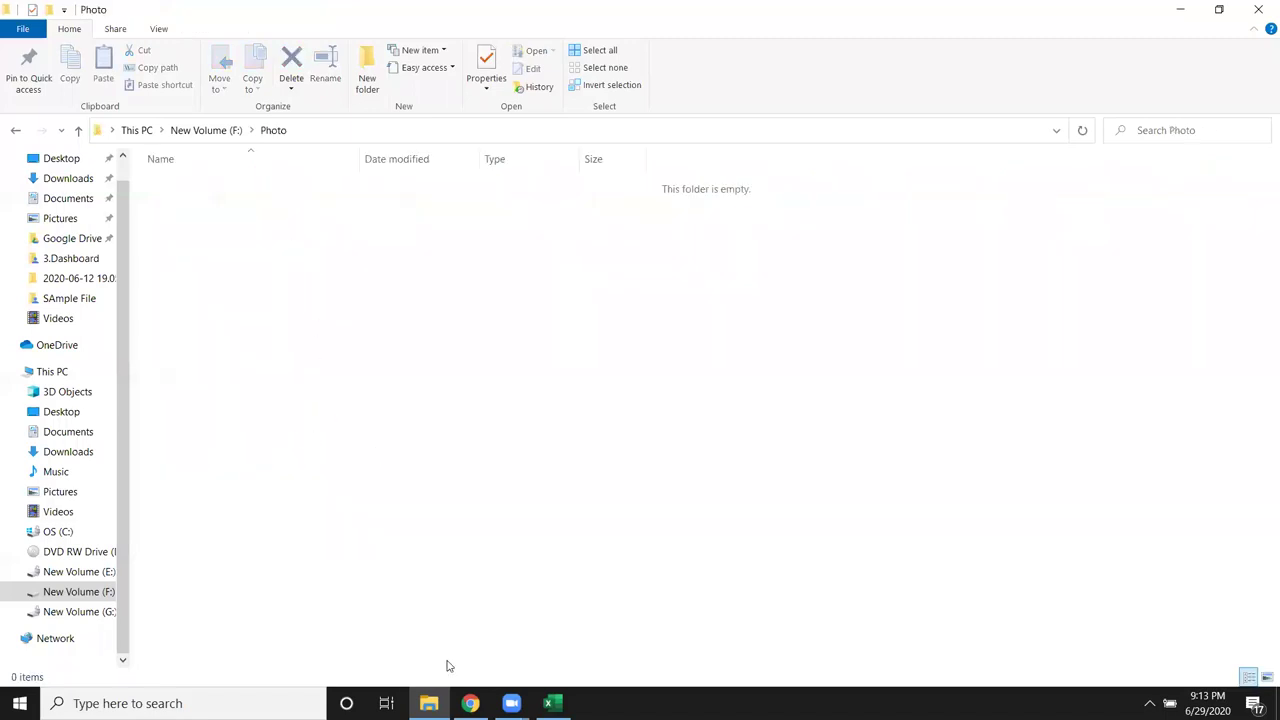
click(470, 703)
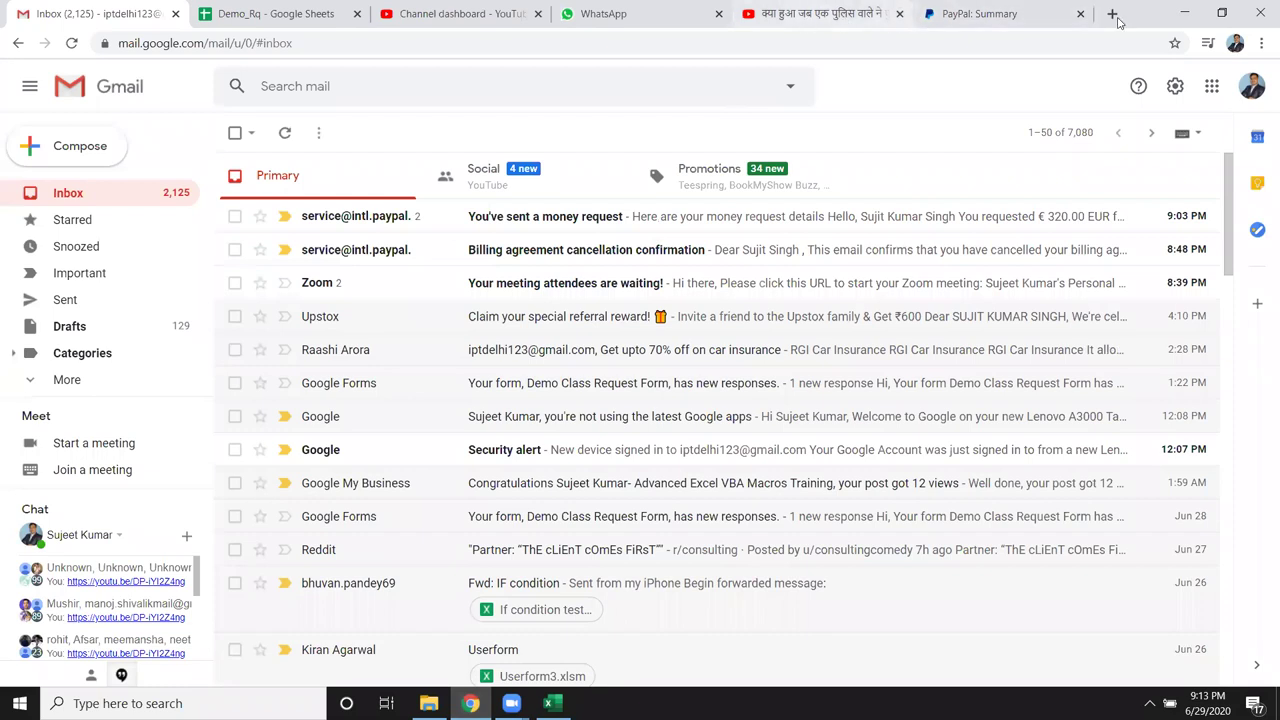
- In a new tab, go to Google, search the person's name and switch to Images results
click(1111, 15)
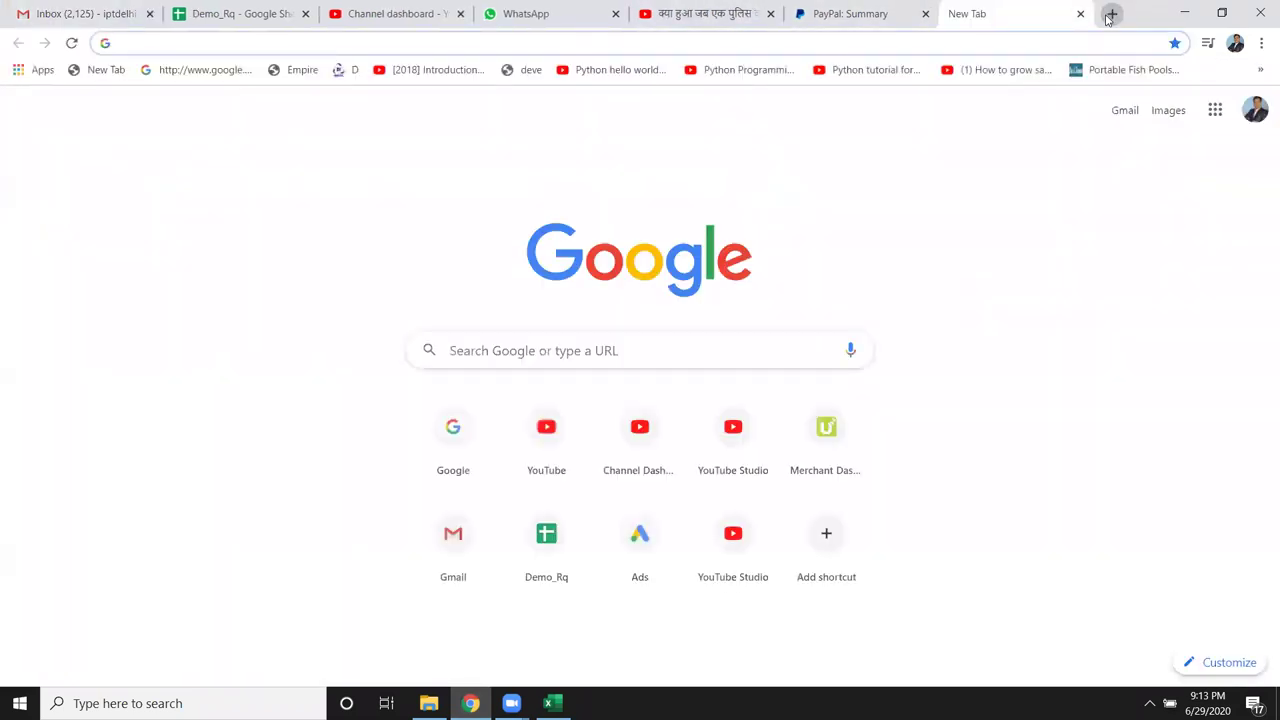
text(google.com)
key(Return)
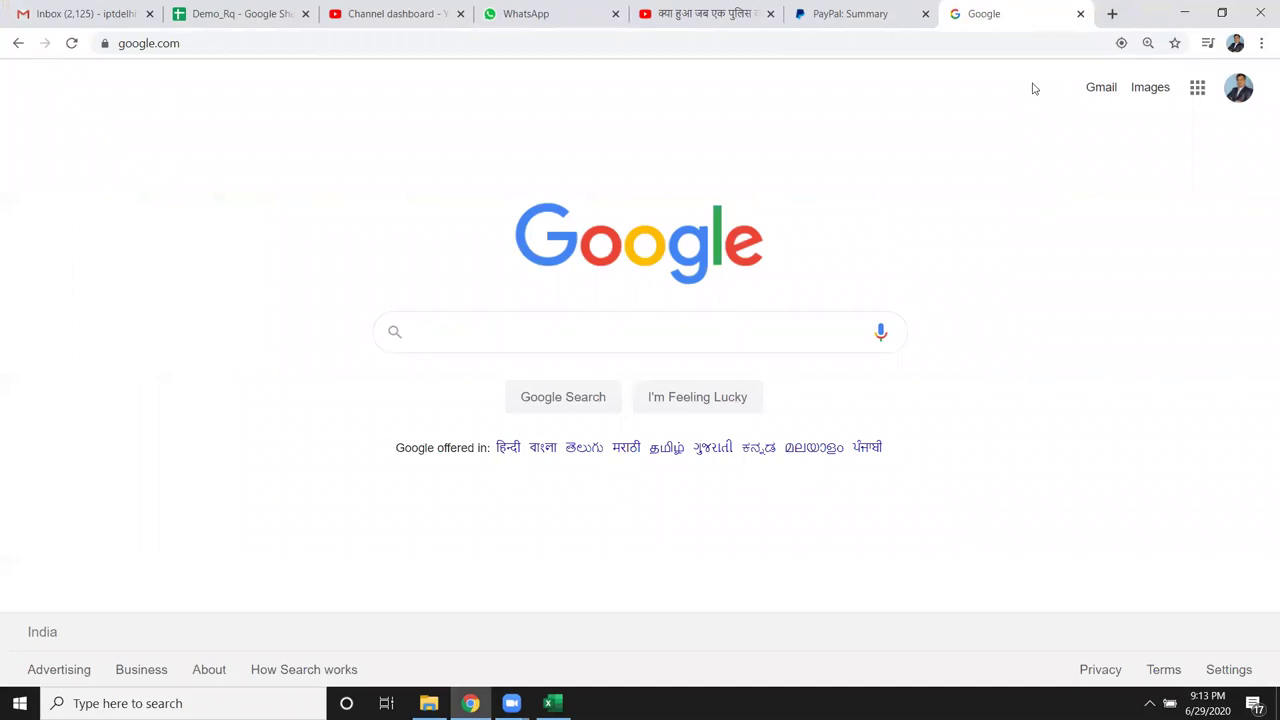
text(at)
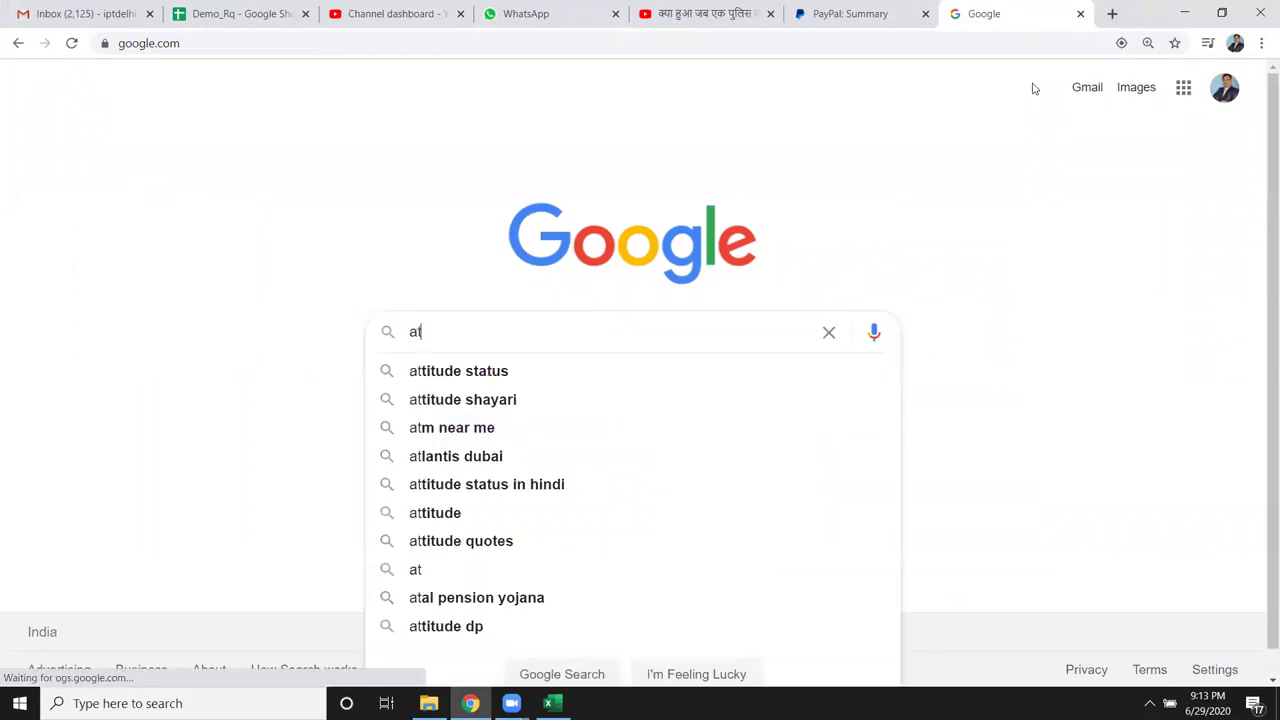
text(ish)
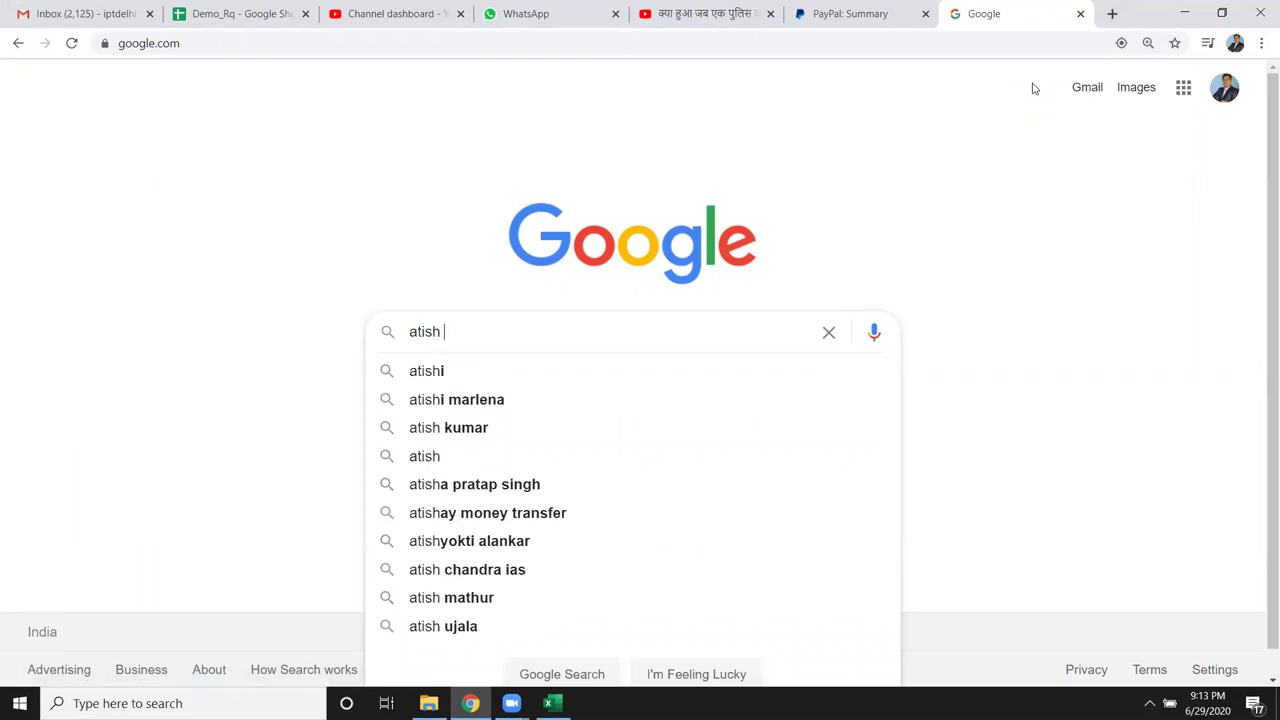
key(Down)
key(Return)
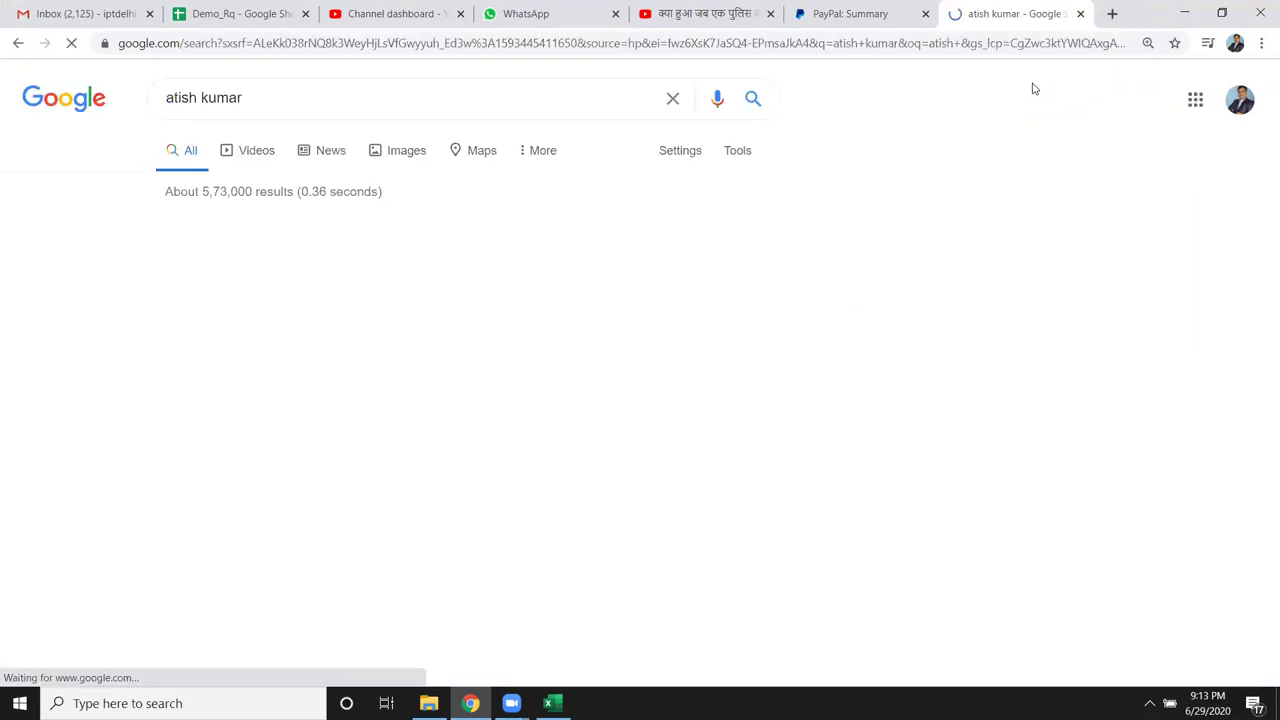
click(397, 160)
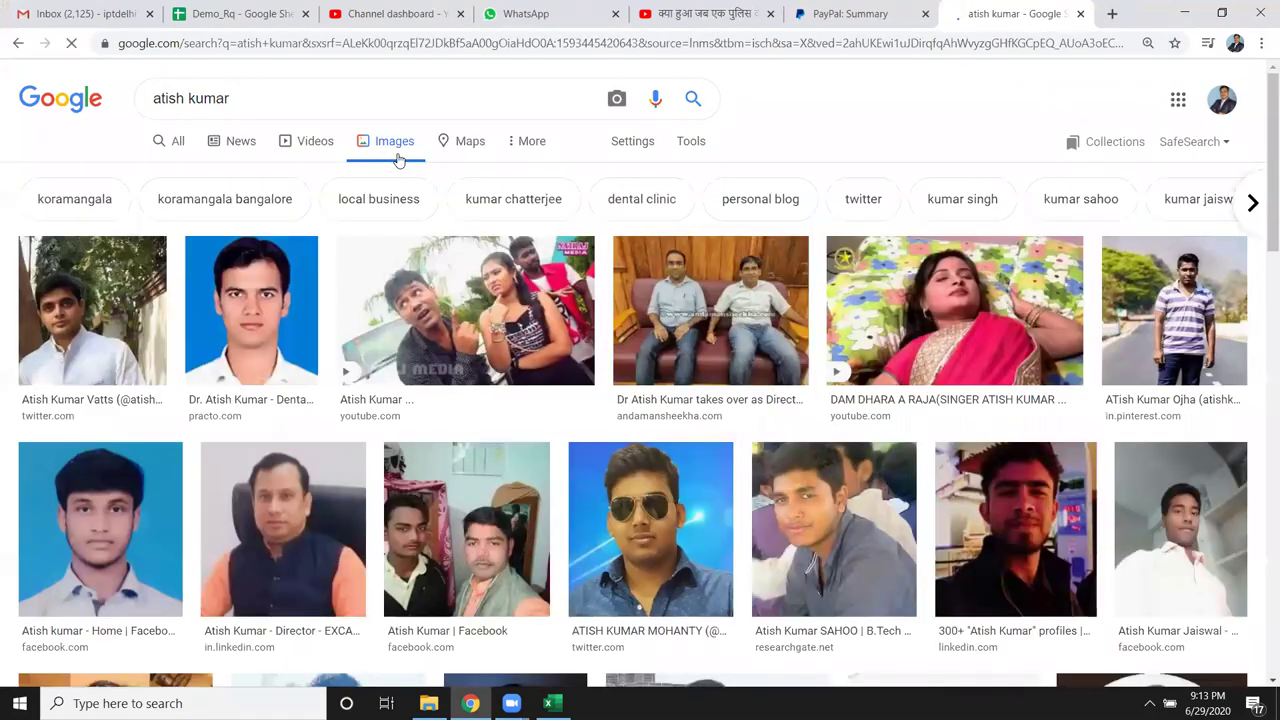
- Save the second image result into F:\Photo with the file name 1.jpg
right_click(240, 333)
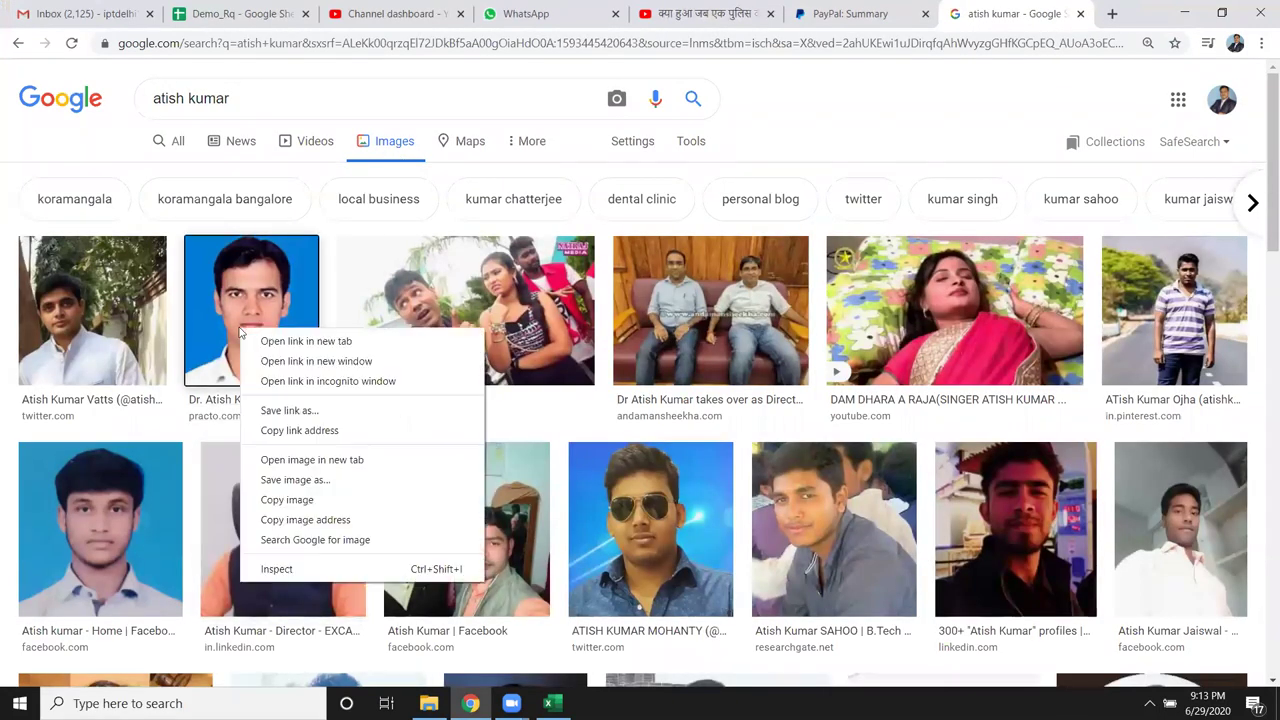
click(338, 483)
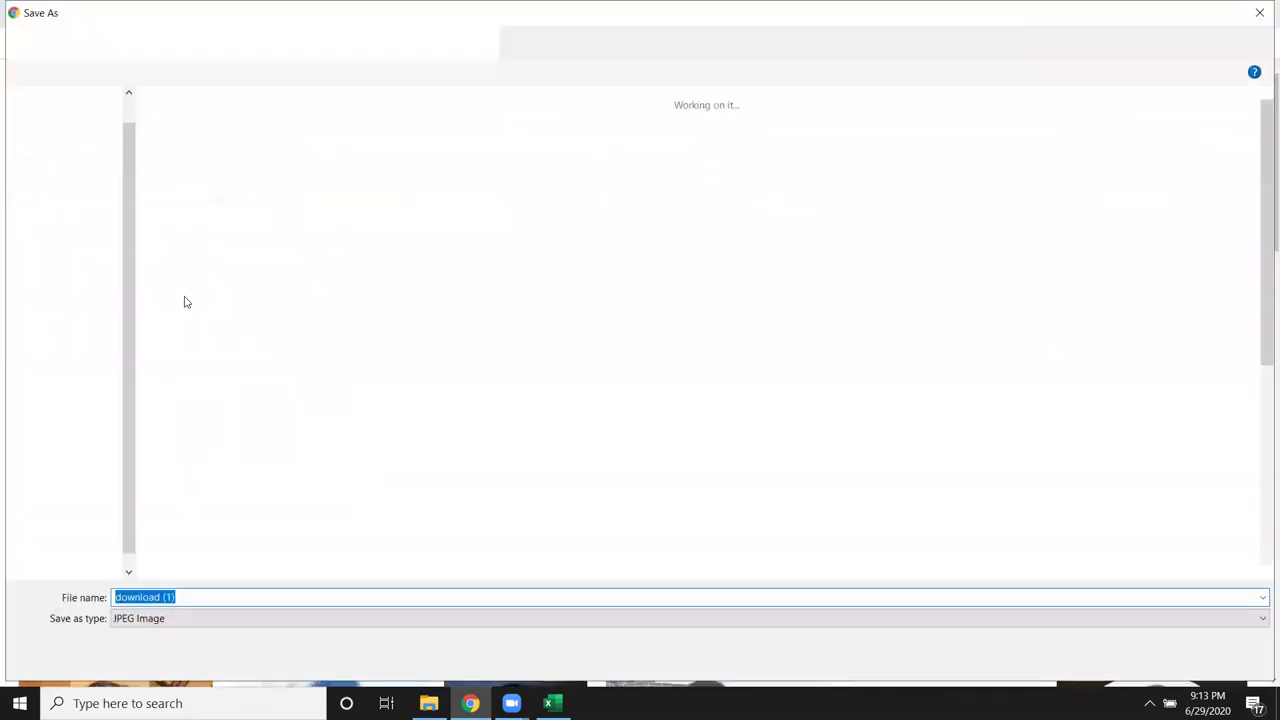
click(70, 549)
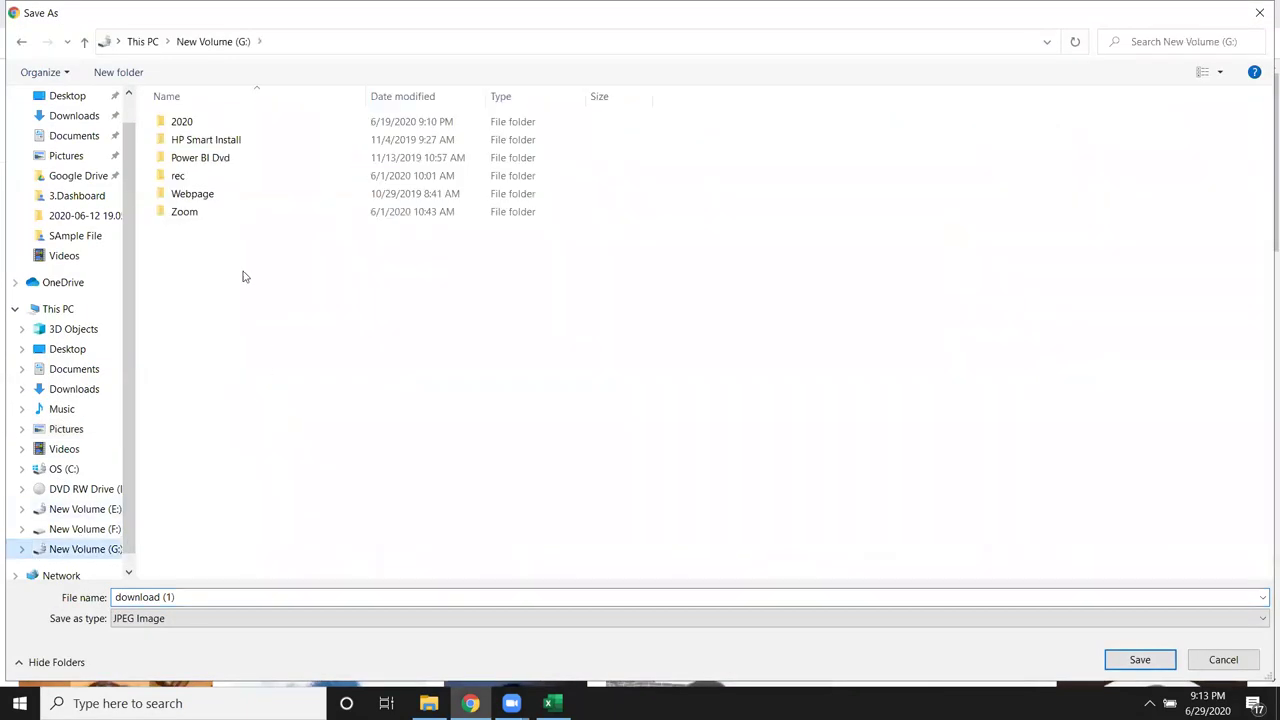
click(84, 529)
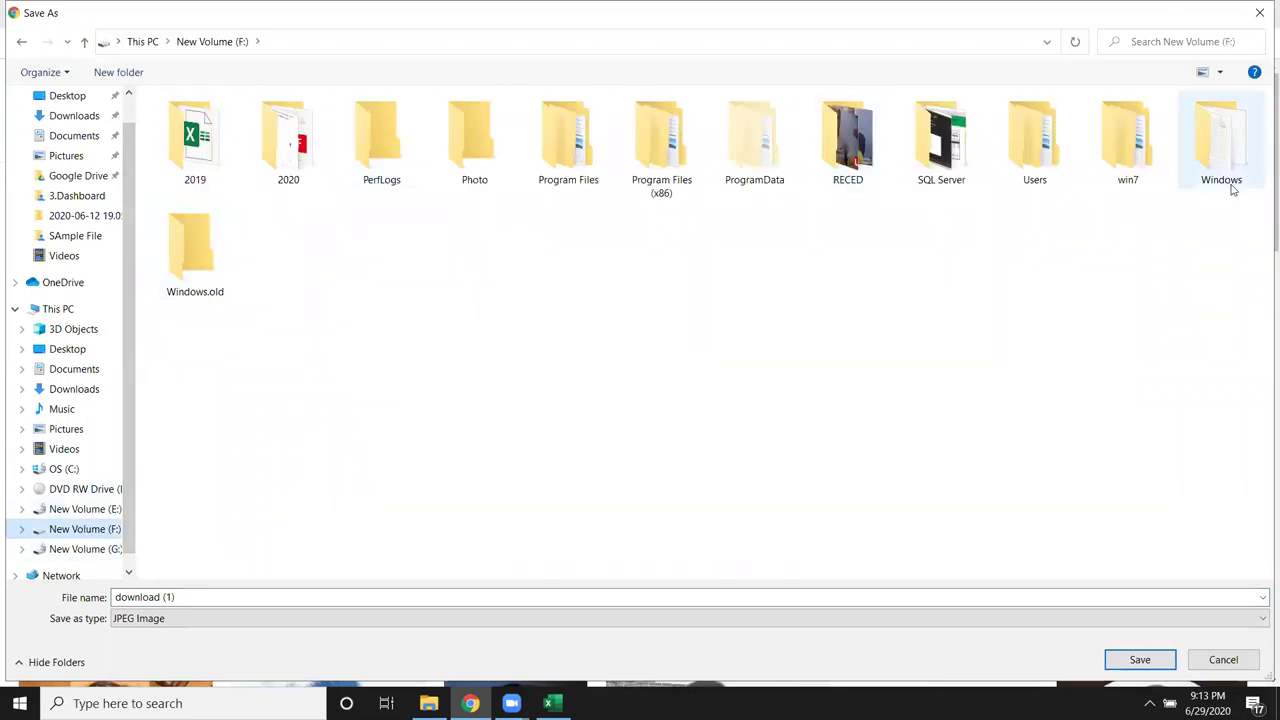
click(478, 172)
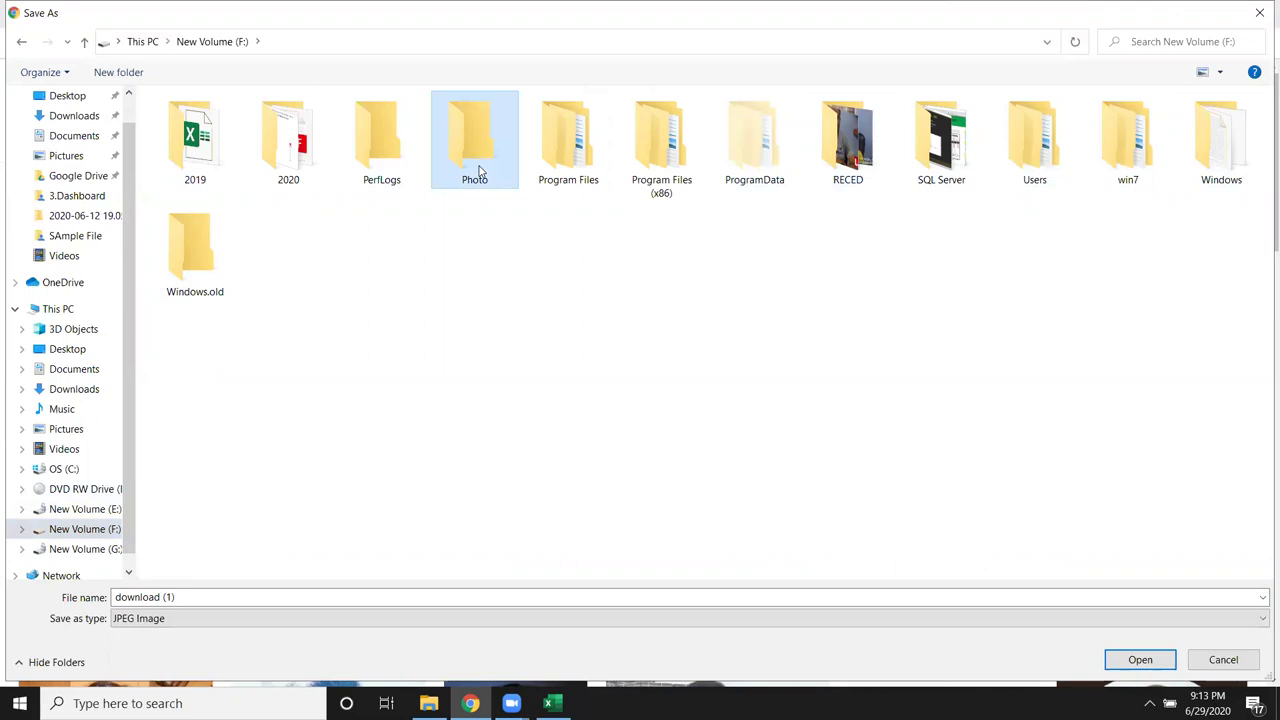
double_click(478, 172)
click(211, 597)
key(ctrl+a)
text(1)
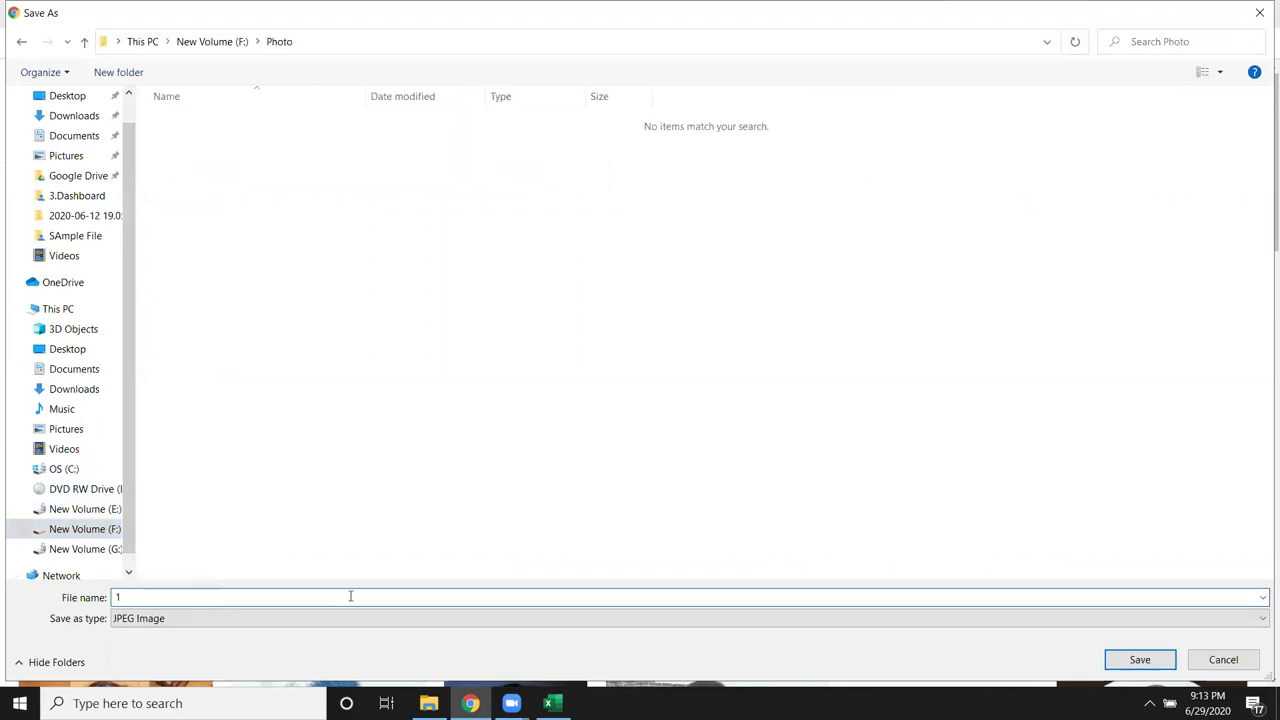
click(1138, 661)
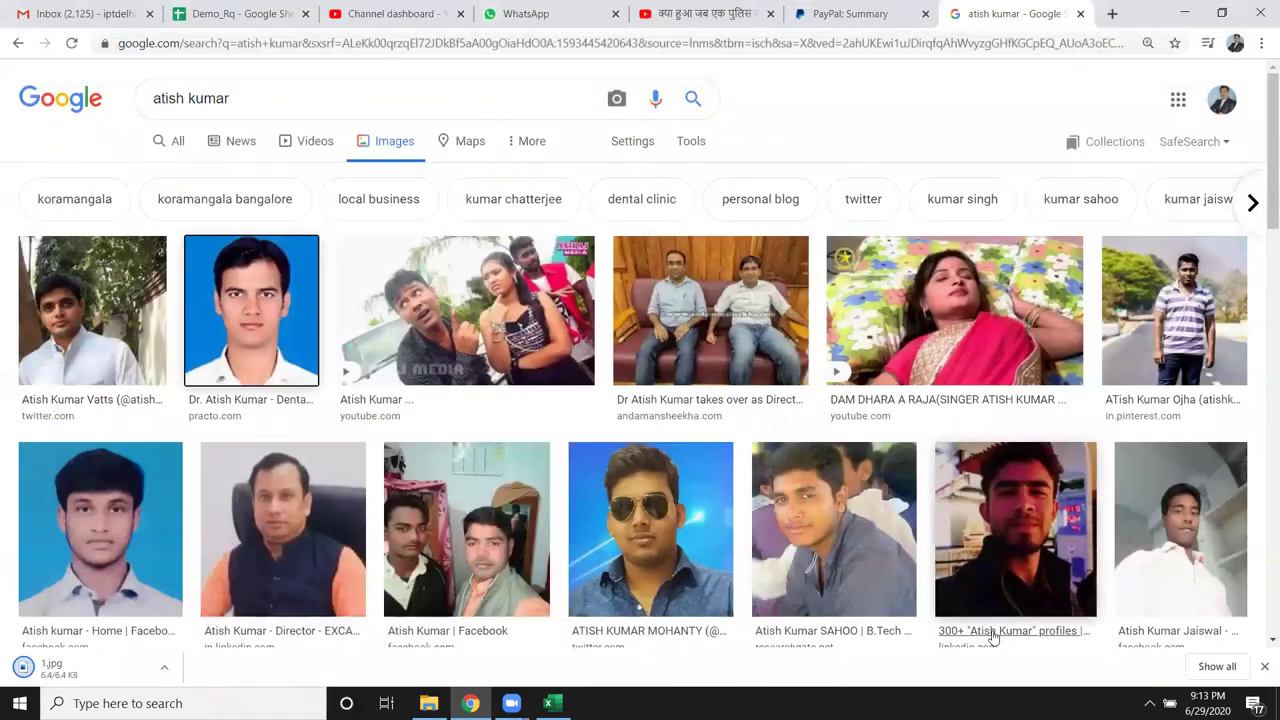
- Save the blue-background portrait into the Photo folder as 2.jpg
right_click(93, 318)
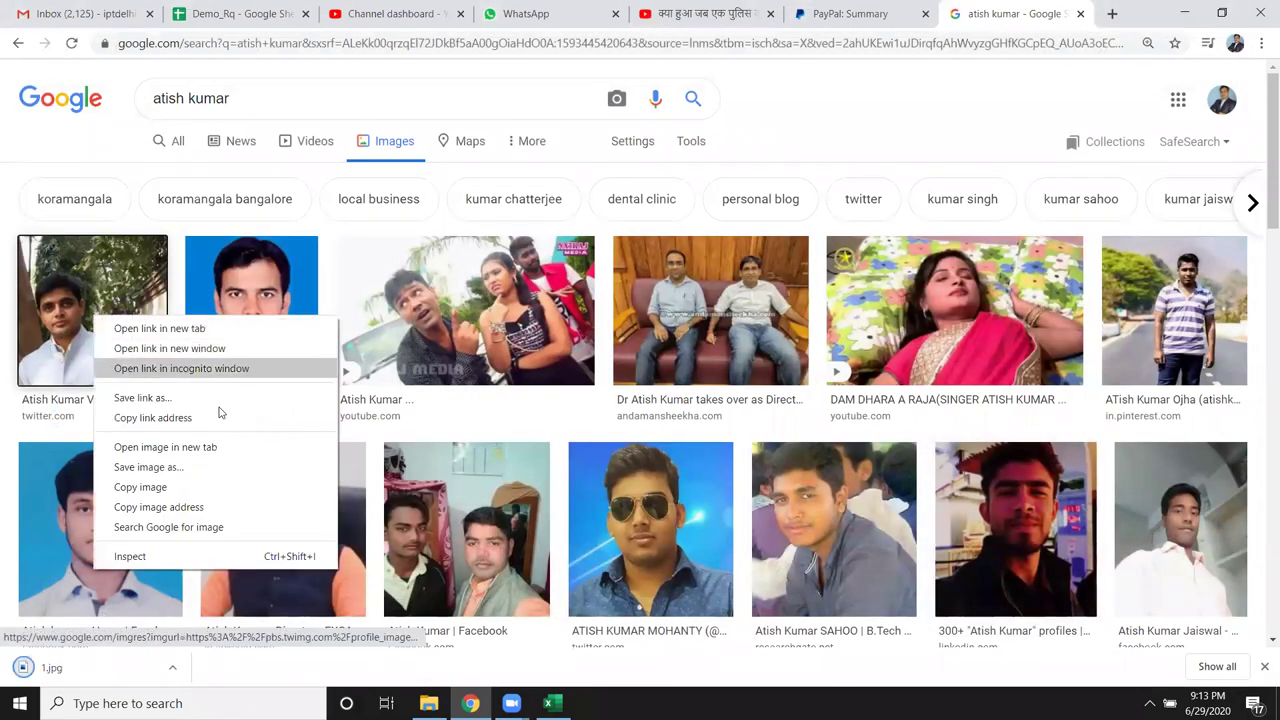
right_click(33, 544)
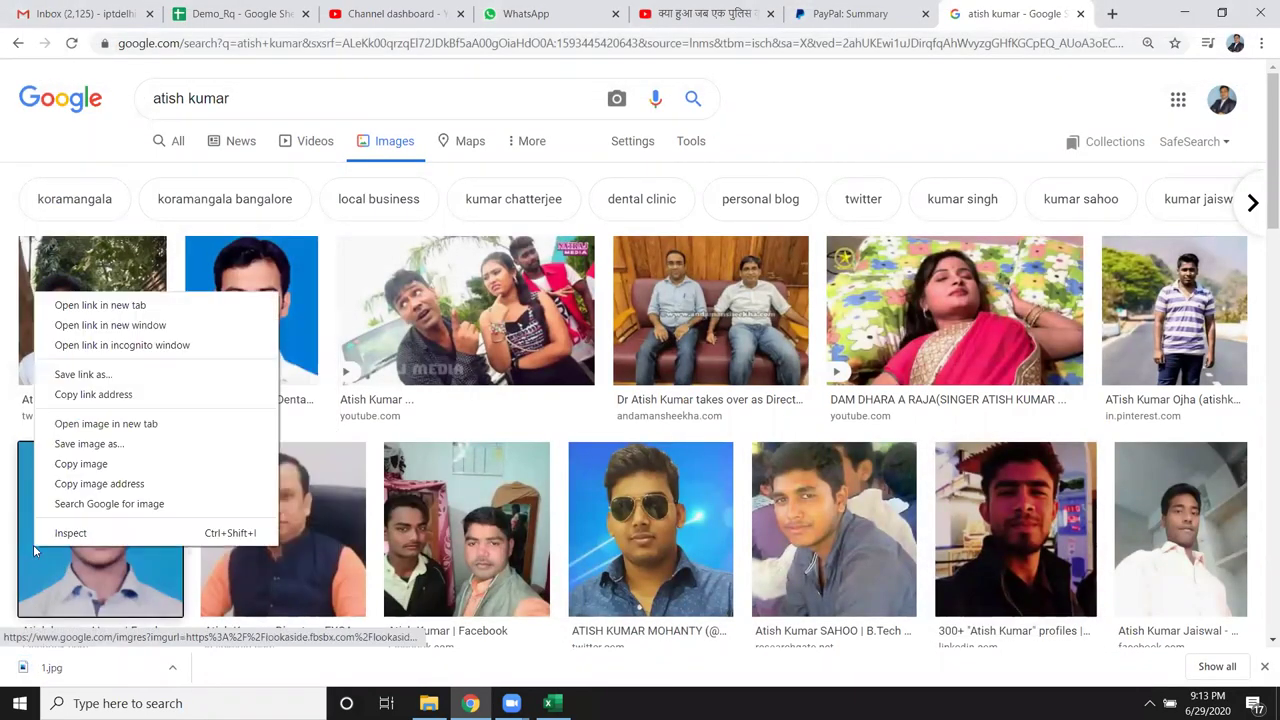
click(88, 444)
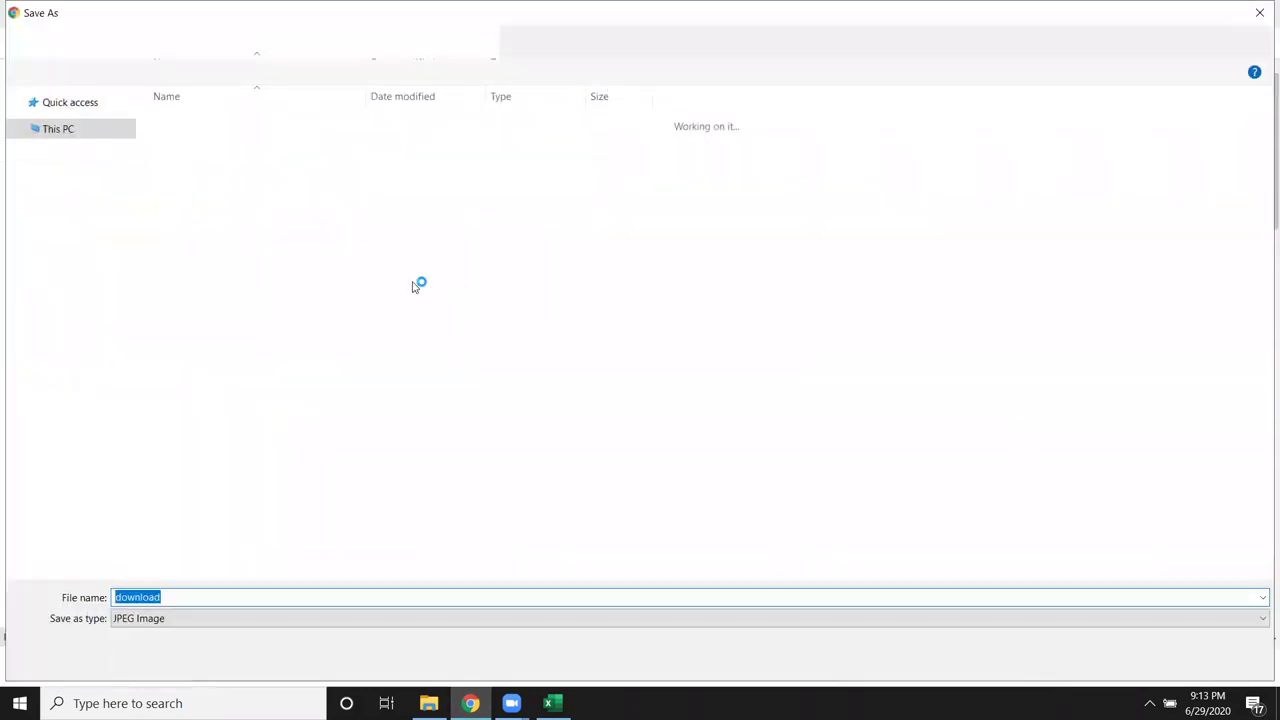
text(2)
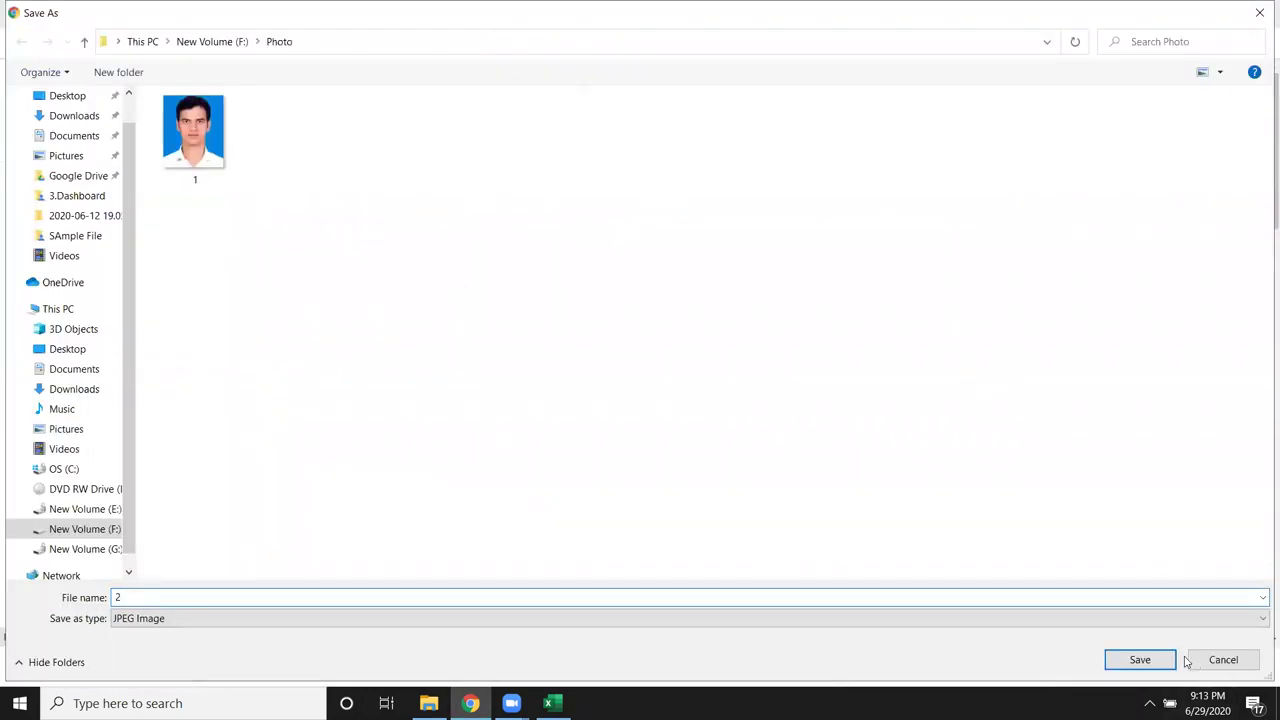
click(1158, 660)
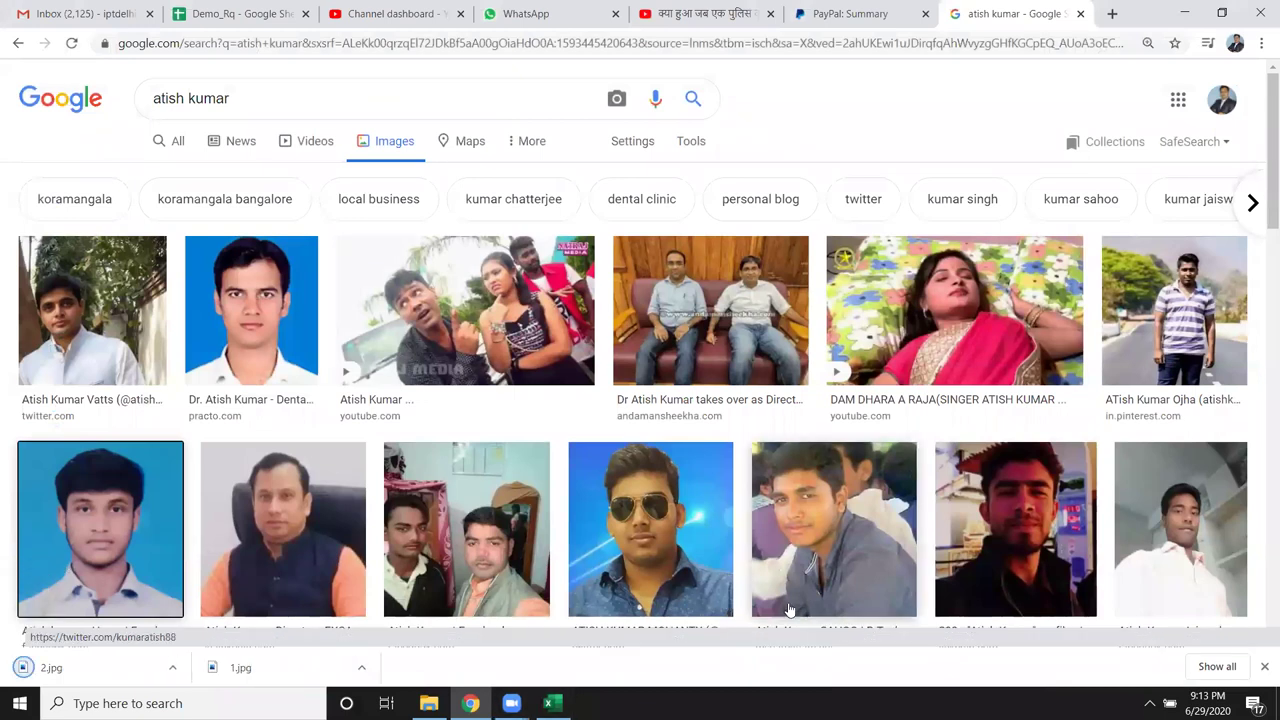
- Save the sunglasses photos into the Photo folder as 3.jpg and 4.jpg
right_click(657, 538)
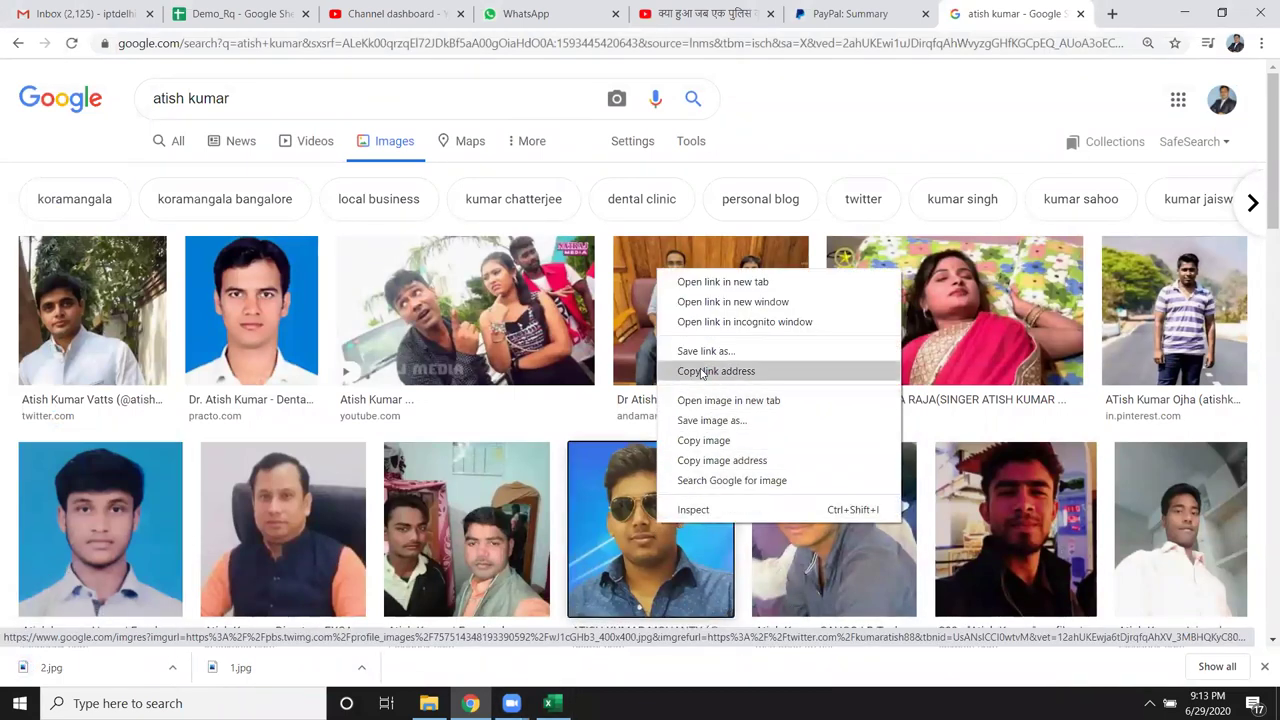
click(714, 421)
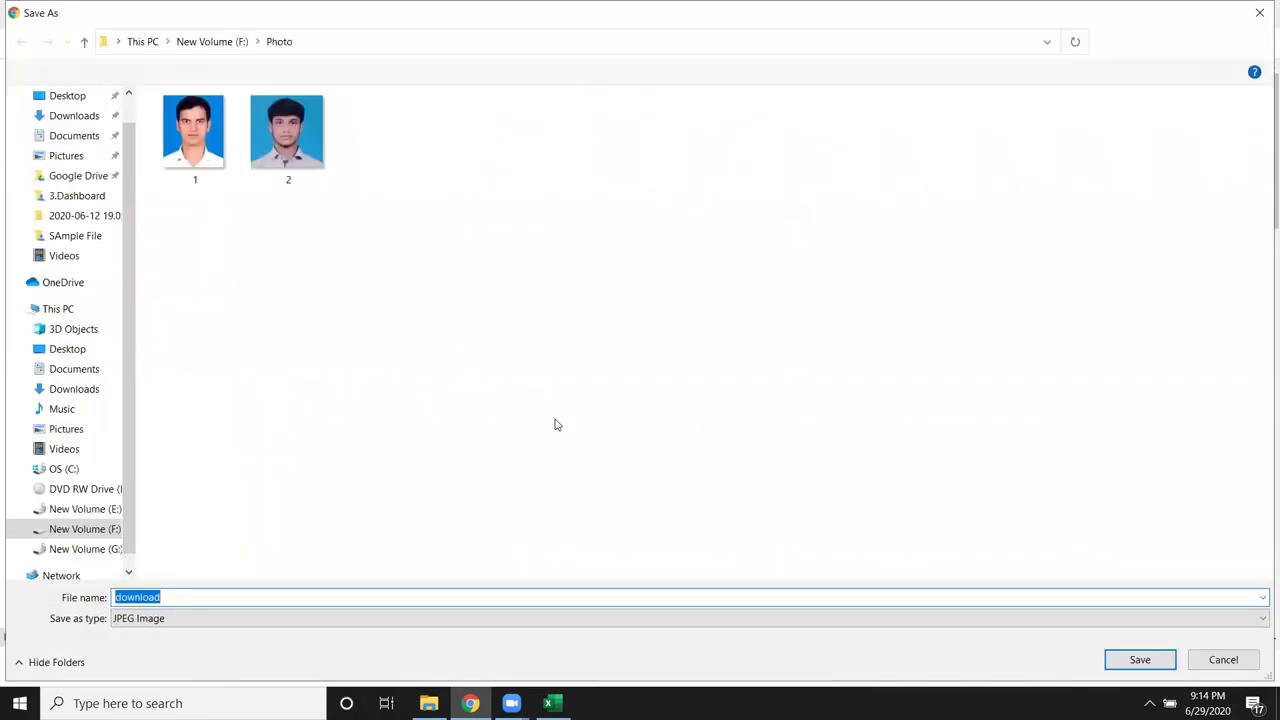
text(3)
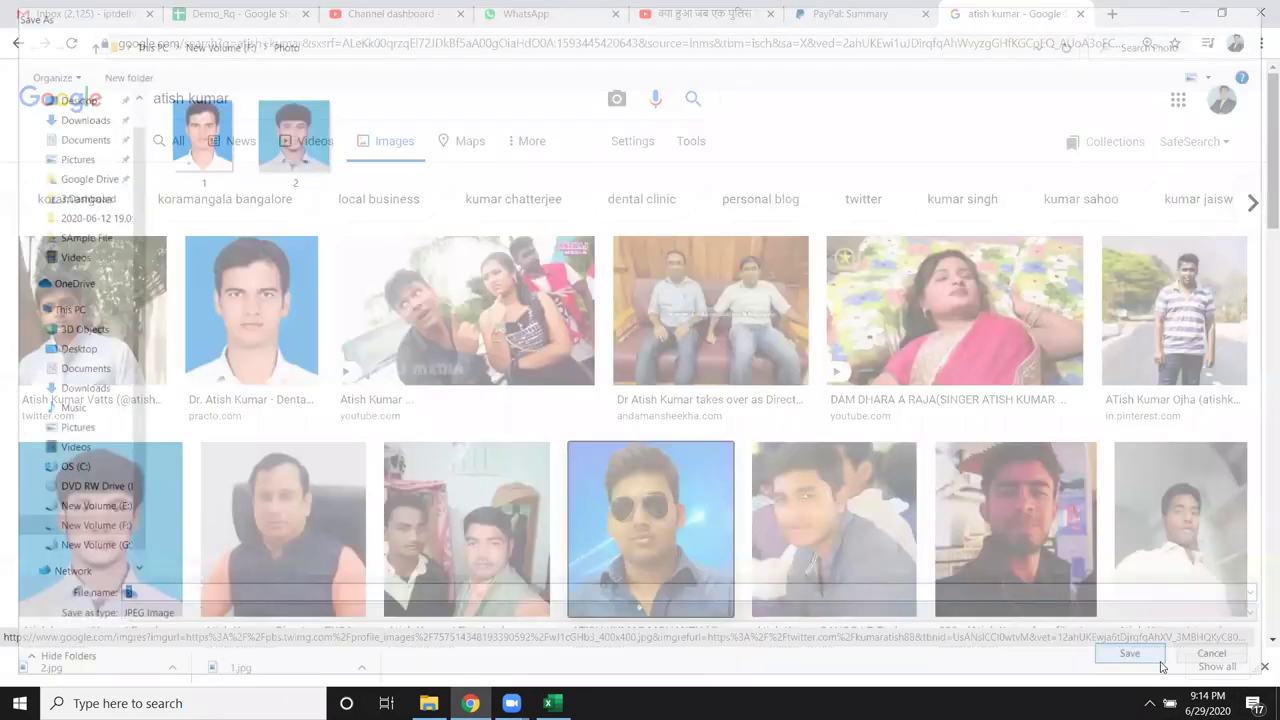
click(1160, 664)
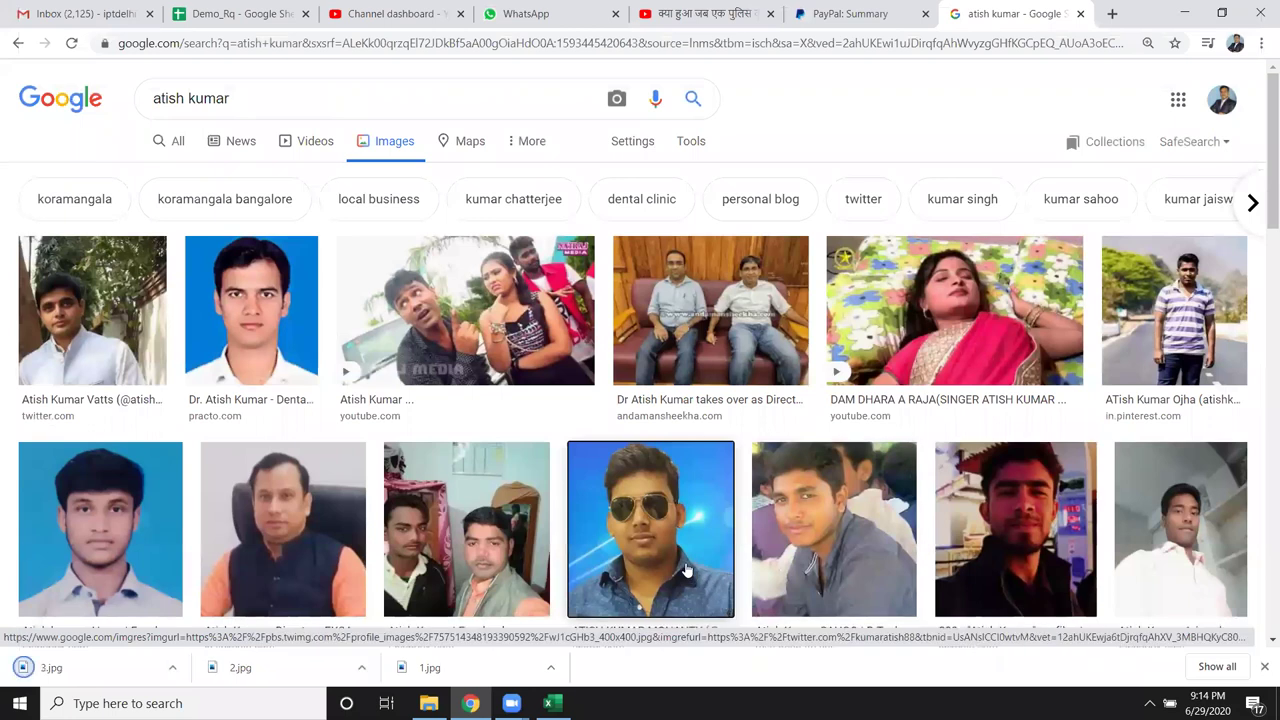
right_click(686, 565)
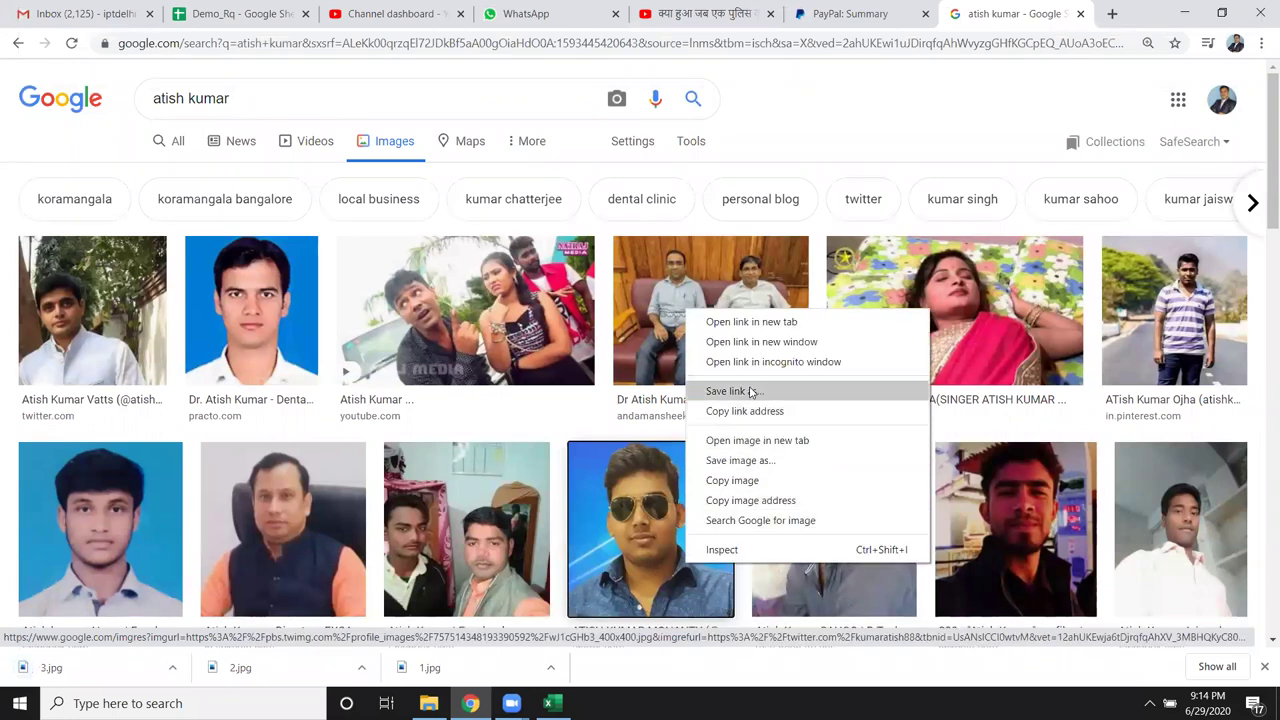
click(752, 465)
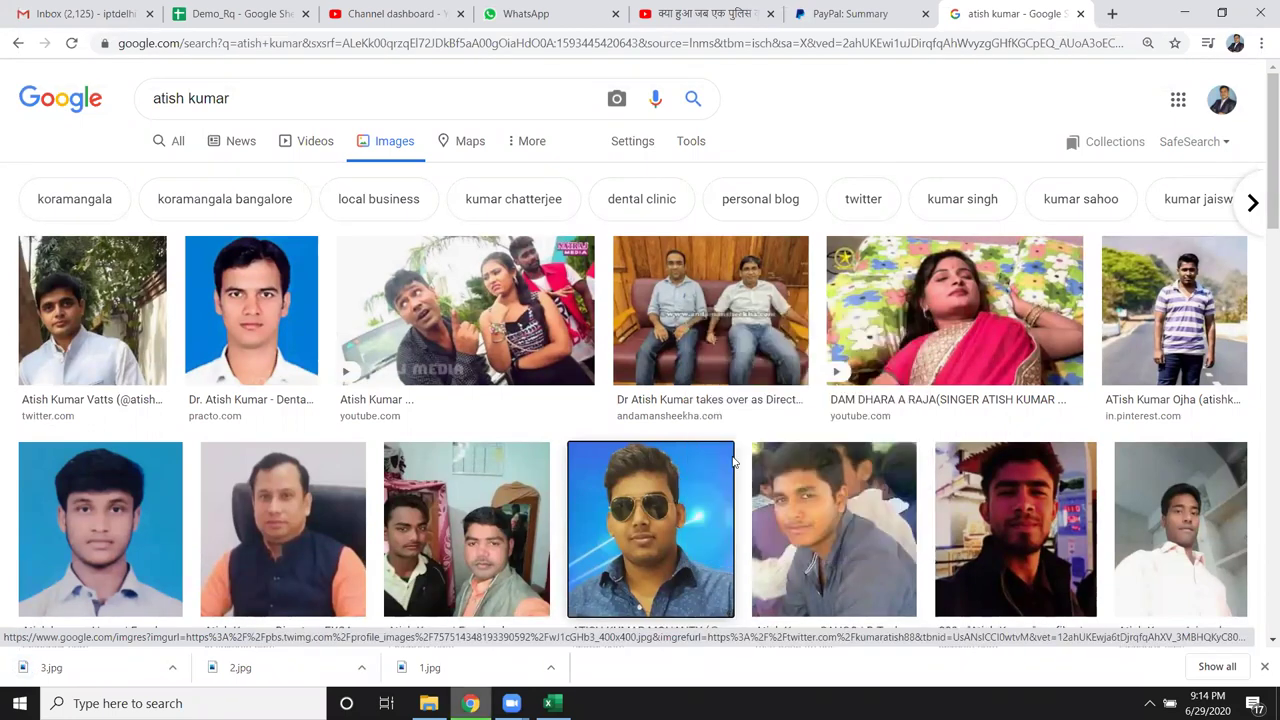
text(4)
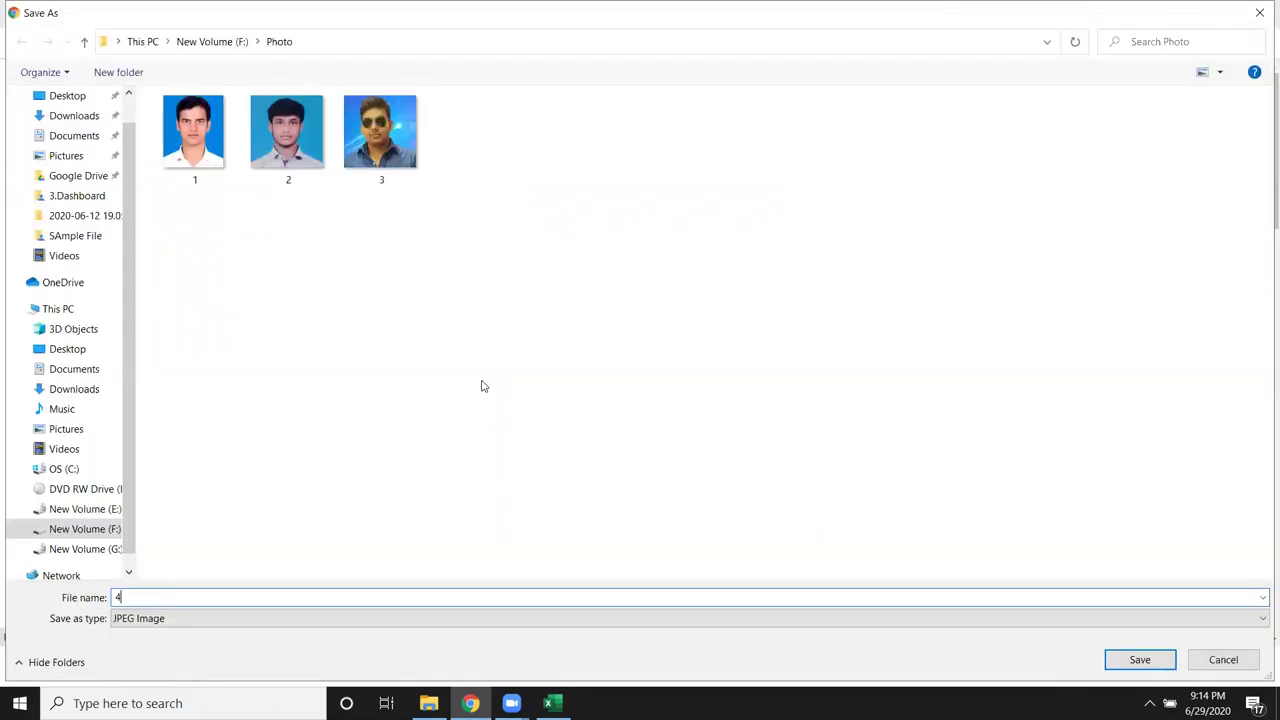
key(Return)
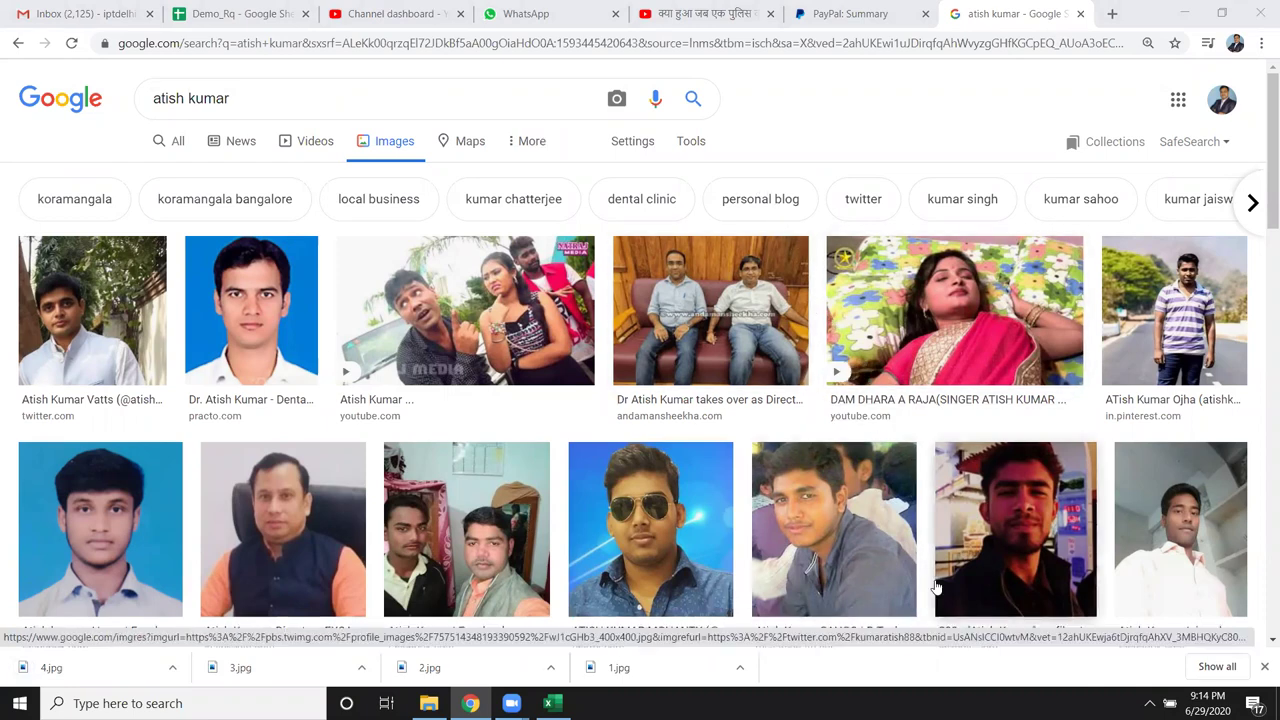
- Save the green-background portrait further down as 5.jpg, then close the image search tab
scroll(1095, 570, down, 2)
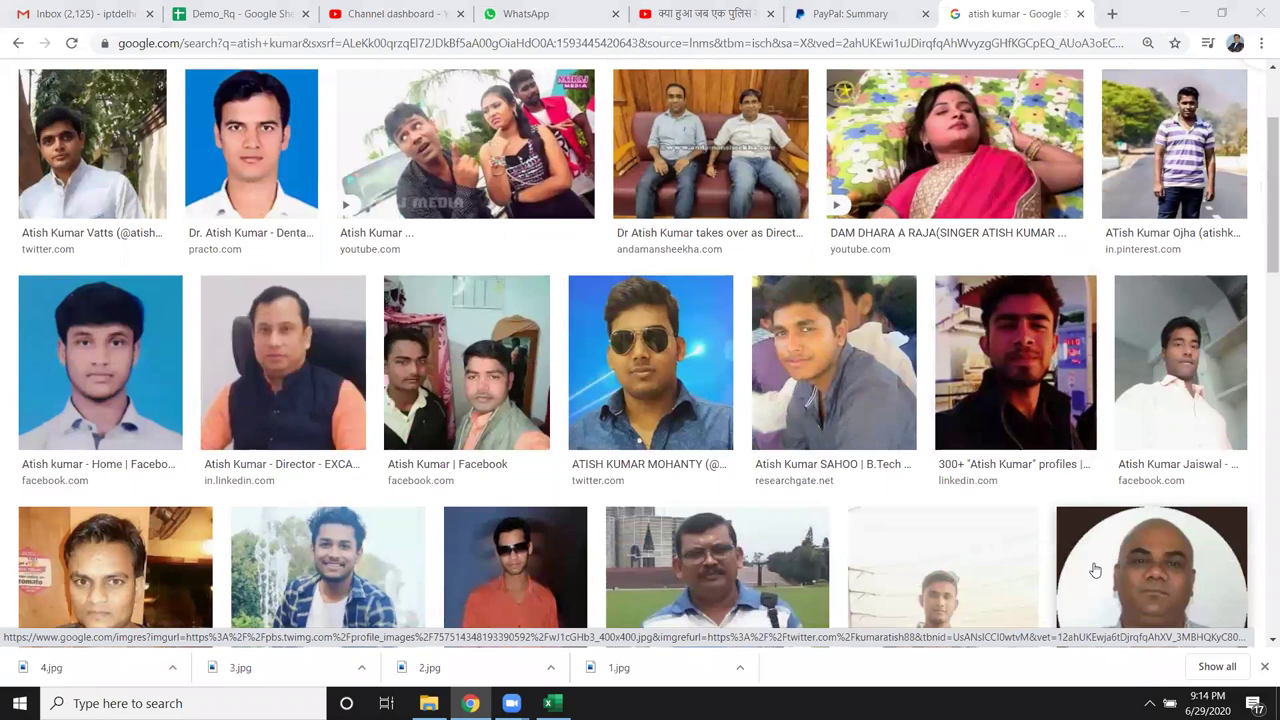
scroll(1095, 570, down, 1)
scroll(1095, 572, down, 1)
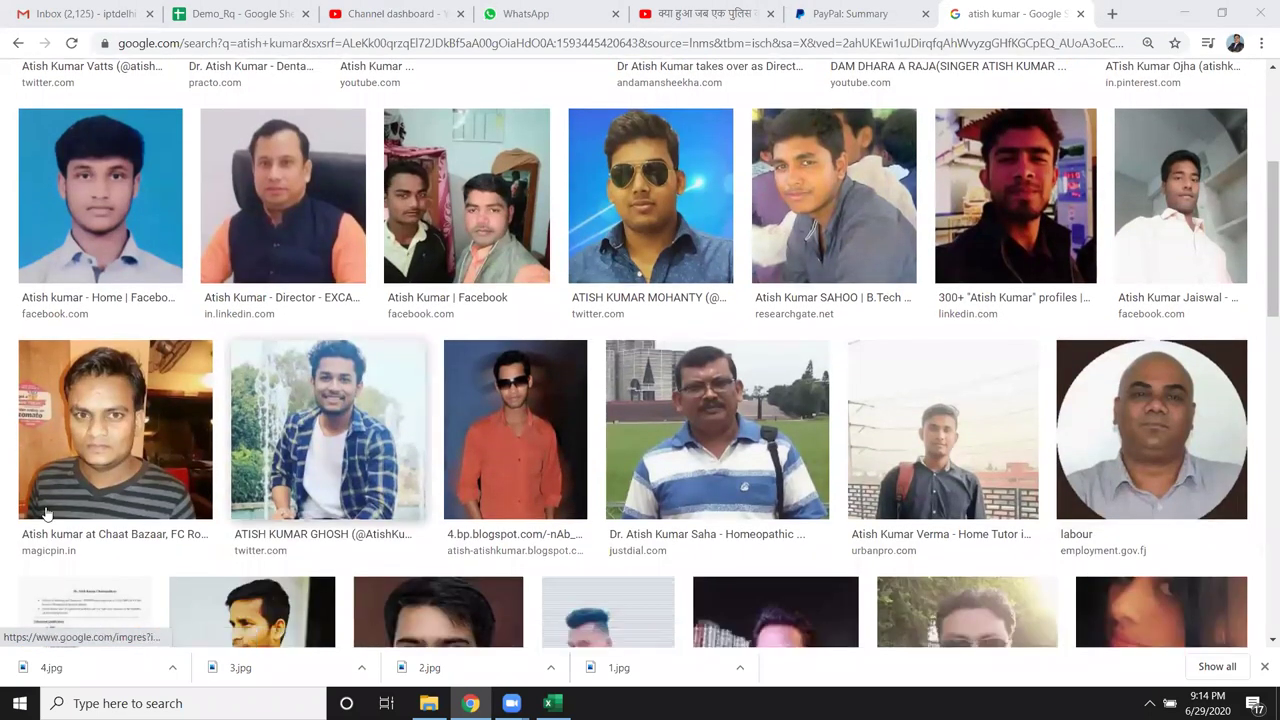
scroll(518, 552, down, 2)
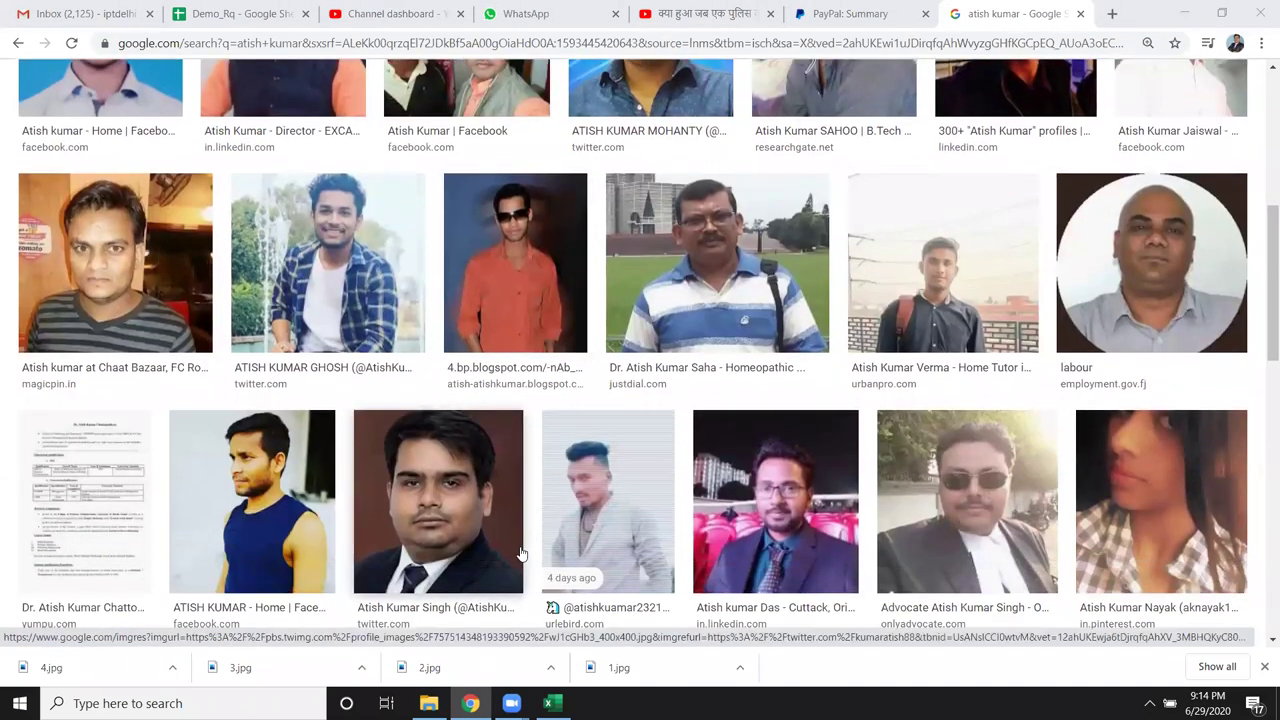
scroll(521, 556, down, 4)
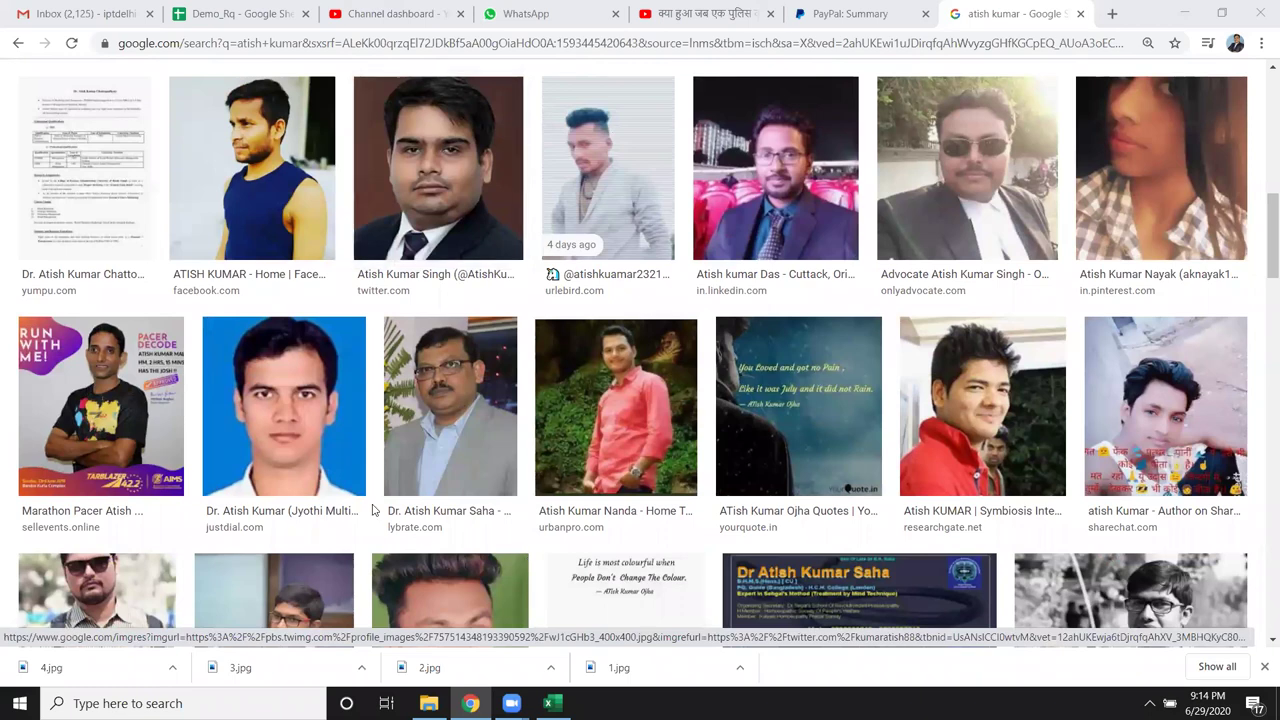
scroll(548, 563, down, 3)
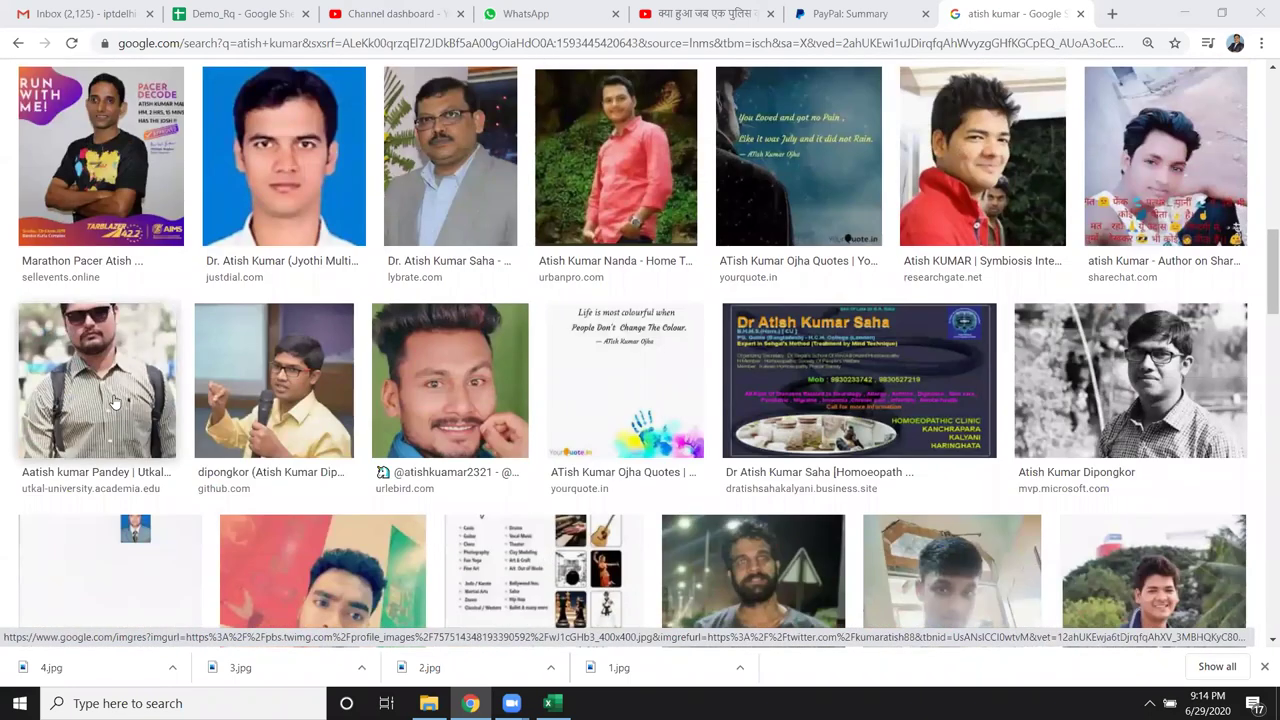
scroll(449, 458, down, 3)
scroll(449, 458, up, 3)
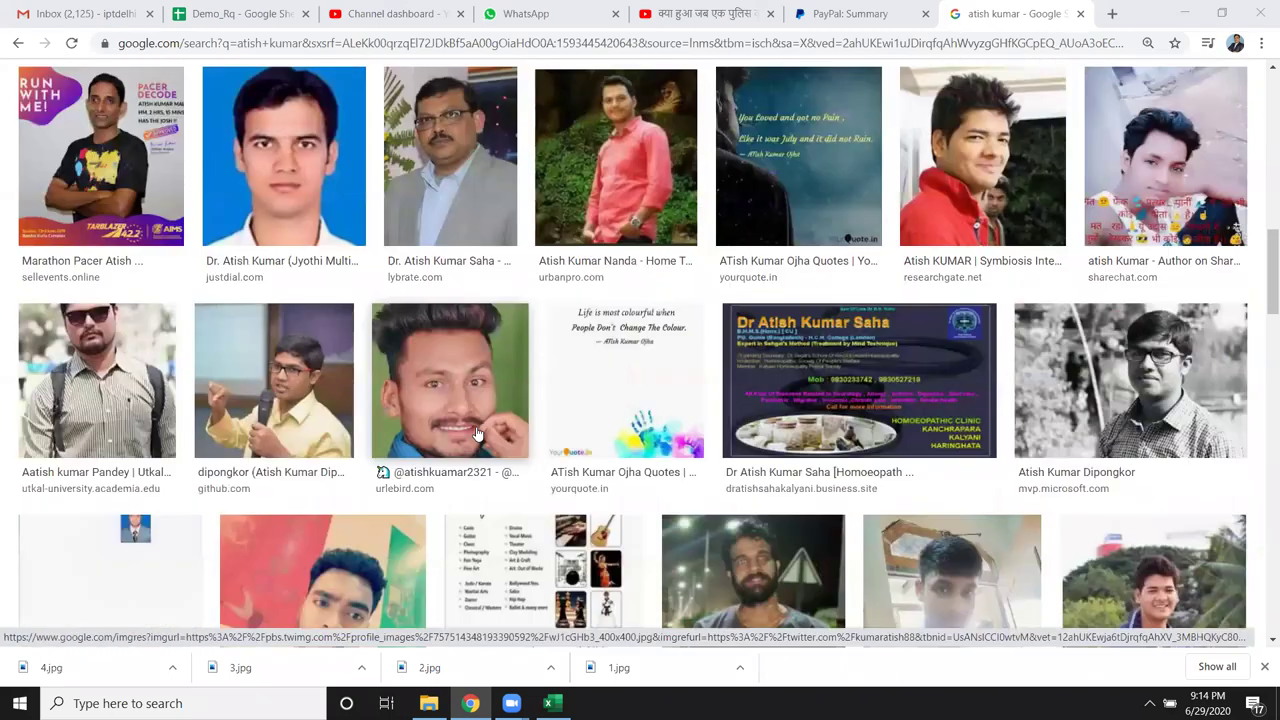
right_click(476, 431)
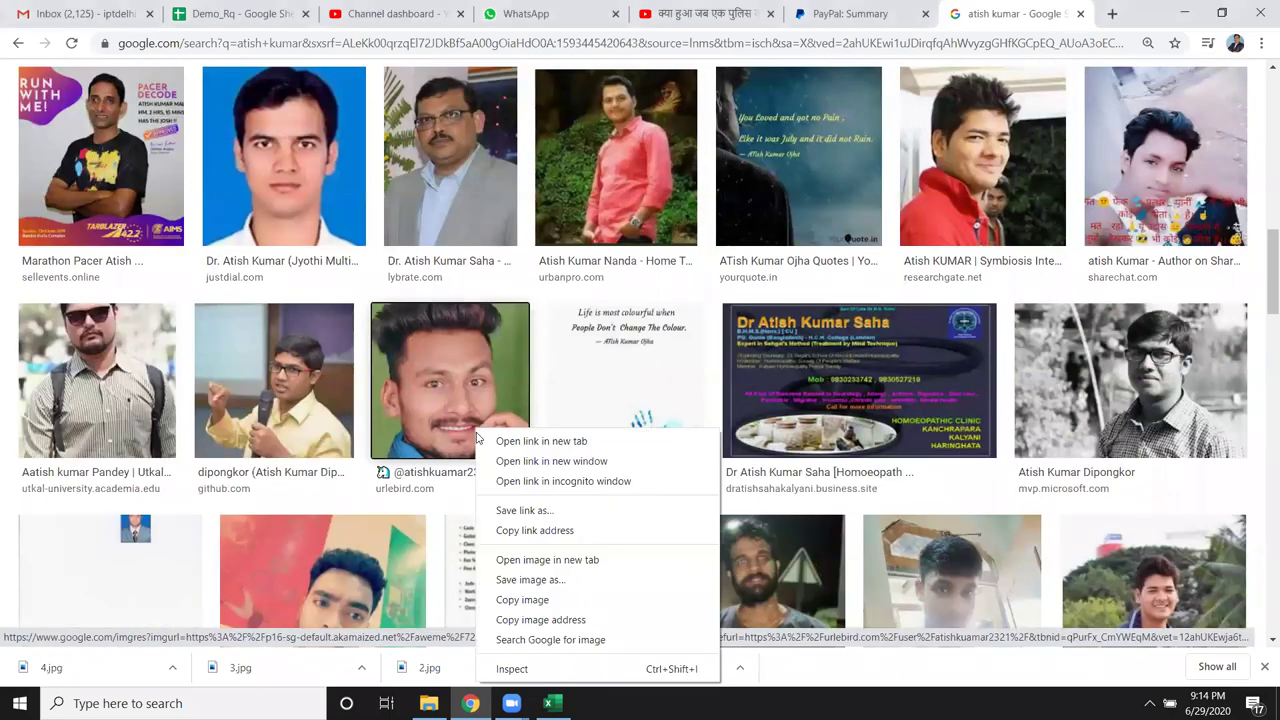
click(598, 580)
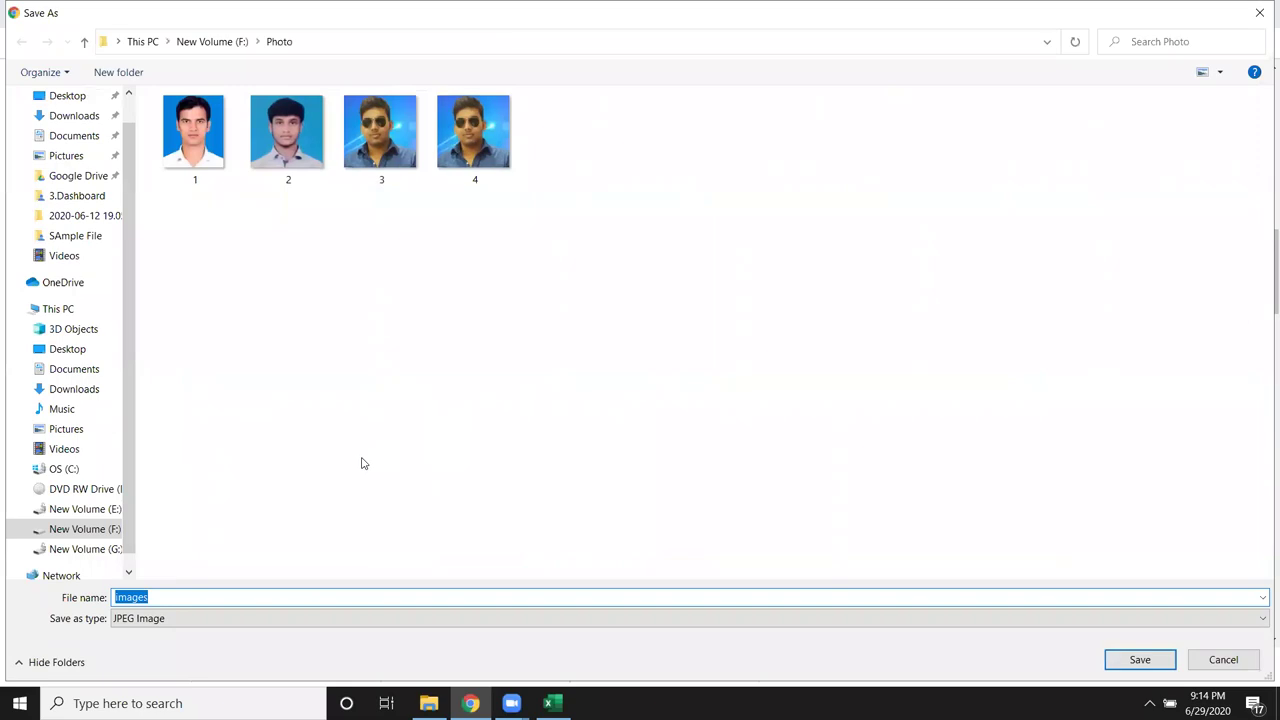
text(5)
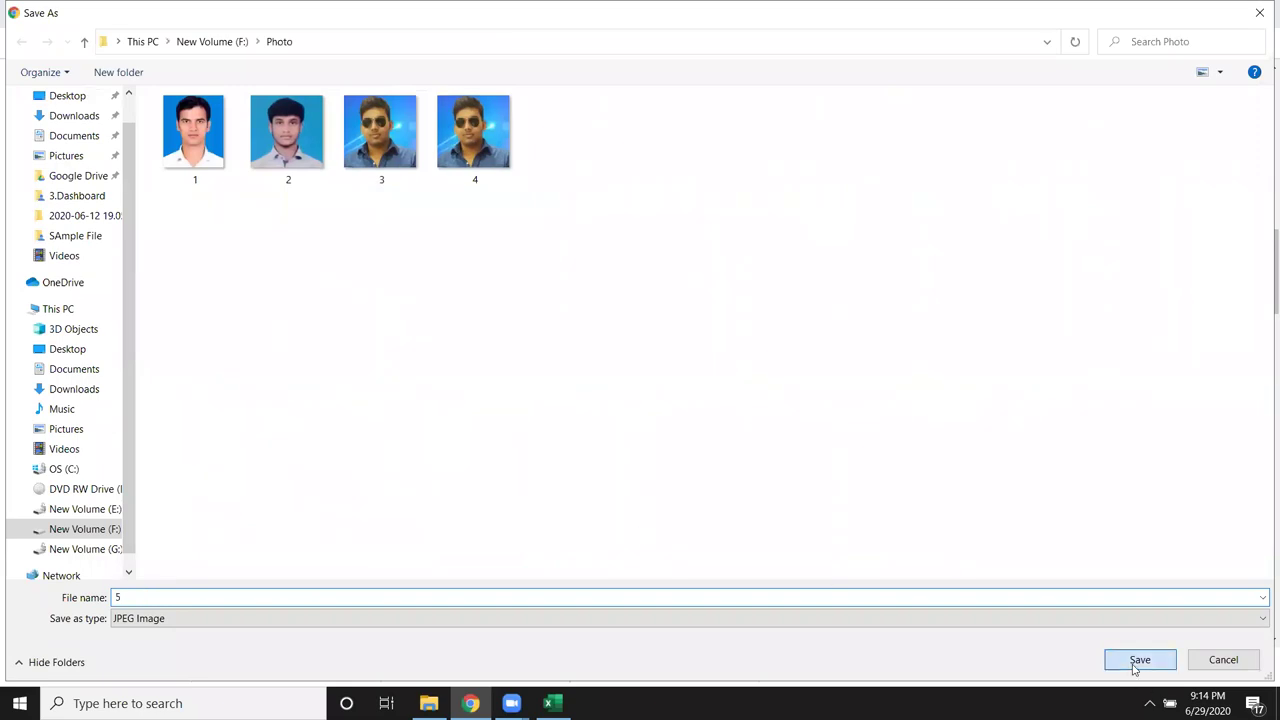
click(1138, 662)
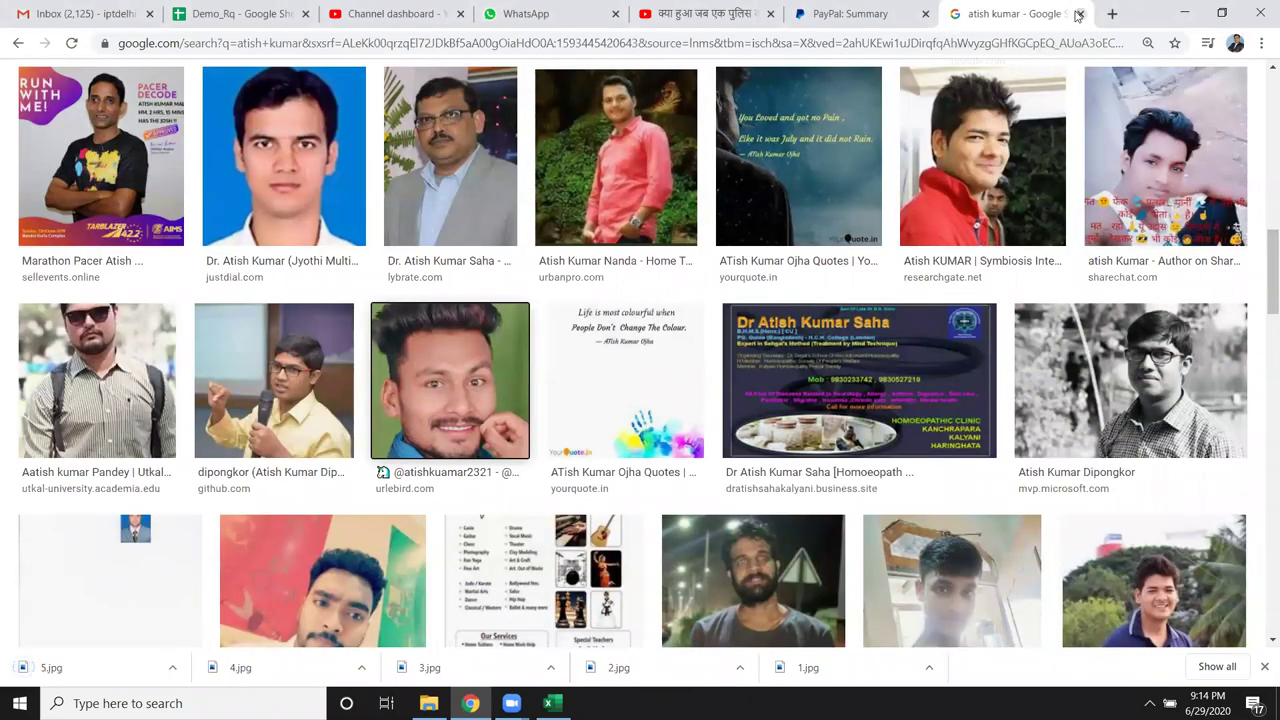
click(1080, 14)
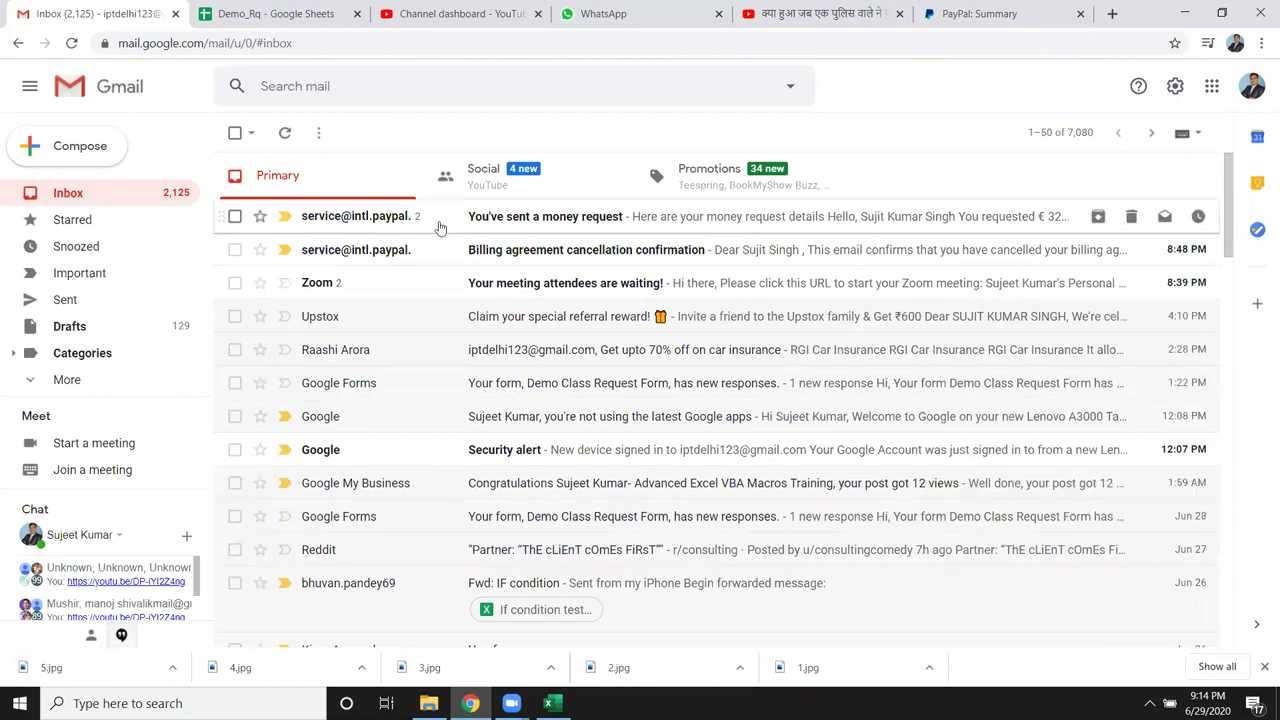
- Open the payment-request email, return to the inbox list, and minimise Chrome to the desktop
click(443, 230)
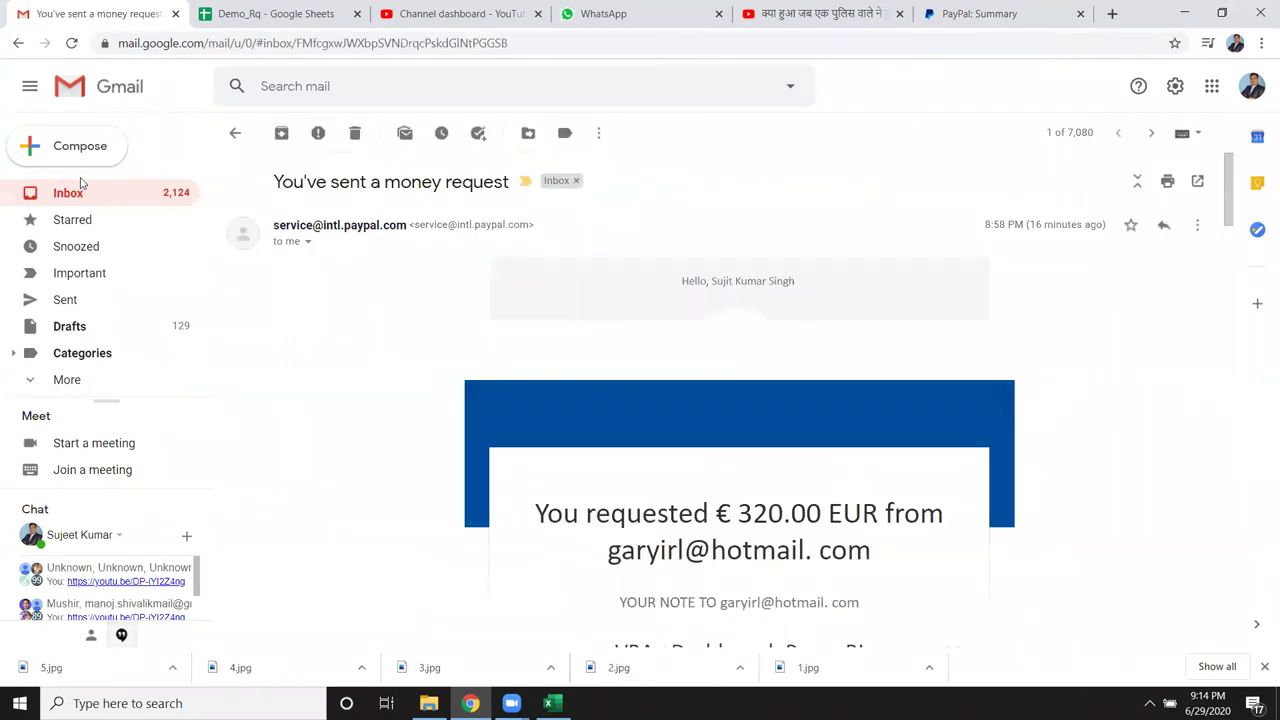
click(67, 190)
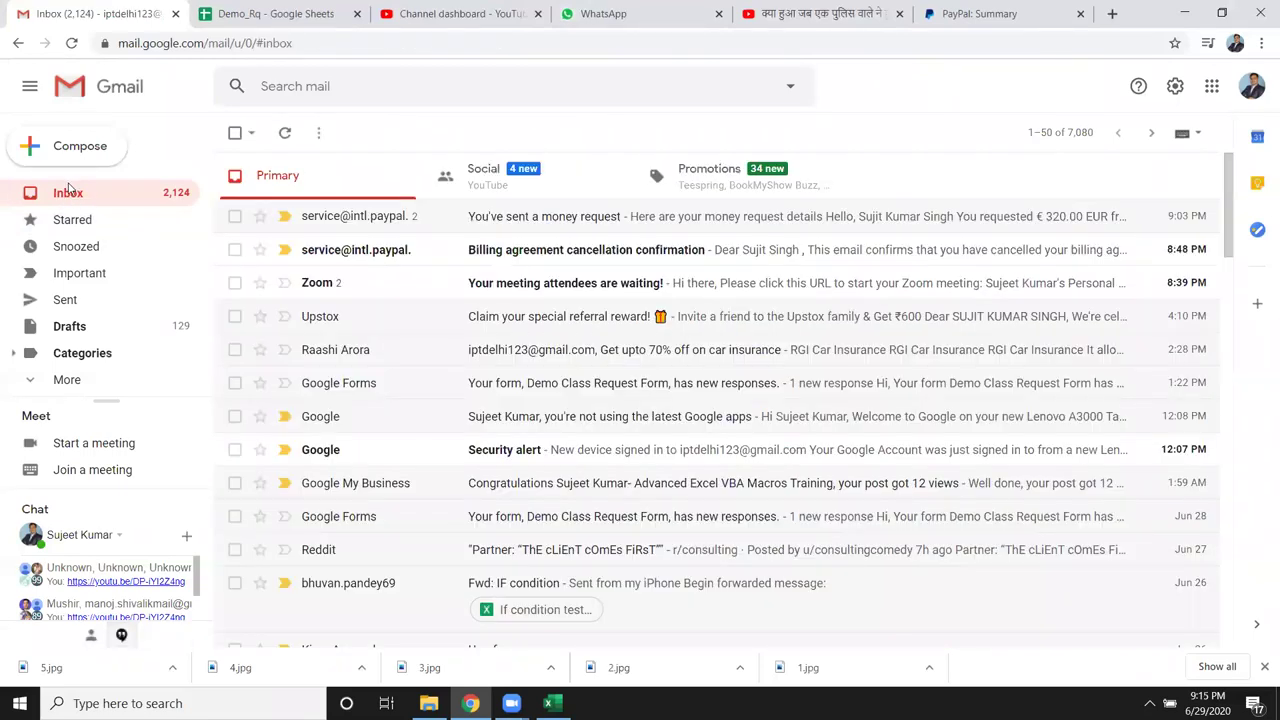
key(super+d)
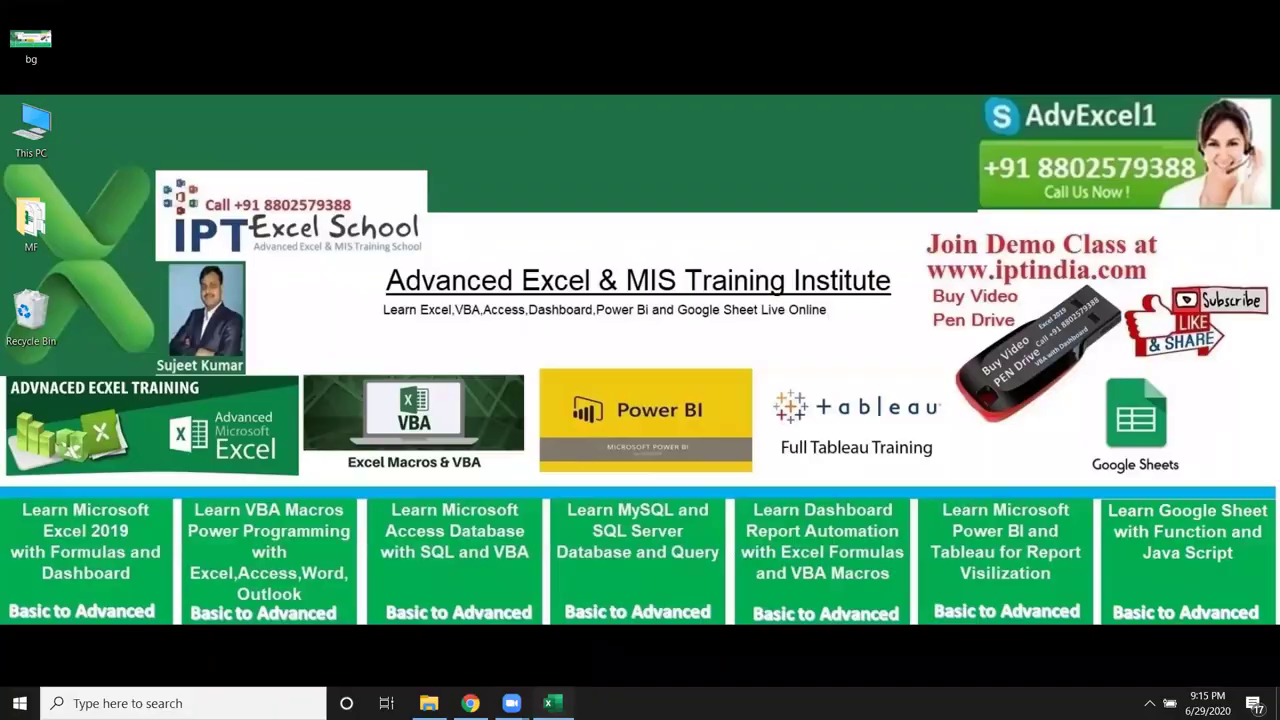
click(548, 703)
- Delete the extra photo in columns J–K and copy Sheet5 as Sheet5 (2)
click(478, 360)
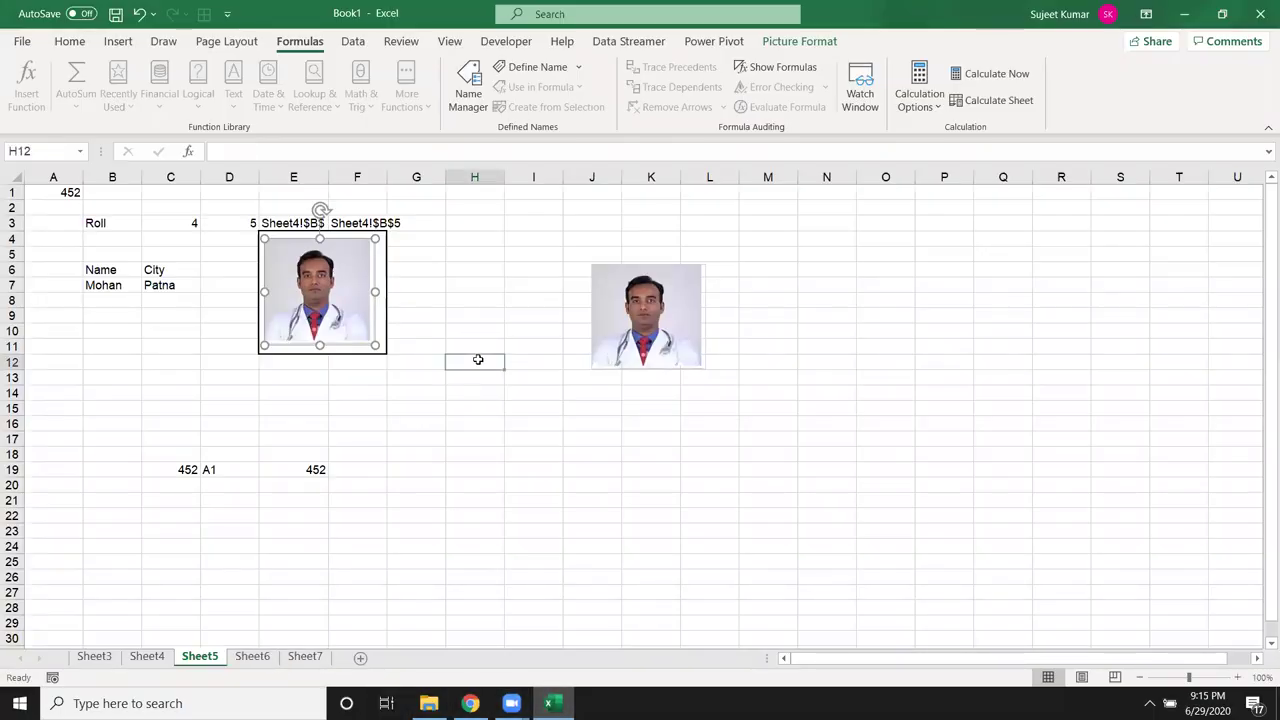
click(669, 307)
key(Delete)
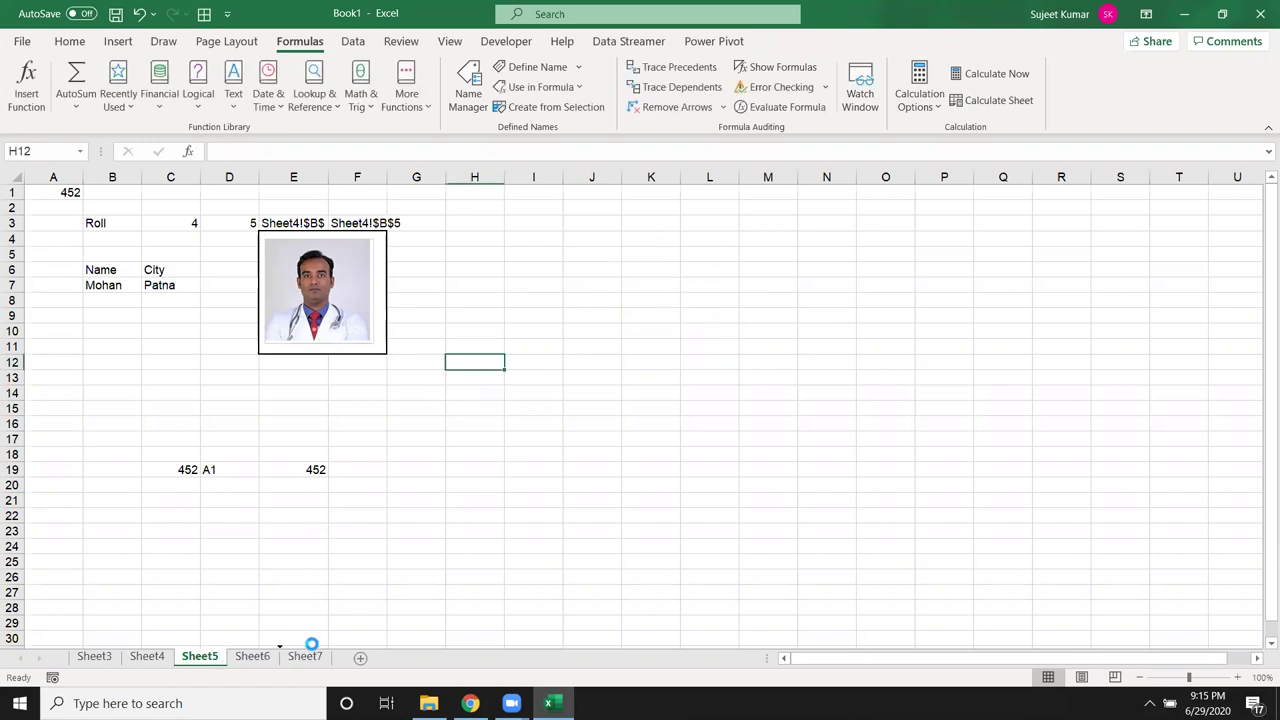
drag(312, 644, 311, 644)
- On Sheet5 (2), remove the linked photo and clear helper cells D3:G3, leaving the Photo box empty
click(307, 318)
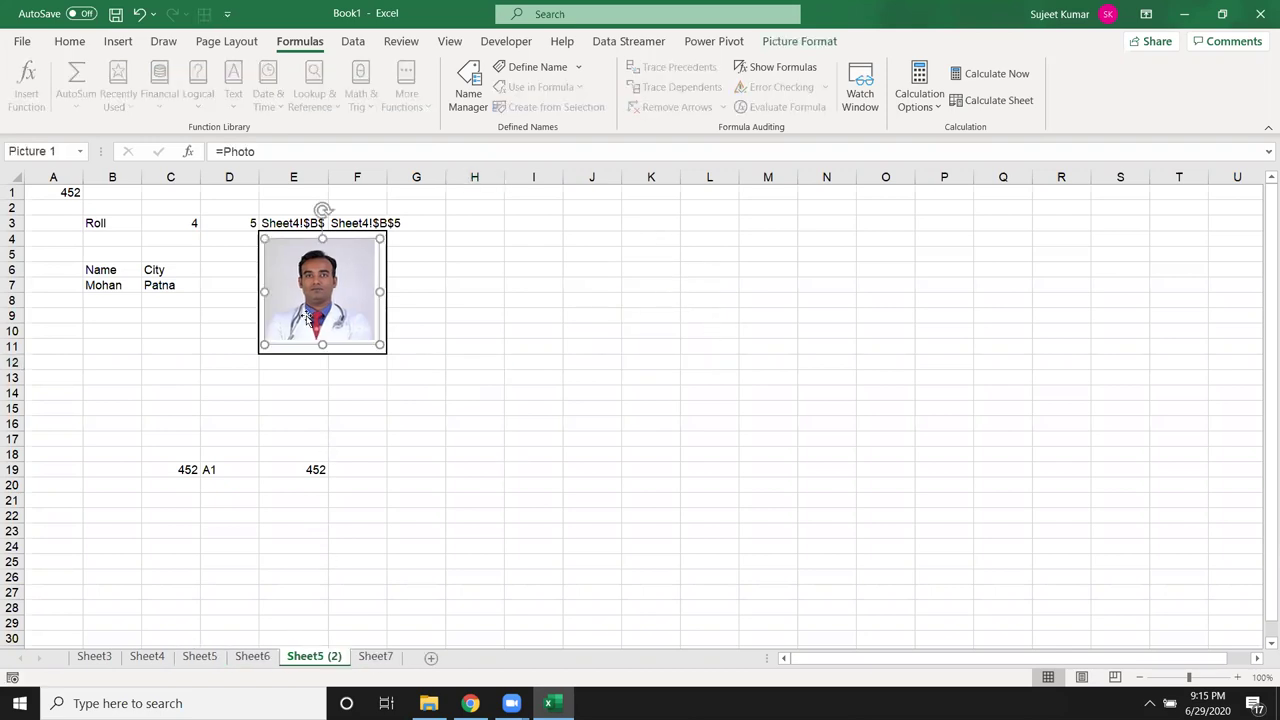
key(Escape)
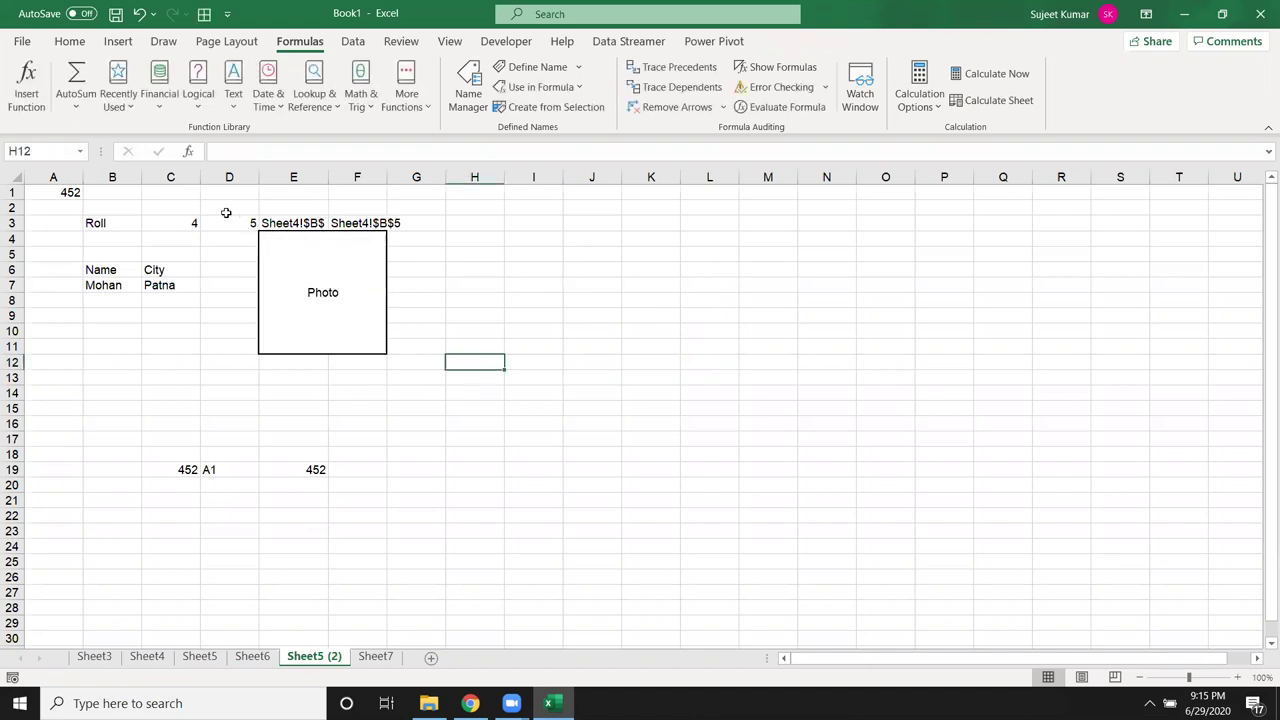
drag(240, 218, 422, 223)
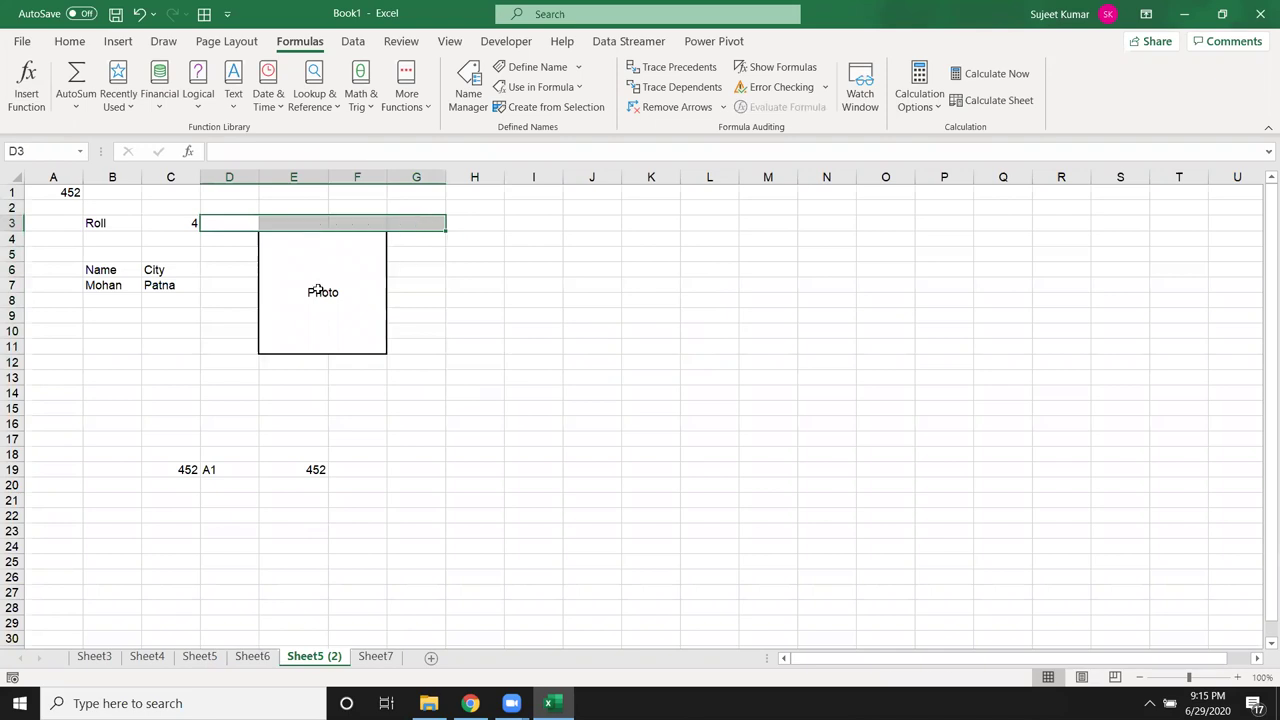
click(172, 315)
click(320, 311)
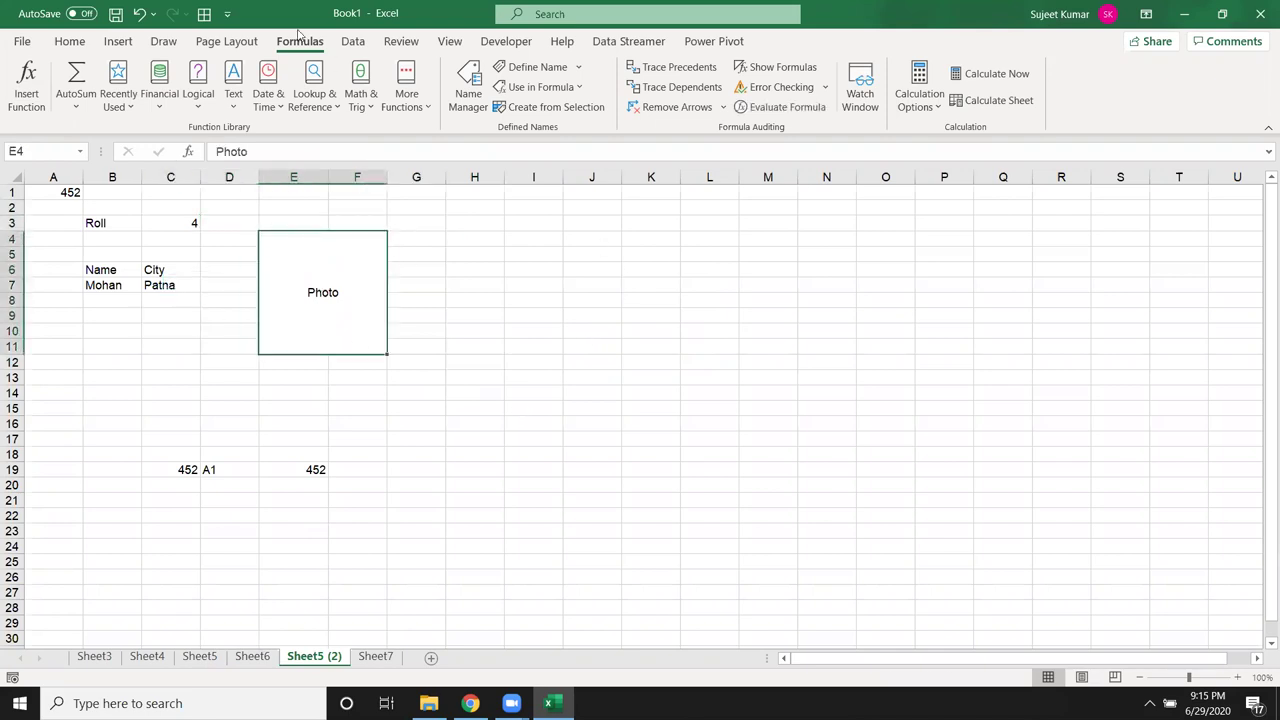
click(506, 425)
click(147, 656)
click(315, 656)
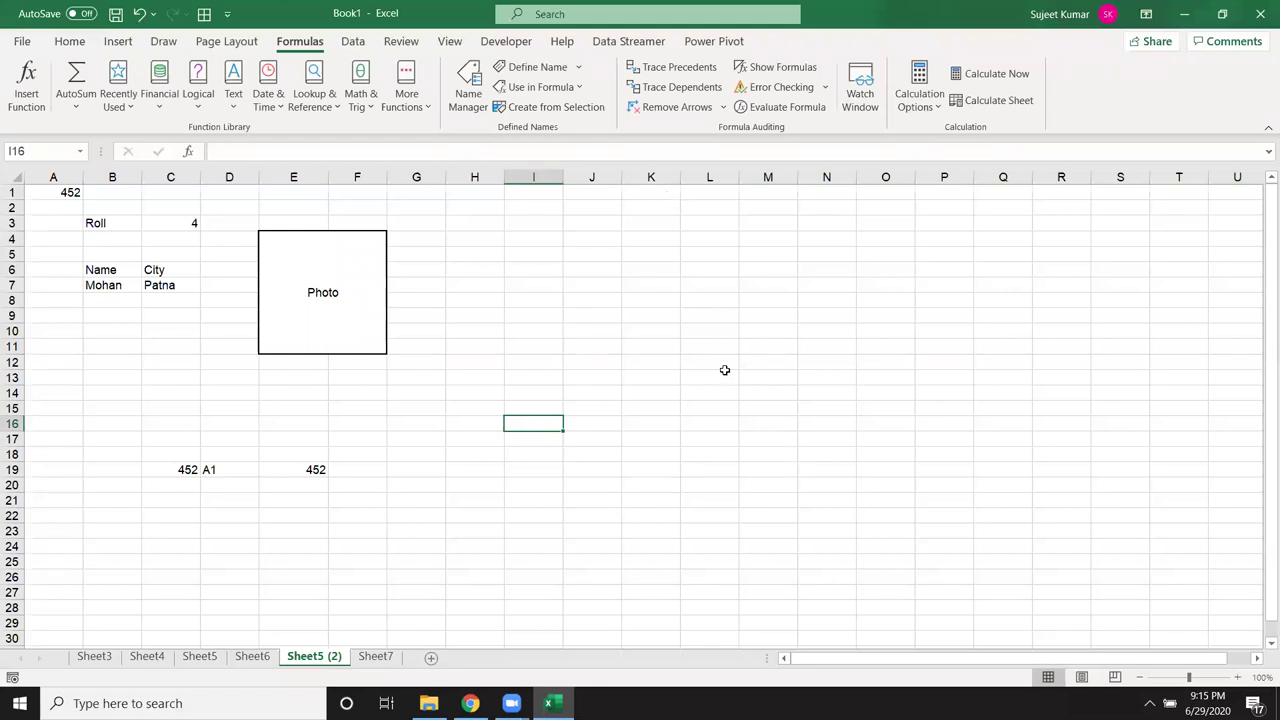
- Insert an ActiveX Image control (Image1) from Developer > Insert and size it to fill the Photo box
click(506, 41)
click(361, 100)
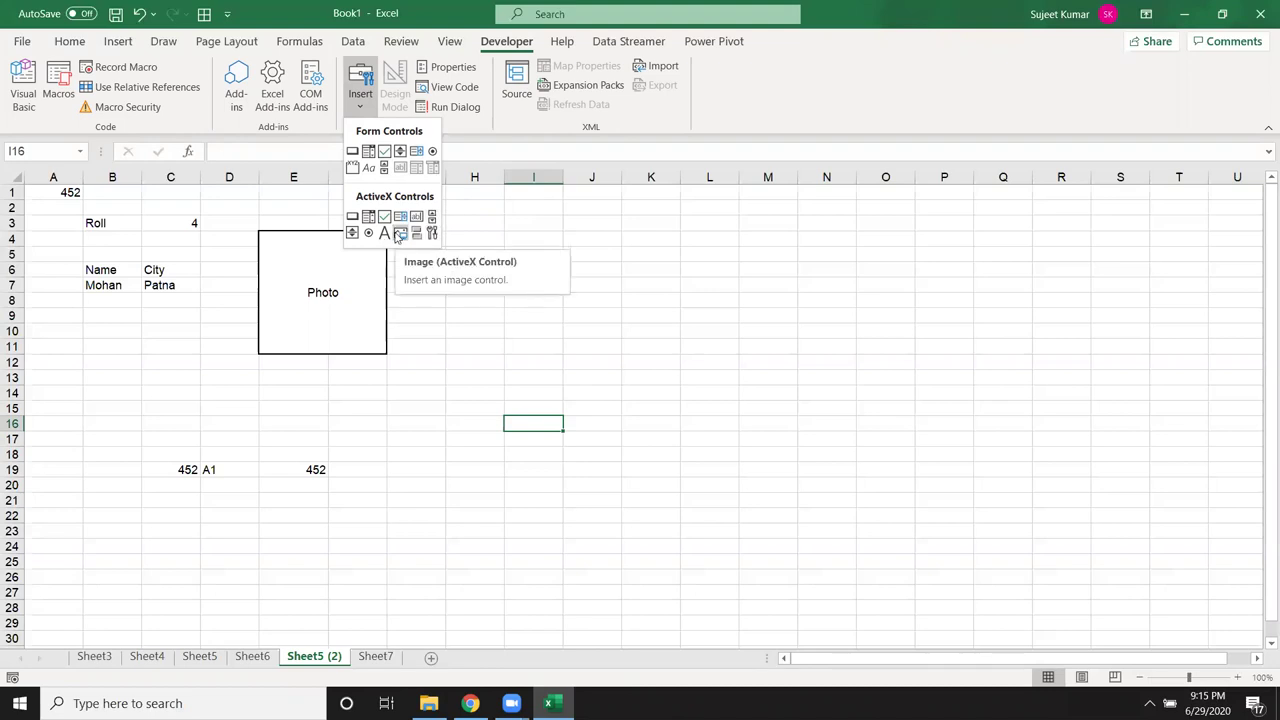
click(398, 233)
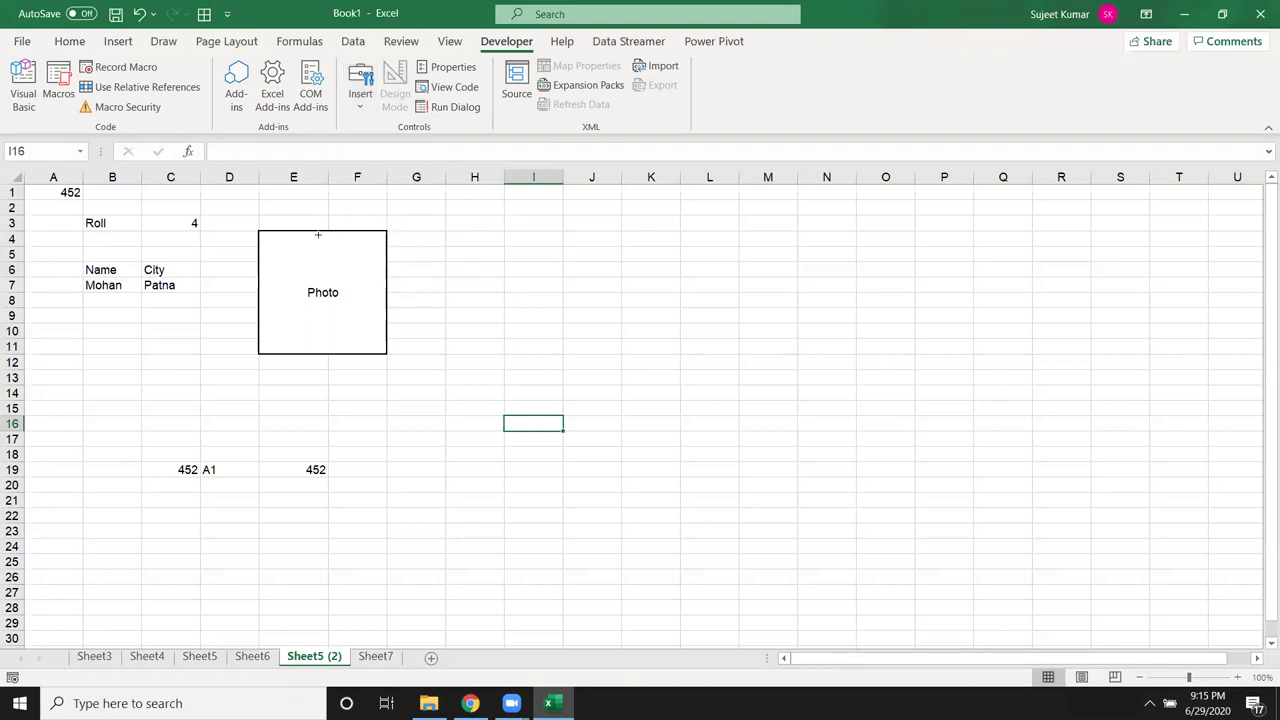
drag(259, 232, 388, 356)
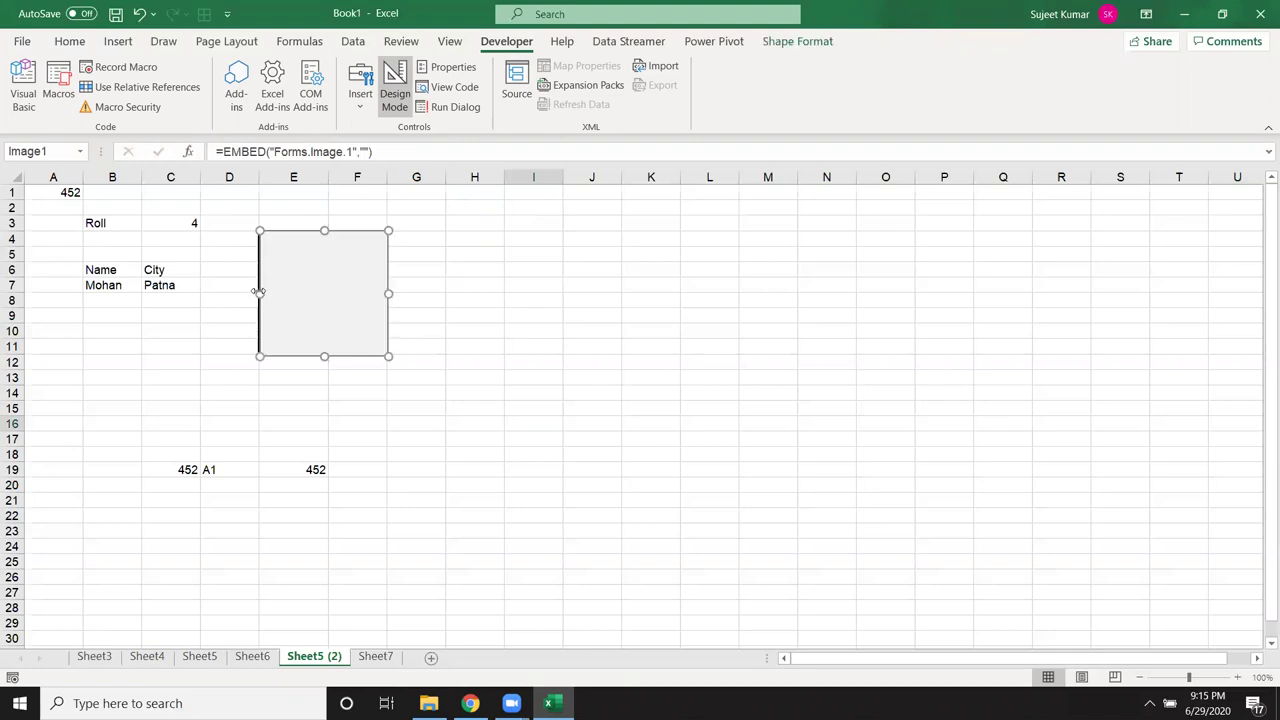
click(180, 334)
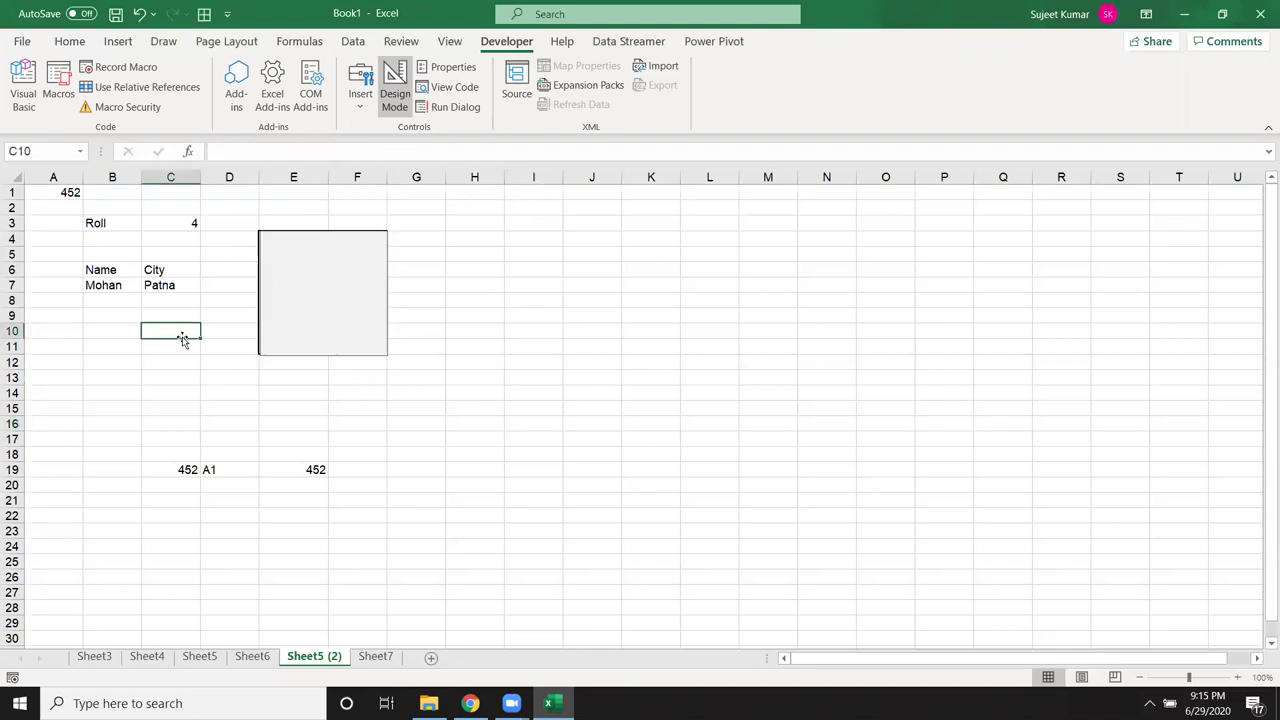
click(388, 314)
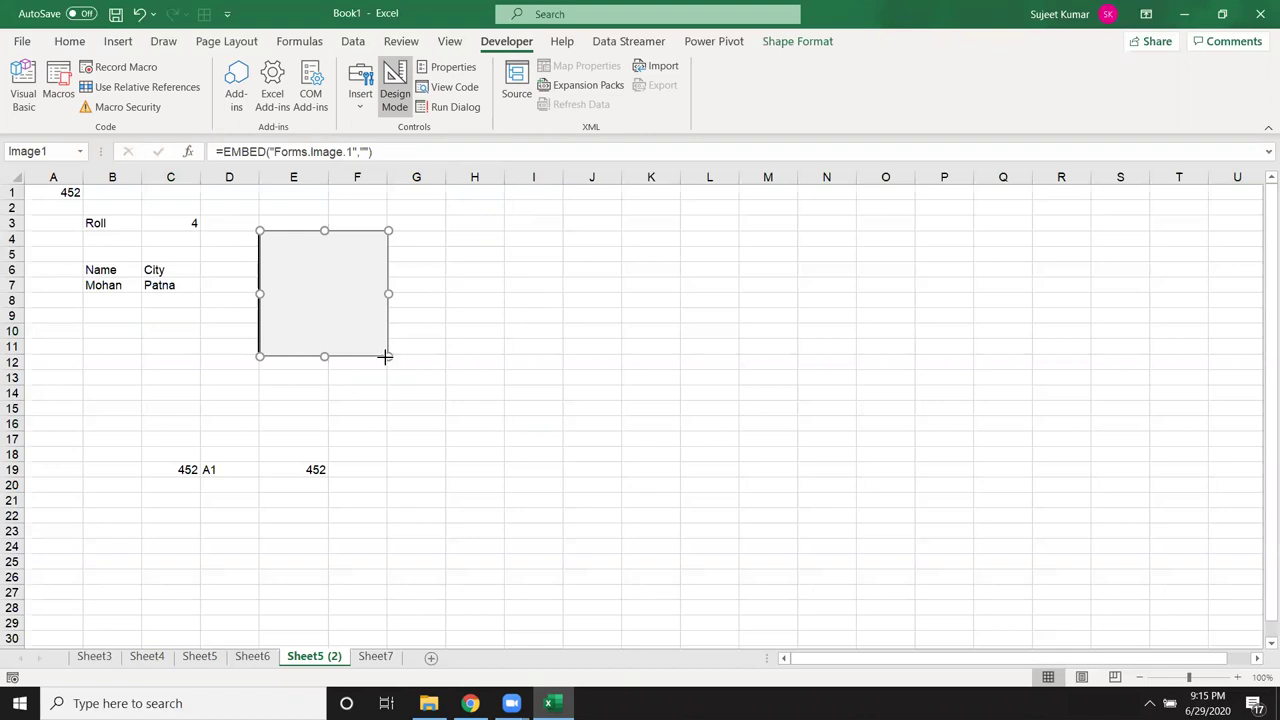
drag(388, 356, 384, 353)
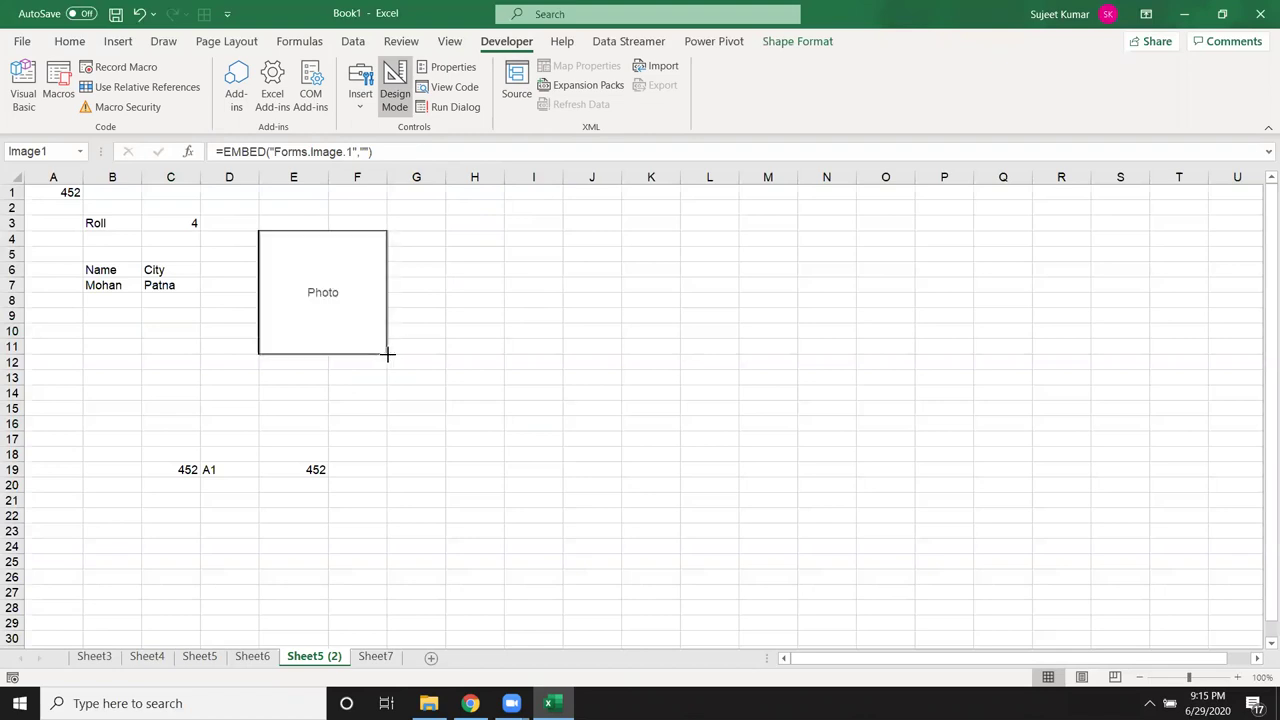
click(397, 409)
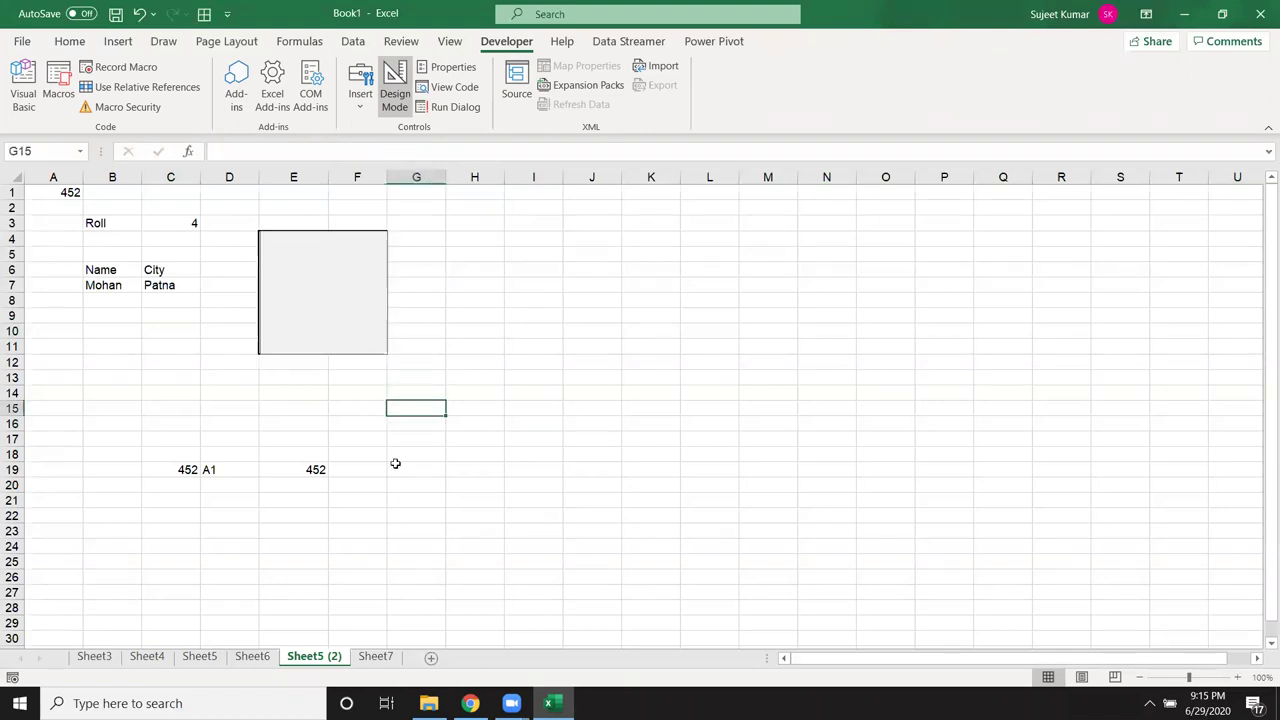
- Rename the Sheet5 (2) tab to PIC and open its code module via View Code
double_click(329, 662)
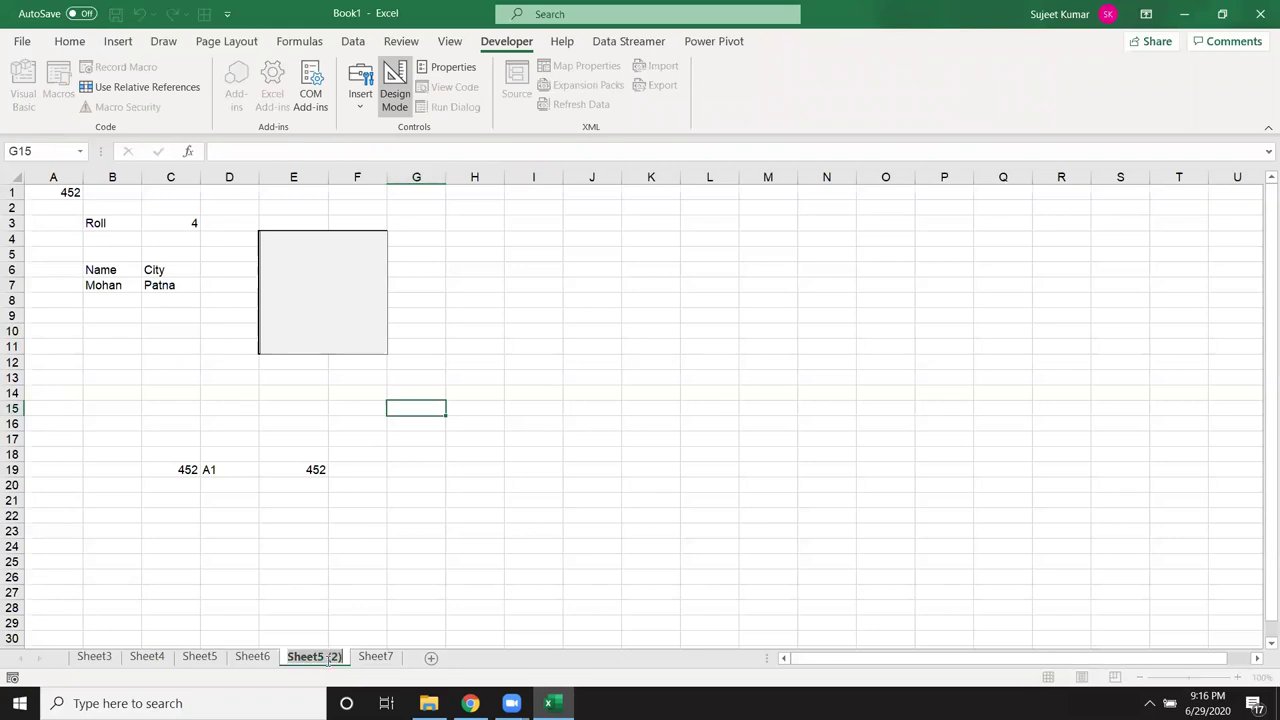
text(PIC)
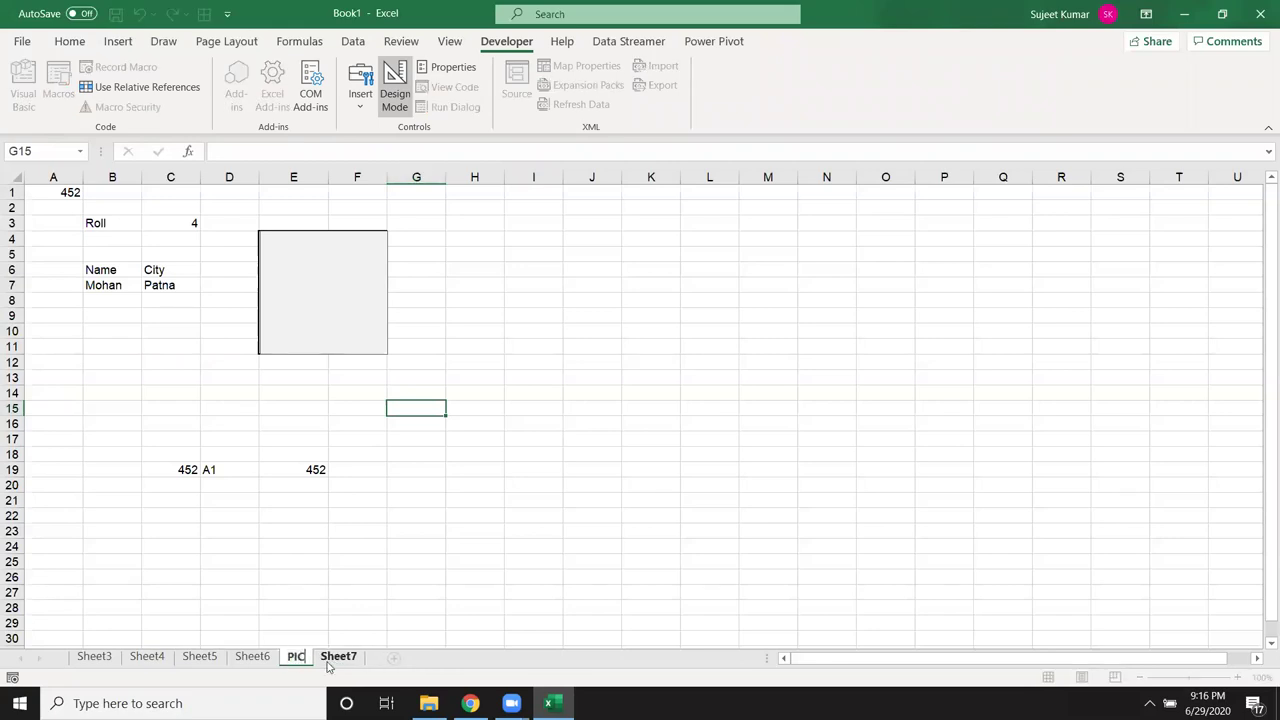
click(399, 570)
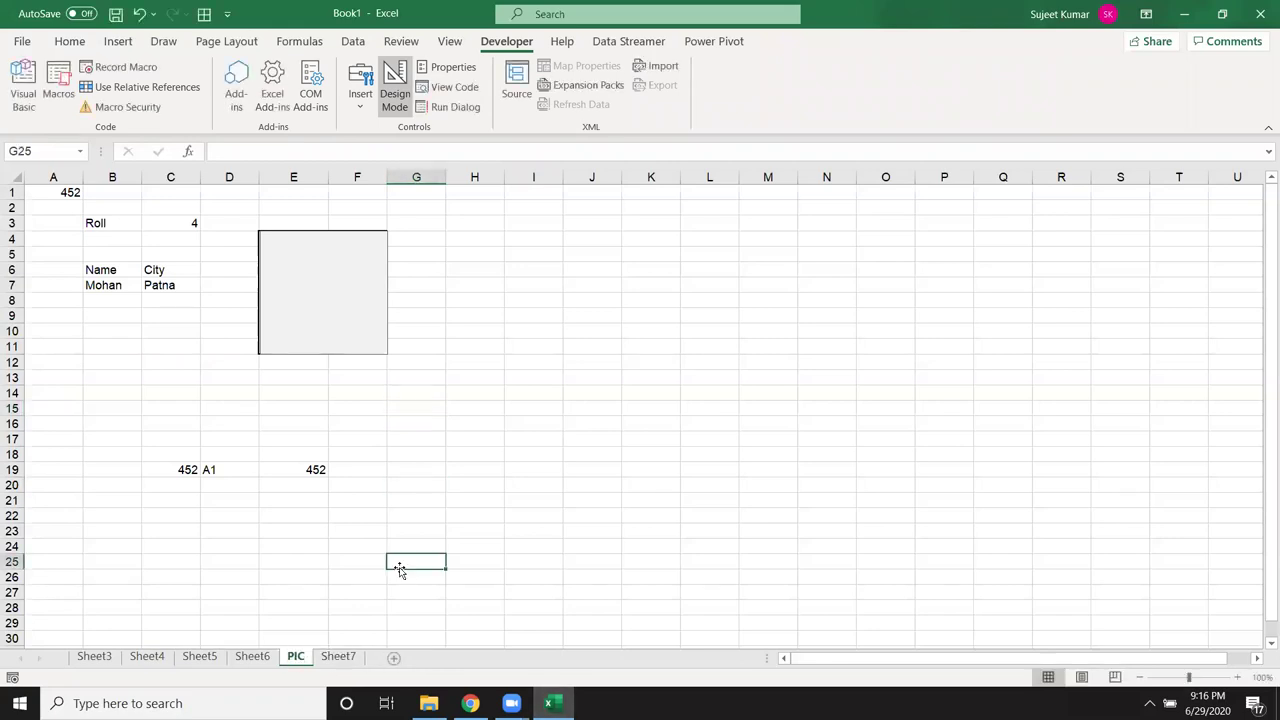
right_click(302, 657)
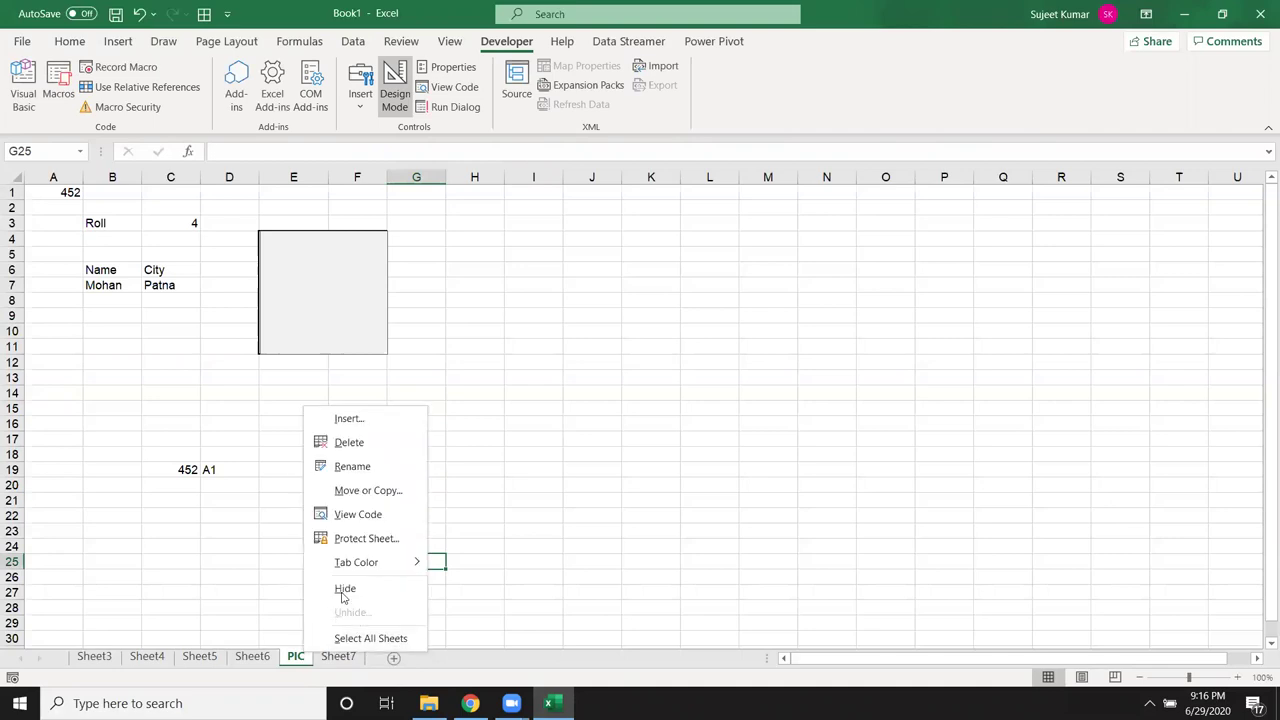
click(358, 514)
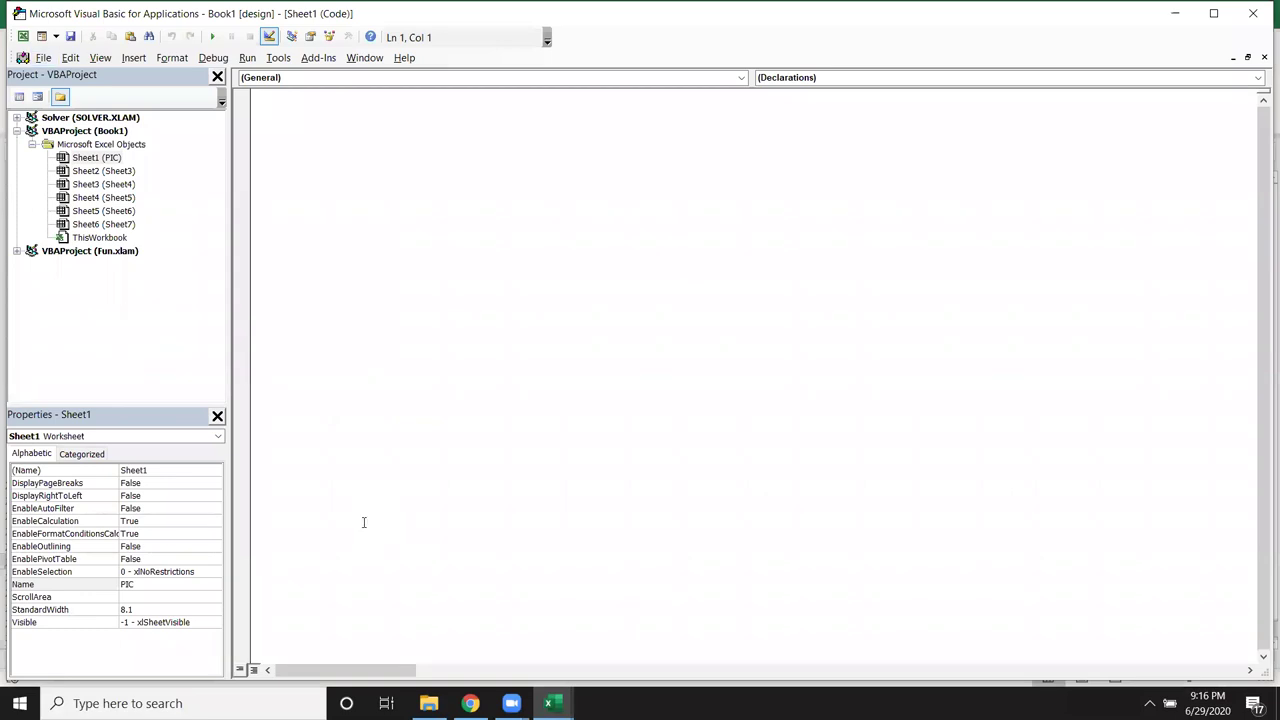
- Confirm roll 4 stays in C3 on PIC, then return to the VBA editor with Alt+F11
key(alt+F11)
click(176, 235)
click(181, 222)
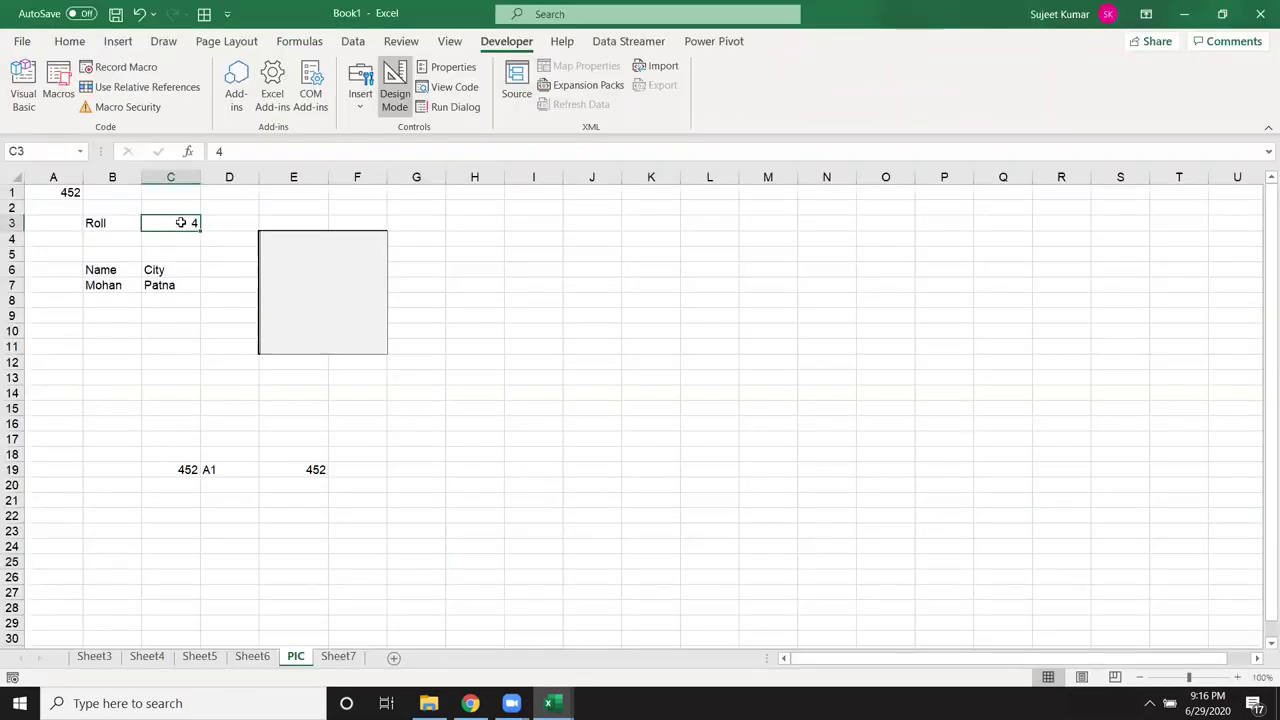
text(2)
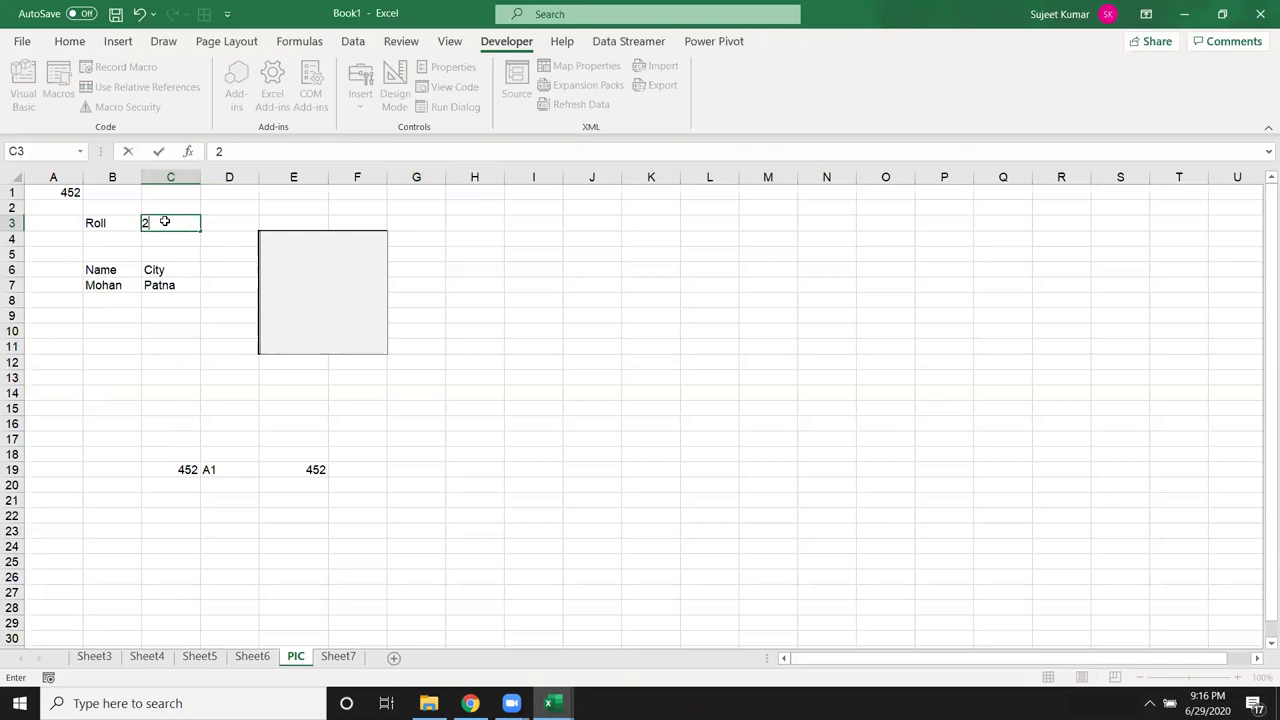
key(Escape)
key(alt)
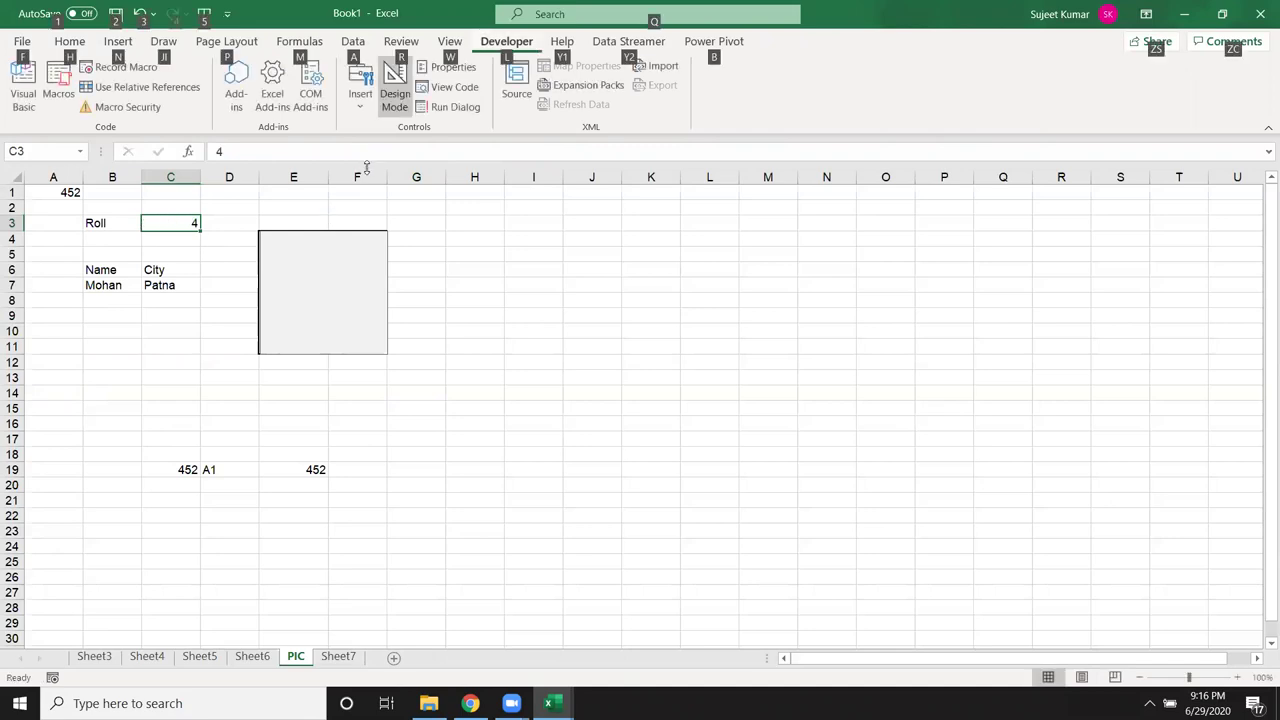
click(207, 258)
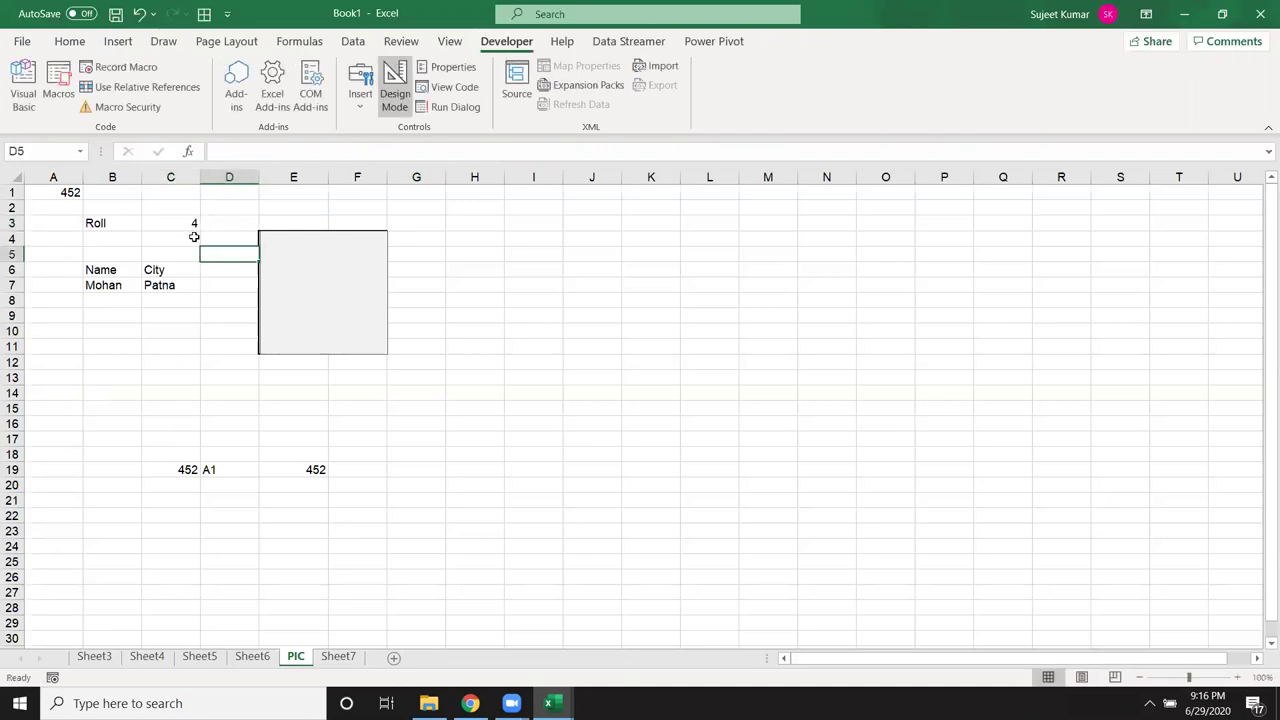
key(alt+F11)
key(alt+F11)
key(alt+F11)
- Add a Worksheet_Change procedure and delete the Worksheet_SelectionChange block
click(326, 78)
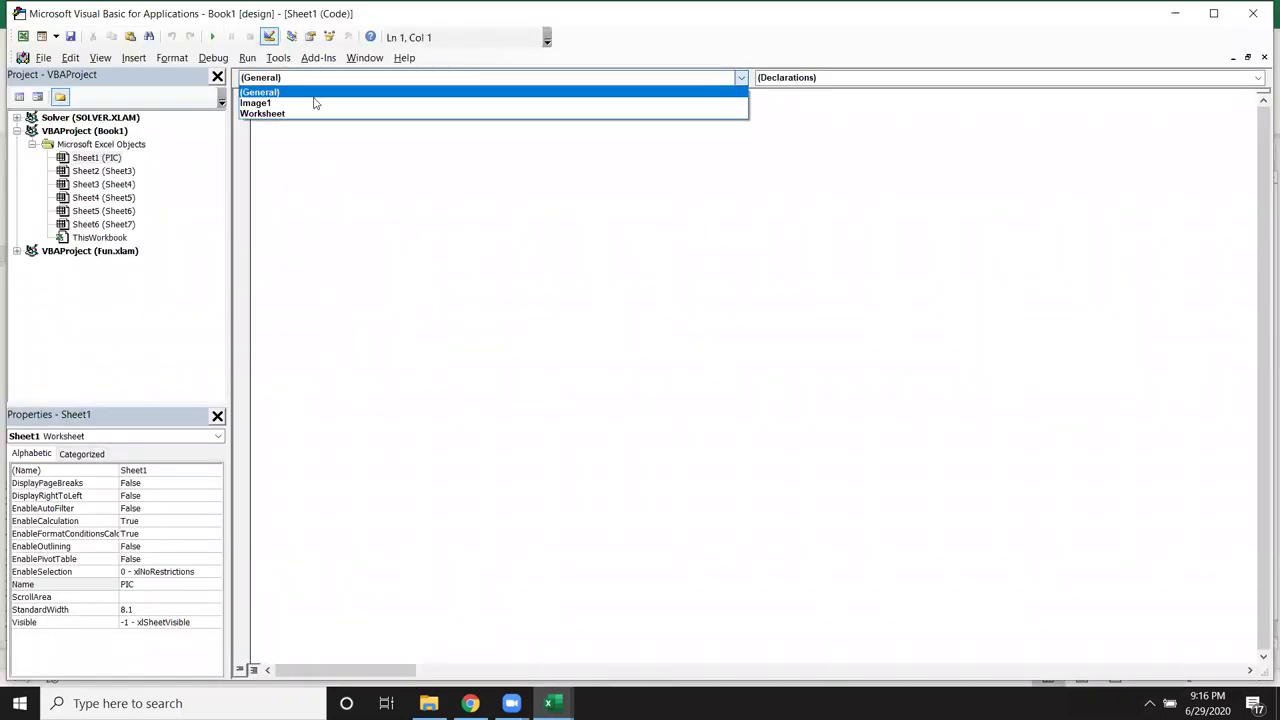
click(313, 114)
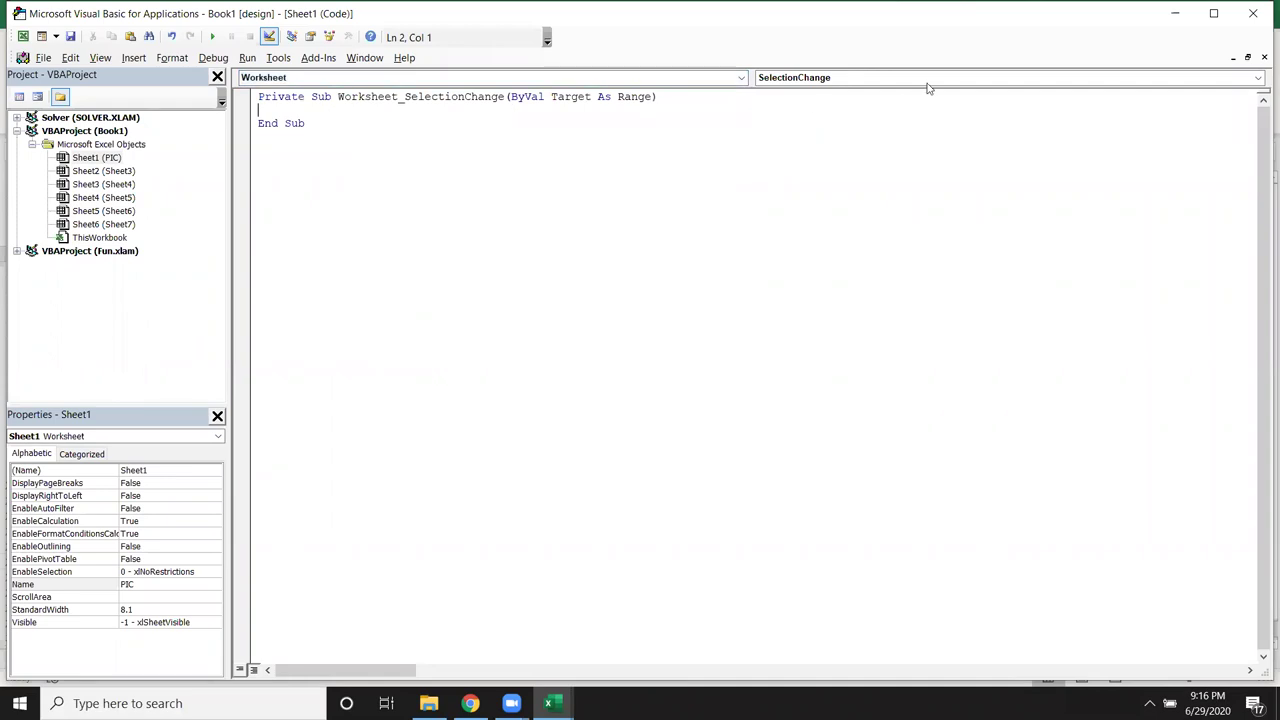
click(843, 80)
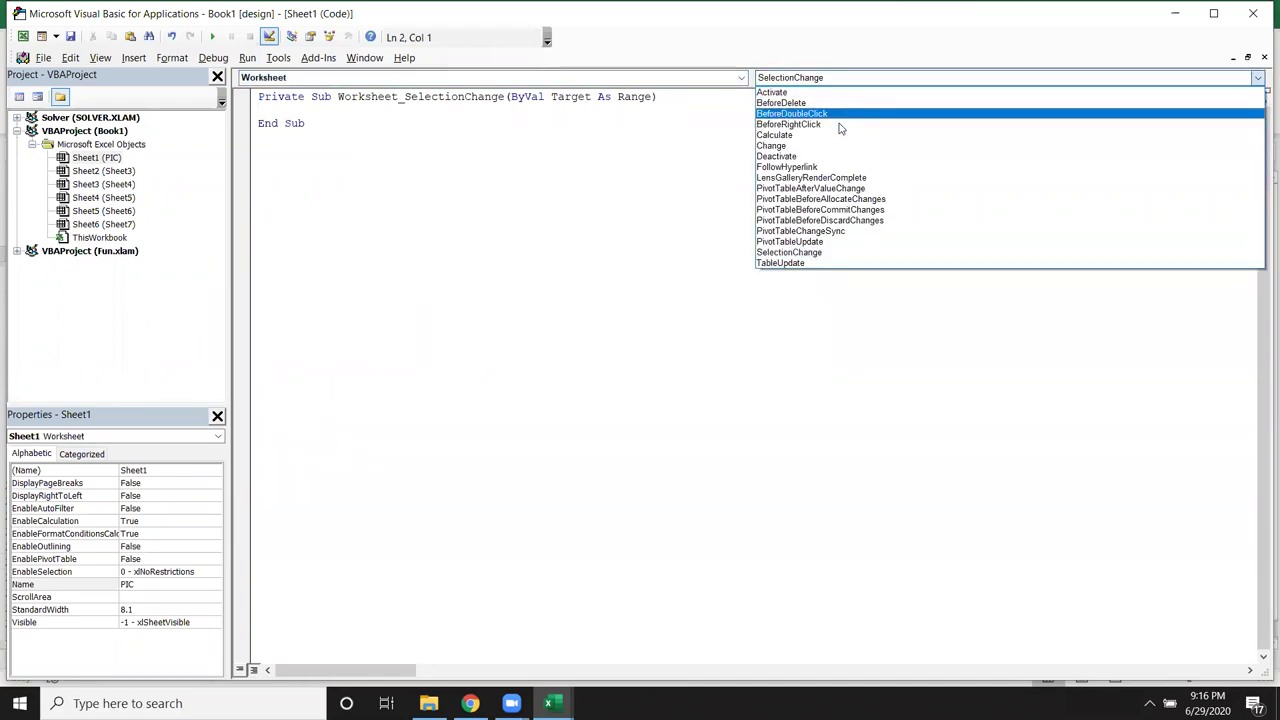
click(790, 141)
drag(300, 188, 247, 133)
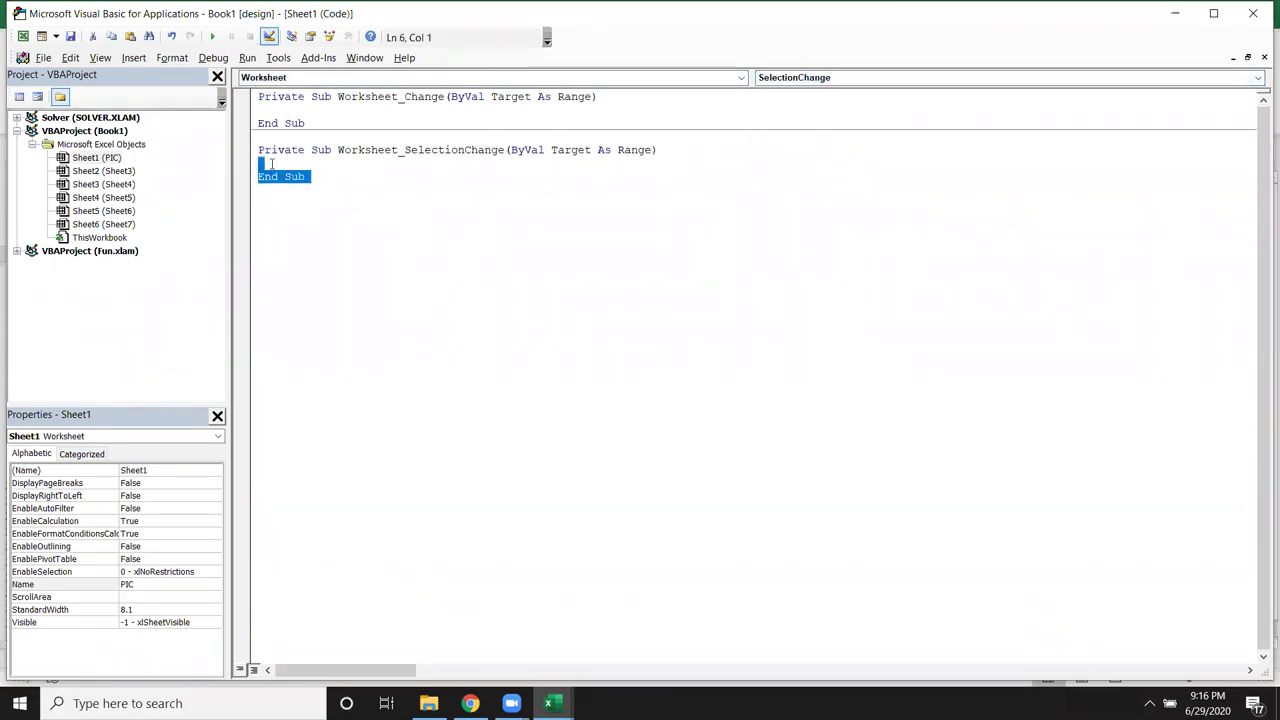
key(Delete)
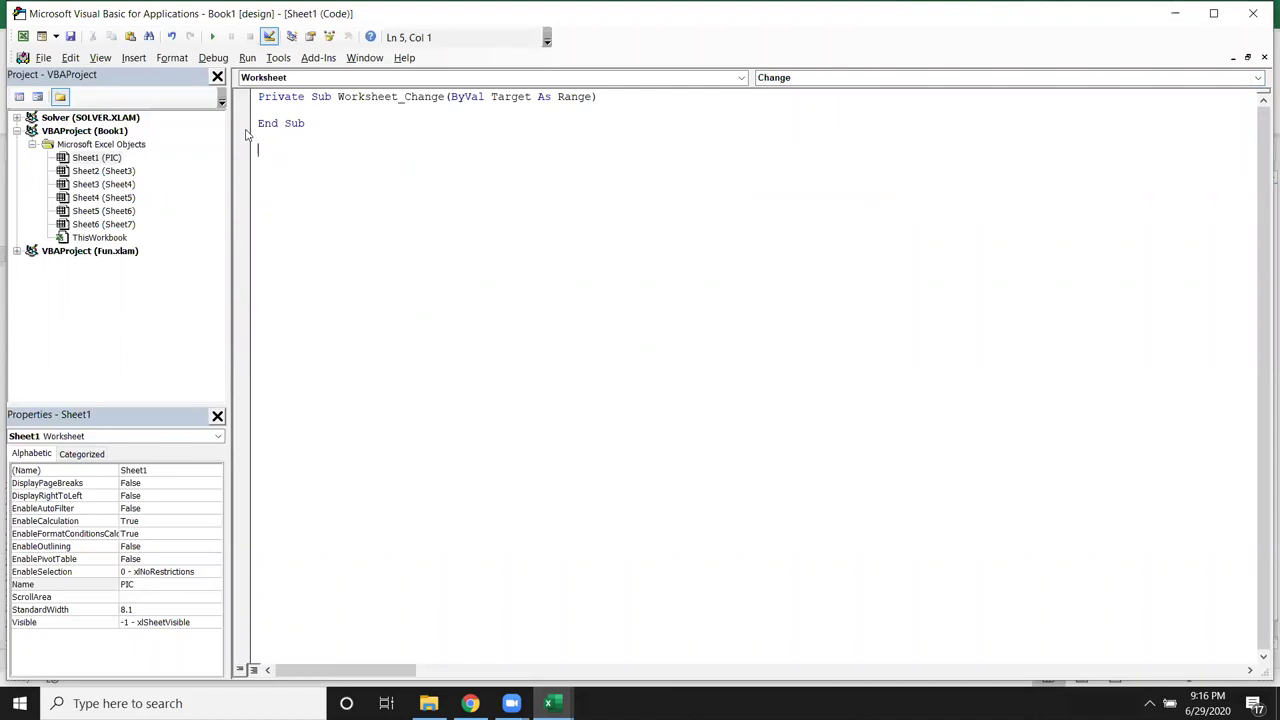
click(272, 112)
- Check C3 in the workbook, then add blank lines inside Worksheet_Change in the editor
key(alt+F11)
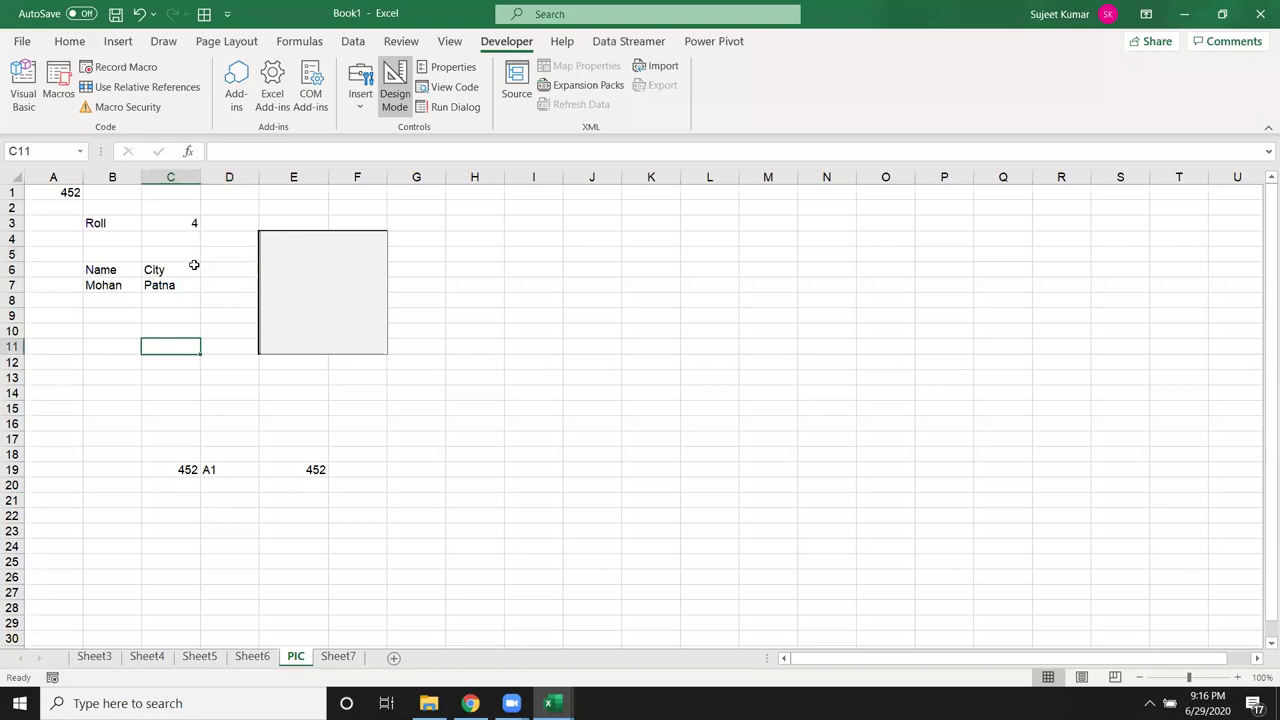
click(194, 224)
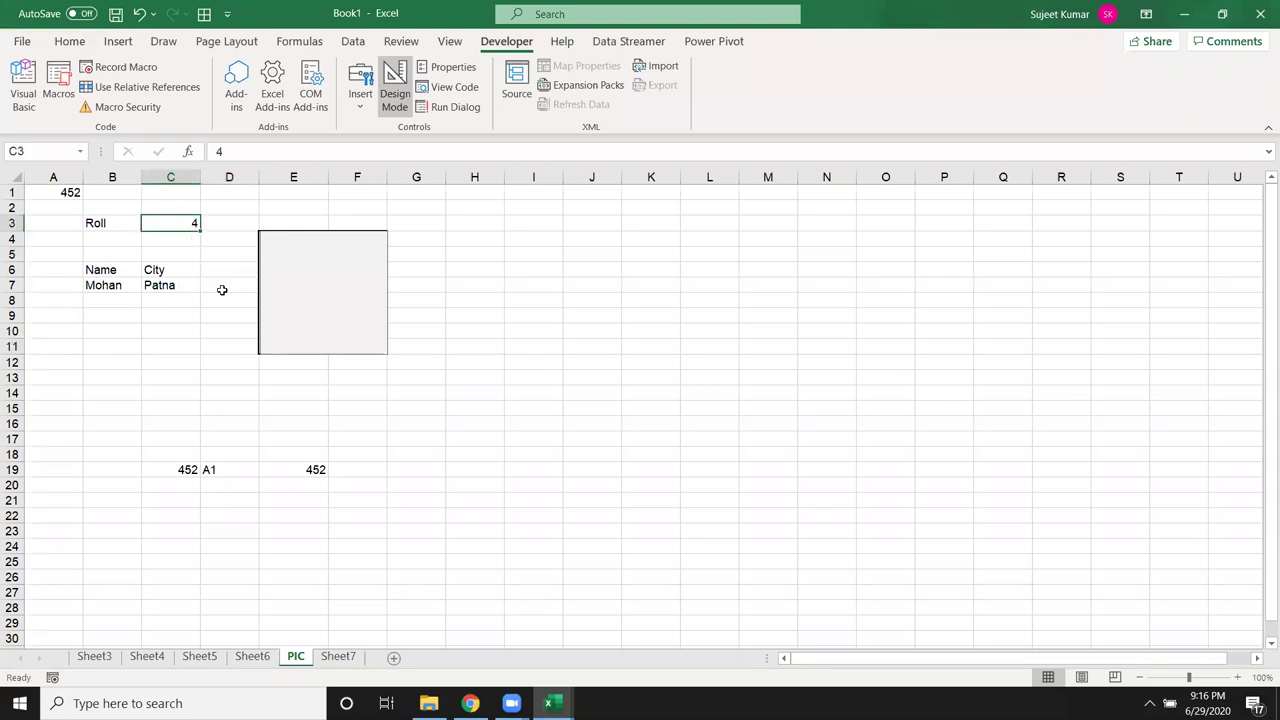
key(alt+Tab)
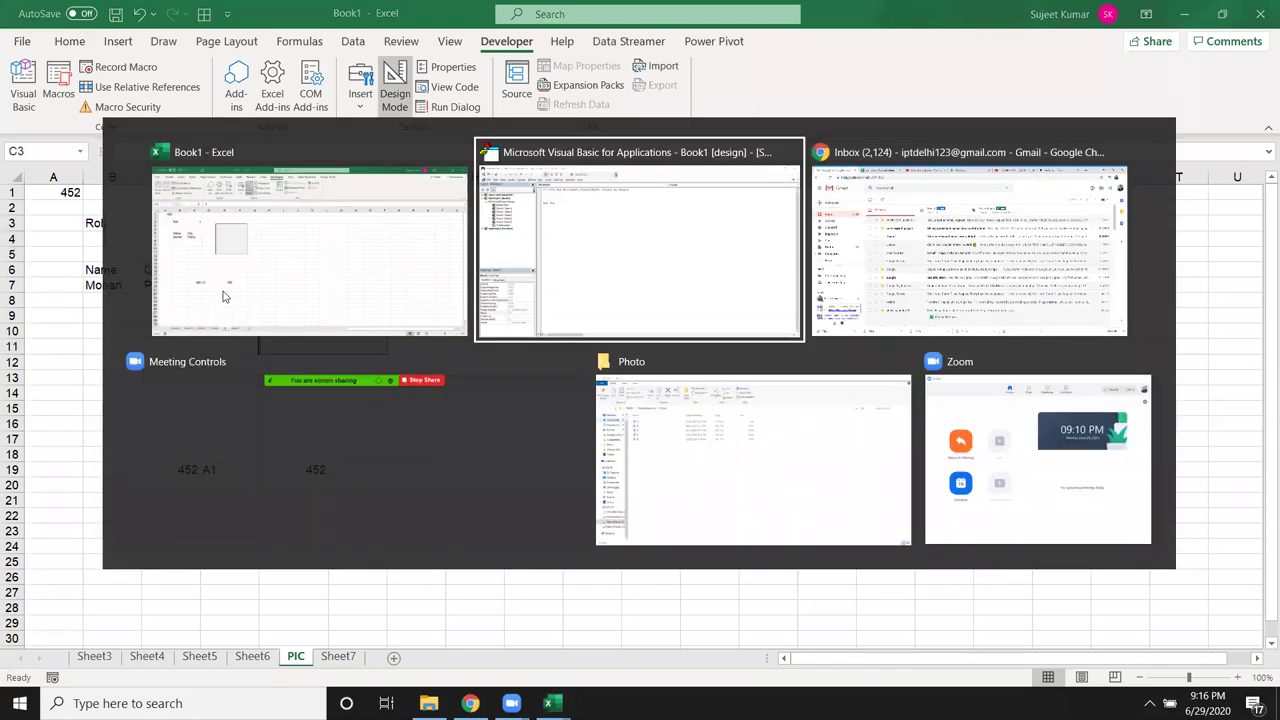
click(224, 296)
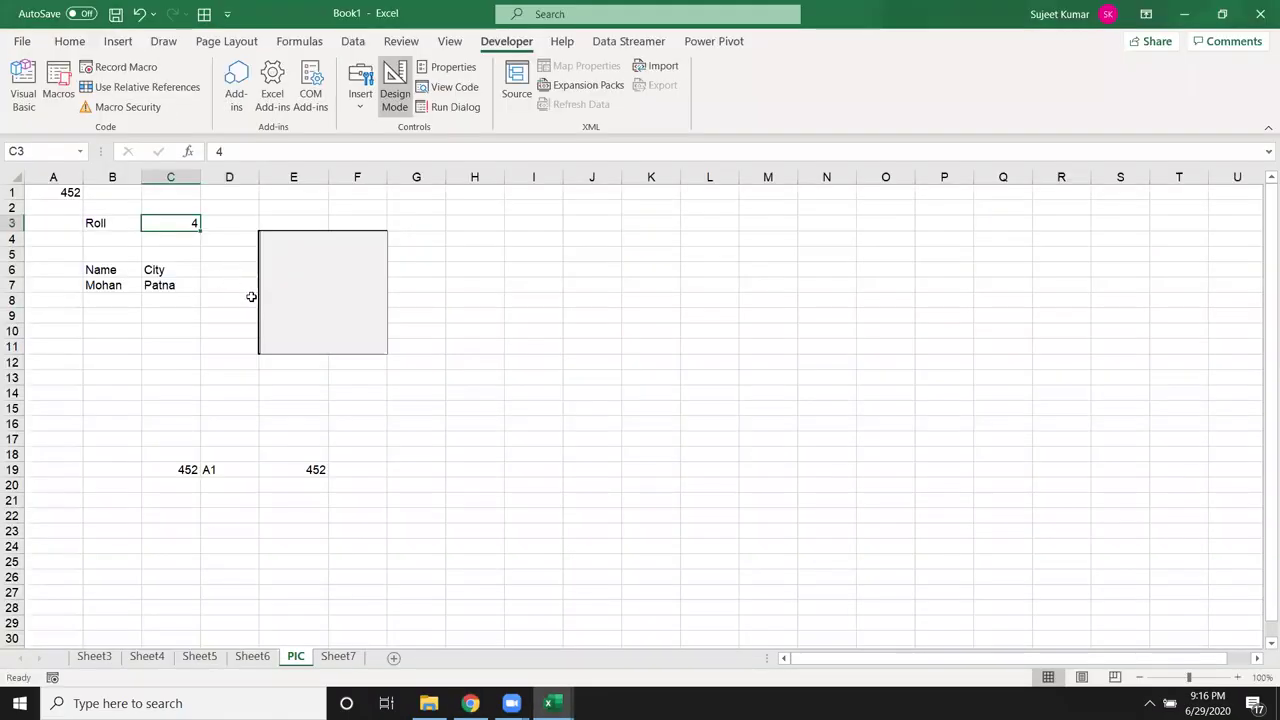
mouse_move(548, 703)
click(616, 640)
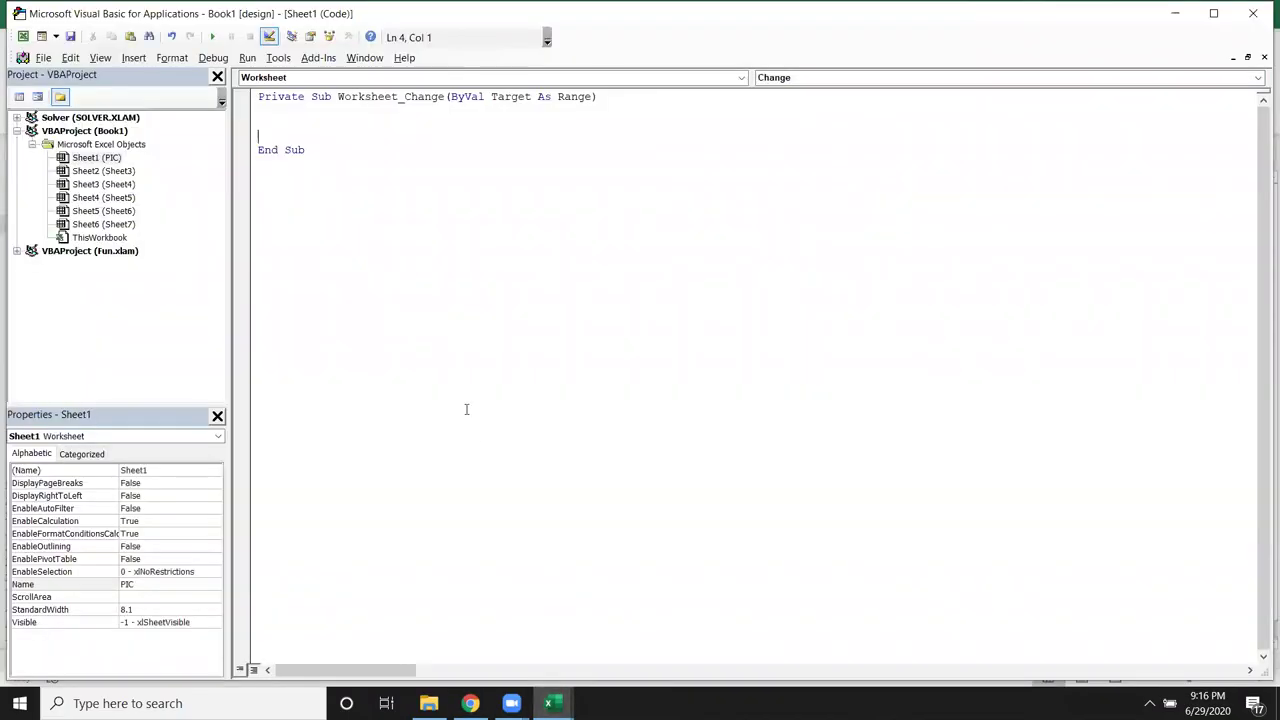
key(Up)
key(Up)
key(Return)
- Write the line If Target.Address = "$C$3" Then, using IntelliSense to pick Address
text(if)
click(502, 103)
key(Return)
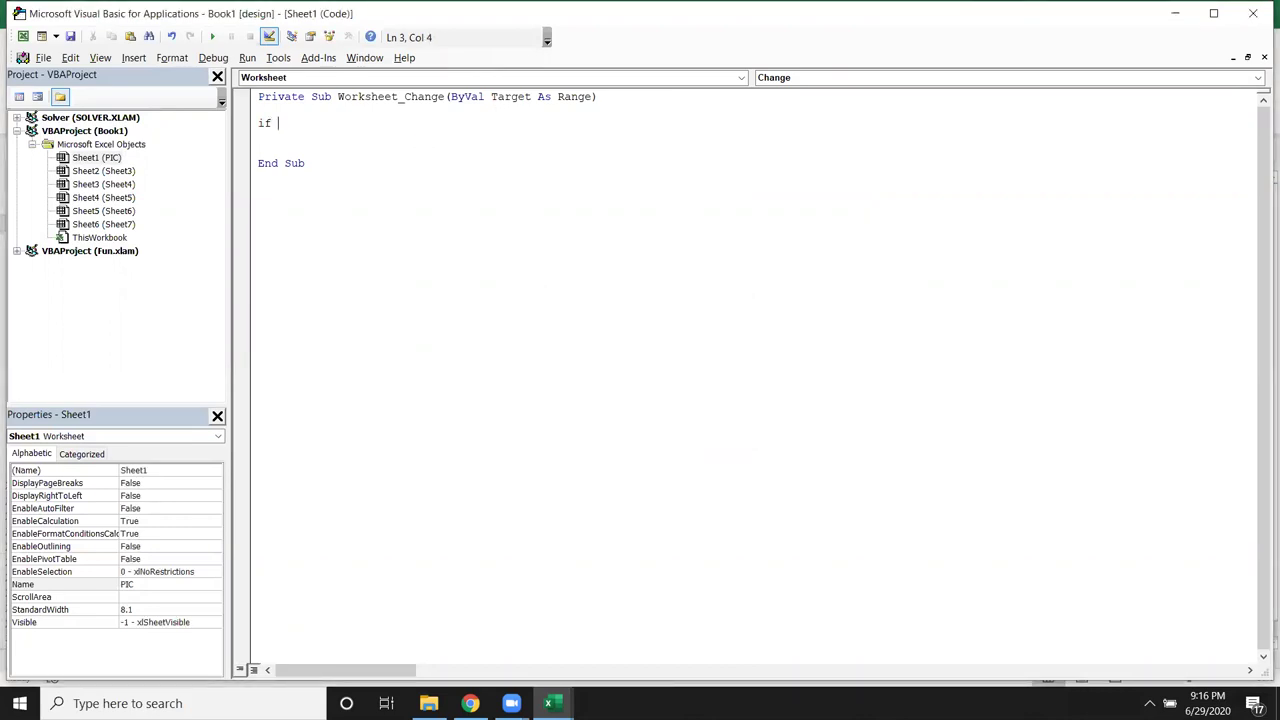
text(tar)
text(get)
text(.)
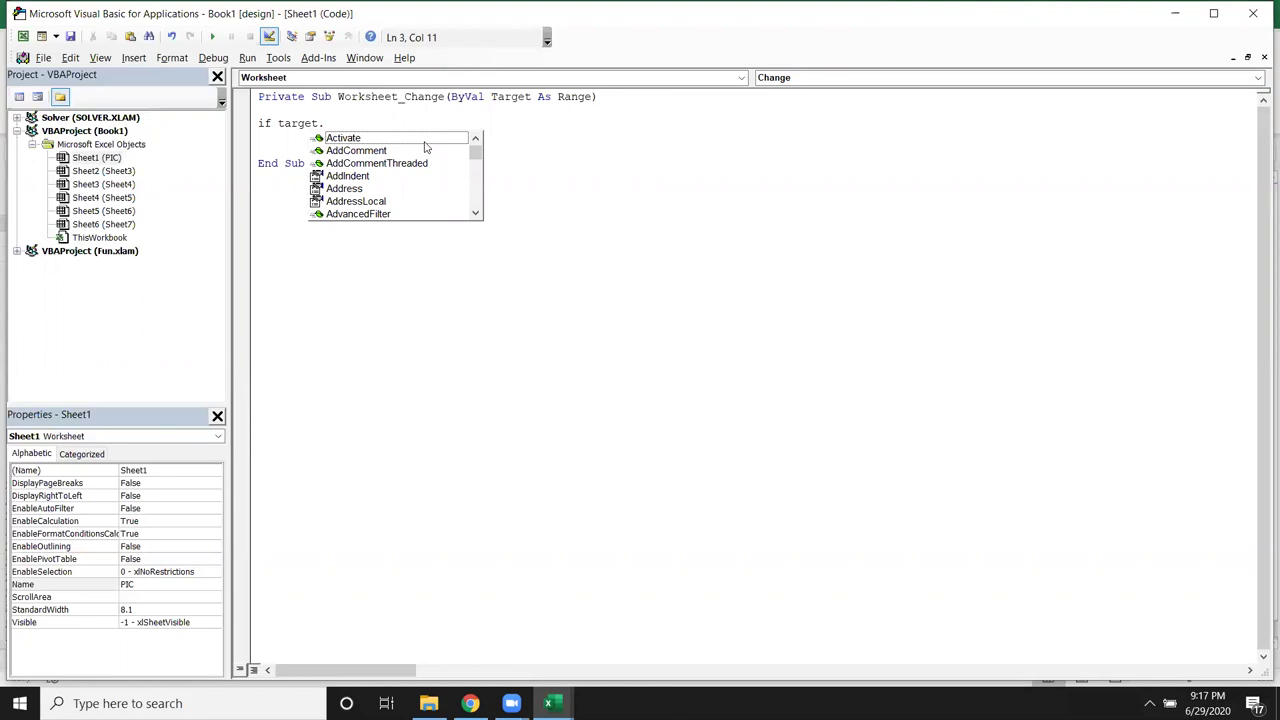
text(add)
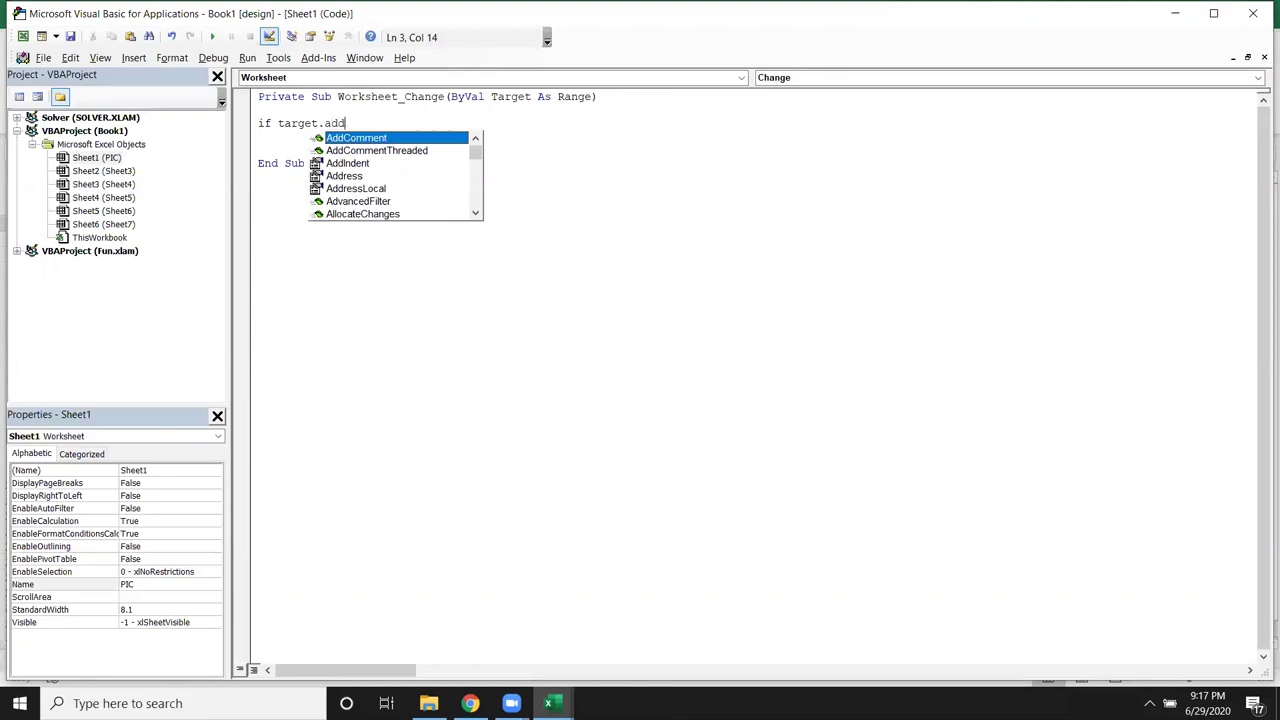
key(Down)
key(Down)
key(Down)
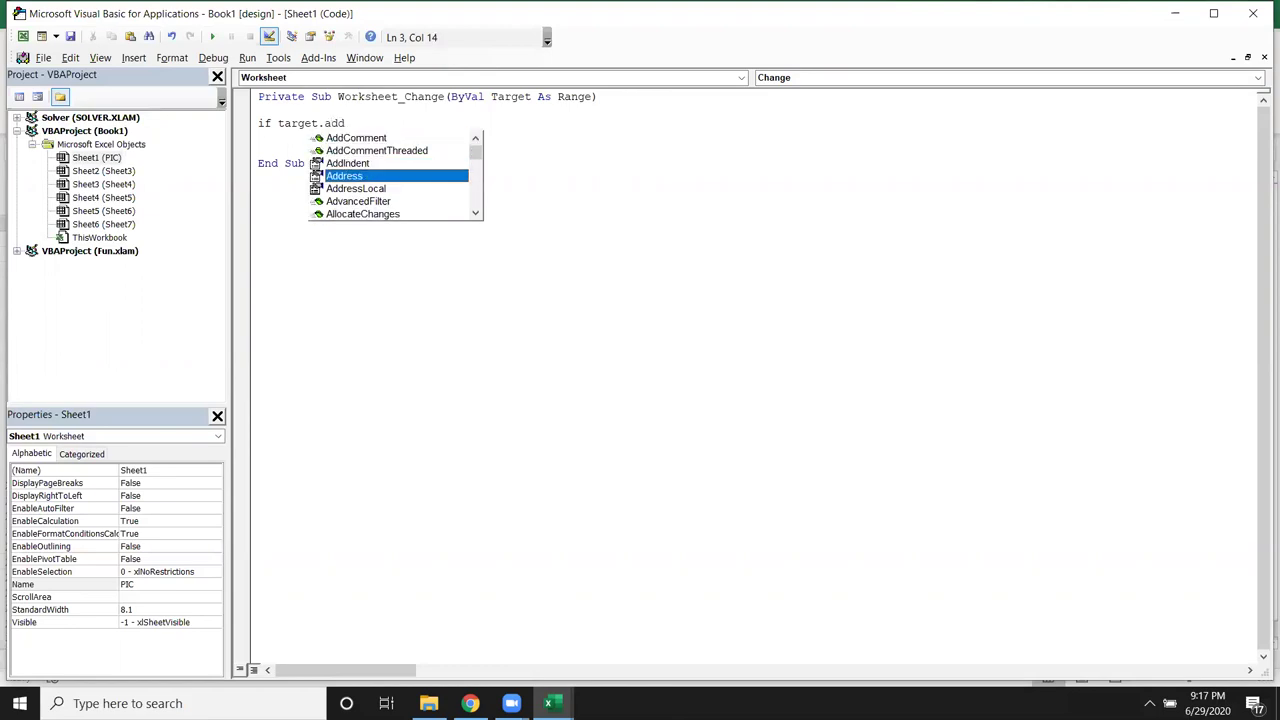
key(Tab)
text(")
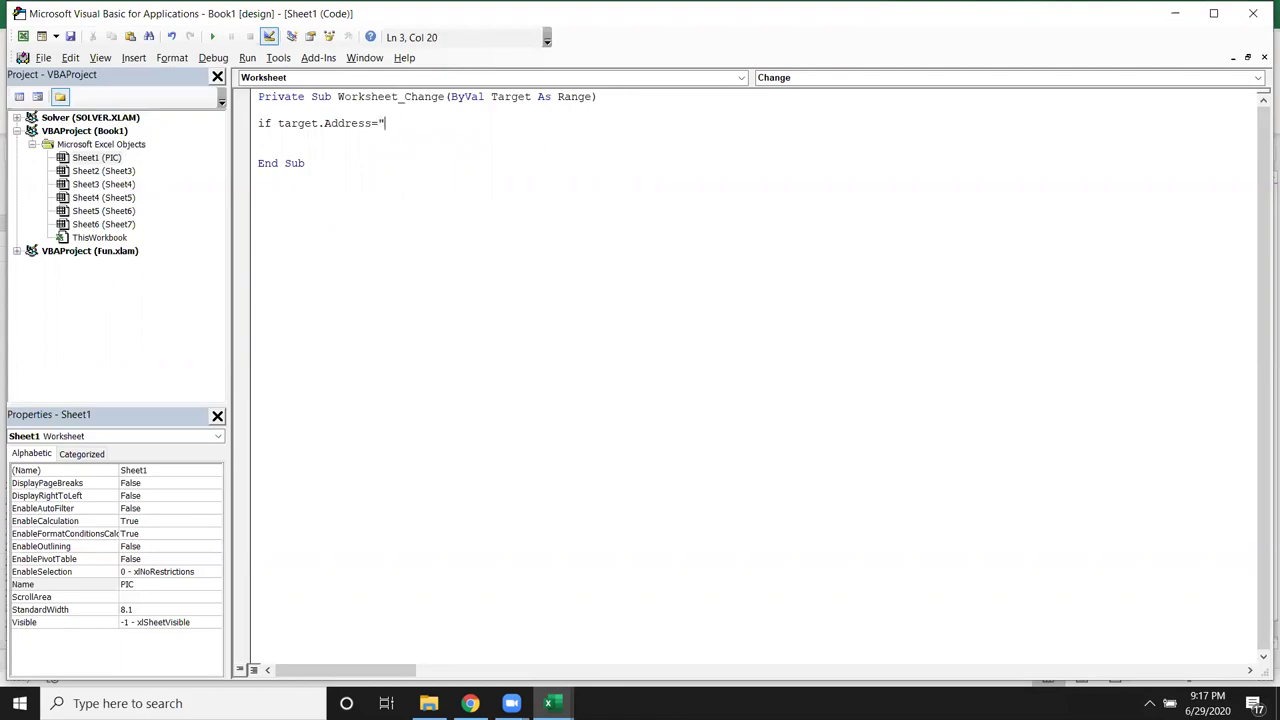
text($)
key(alt+F11)
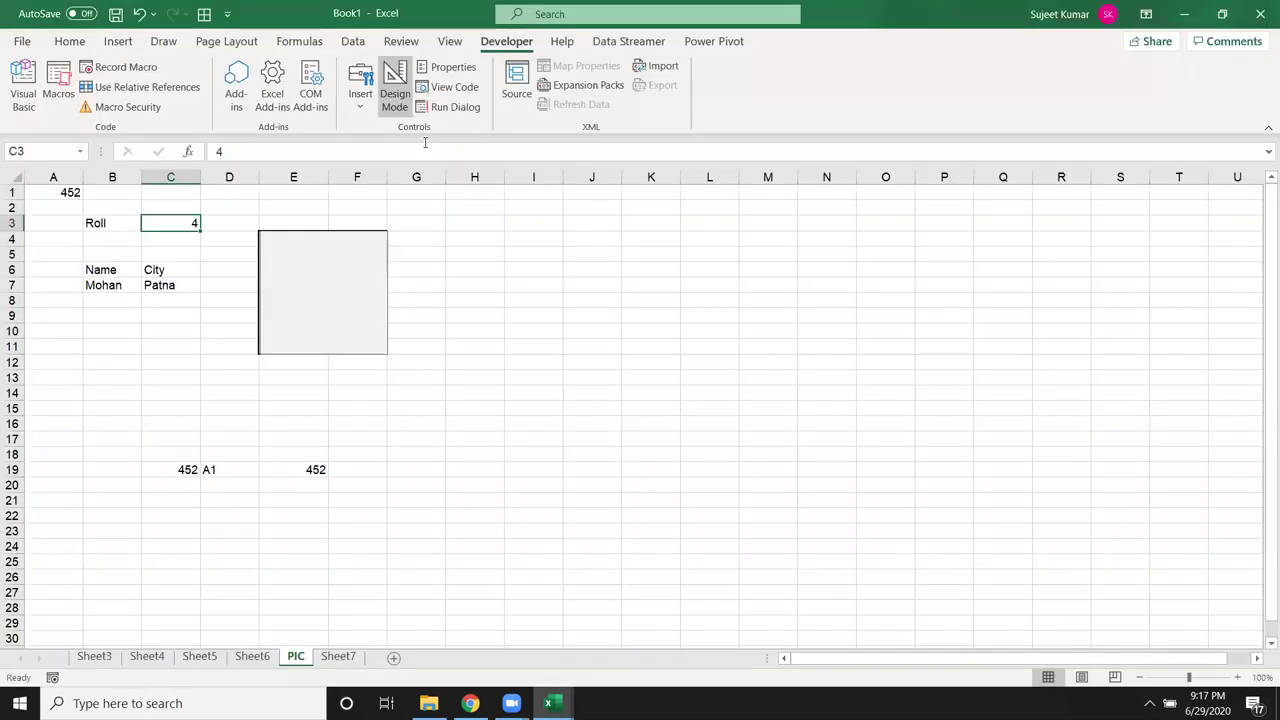
key(alt+F11)
text(C$3" )
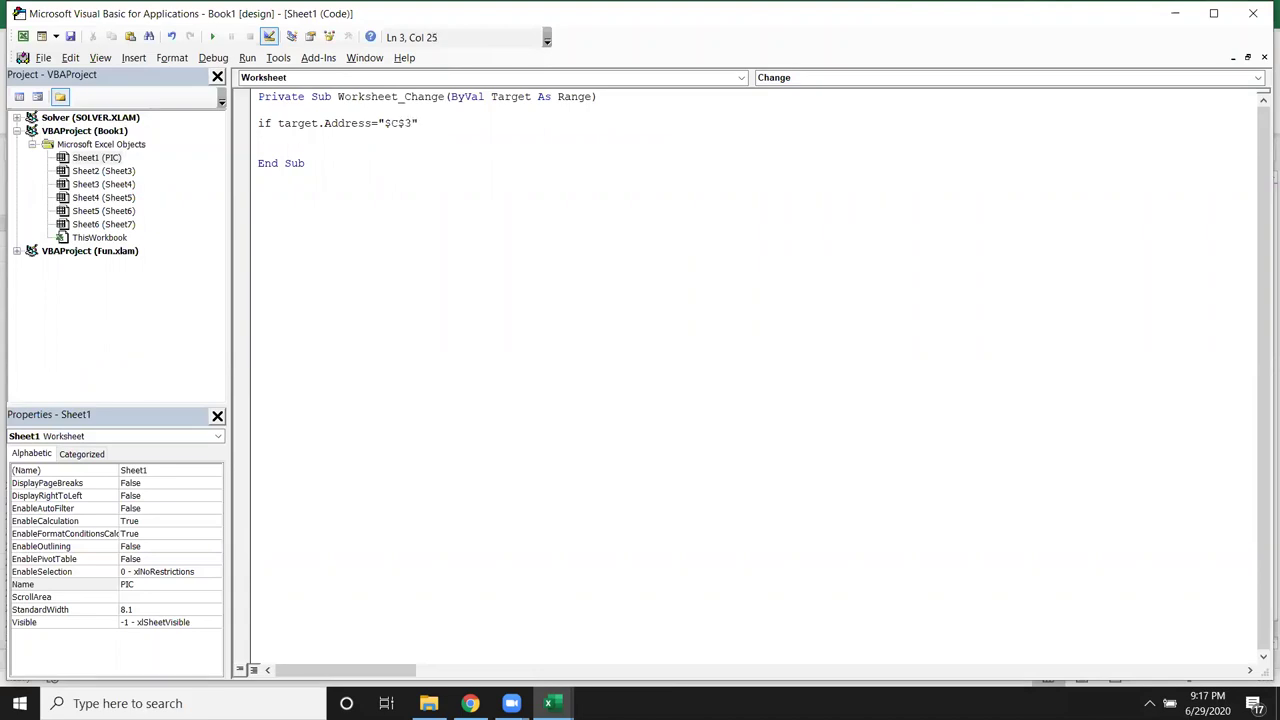
text(then)
key(Return)
- Close the block with End If and leave blank lines inside it
key(Return)
text(ne)
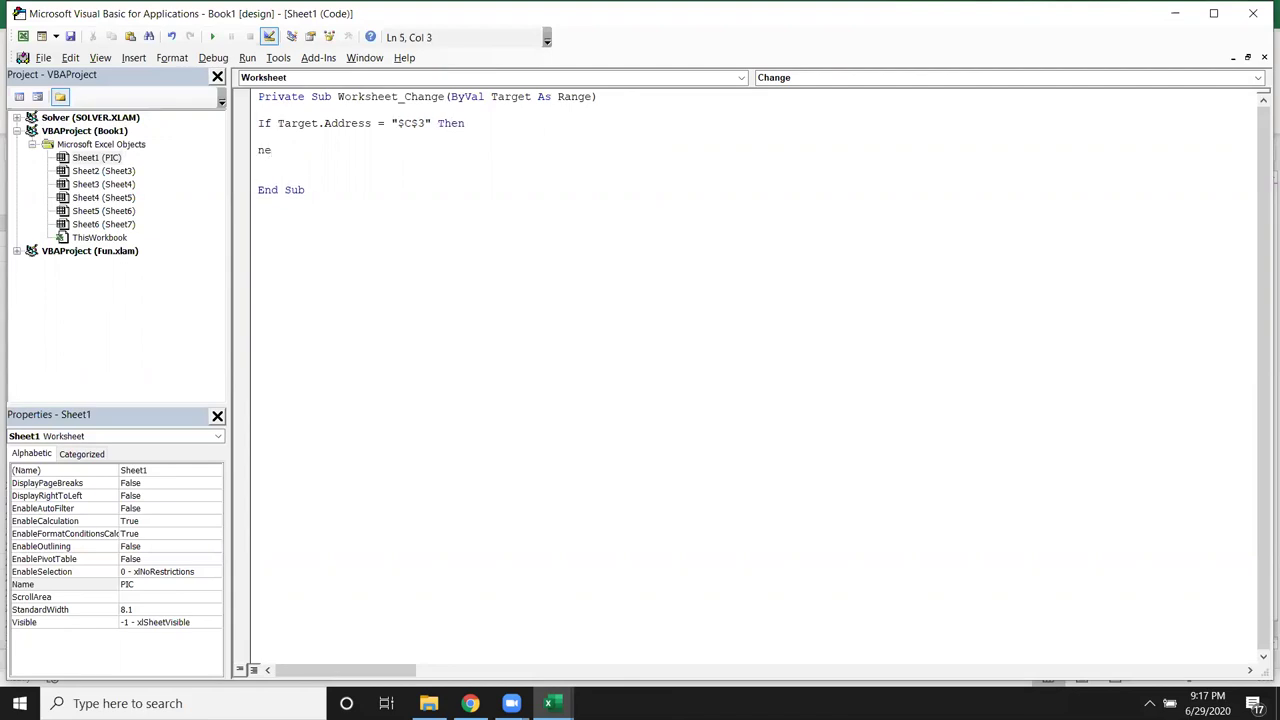
key(BackSpace)
key(BackSpace)
text(end if)
key(Return)
key(Return)
key(Return)
key(Return)
key(Up)
click(352, 143)
key(alt+F11)
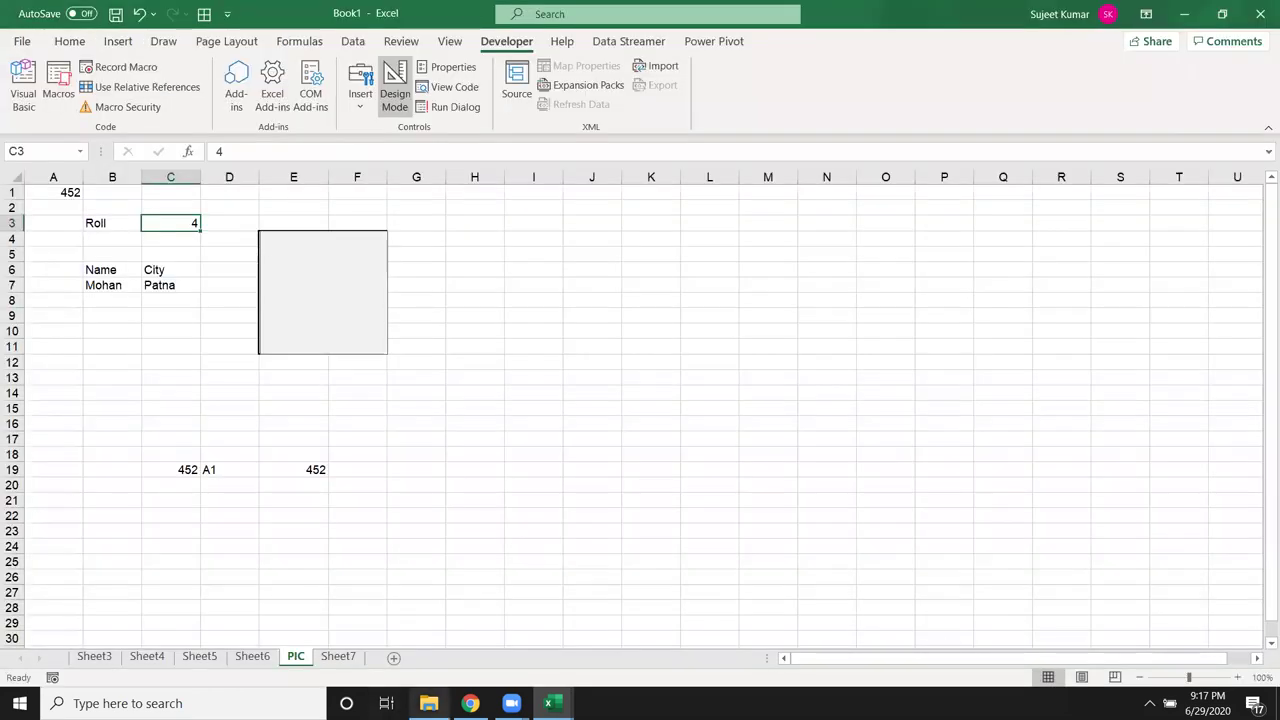
key(alt+Tab)
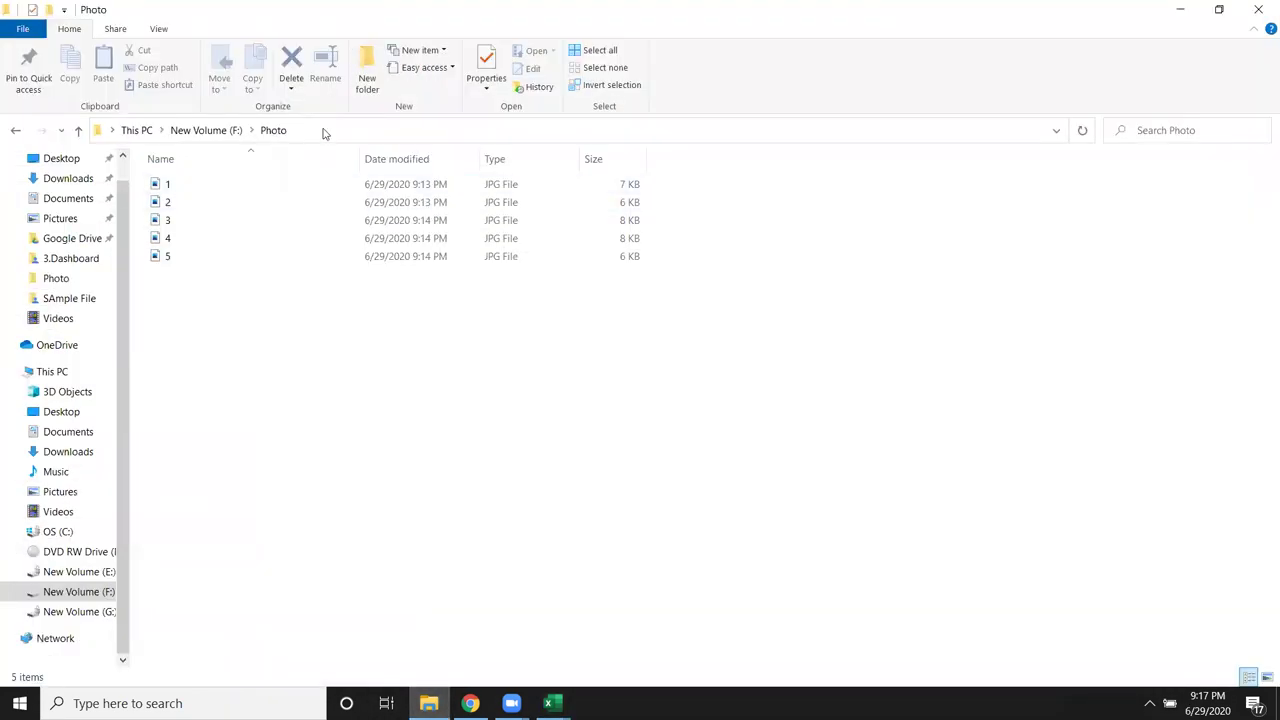
click(323, 130)
key(alt+Tab)
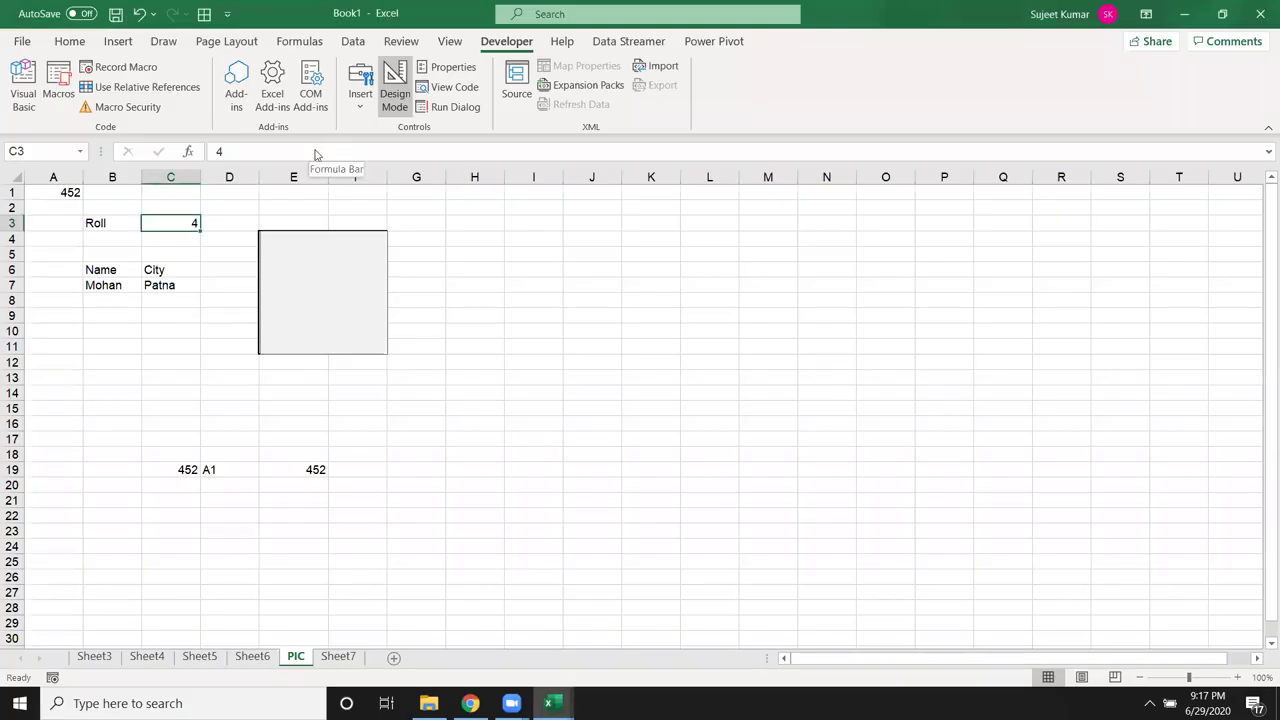
key(alt+Tab)
key(alt+Tab)
key(Tab)
key(Tab)
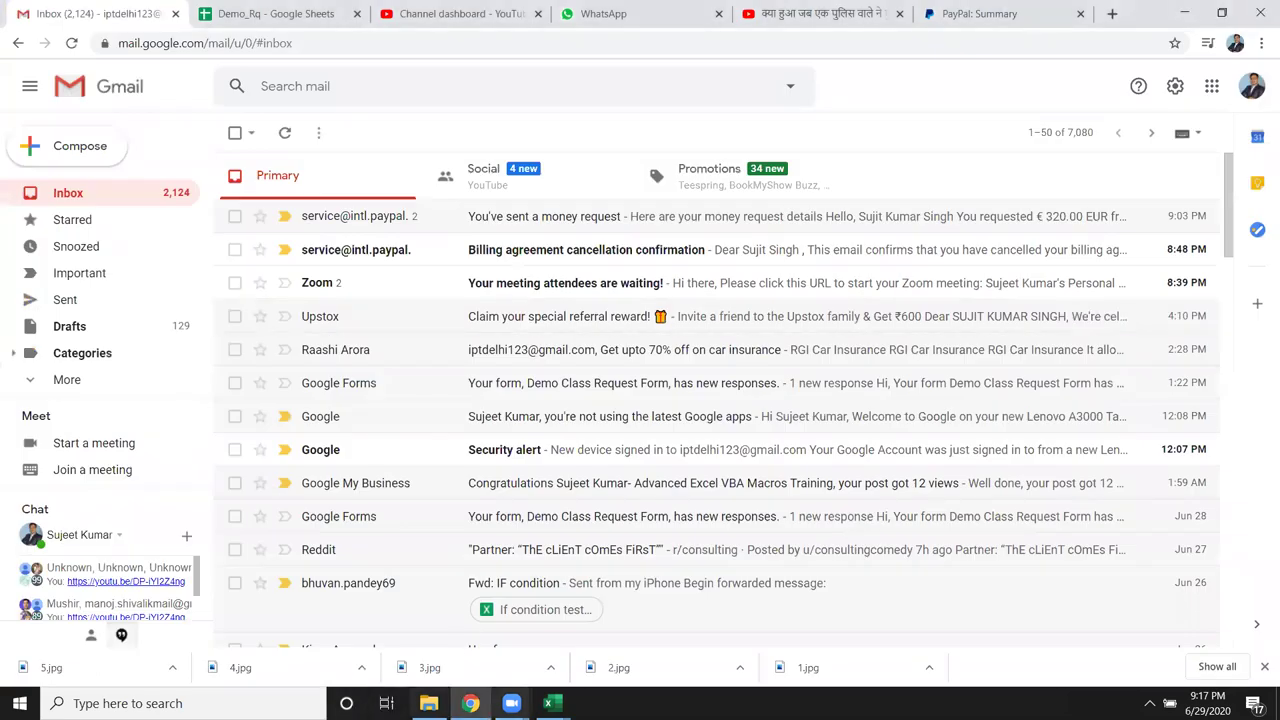
mouse_move(548, 703)
click(640, 630)
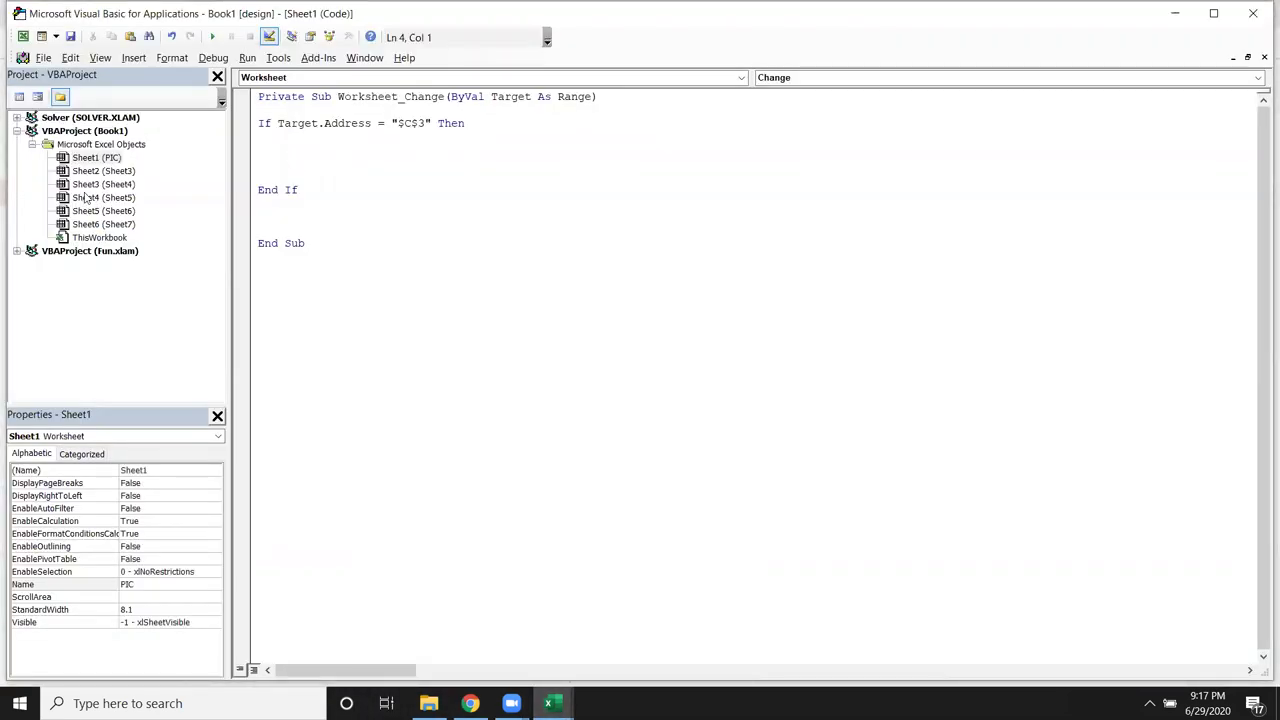
- Start the line Sheet1.Image1.Picture = LoadPicture("F:\Photo\" & Range( inside the If block
text(sheet1.i)
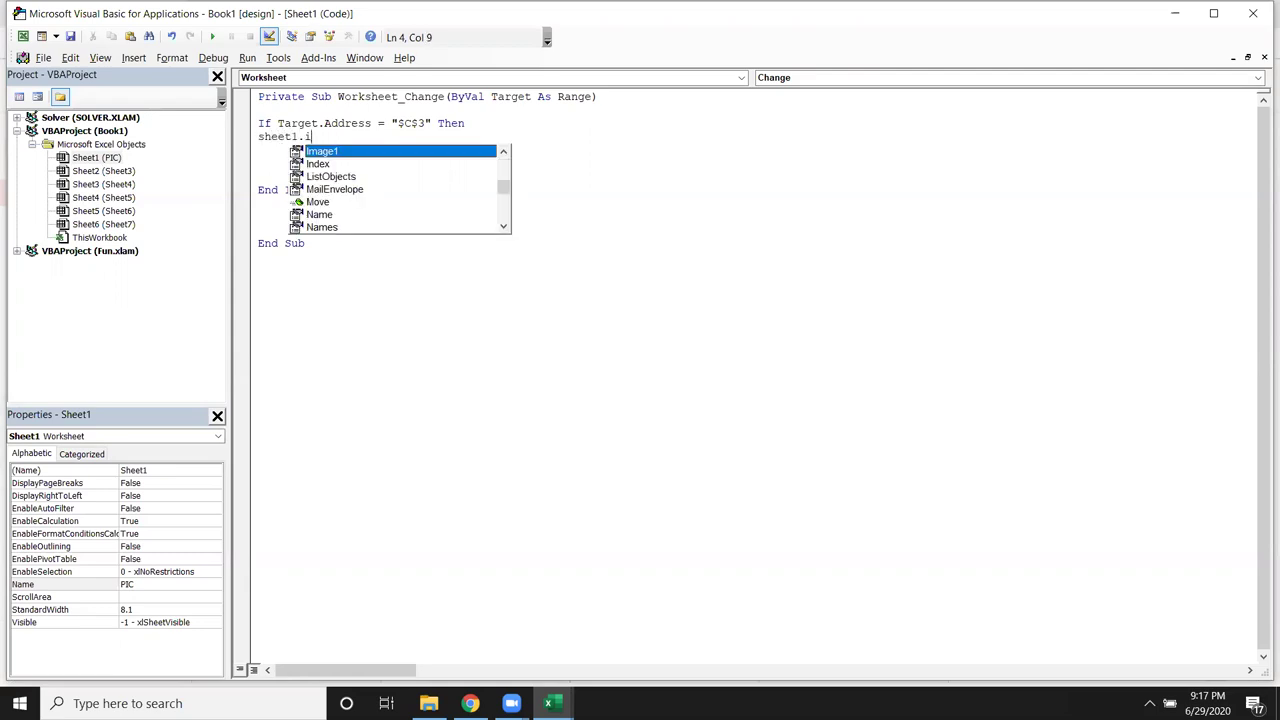
key(Tab)
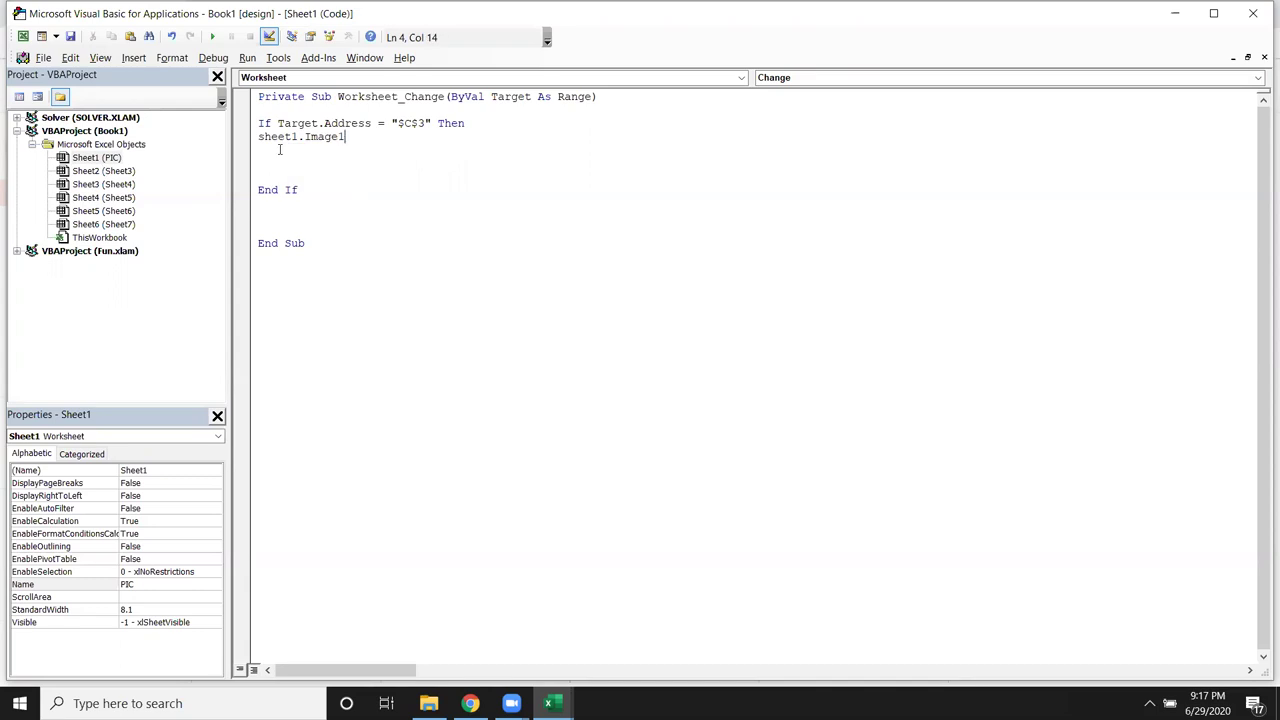
text(.)
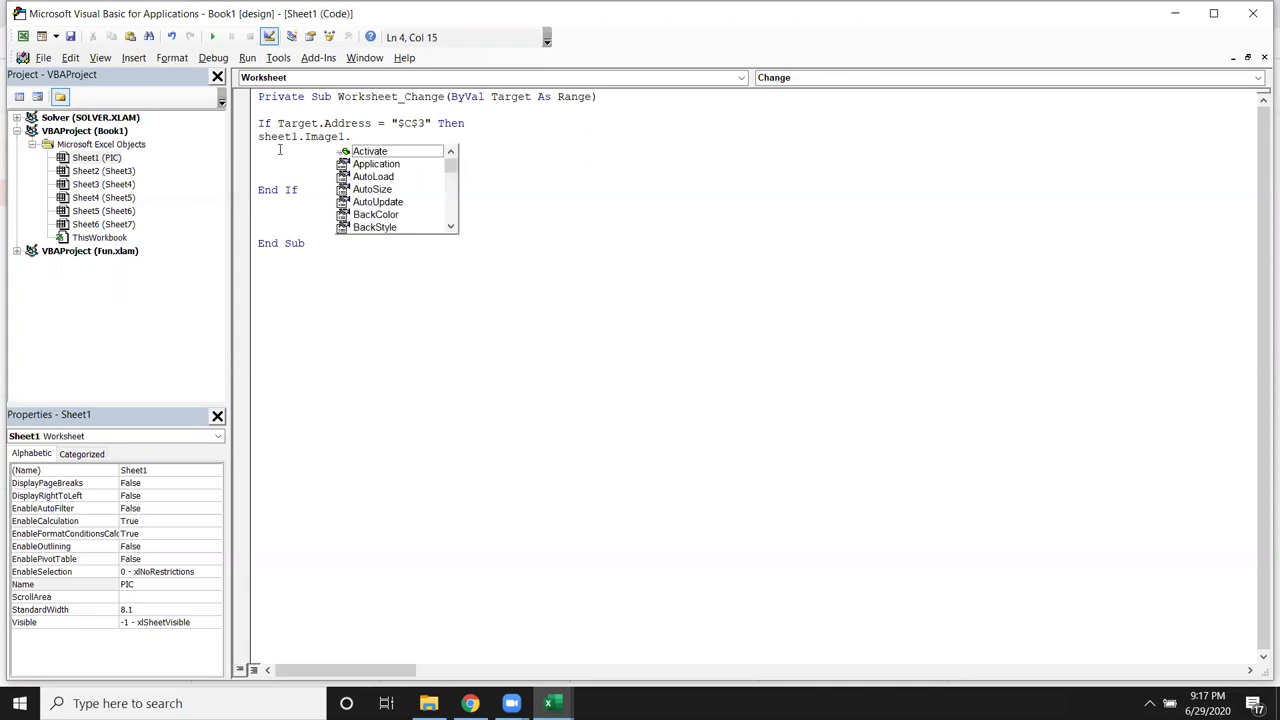
text(lo)
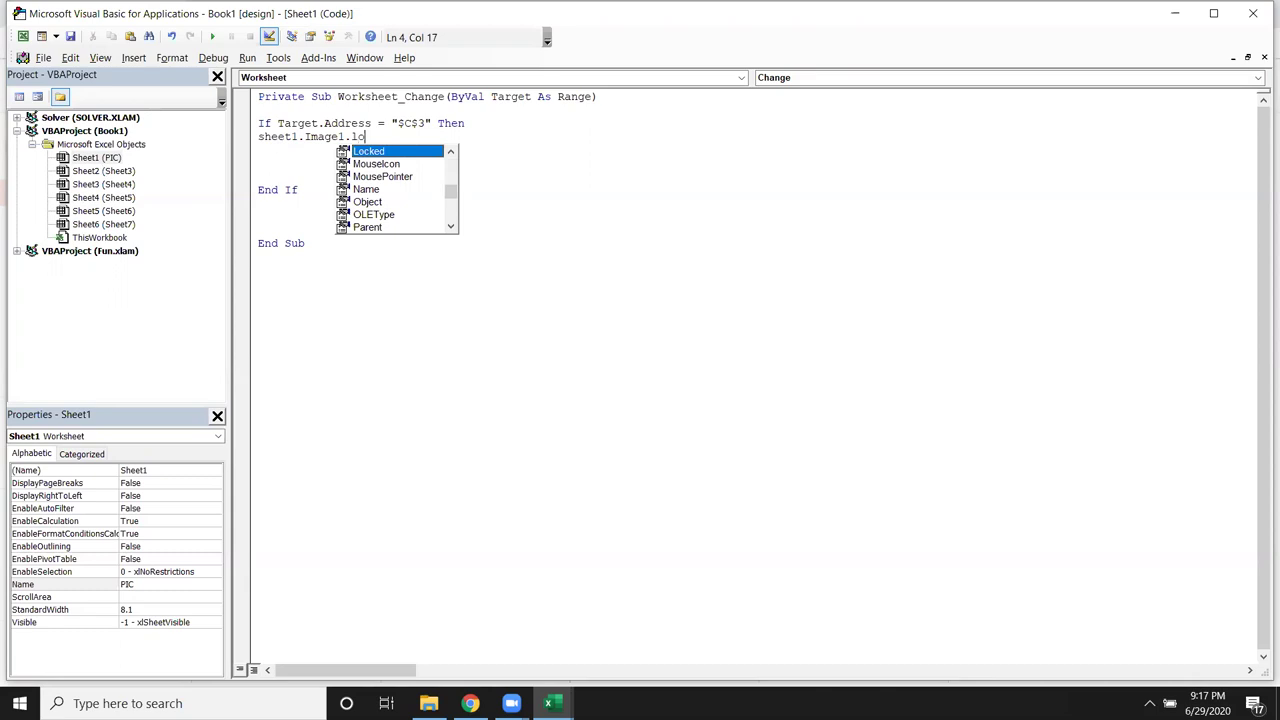
key(BackSpace)
key(BackSpace)
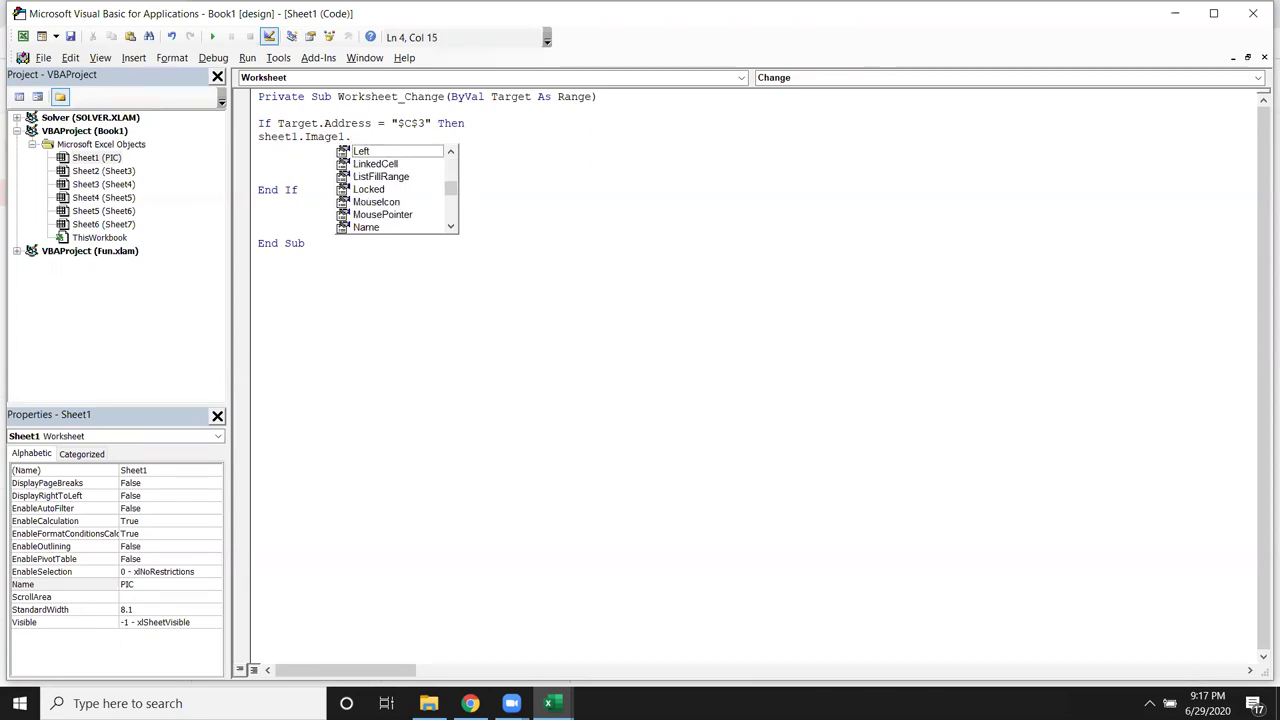
text(pi)
key(Tab)
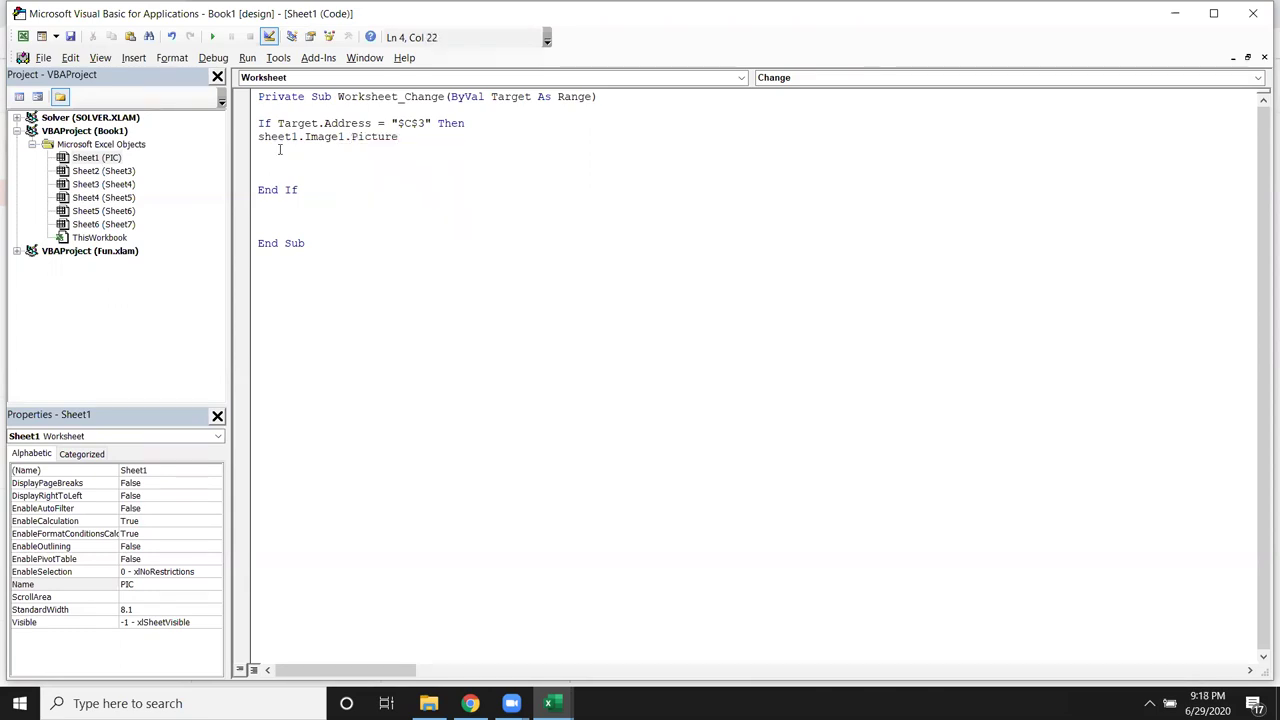
text(=load)
text(picture(")
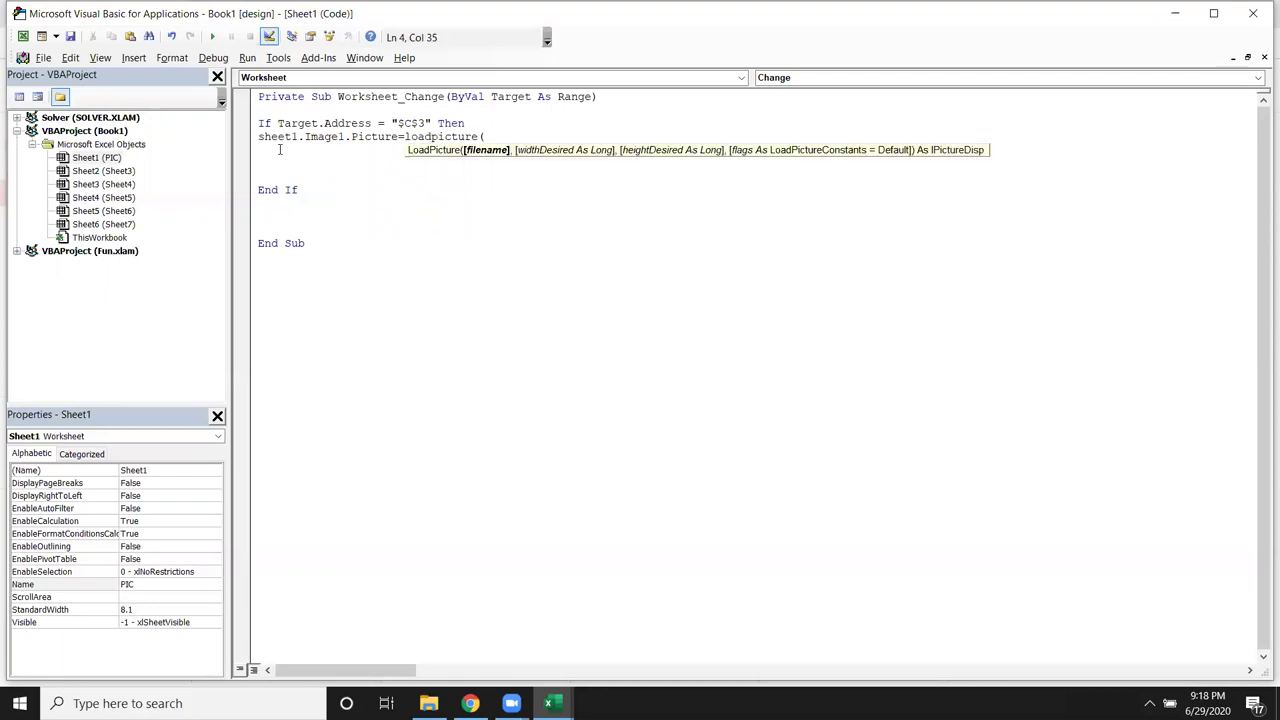
text(F:\Photo)
text(\")
text(&range)
text(()
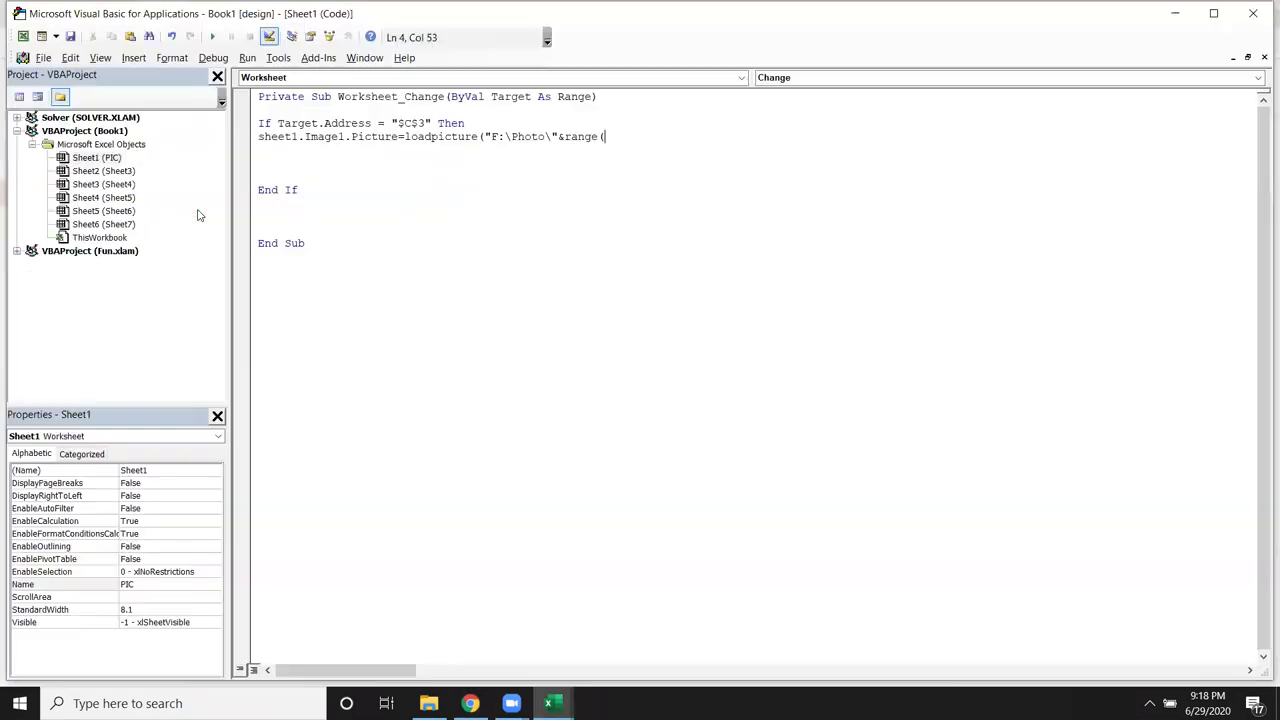
key(alt+Tab)
key(alt+Tab)
key(alt+Tab)
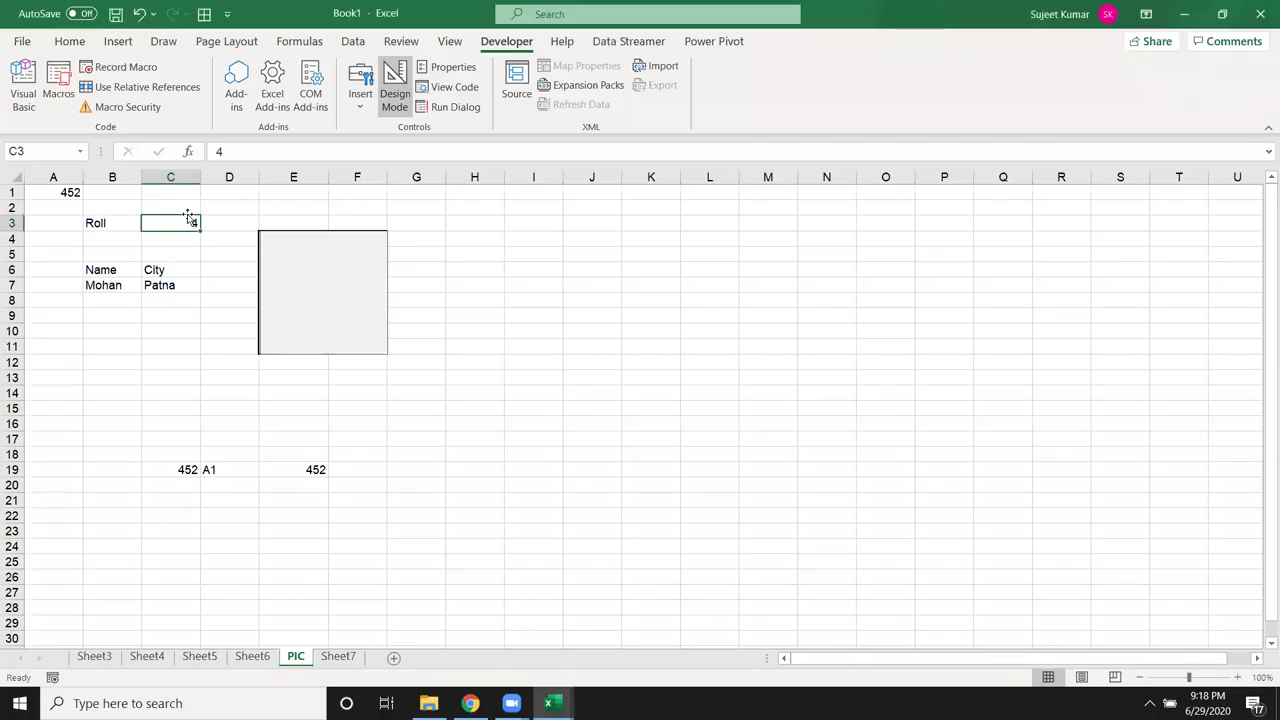
key(alt+Tab)
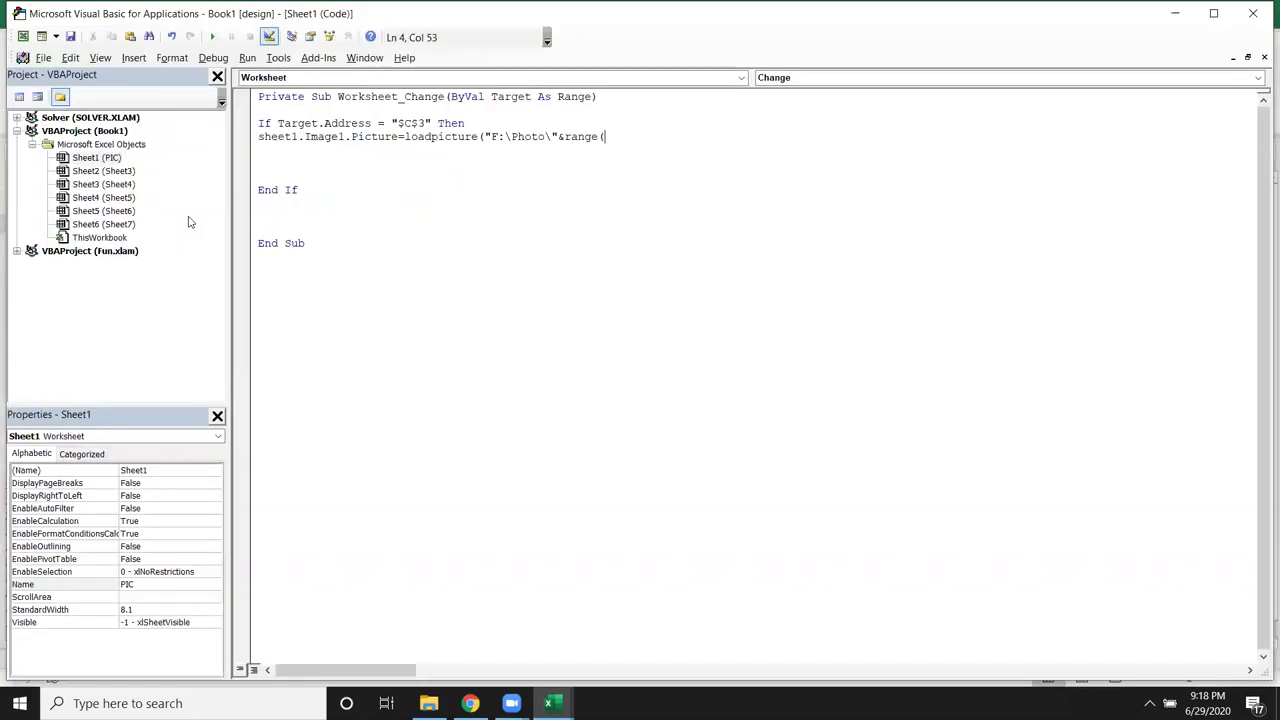
- Finish the line with ("C4").Value & ".JPG") and fix the compile error in the join
text("C4").Value)
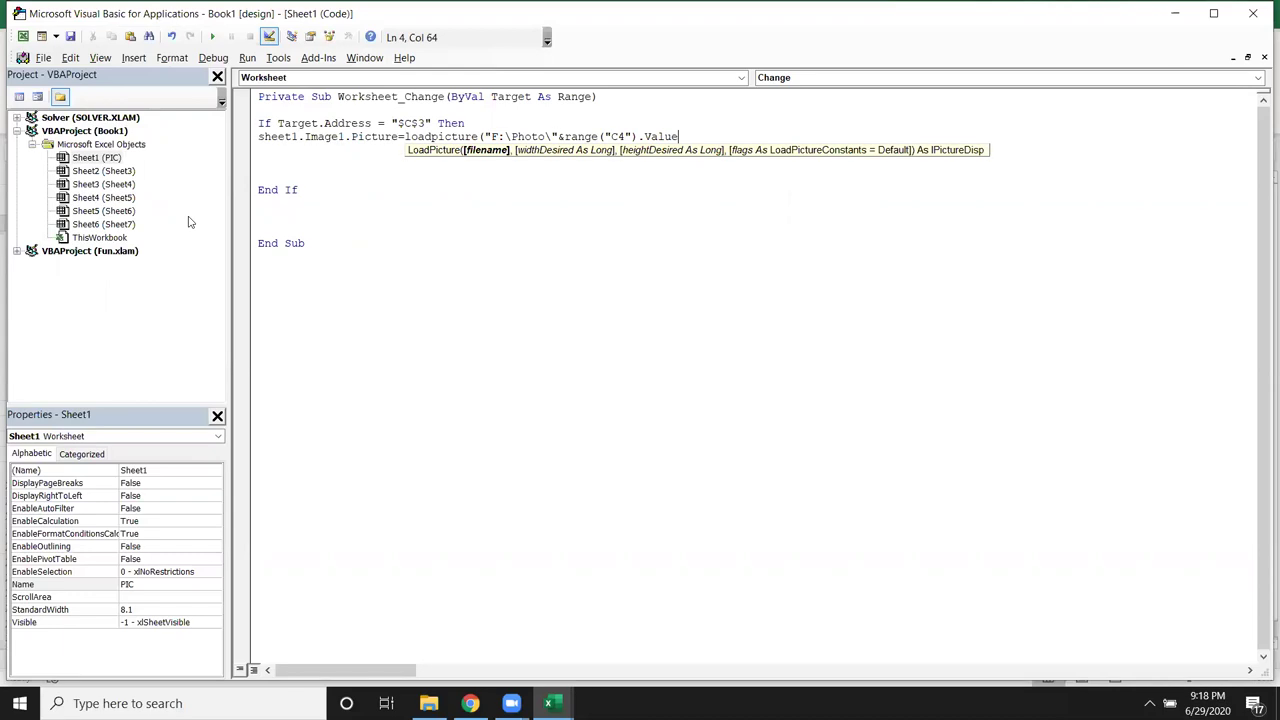
text(&")
text(.JPG)
text(")
text())
click(372, 167)
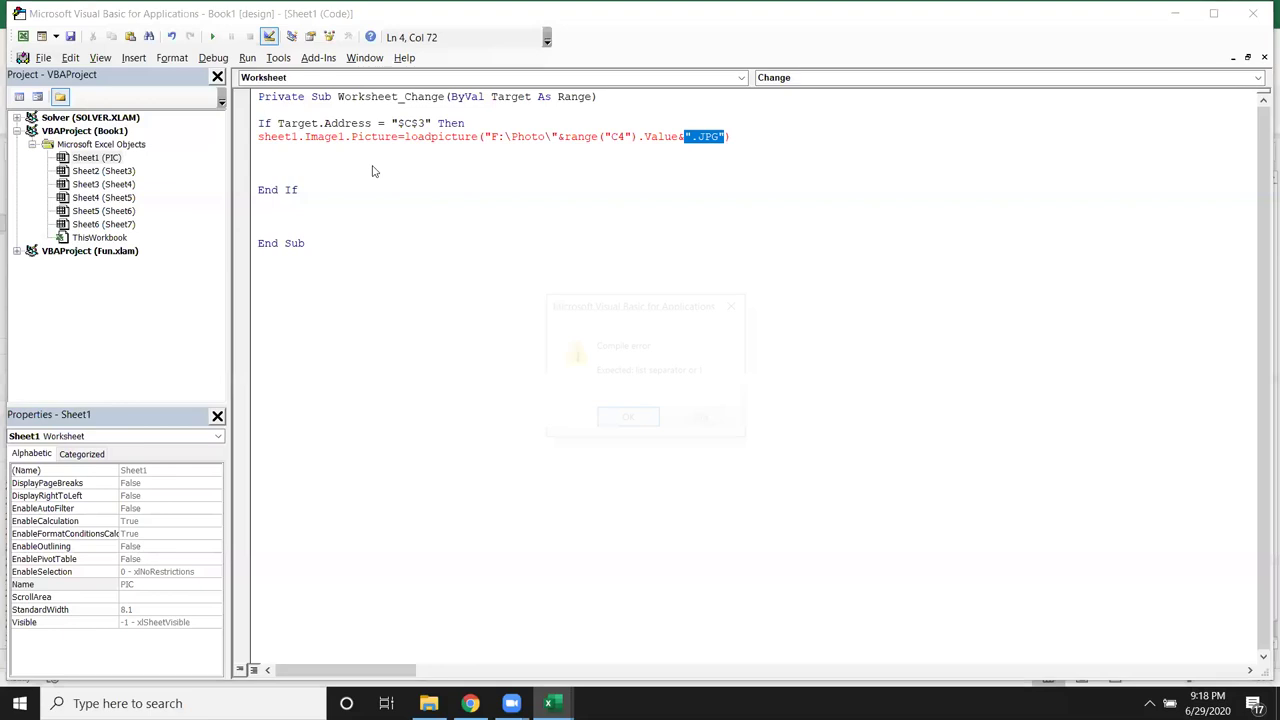
key(Return)
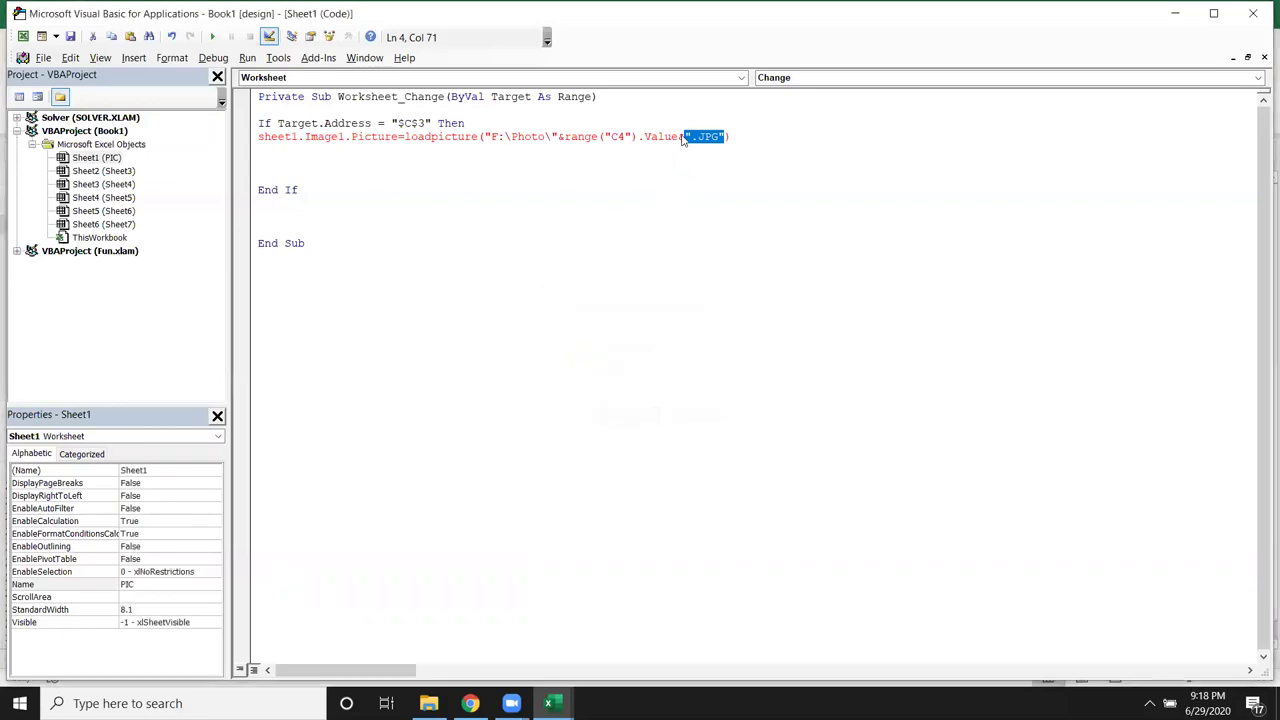
click(681, 136)
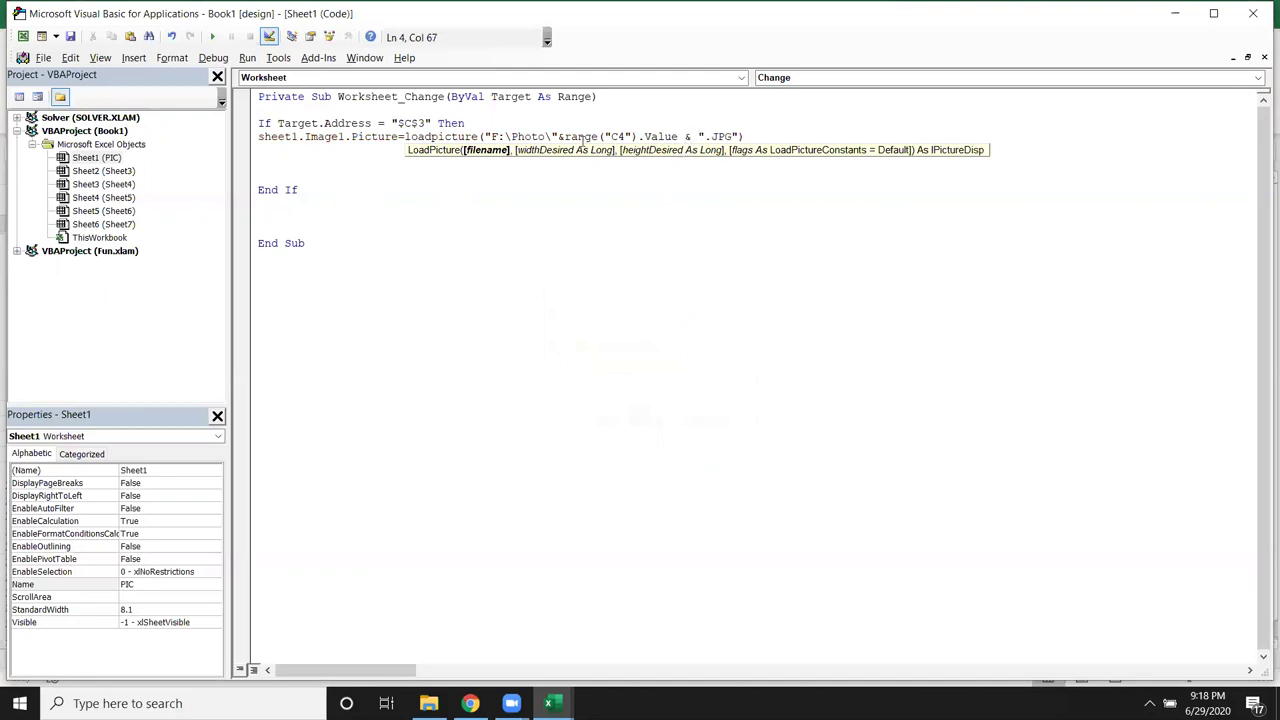
click(548, 209)
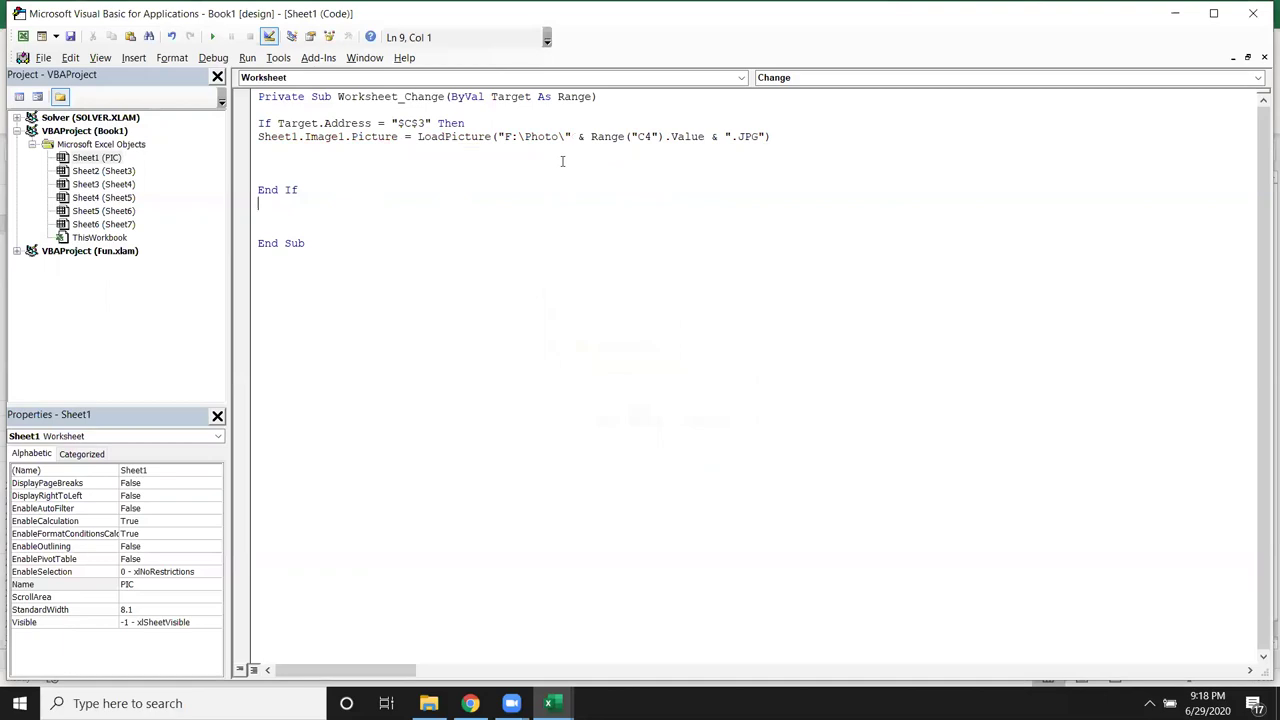
- Delete the blank line above End If and return to the worksheet
click(342, 148)
key(Delete)
key(Delete)
key(Delete)
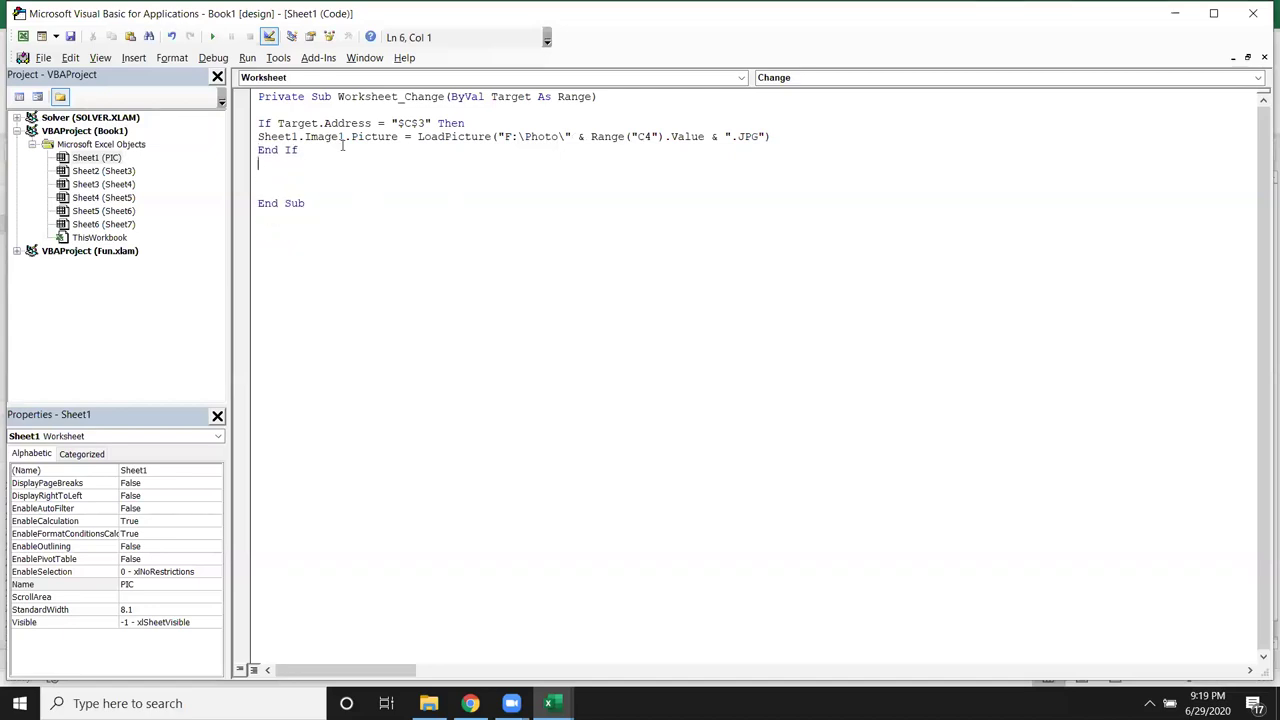
key(alt+F11)
key(alt+F11)
key(Up)
key(Up)
key(Up)
key(Up)
key(alt+F11)
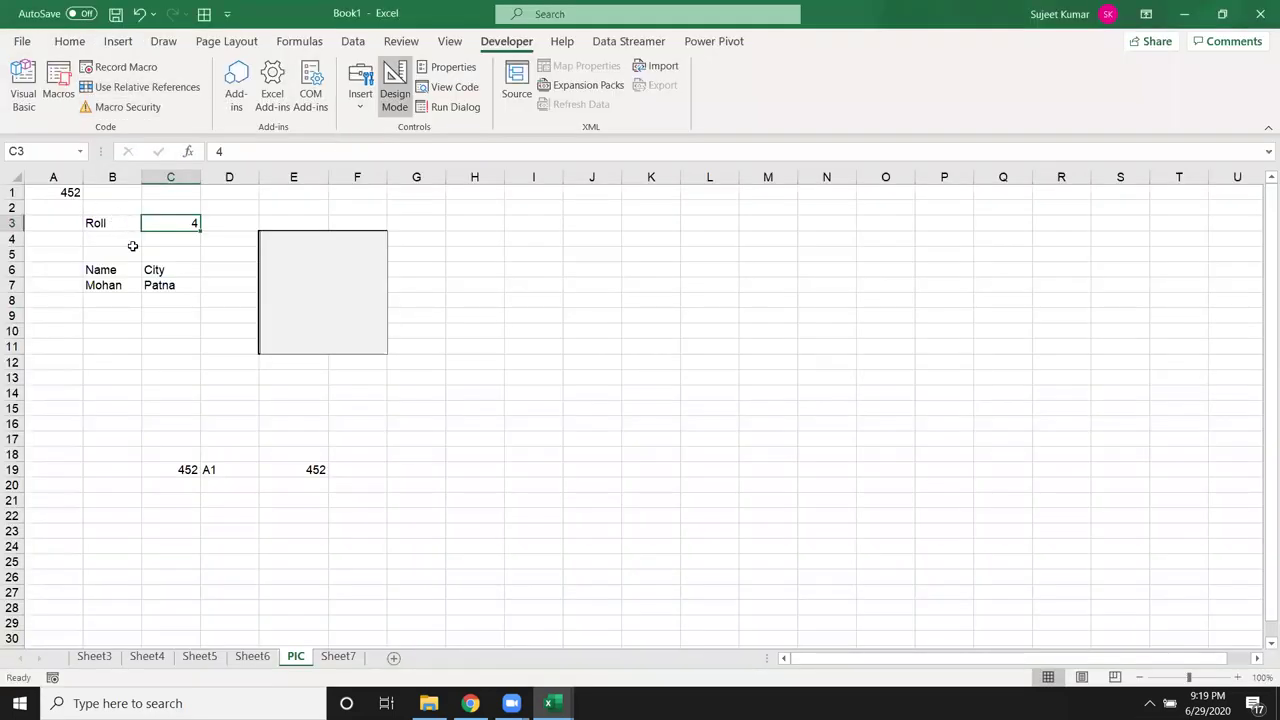
- Turn off Design Mode and test roll numbers 1 and 2 in C3, raising a File not found error
text(1)
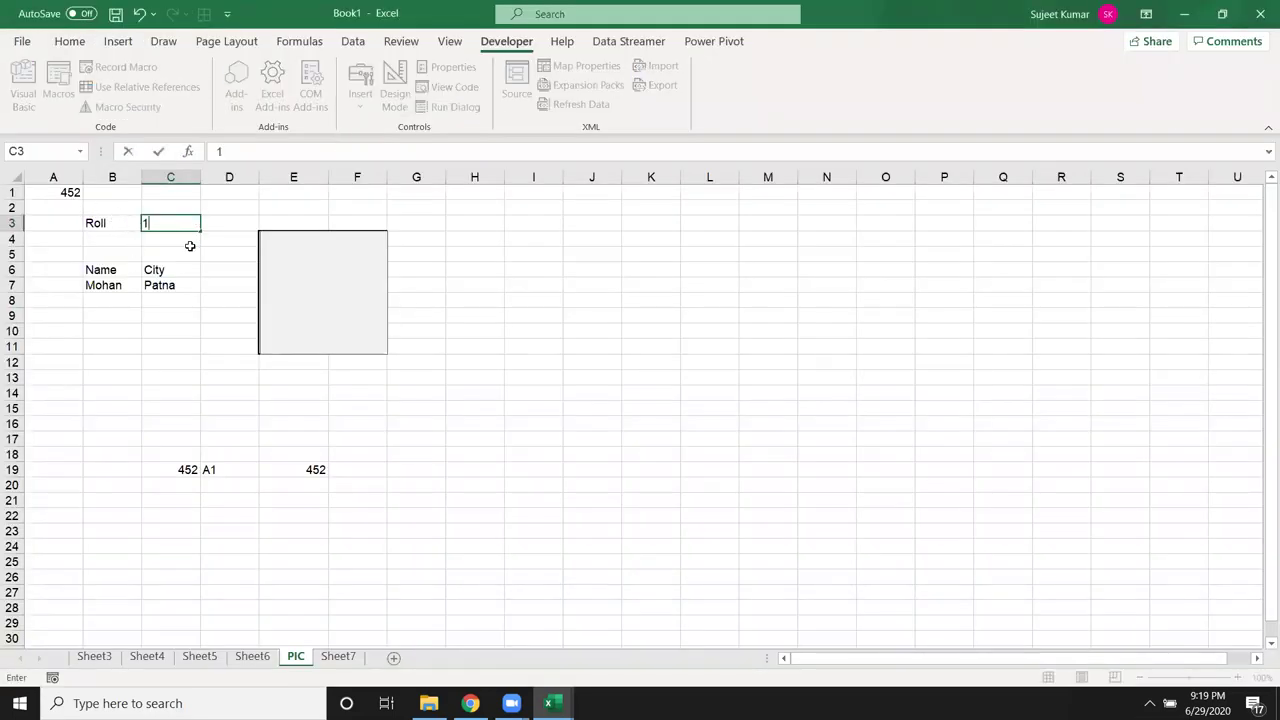
key(Return)
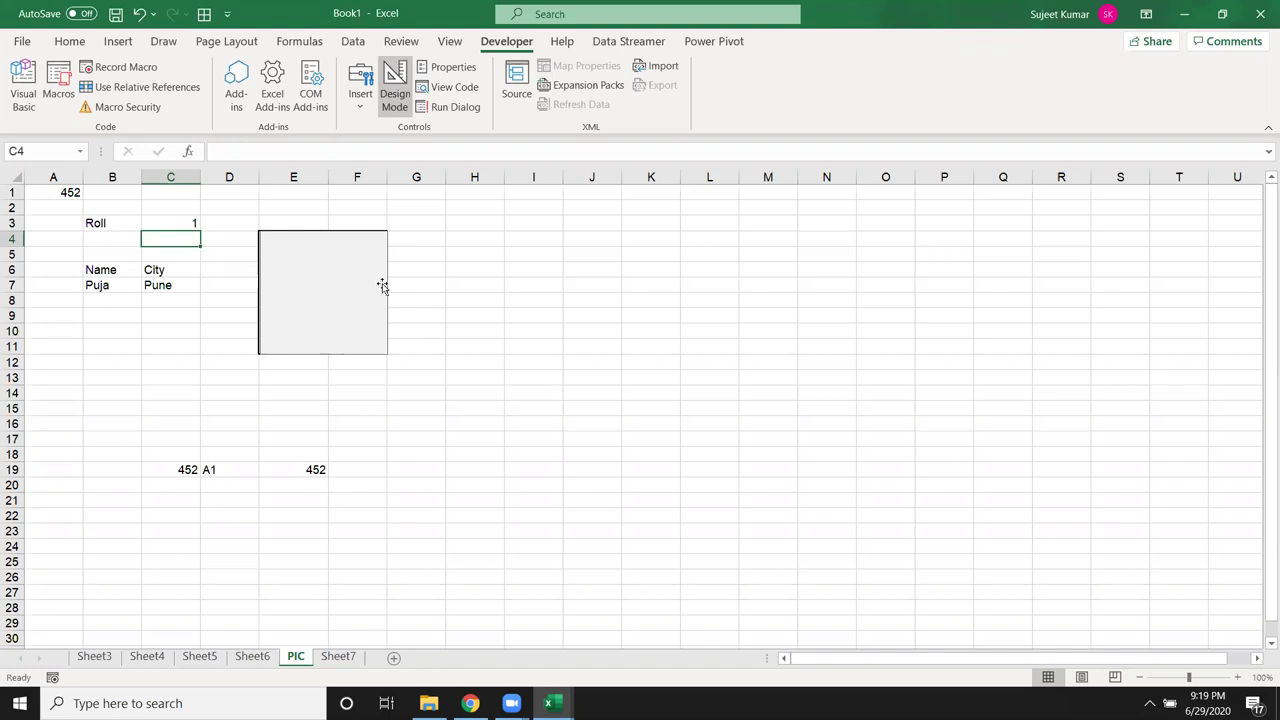
click(393, 100)
click(170, 328)
click(186, 222)
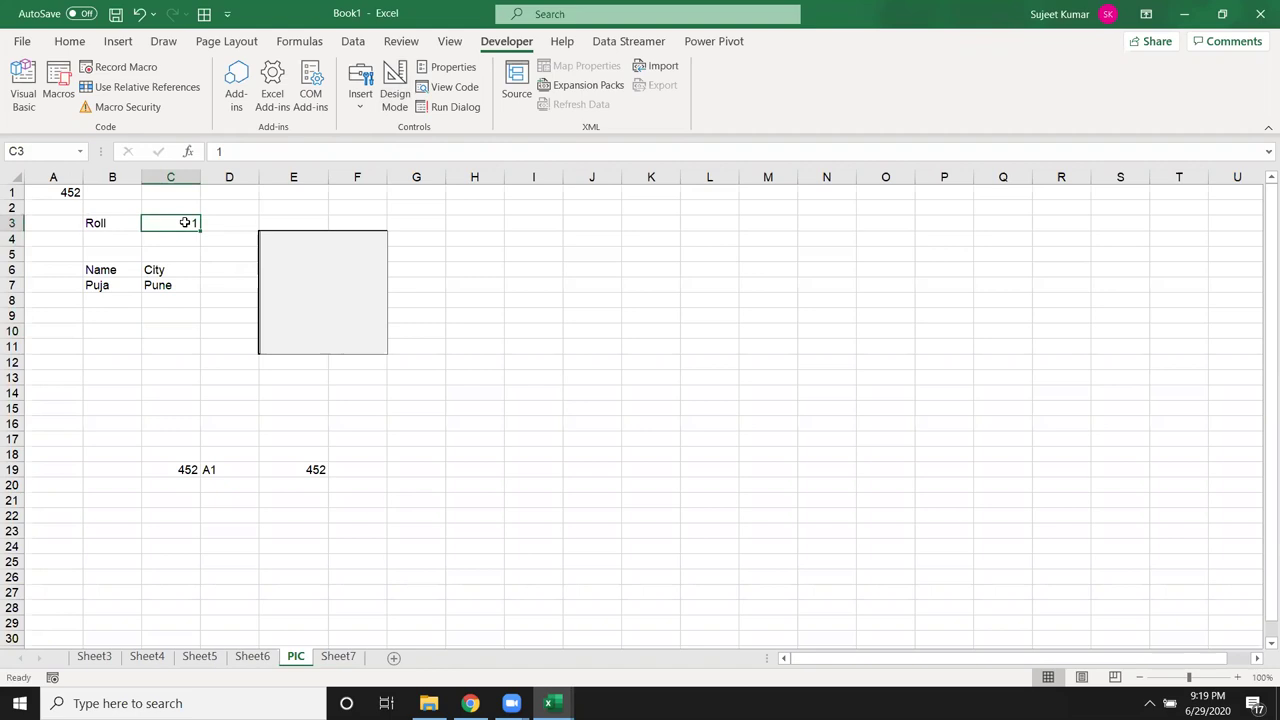
text(2)
key(Return)
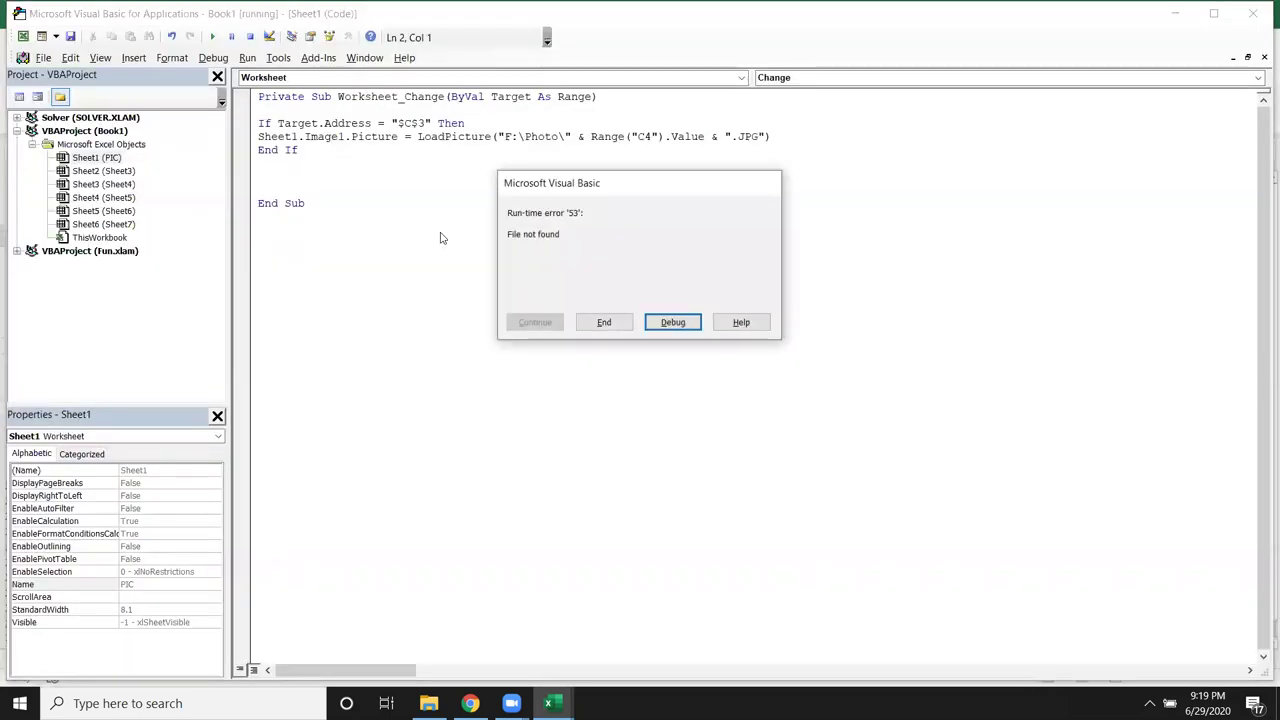
- Debug the error, change Range("C4") to Range("C3"), and resume the macro
click(673, 322)
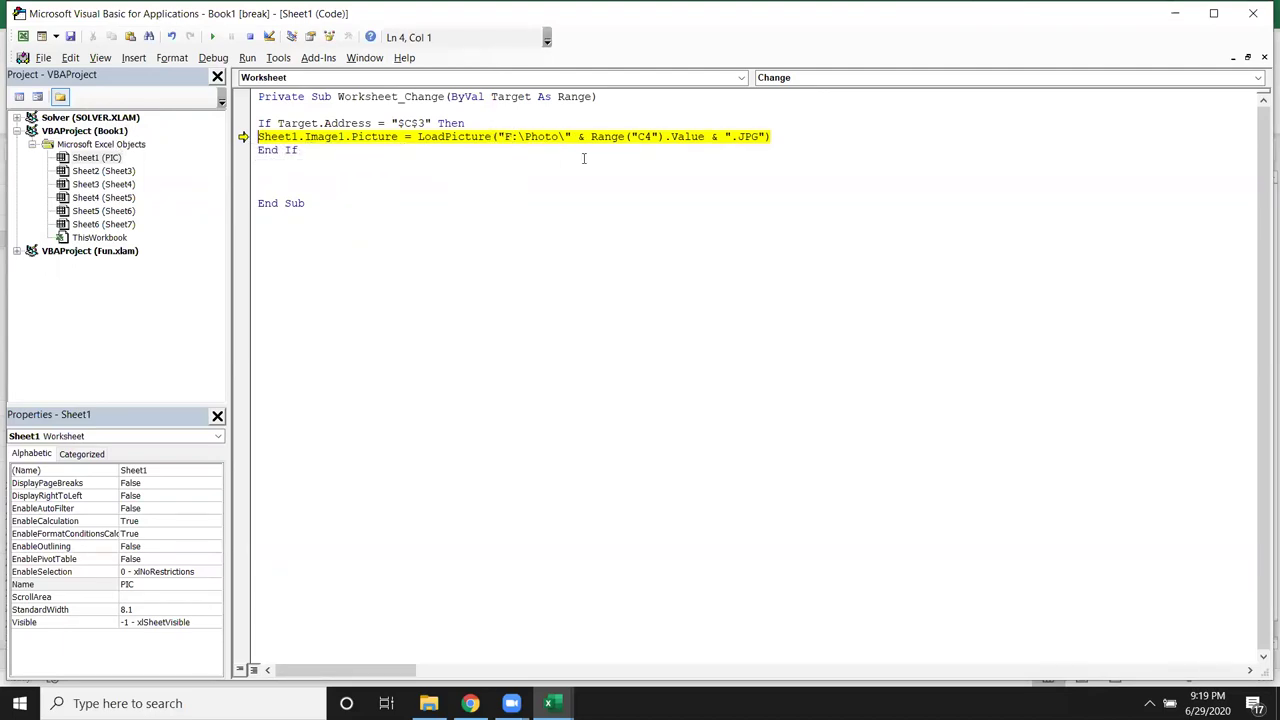
mouse_move(624, 136)
click(648, 136)
key(BackSpace)
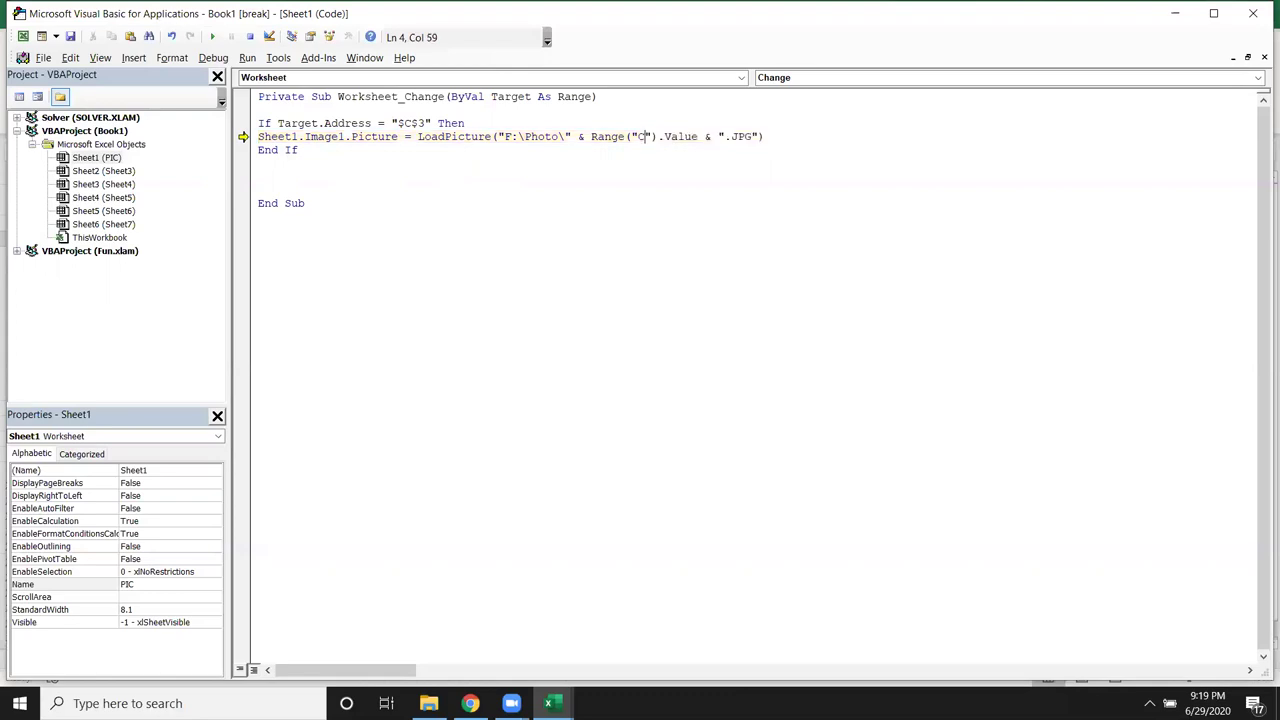
text(3)
click(586, 163)
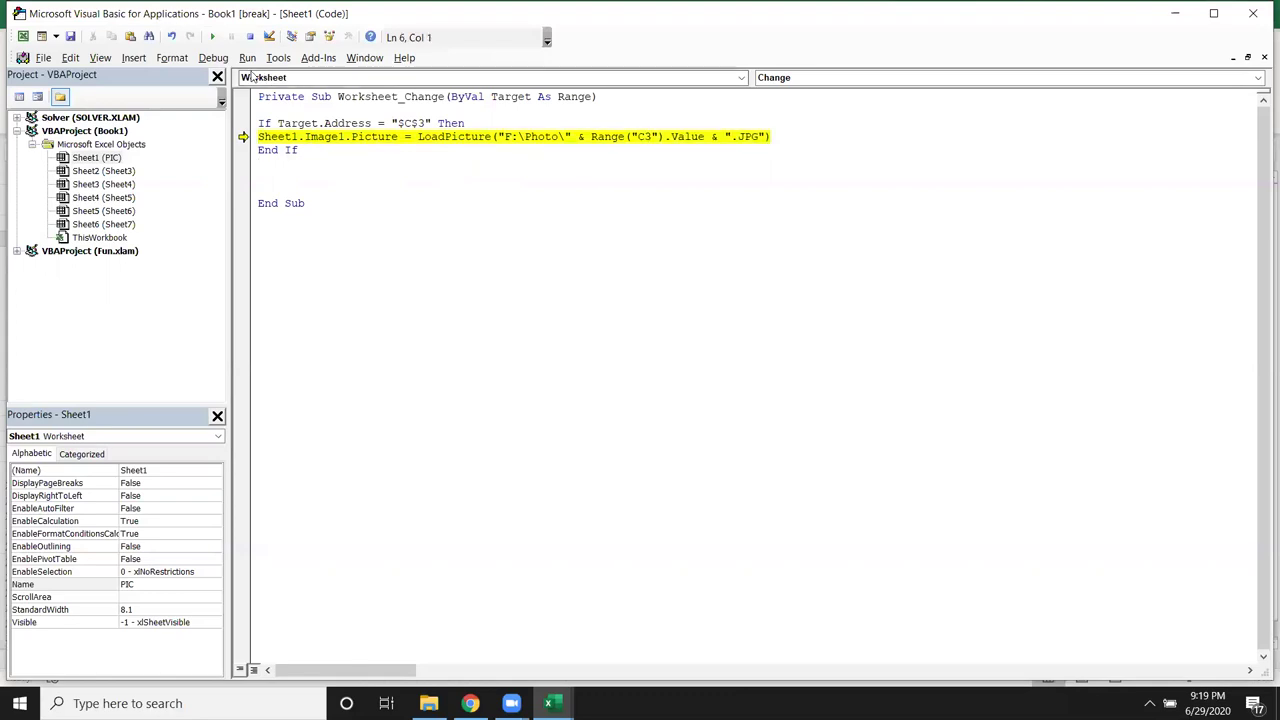
click(212, 37)
click(411, 188)
key(alt+F11)
- Retest roll numbers 1, 2, 3, 3 and 5 in C3 to confirm each loads its photo
click(179, 222)
text(1)
key(Return)
click(179, 222)
text(2)
key(Return)
click(179, 222)
text(3)
key(Return)
click(179, 222)
text(3)
key(Return)
click(179, 222)
text(5)
key(Return)
click(179, 222)
click(395, 95)
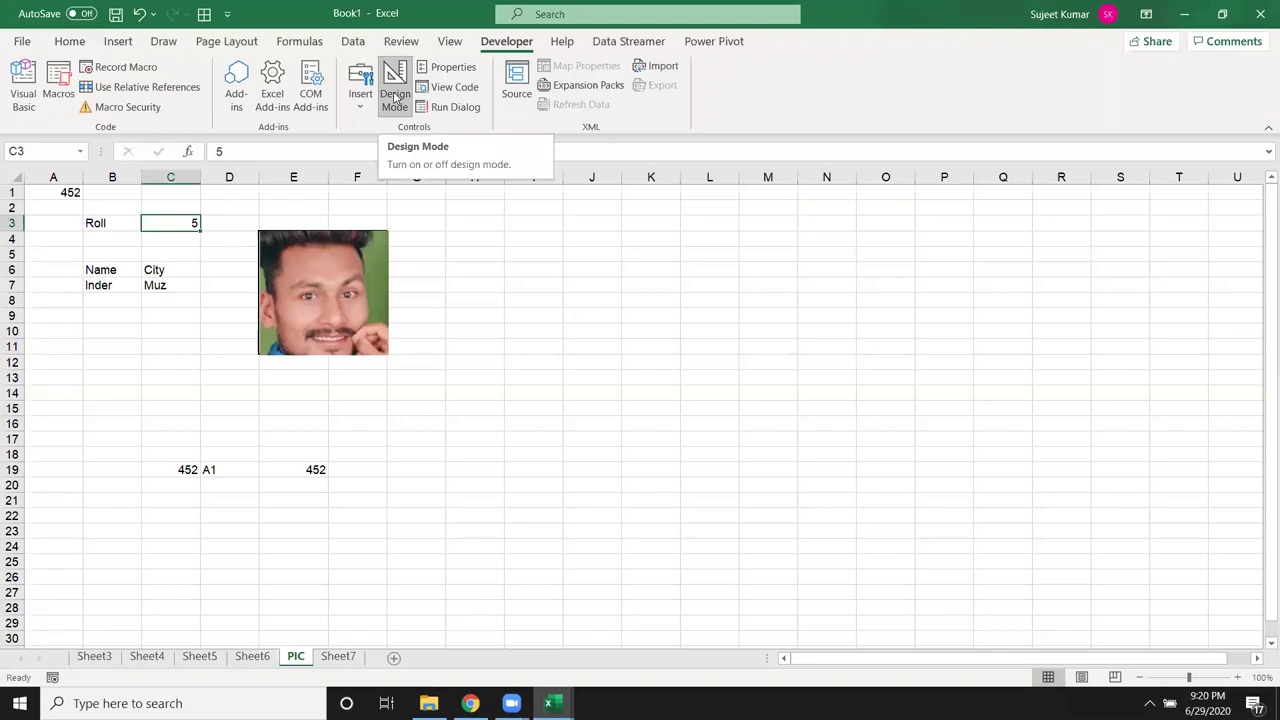
- Set Image1's PictureSizeMode to 1 - fmPictureSizeModeStretch, then enter roll 1 in C3 to check
click(373, 252)
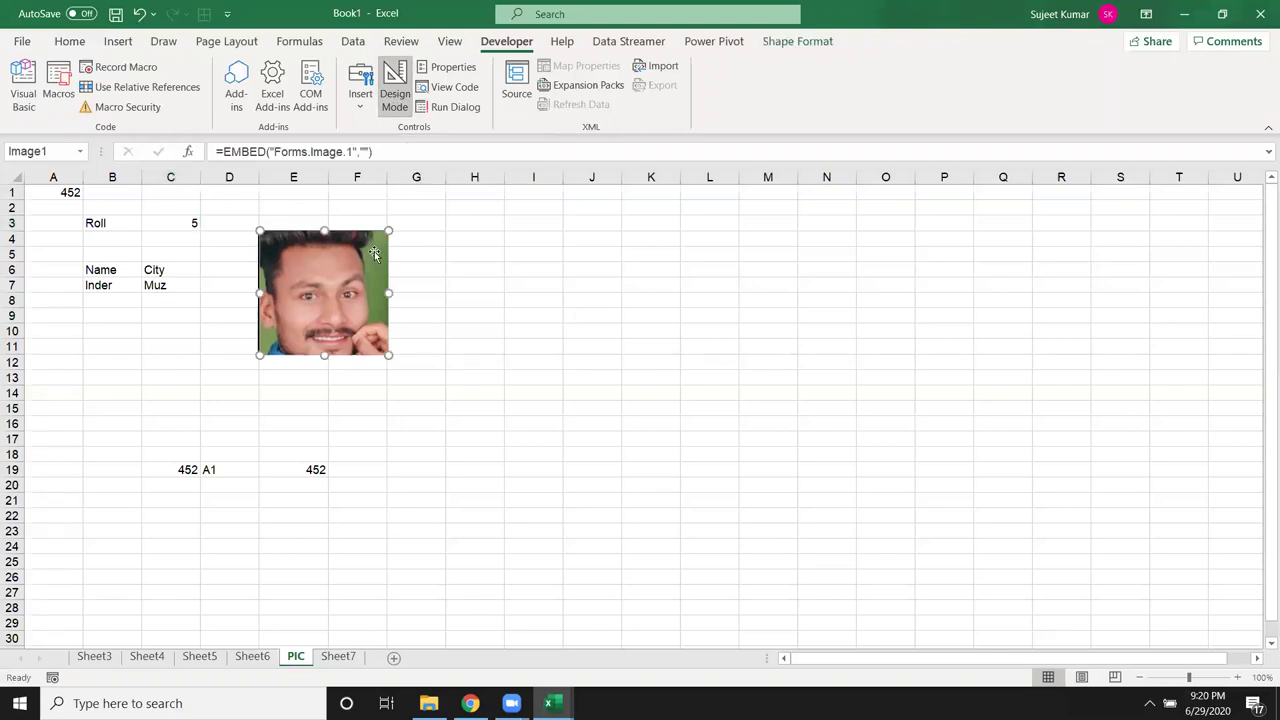
click(462, 70)
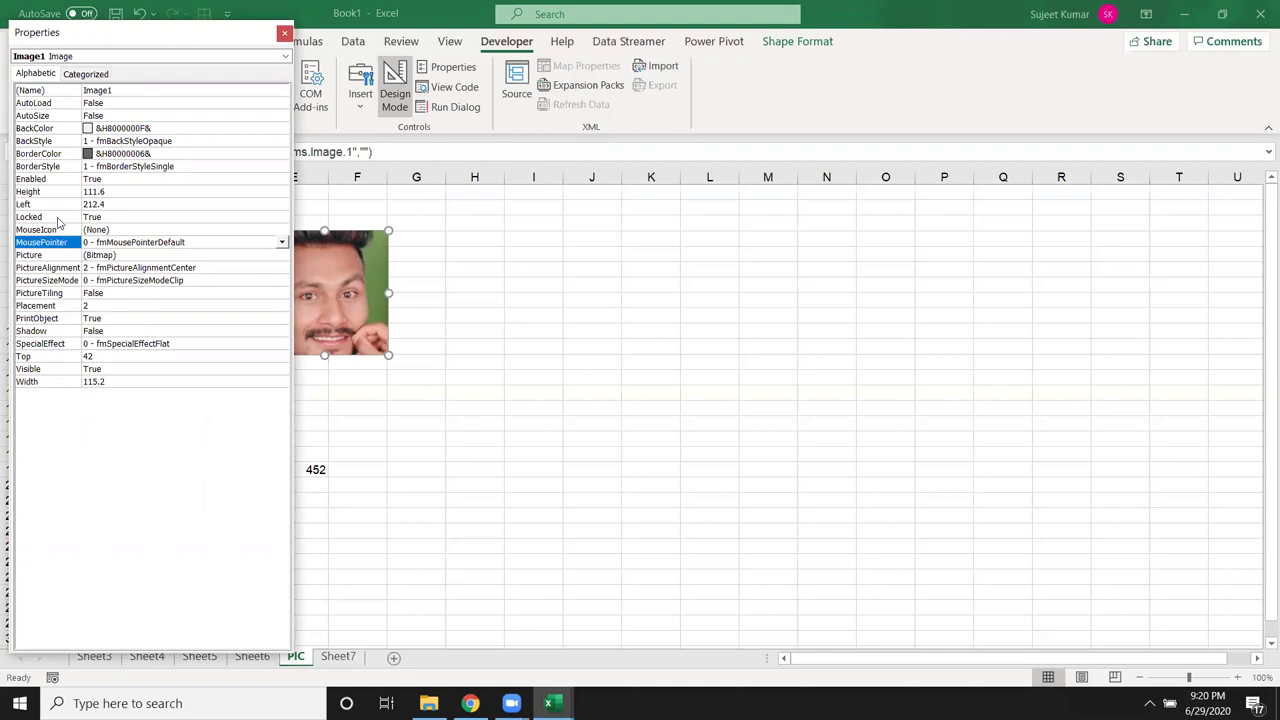
click(49, 284)
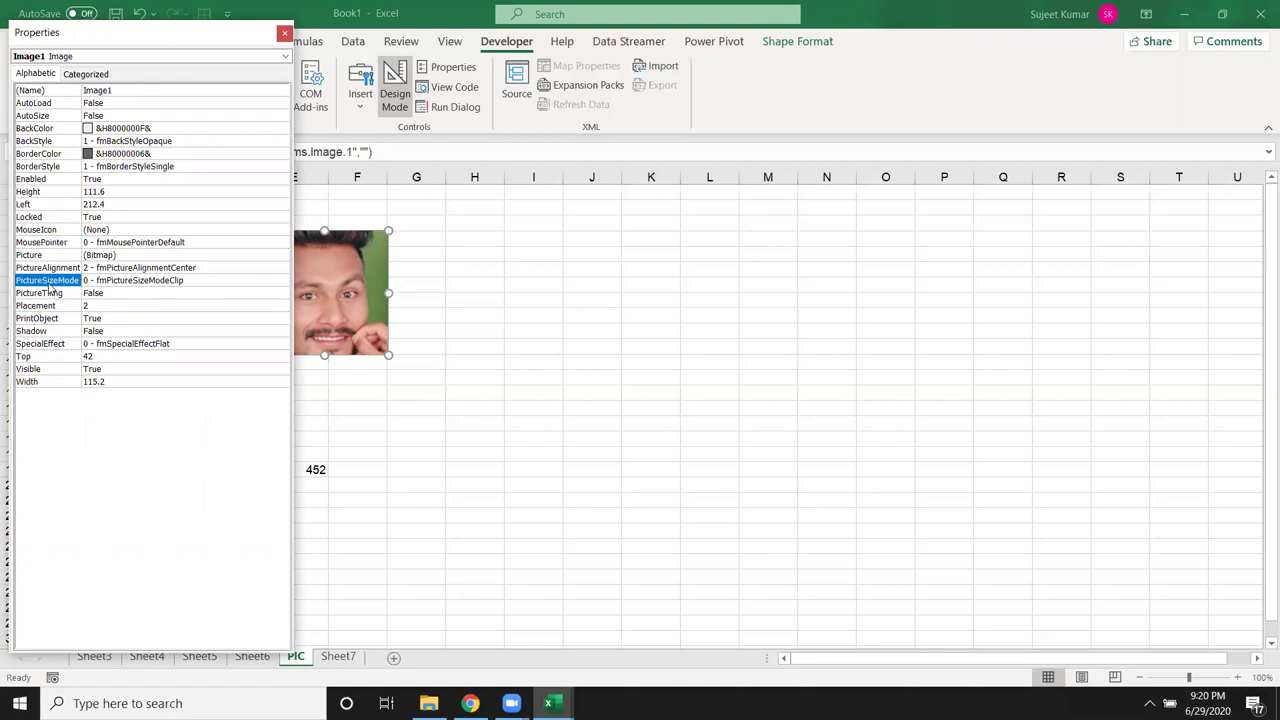
click(283, 281)
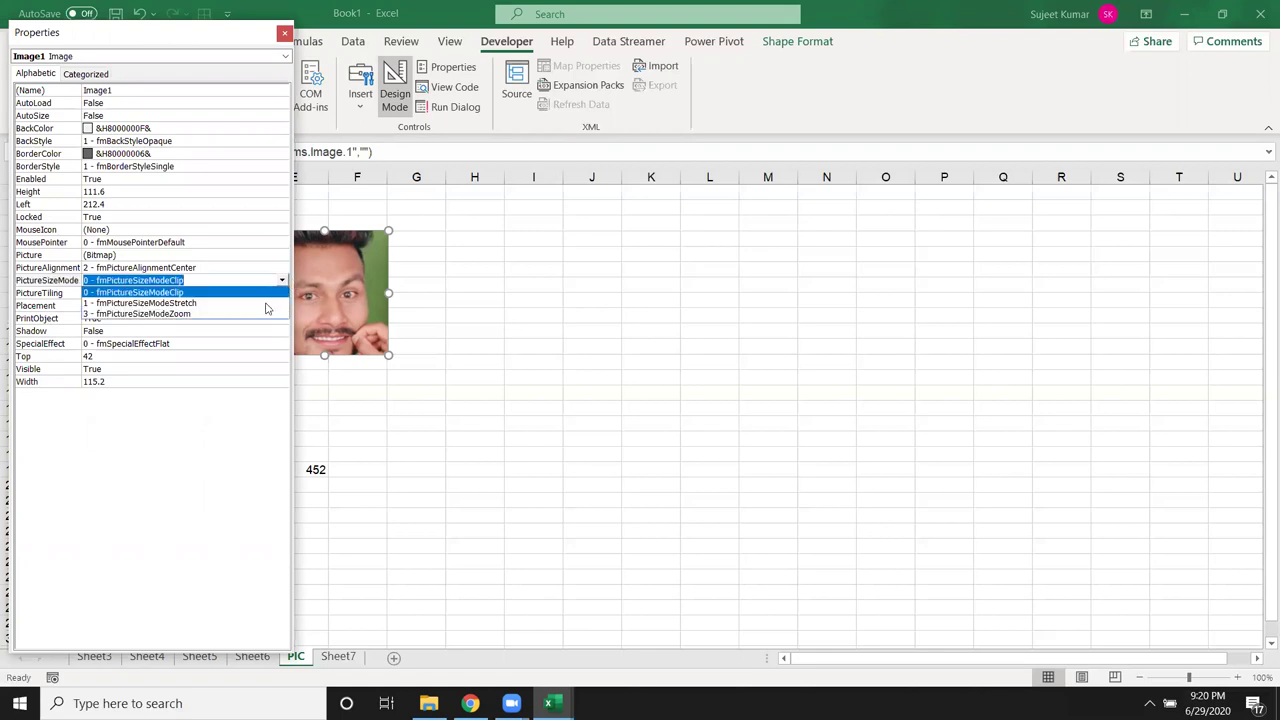
click(202, 304)
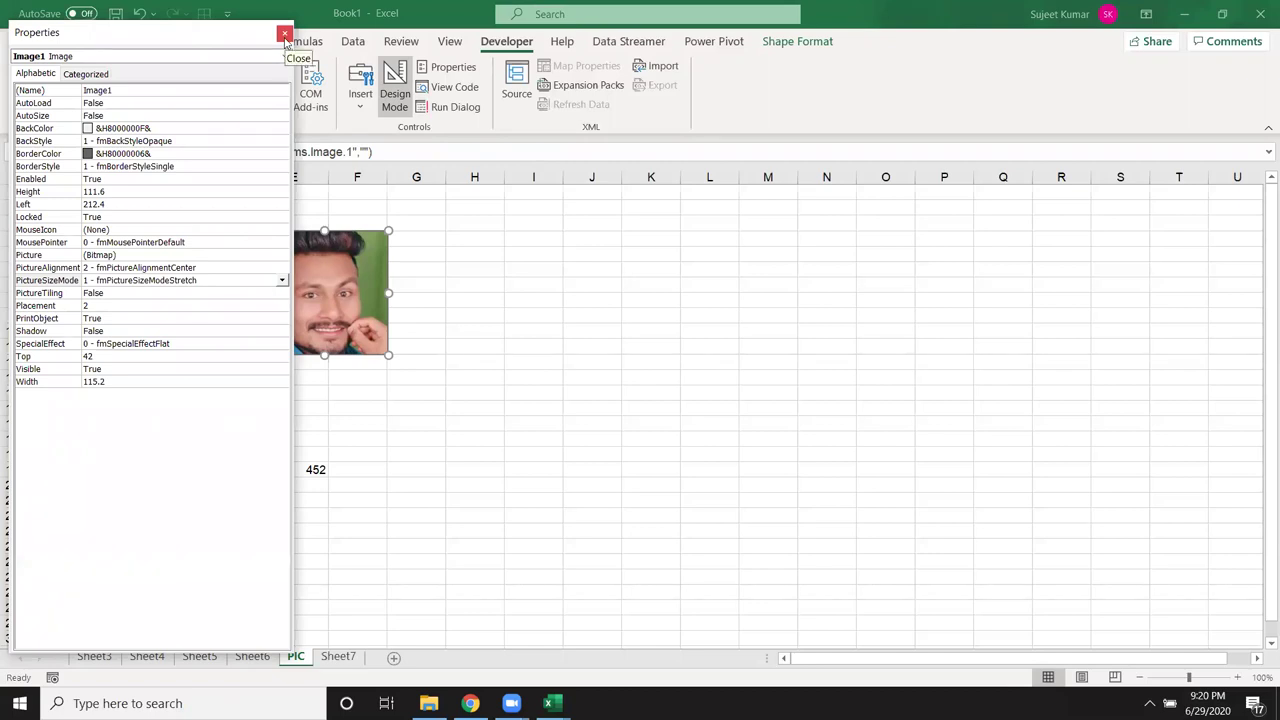
click(285, 37)
click(175, 222)
text(1)
key(Return)
- Enter roll numbers 2, 3, 4 and 4 in C3, checking each photo swap
click(175, 222)
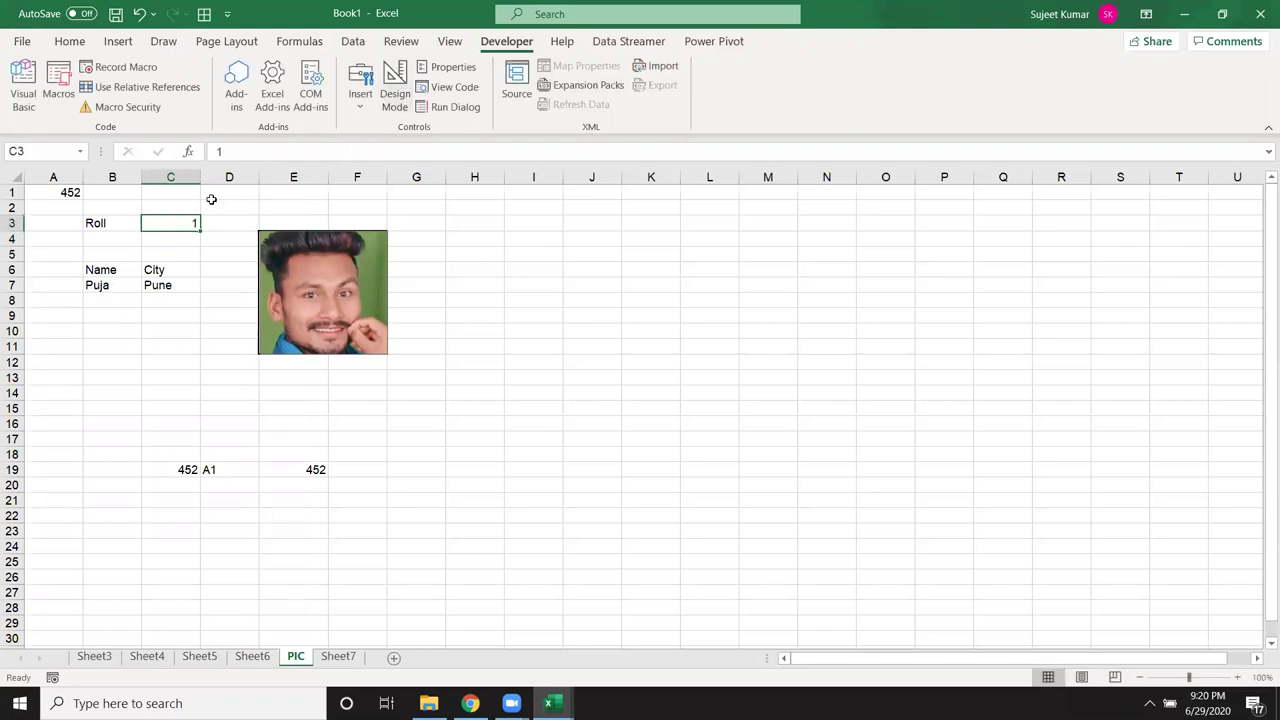
text(2)
key(Return)
key(Up)
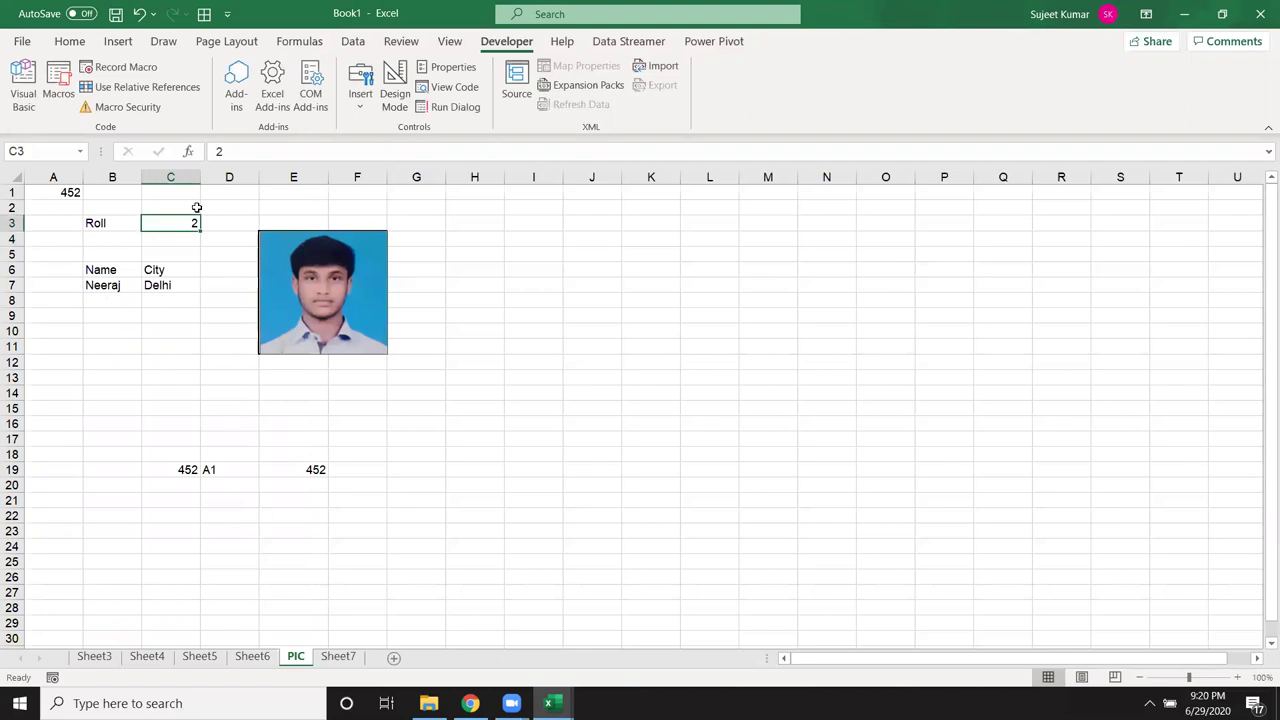
text(3)
key(Return)
key(Up)
text(4)
key(Return)
key(Up)
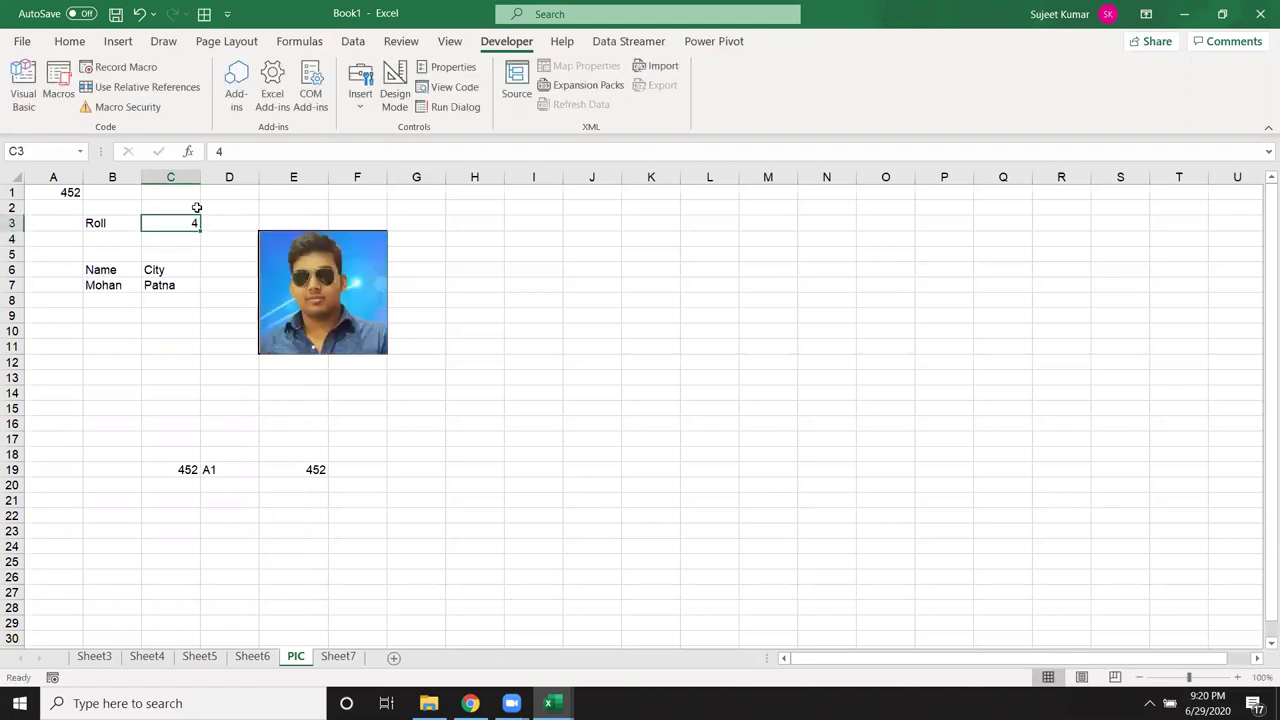
text(4)
key(Return)
- Enter roll numbers 3, 5, 3 and 4 in C3, then bring up the F:\Photo folder
key(Up)
text(3)
key(Return)
key(Up)
text(5)
key(Return)
key(Up)
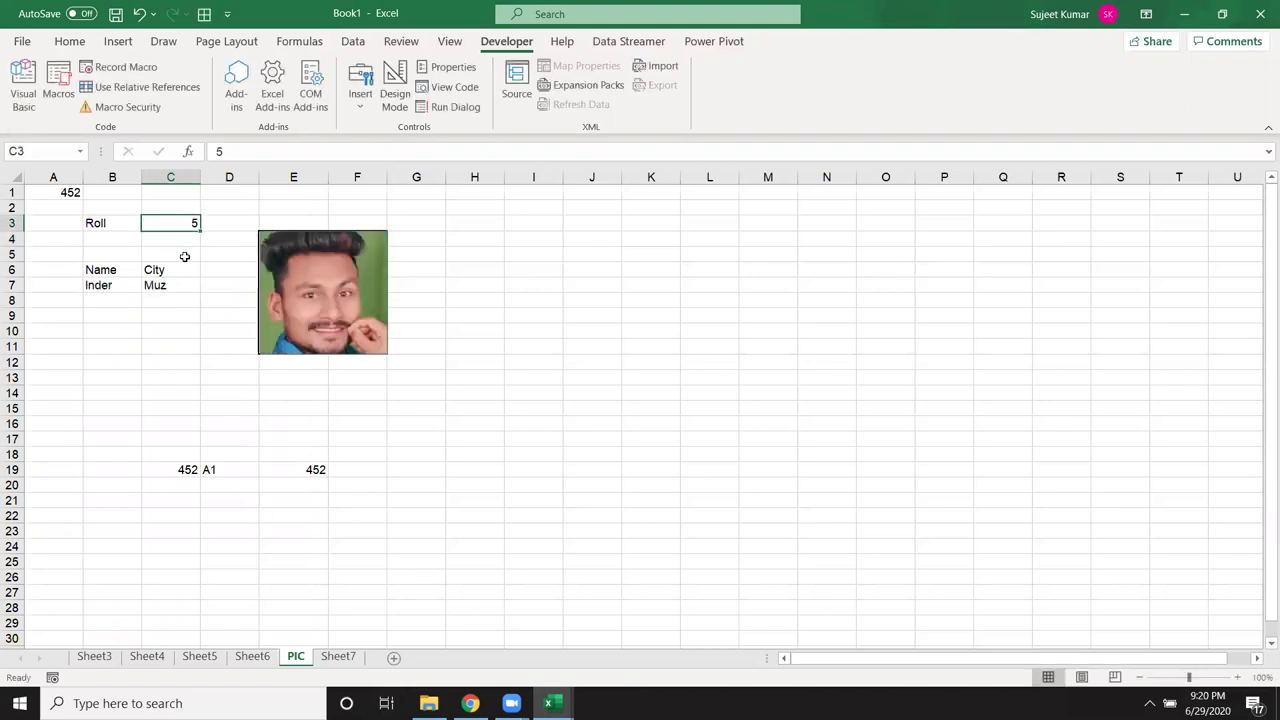
text(3)
key(Return)
key(Up)
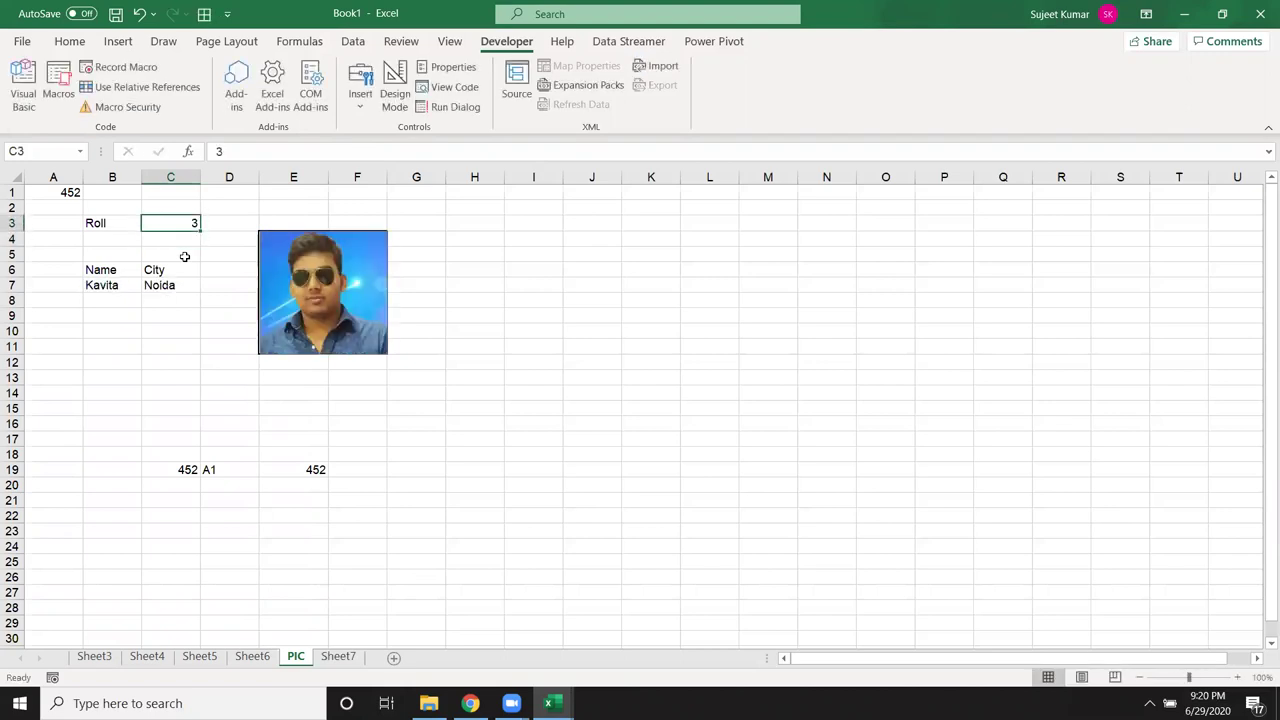
text(4)
key(Return)
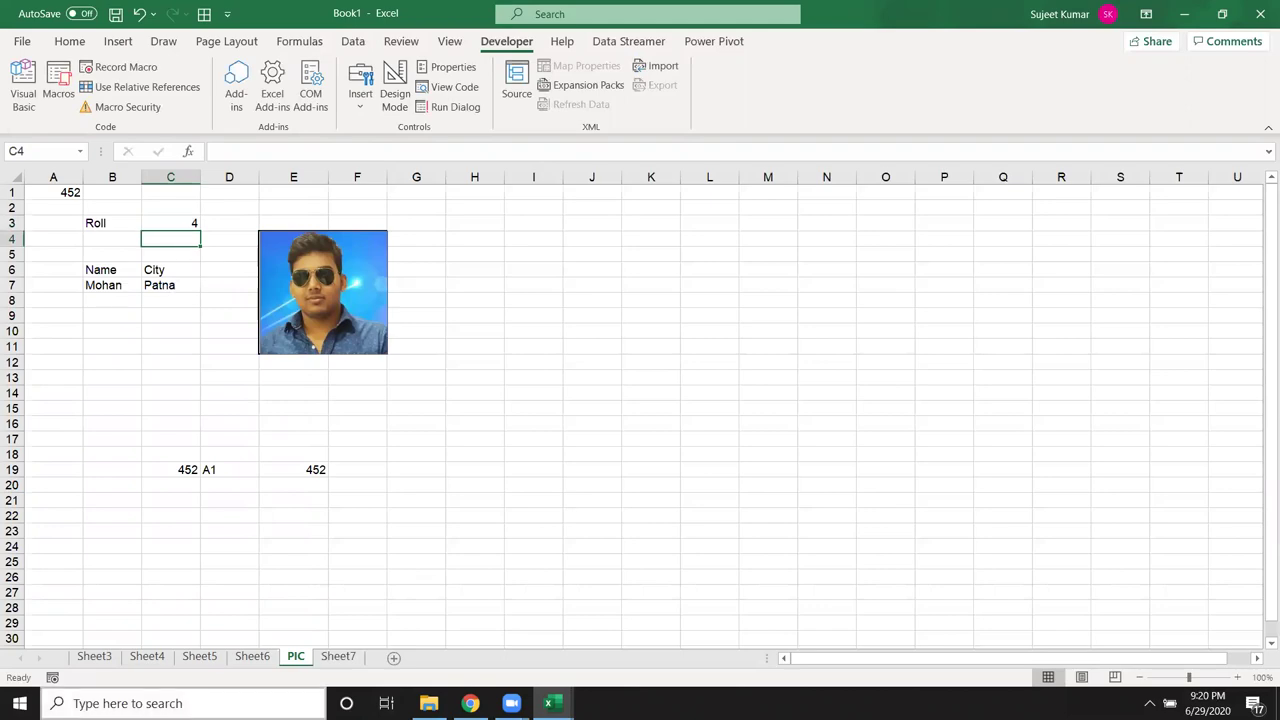
click(428, 703)
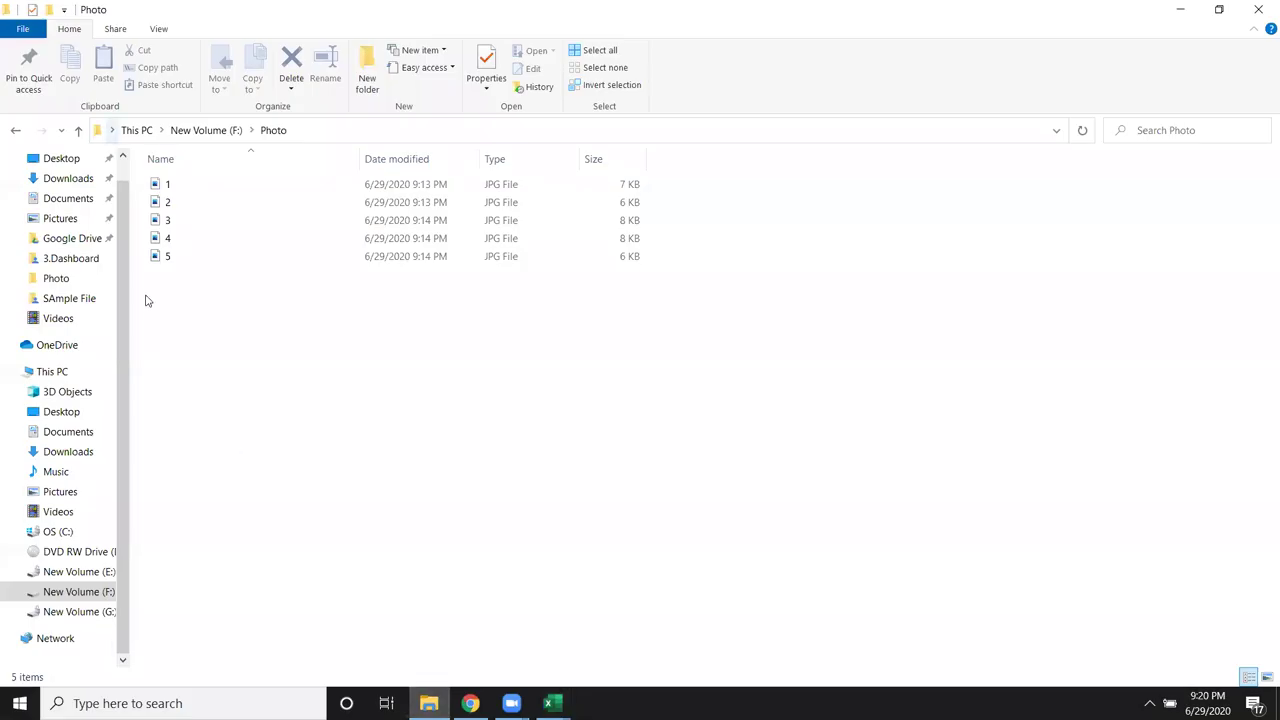
- Try opening photo 4, dismiss the open-with prompt, and minimize the browser back to the Photo folder
click(183, 241)
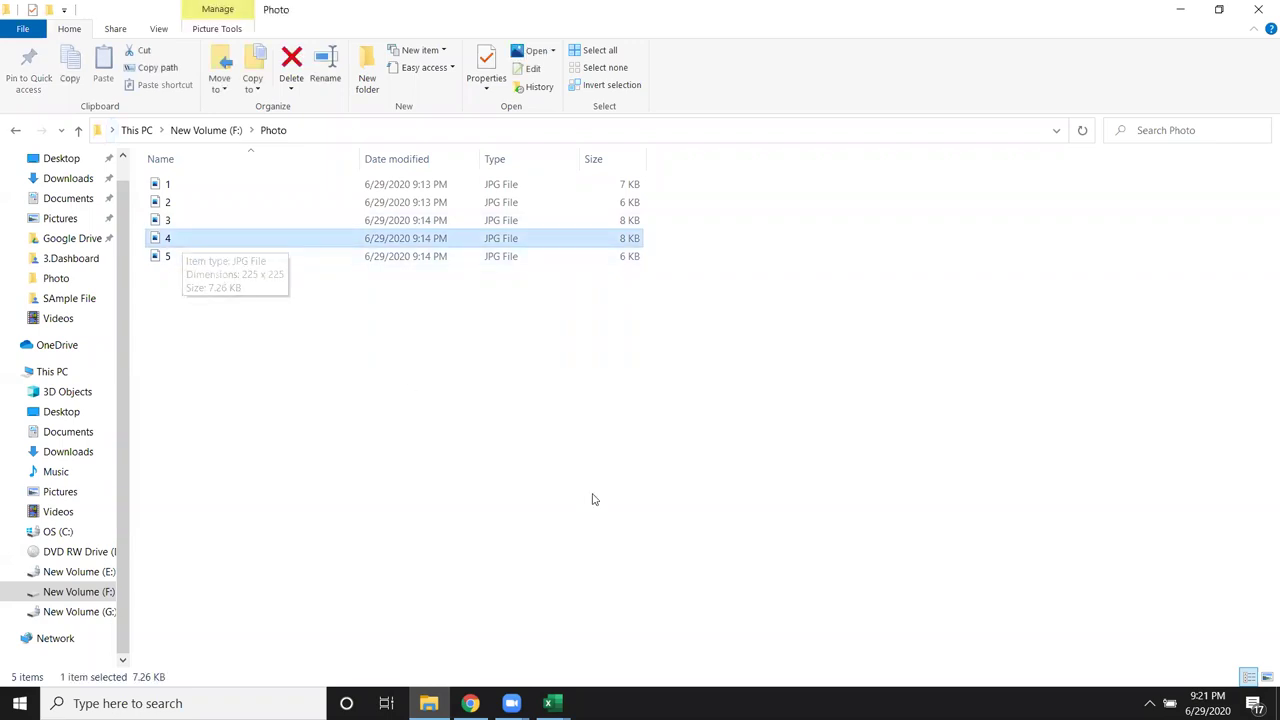
key(Return)
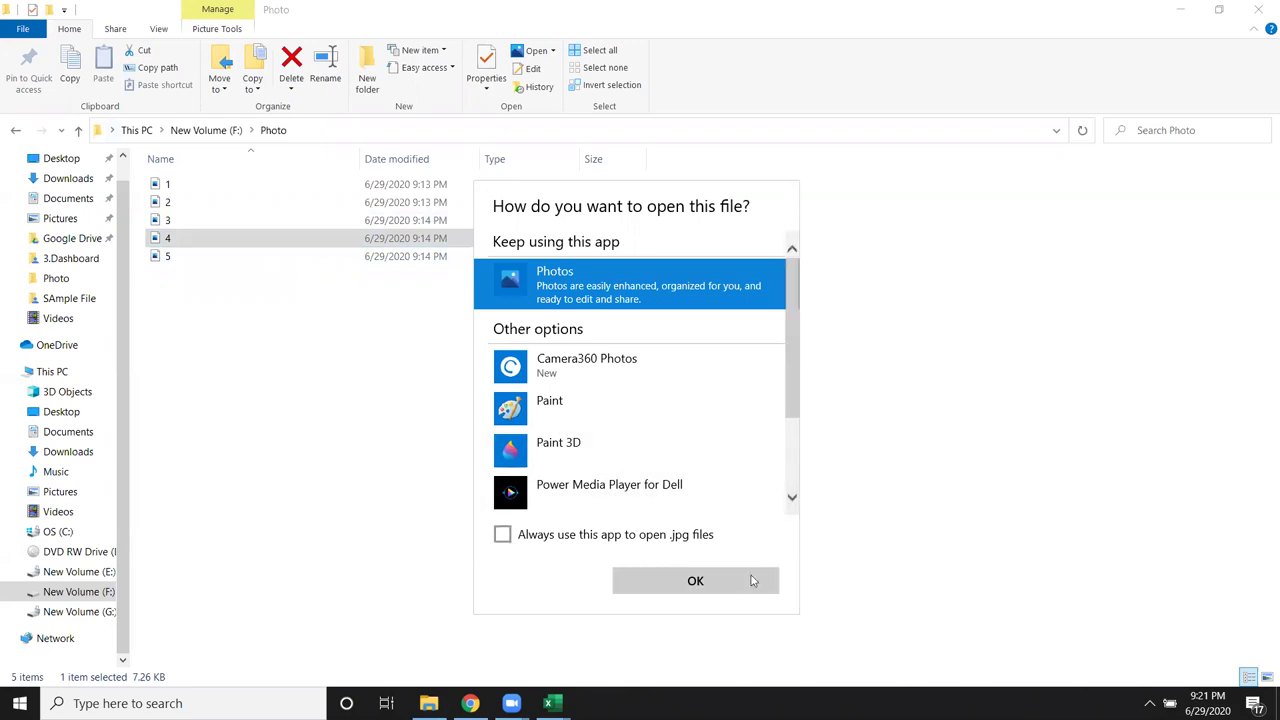
click(866, 437)
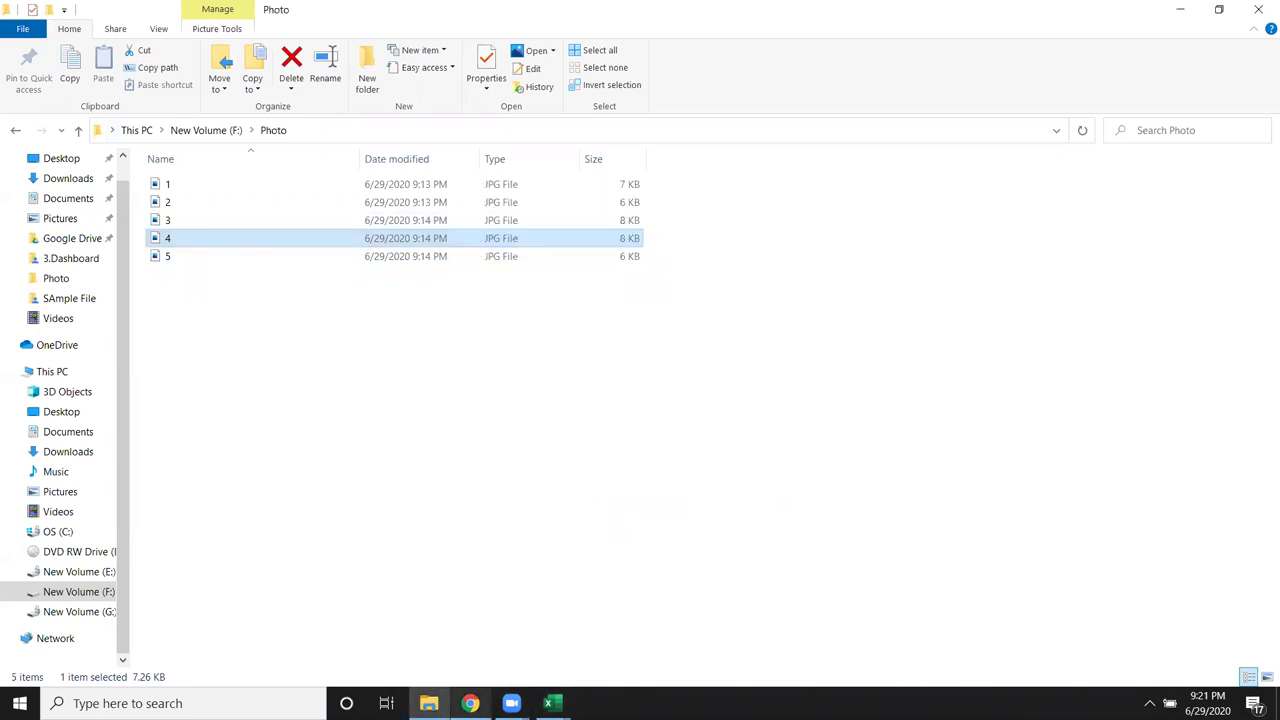
click(470, 703)
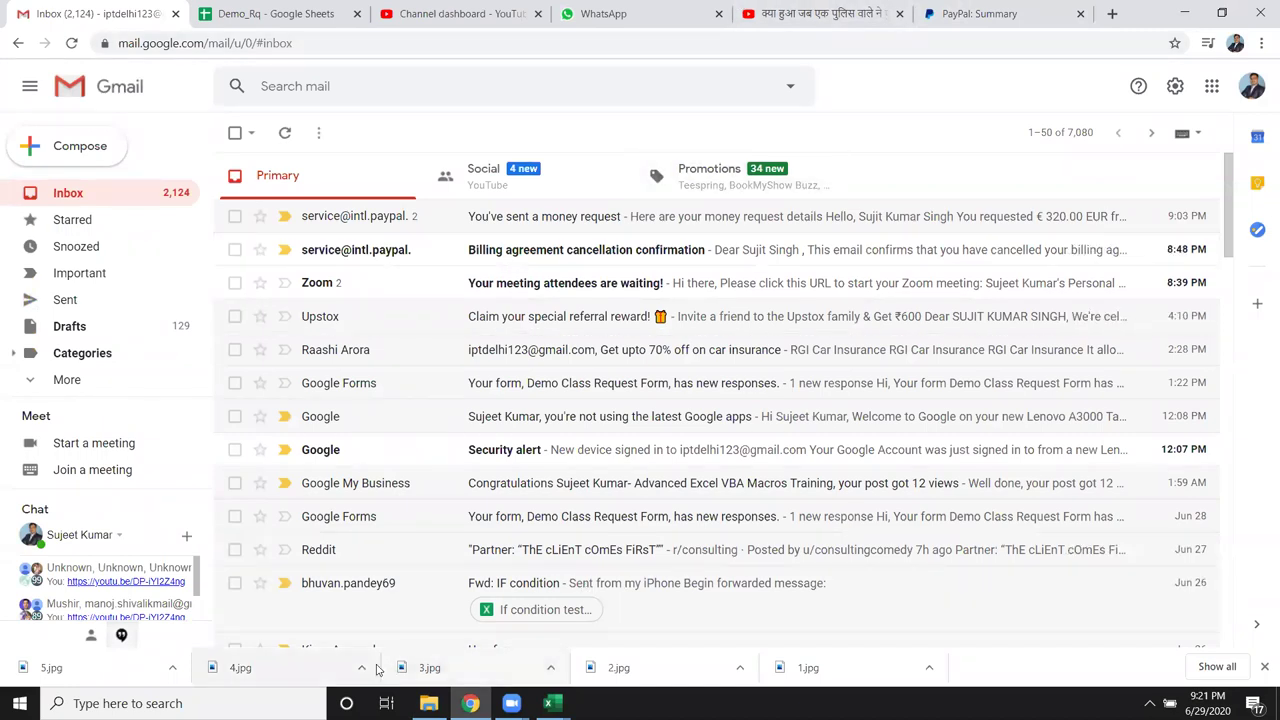
click(1184, 13)
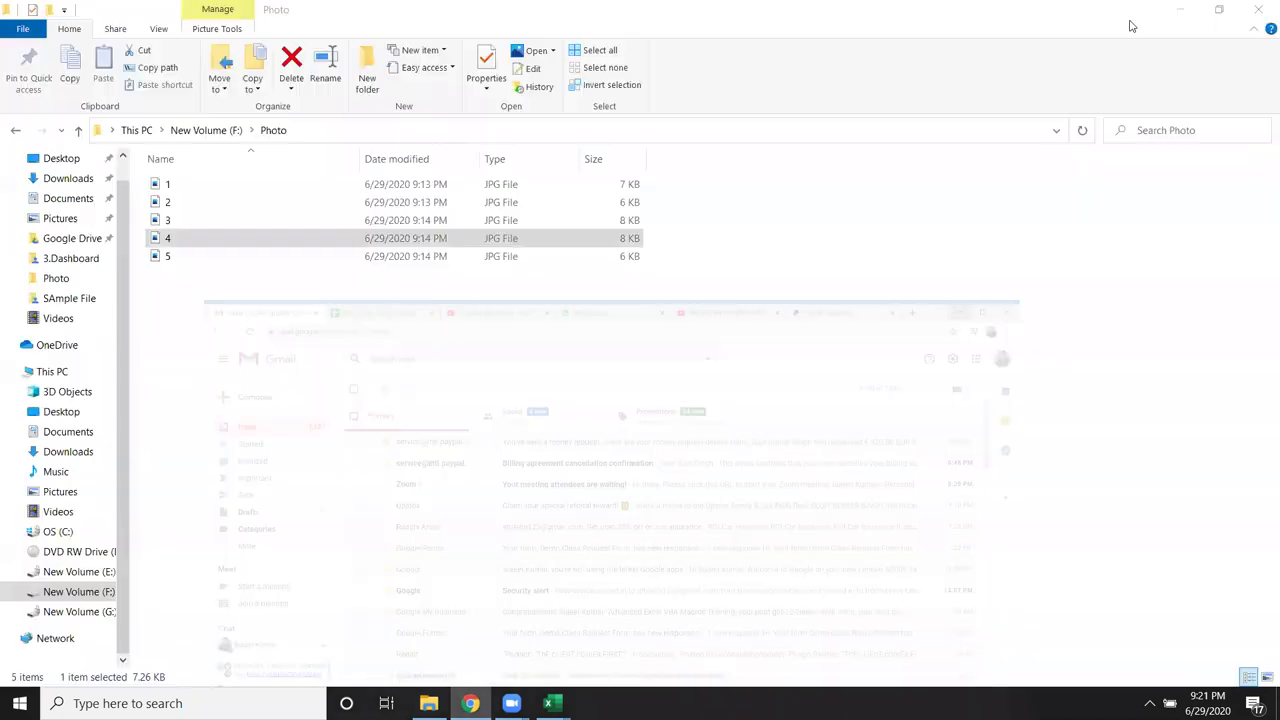
- Enter roll number 6 in C3 and debug the resulting File not found error
mouse_move(555, 703)
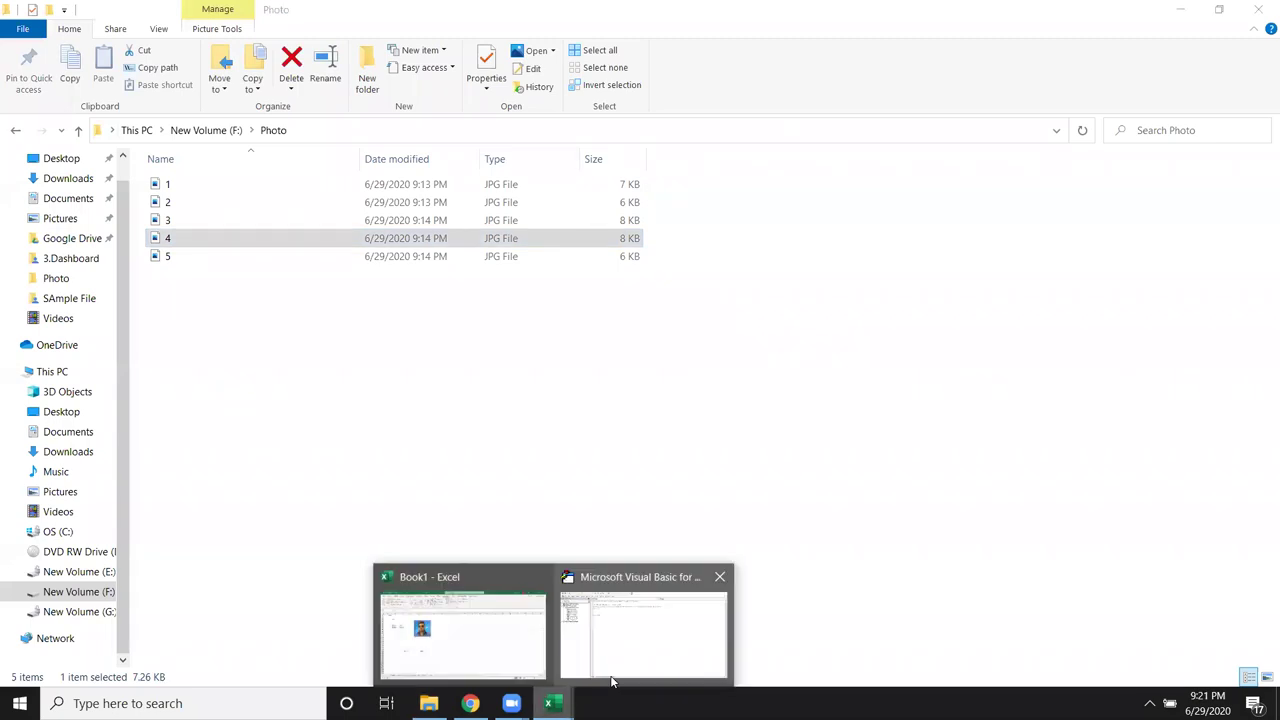
click(614, 680)
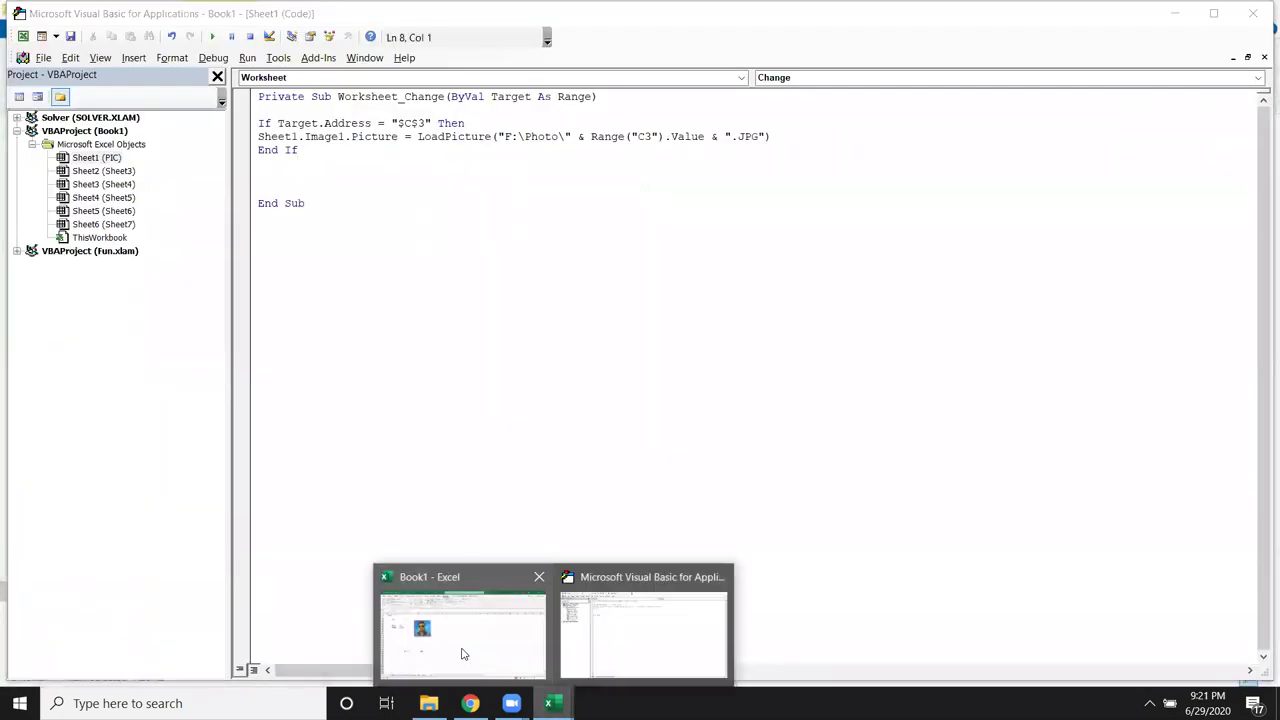
click(500, 650)
click(186, 223)
text(6)
key(Return)
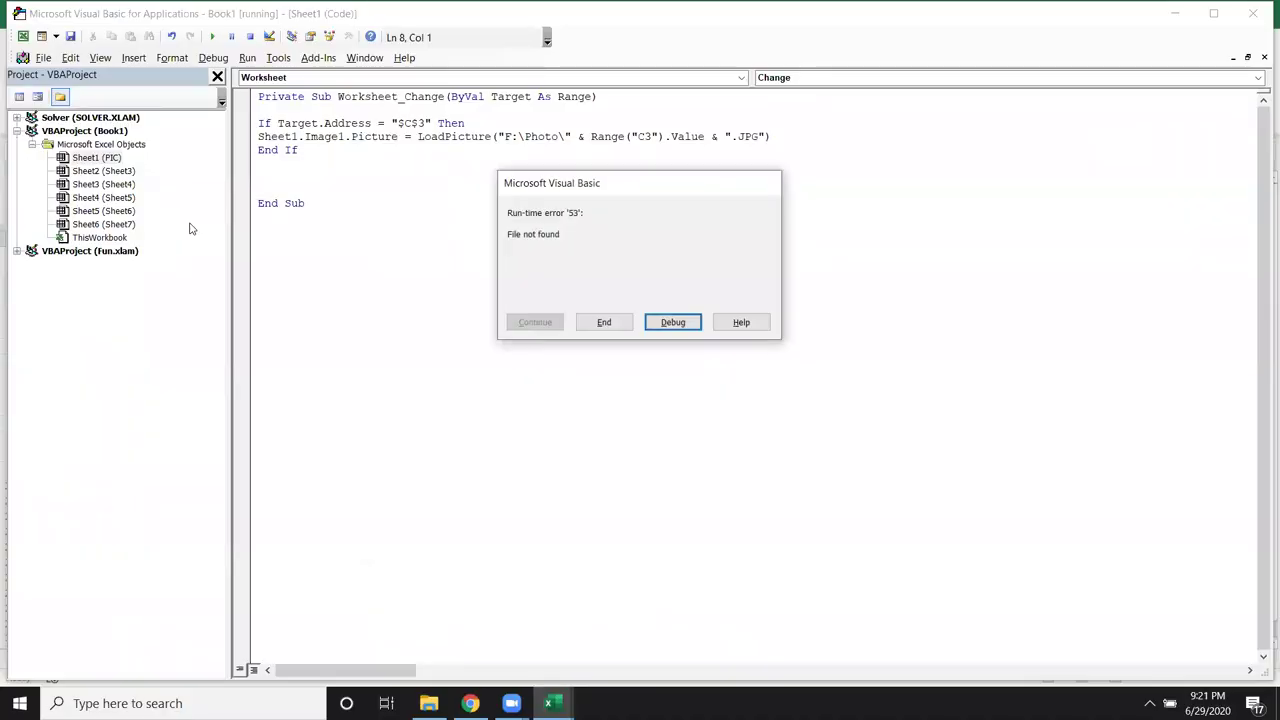
click(670, 321)
- Reset the halted macro and insert a blank line above the If block
mouse_move(630, 136)
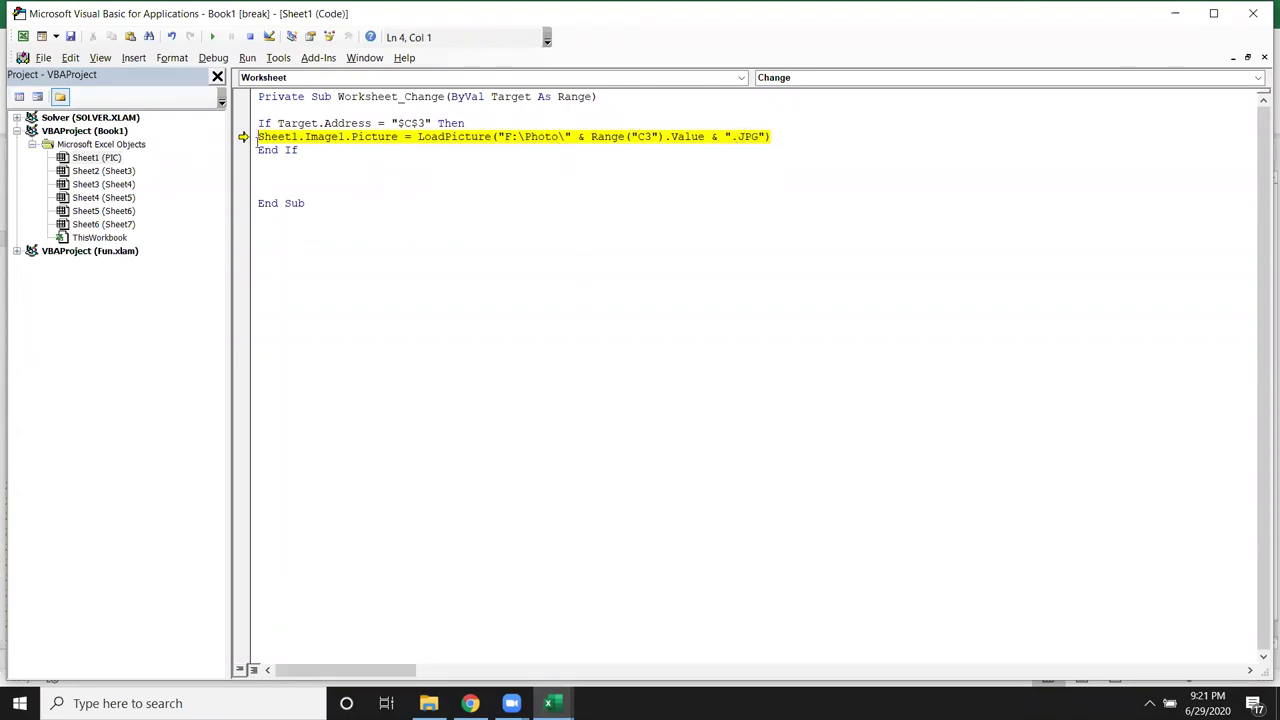
double_click(260, 140)
click(262, 143)
click(258, 142)
click(249, 37)
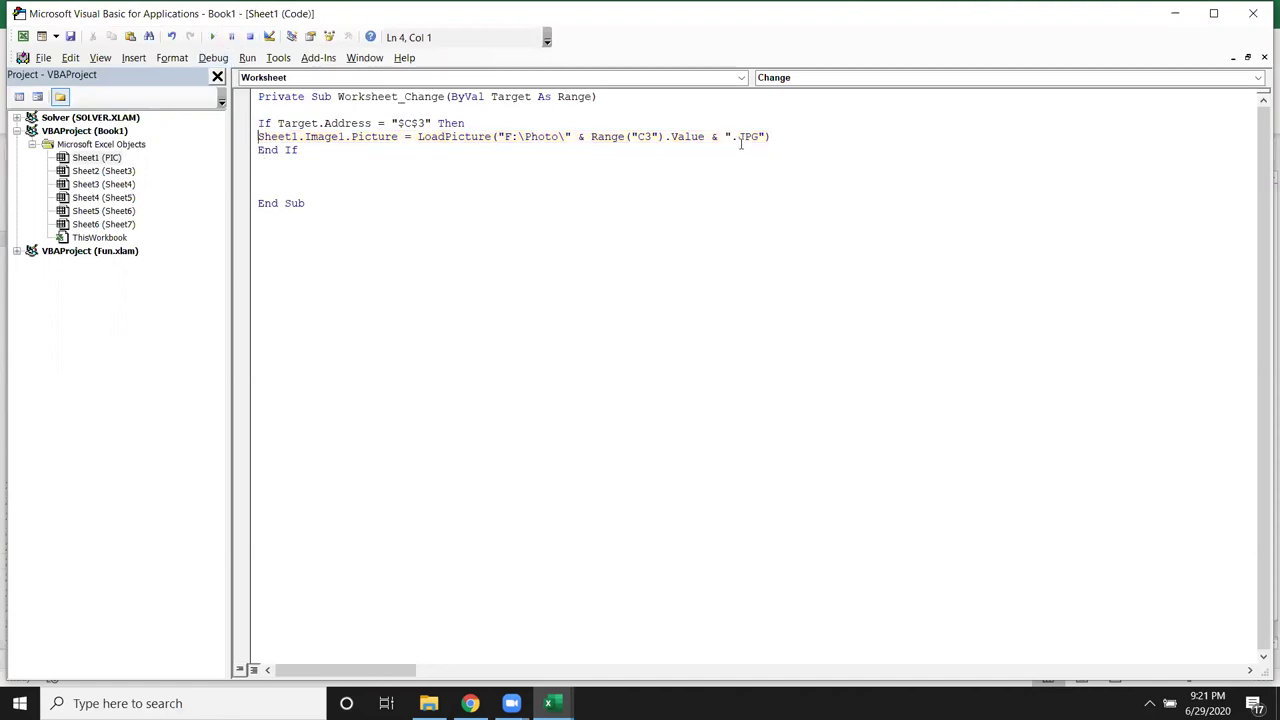
click(258, 150)
key(Up)
key(Up)
key(Up)
key(Return)
click(258, 122)
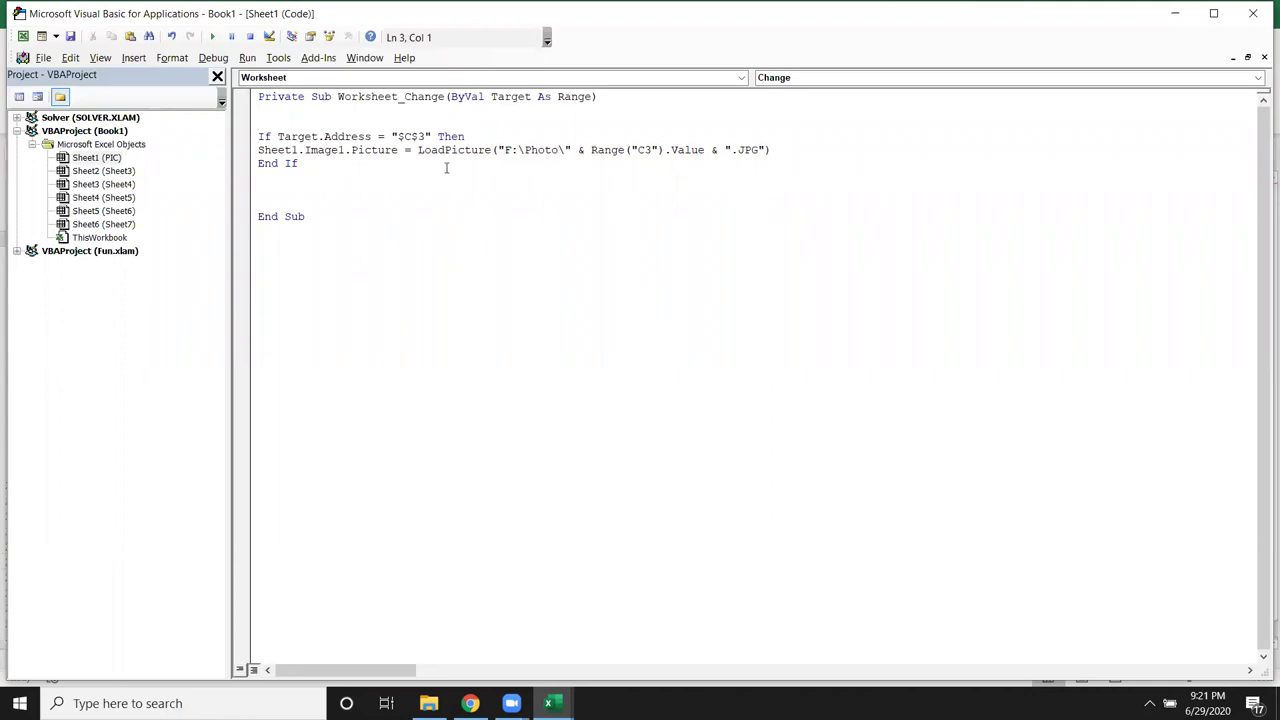
- Declare fn As String on a new line above the If block
key(Return)
key(Up)
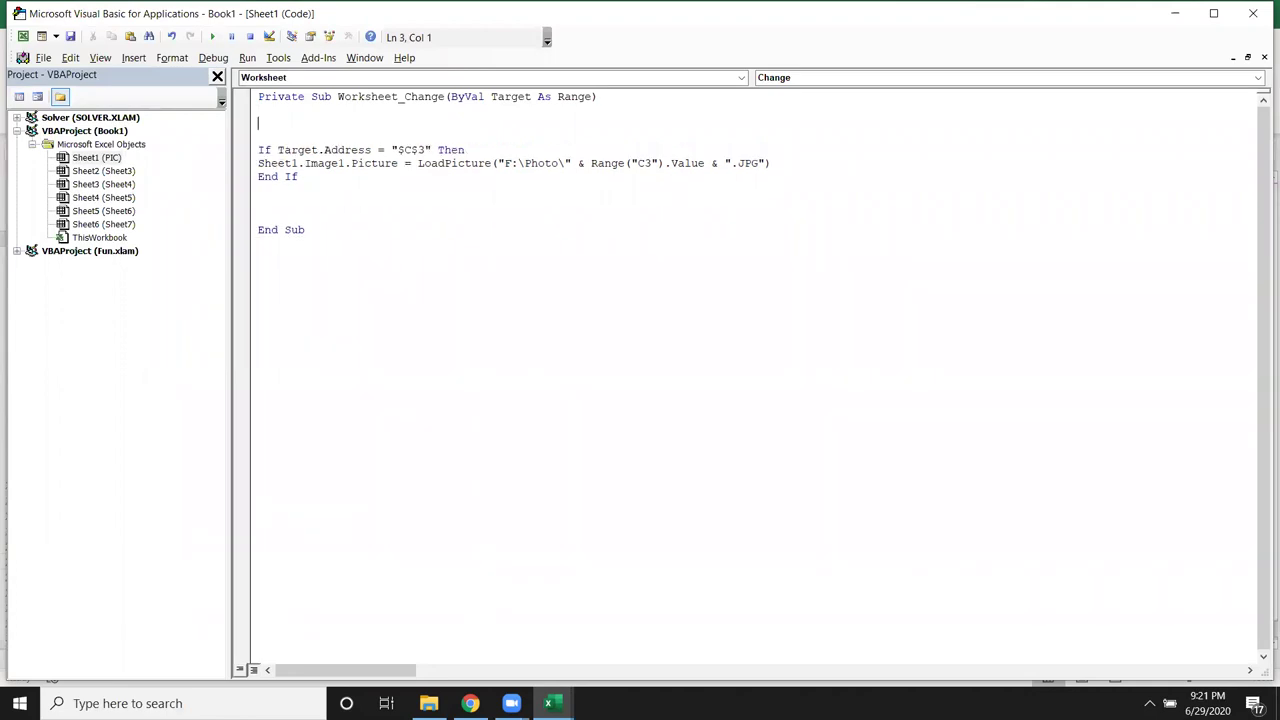
click(258, 109)
text(dim fn )
text(as str)
key(Tab)
- Set fn = Dir("F:\Photo\" & Range("C3").Value & ".JPG", vbNormal) below the declaration
click(370, 150)
drag(499, 162, 765, 161)
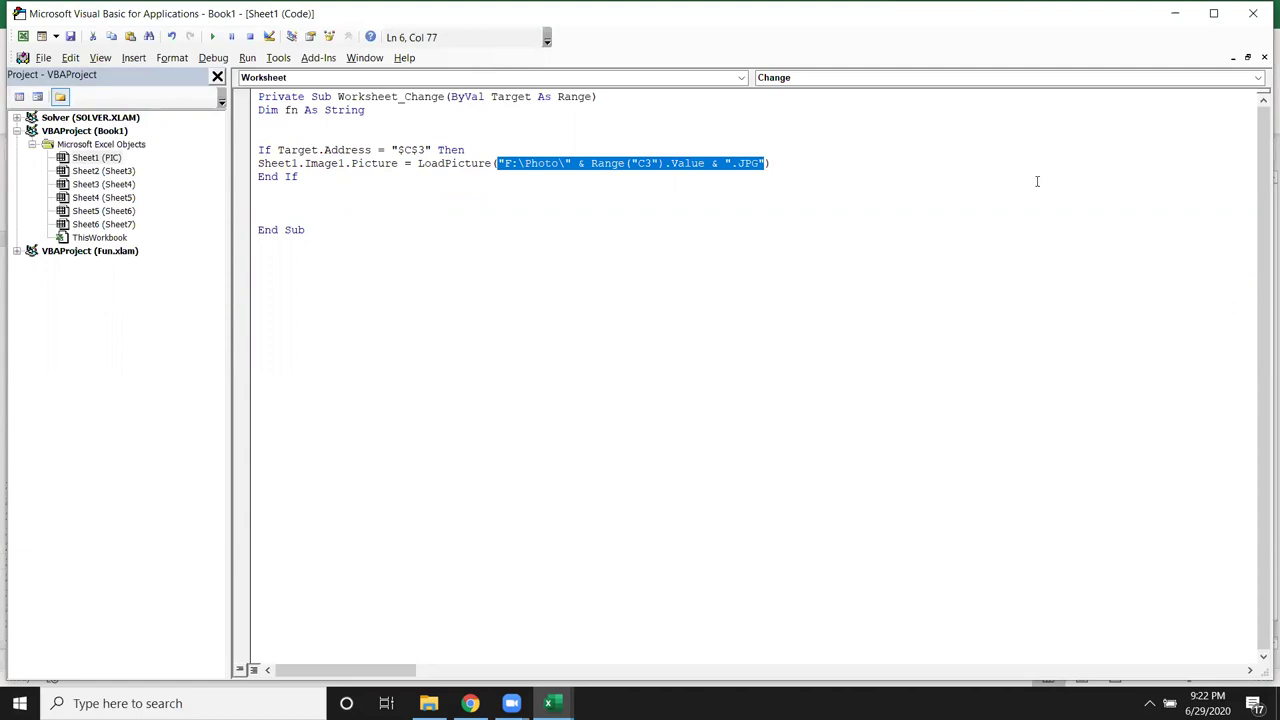
click(277, 126)
text(fn=)
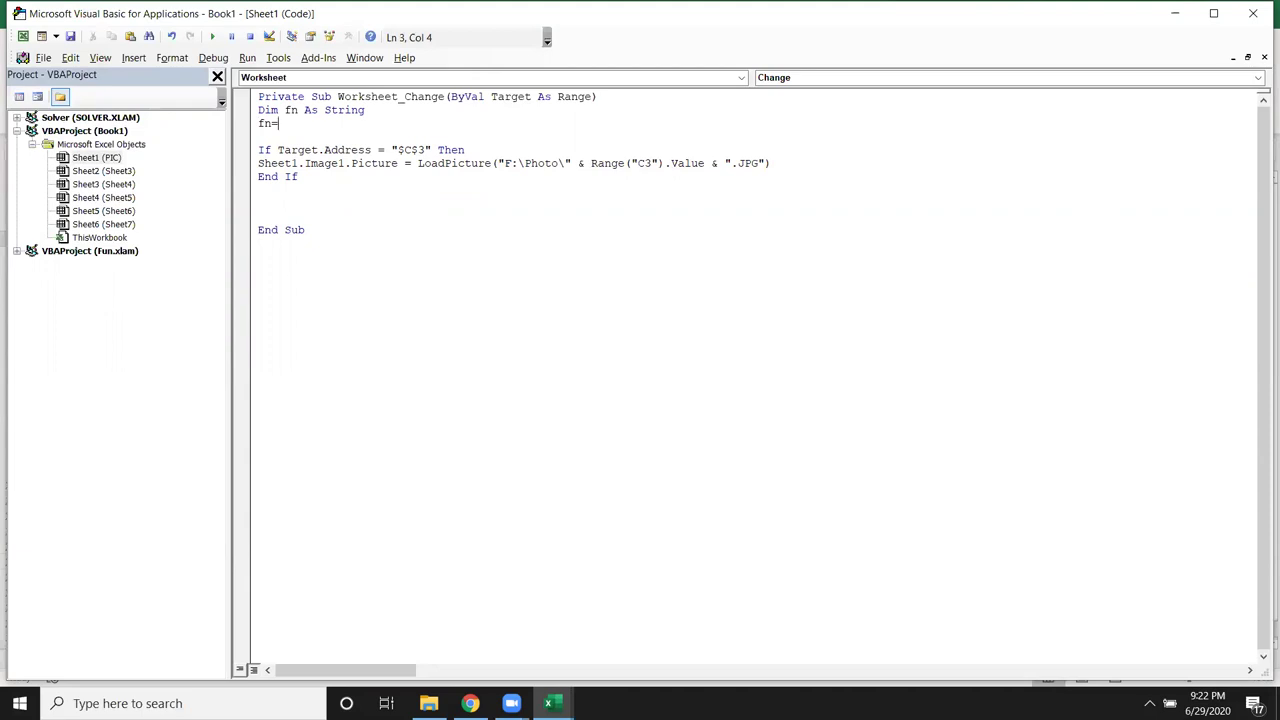
text(")
text(F:\Photo\" & Range("C3").Value & ".JPG")
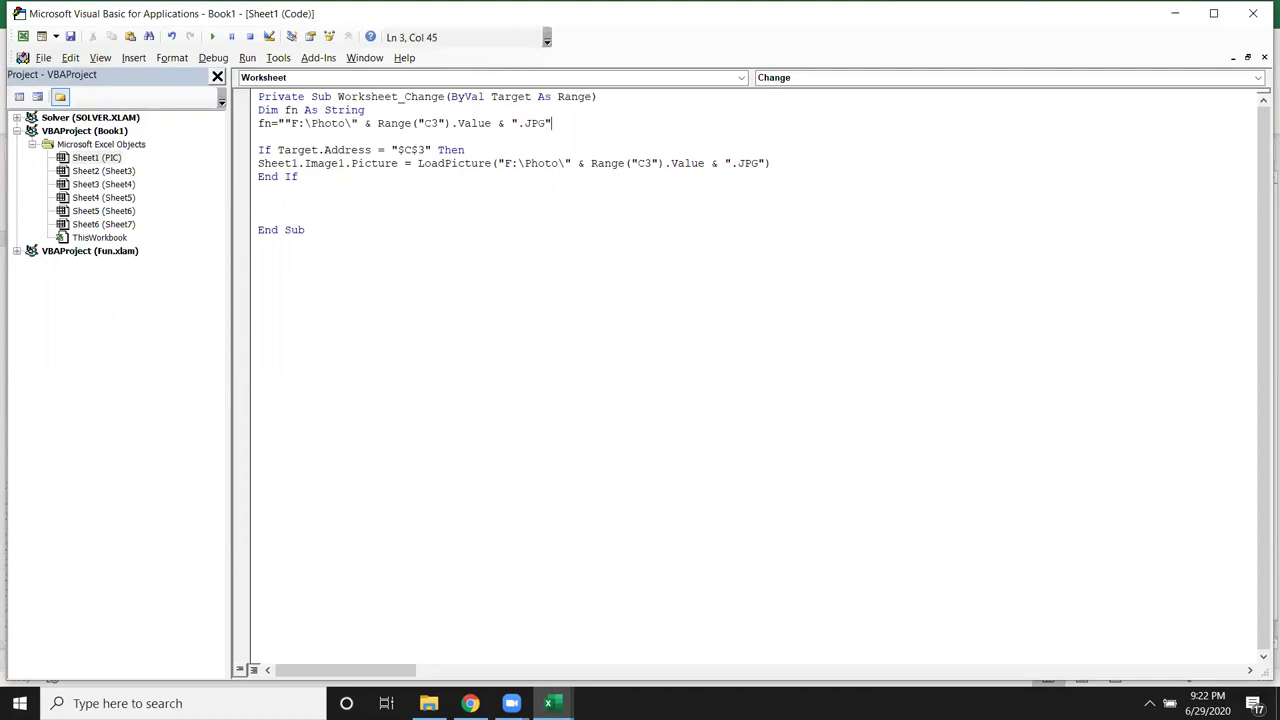
key(ctrl+z)
key(BackSpace)
text(dir()
text("F:\Photo\" & Range("C3").Value & ".JPG")
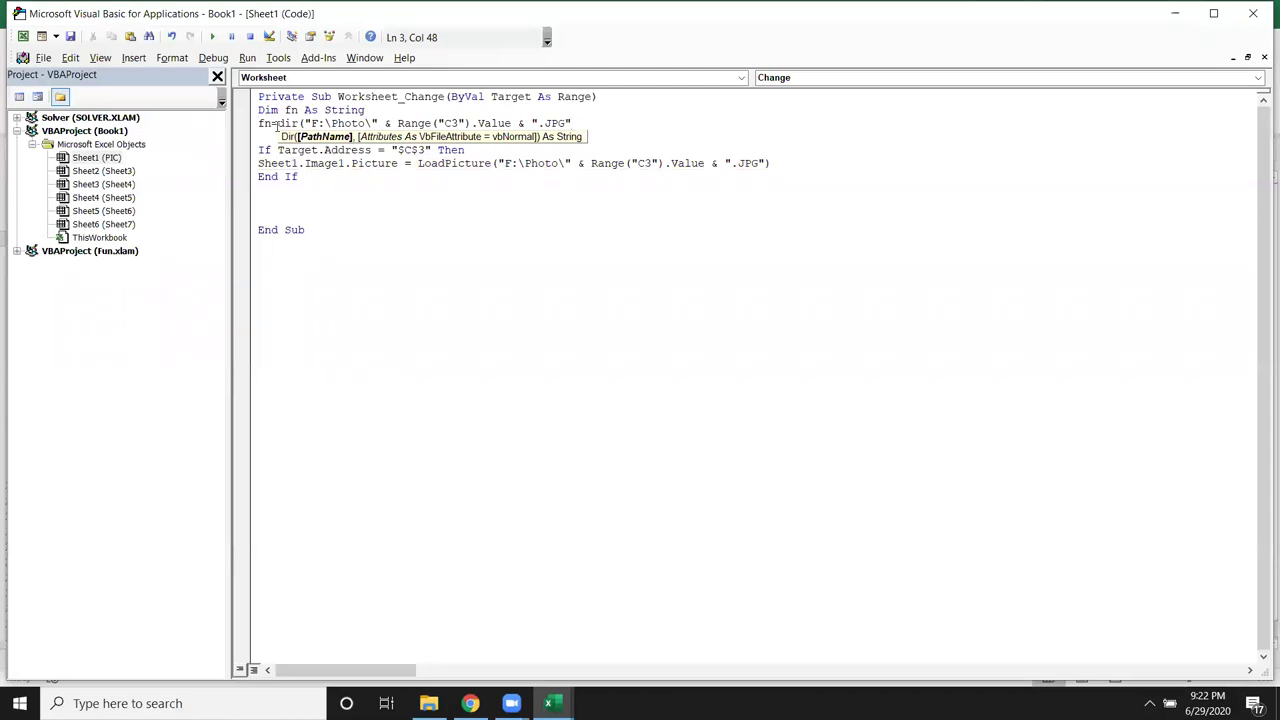
text(,)
key(Down)
key(Down)
key(Down)
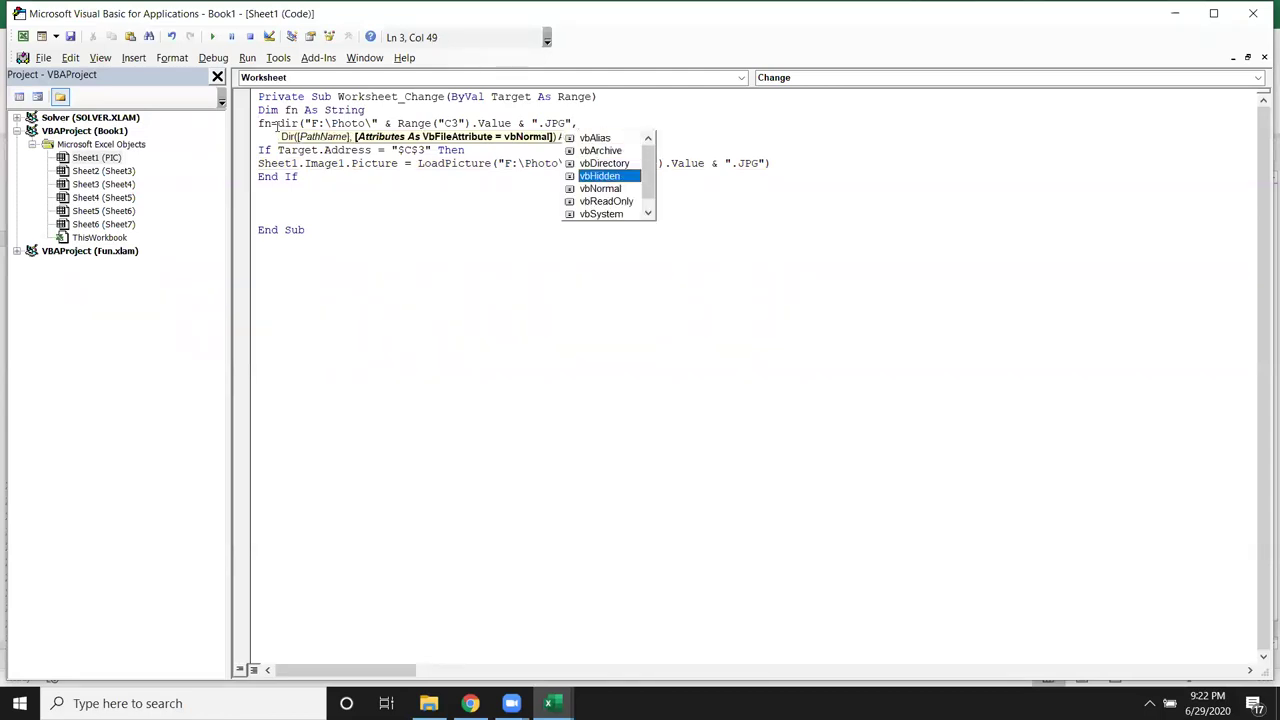
key(Down)
key(Tab)
key(Escape)
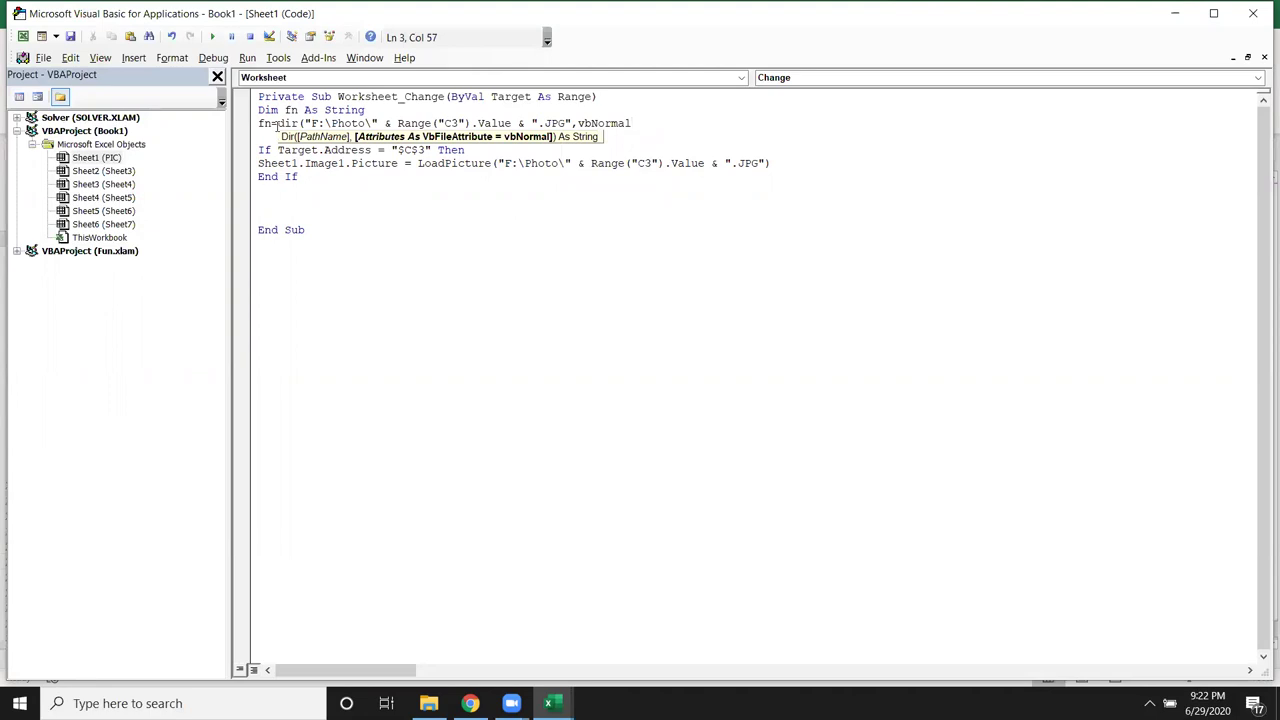
text())
click(312, 176)
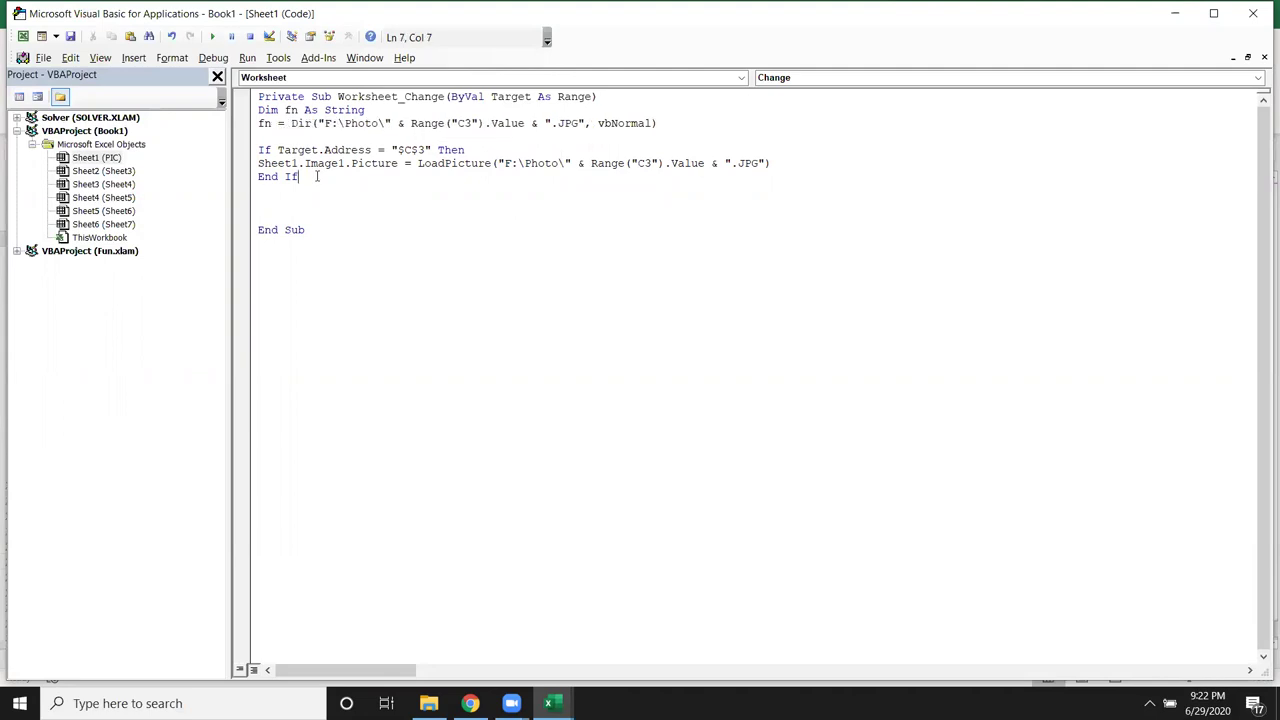
- Insert If fn <> "" Then above the picture-loading line inside the If block
double_click(264, 150)
click(258, 150)
click(258, 176)
key(Return)
key(Return)
key(Return)
key(Up)
key(Up)
key(Up)
key(Up)
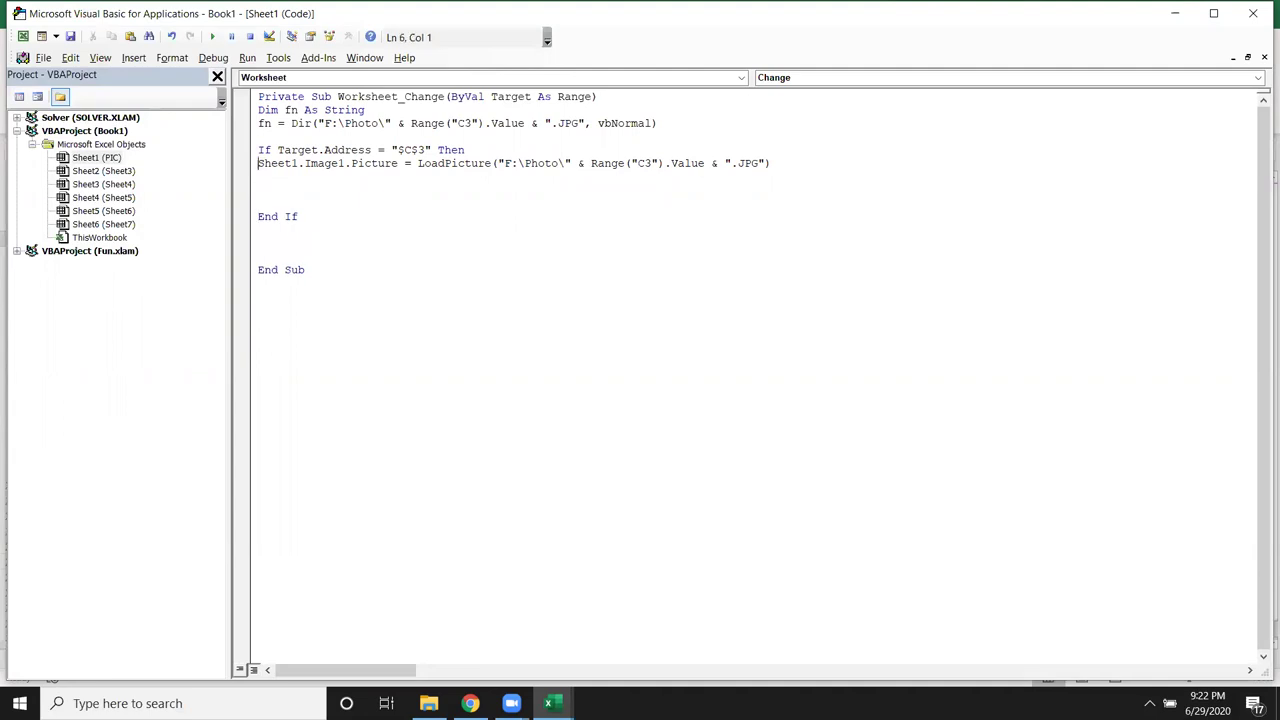
key(Return)
key(Up)
text(if )
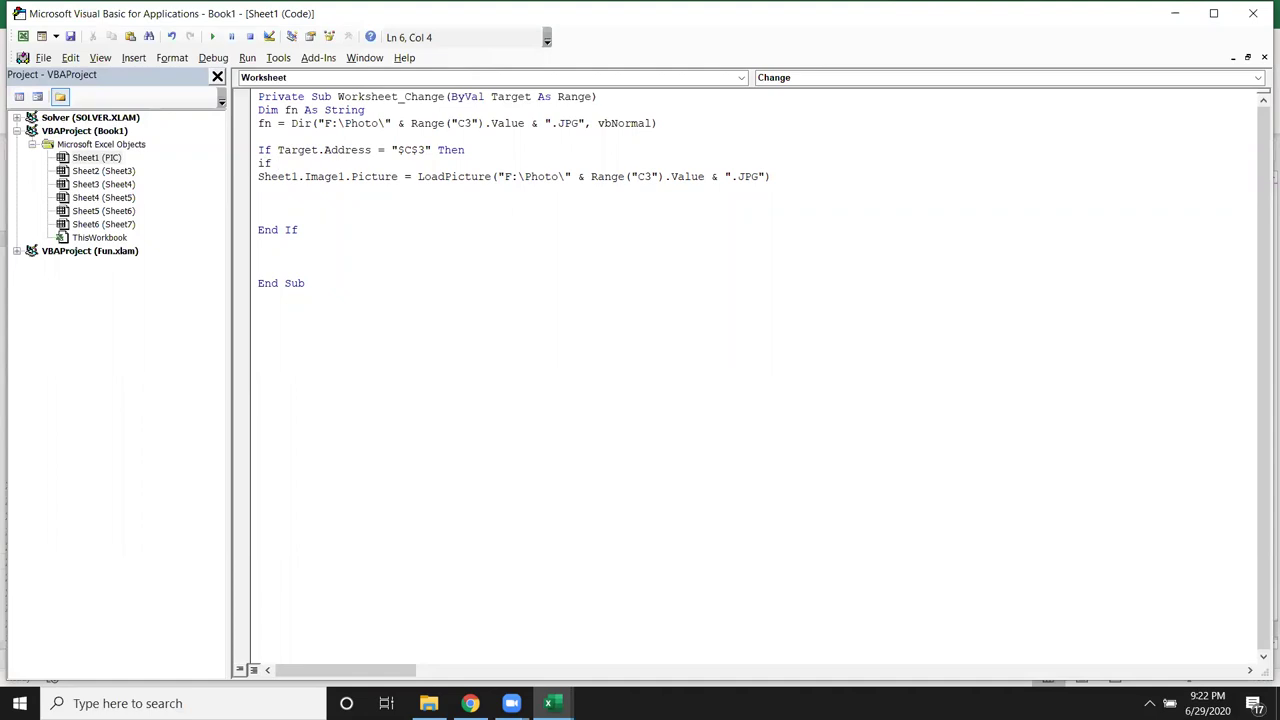
text(fn)
text(<>"" then)
- Add an Else branch holding a copy of the Sheet1.Image1 picture-loading line
click(350, 176)
click(260, 190)
text(esle)
key(Return)
key(Up)
key(Delete)
key(Delete)
key(Delete)
key(Delete)
text(Else)
key(Return)
key(Up)
key(Up)
key(shift+Down)
key(ctrl+c)
key(Down)
key(Down)
key(ctrl+v)
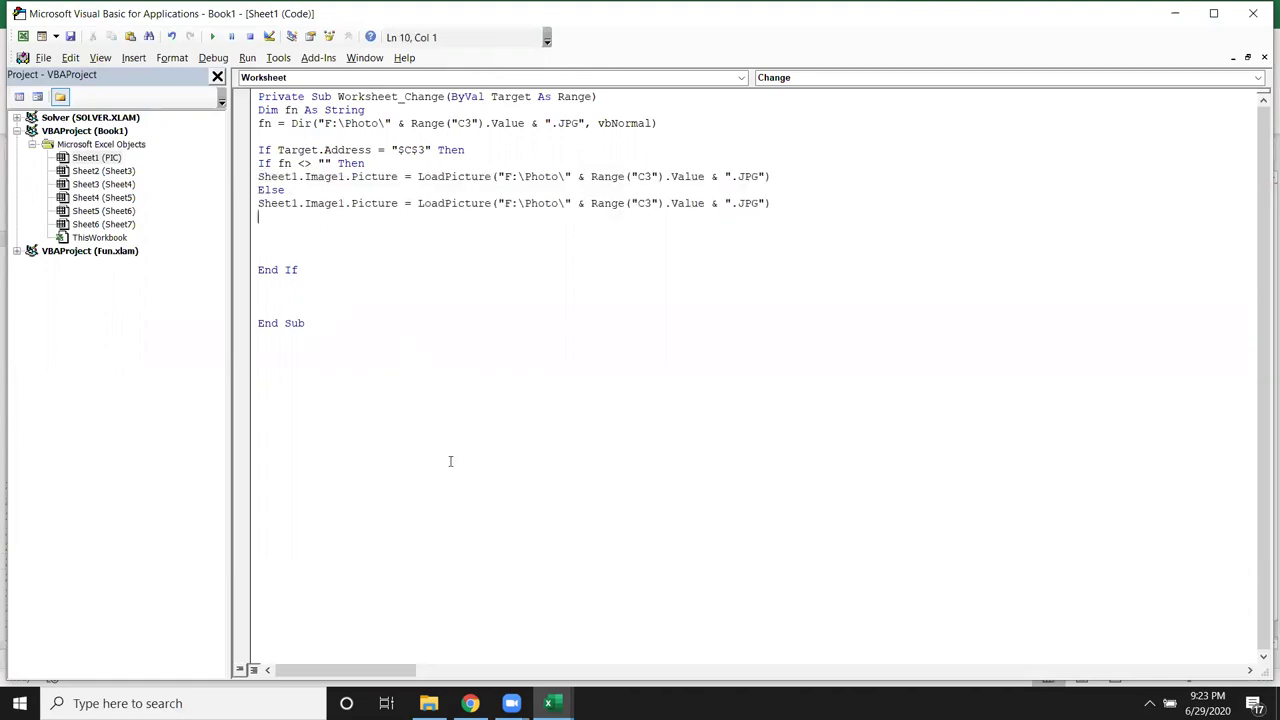
- Close the inner block with End If and search Windows for Paint
text(end if)
click(575, 428)
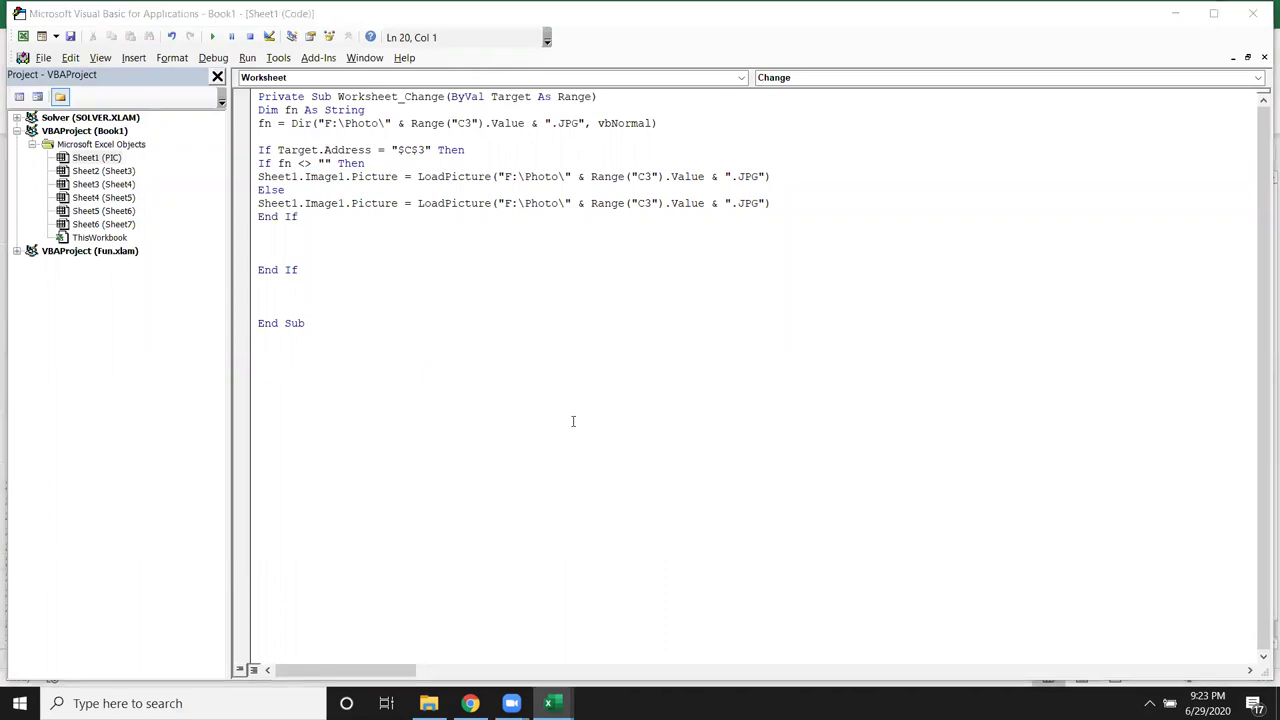
key(super)
text(pain)
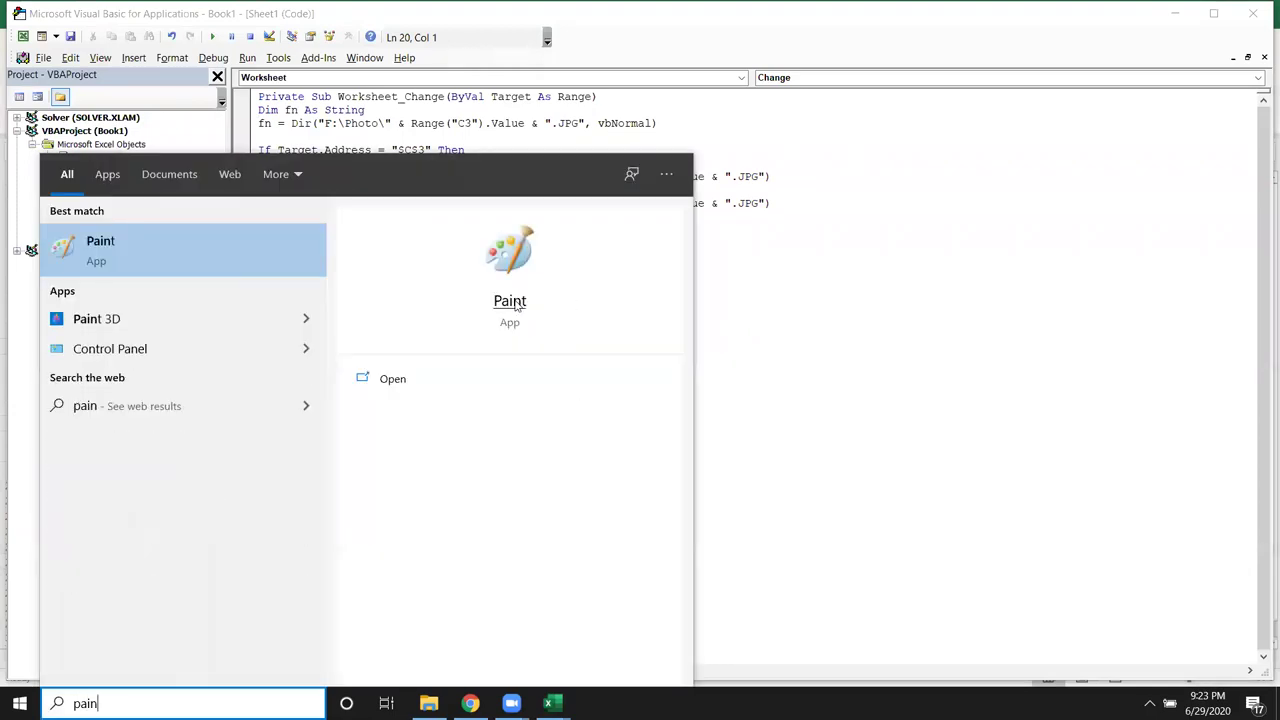
- Launch Paint from the search results and start shrinking its blank canvas
click(517, 306)
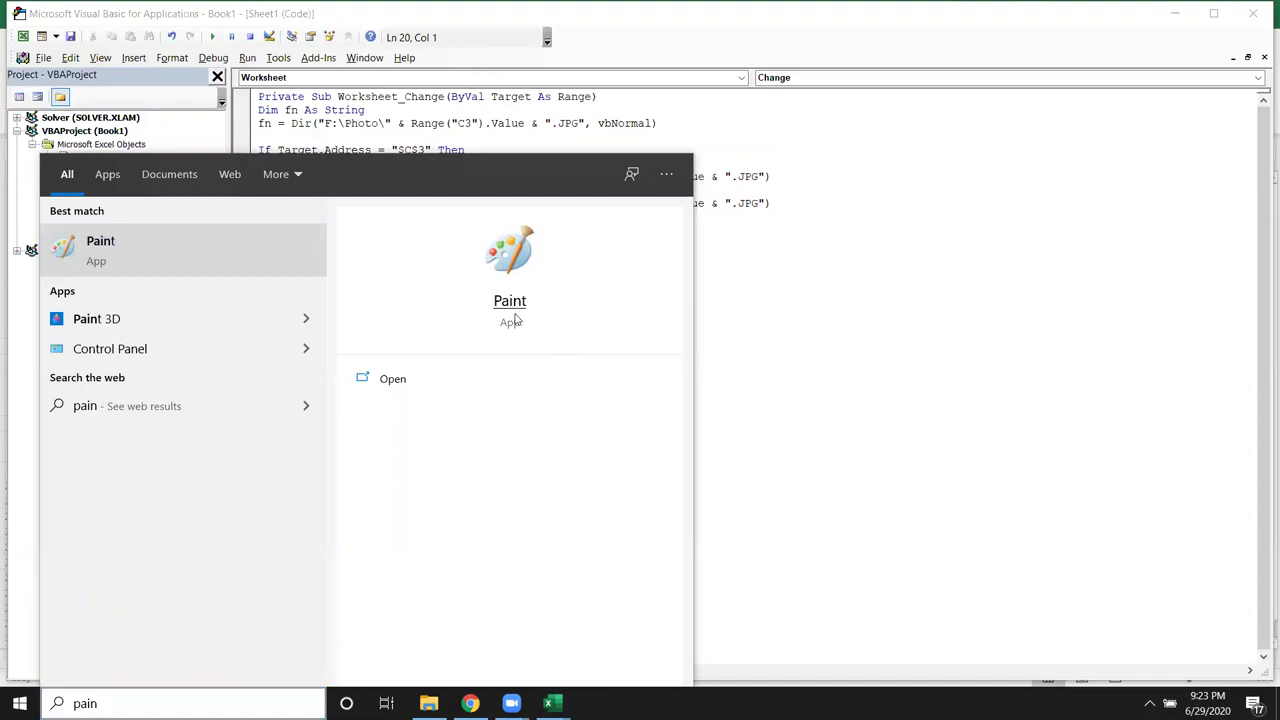
click(510, 298)
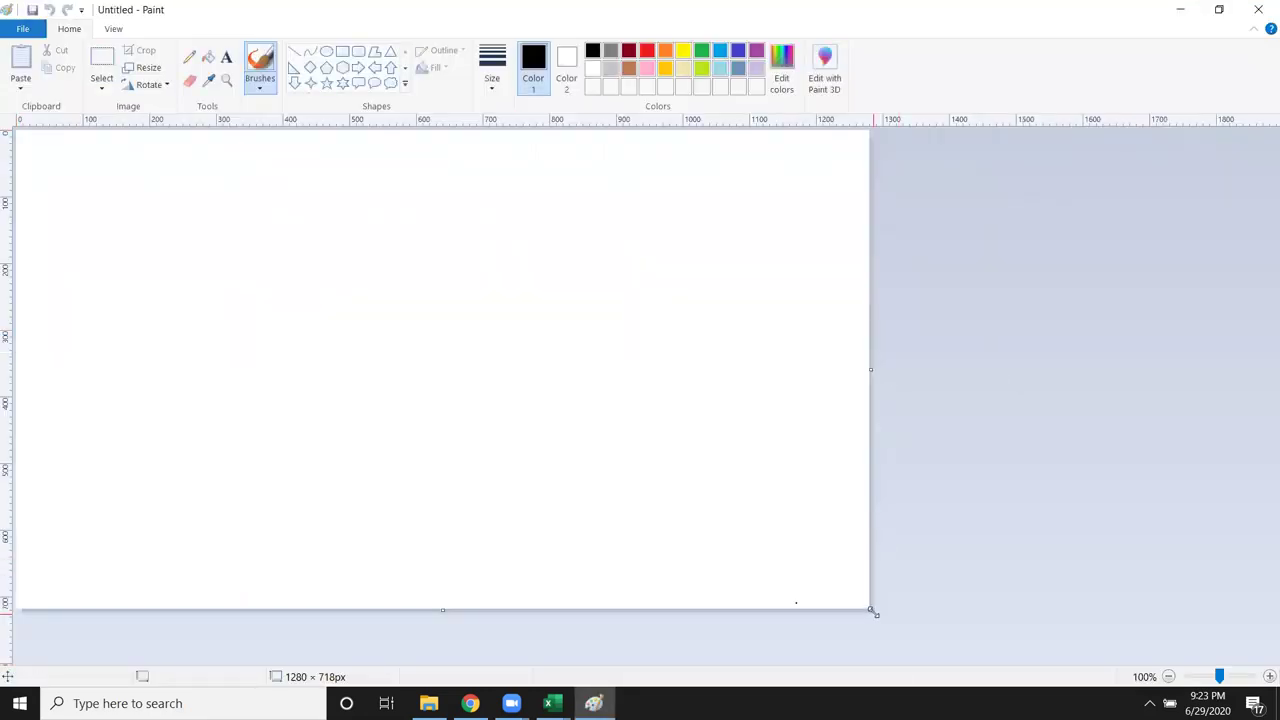
drag(873, 615, 191, 273)
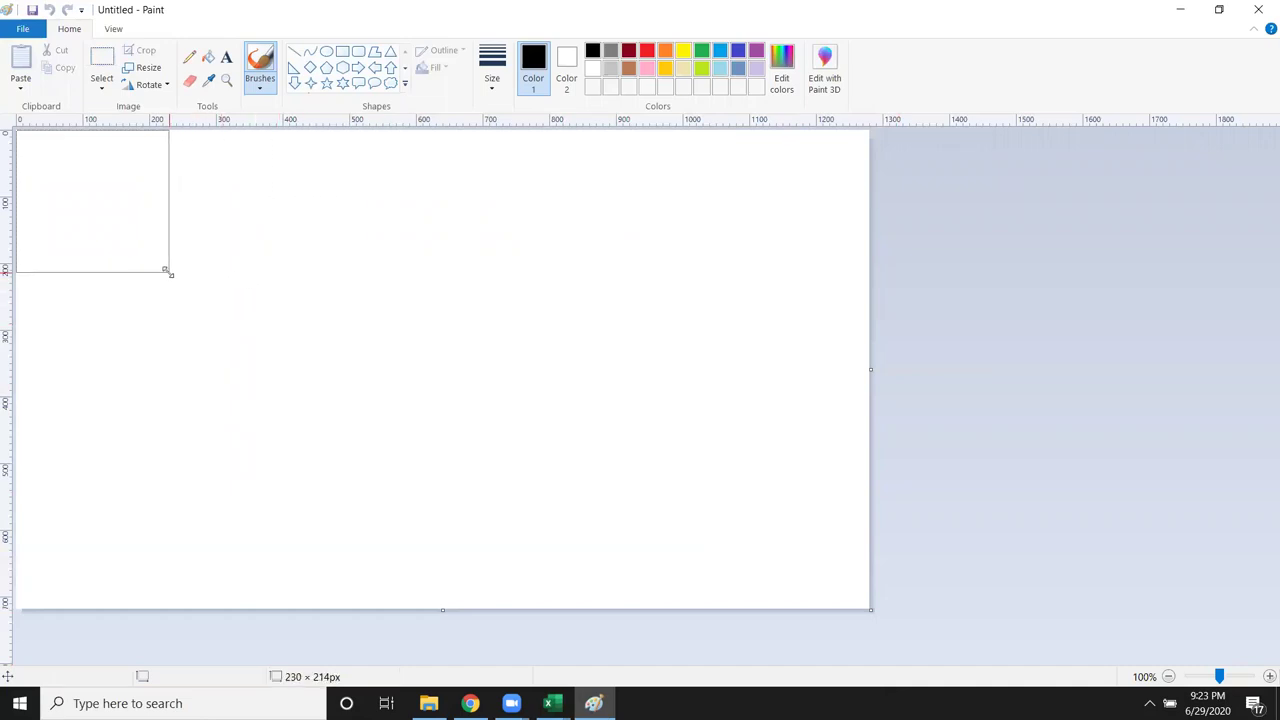
- Resize the canvas to 229×196 px and add bold black 'NO Photo' text wrapped onto two lines
drag(191, 273, 170, 262)
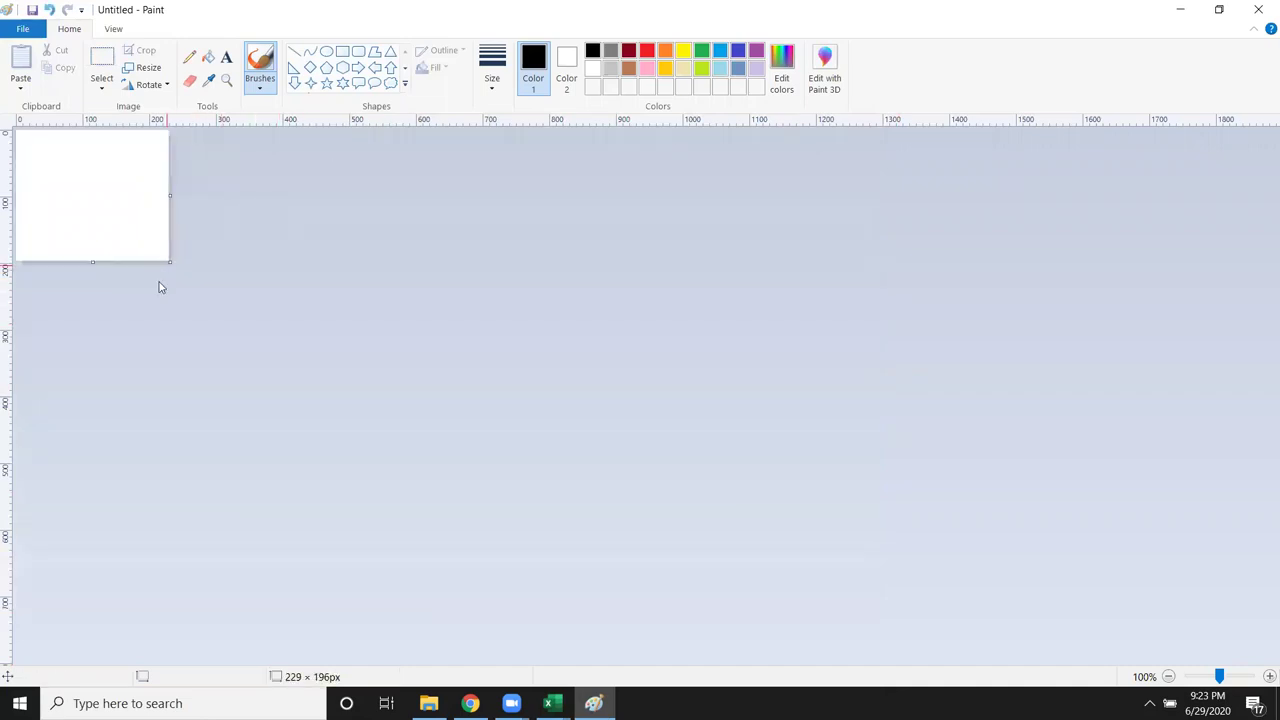
click(592, 68)
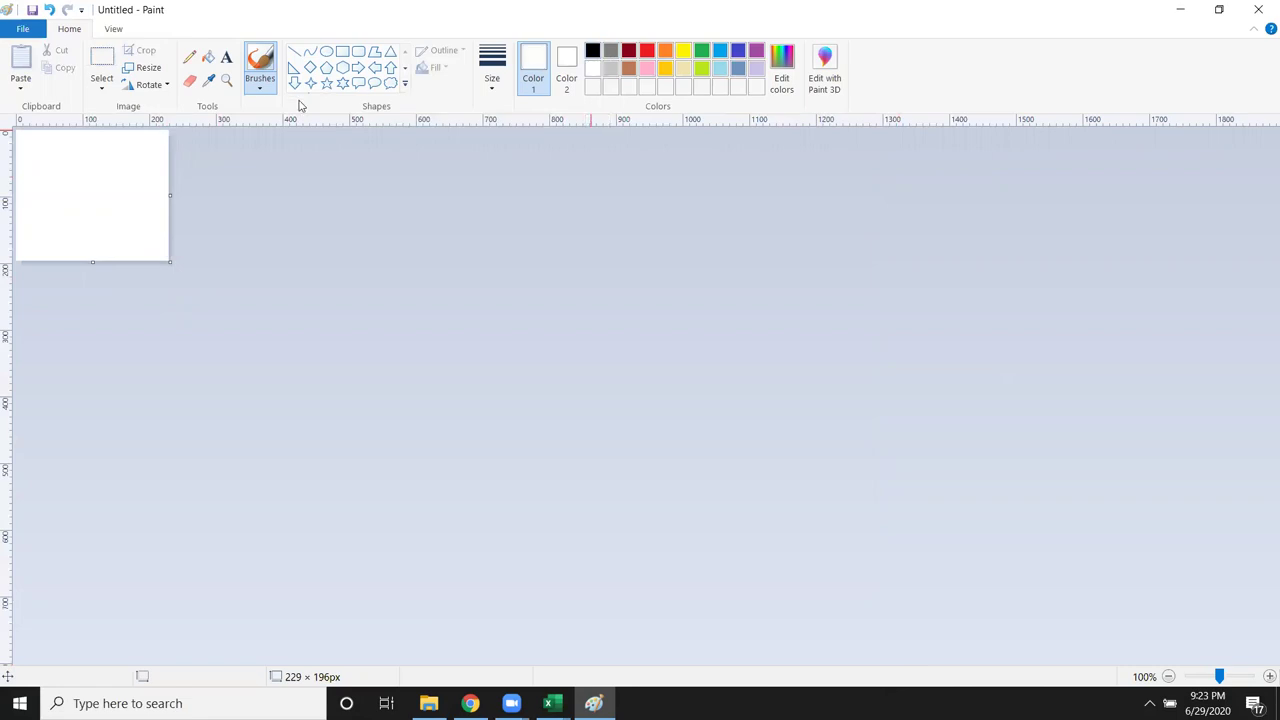
click(227, 58)
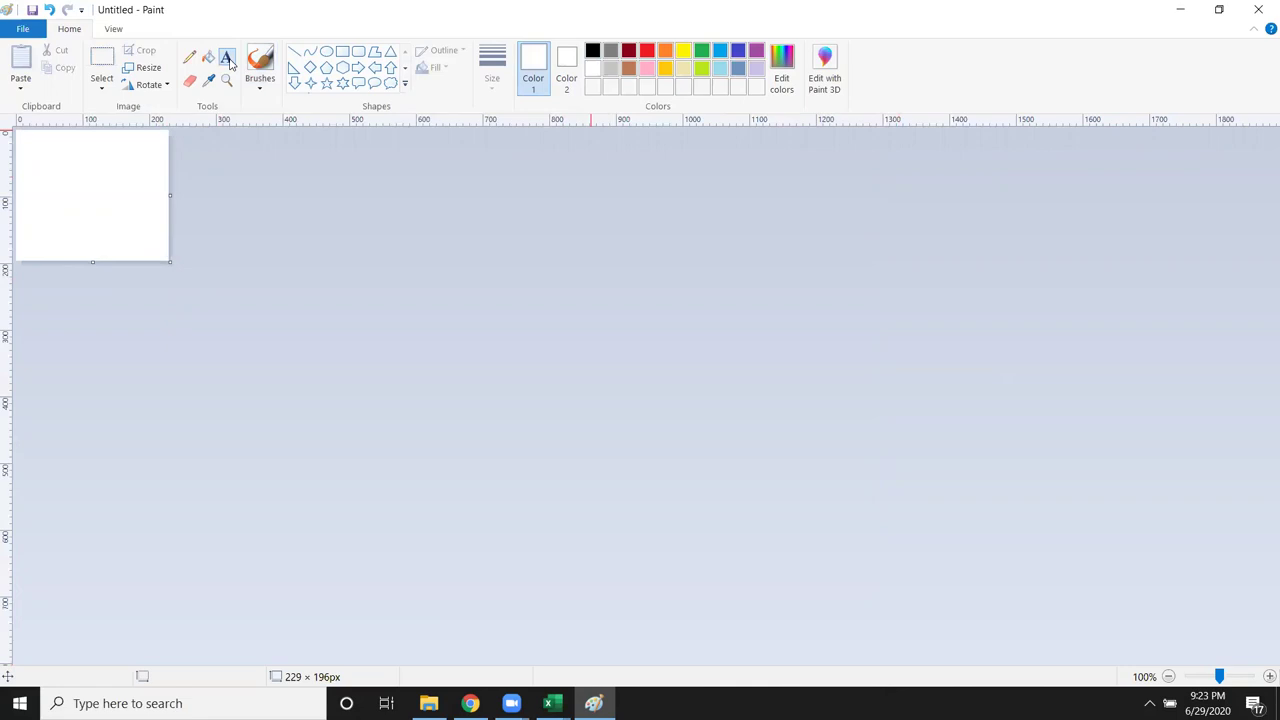
click(593, 51)
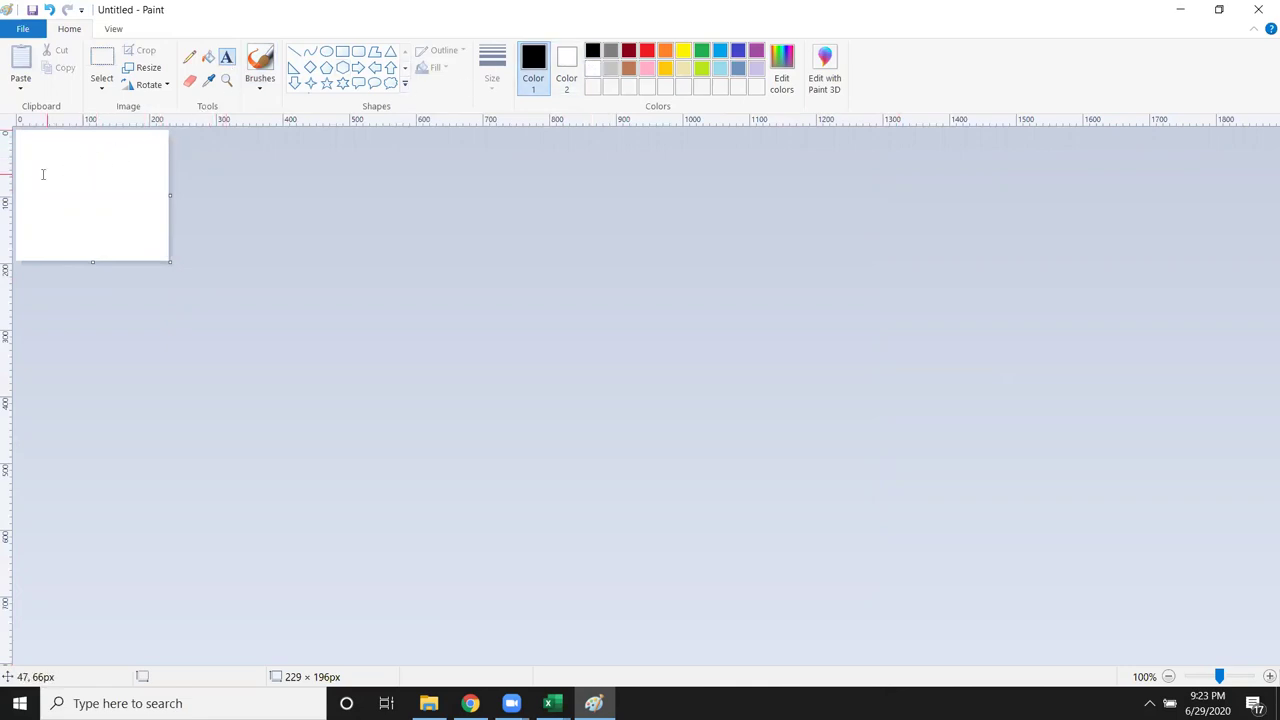
click(34, 185)
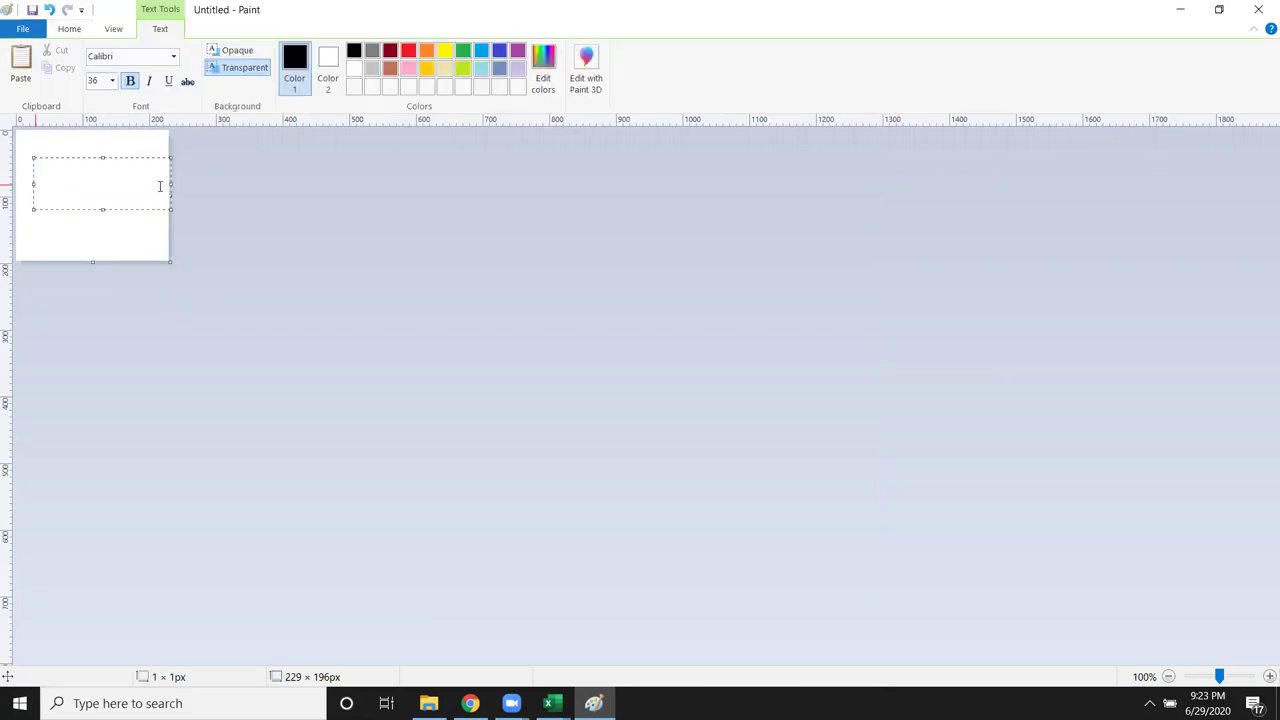
text(NO Pho)
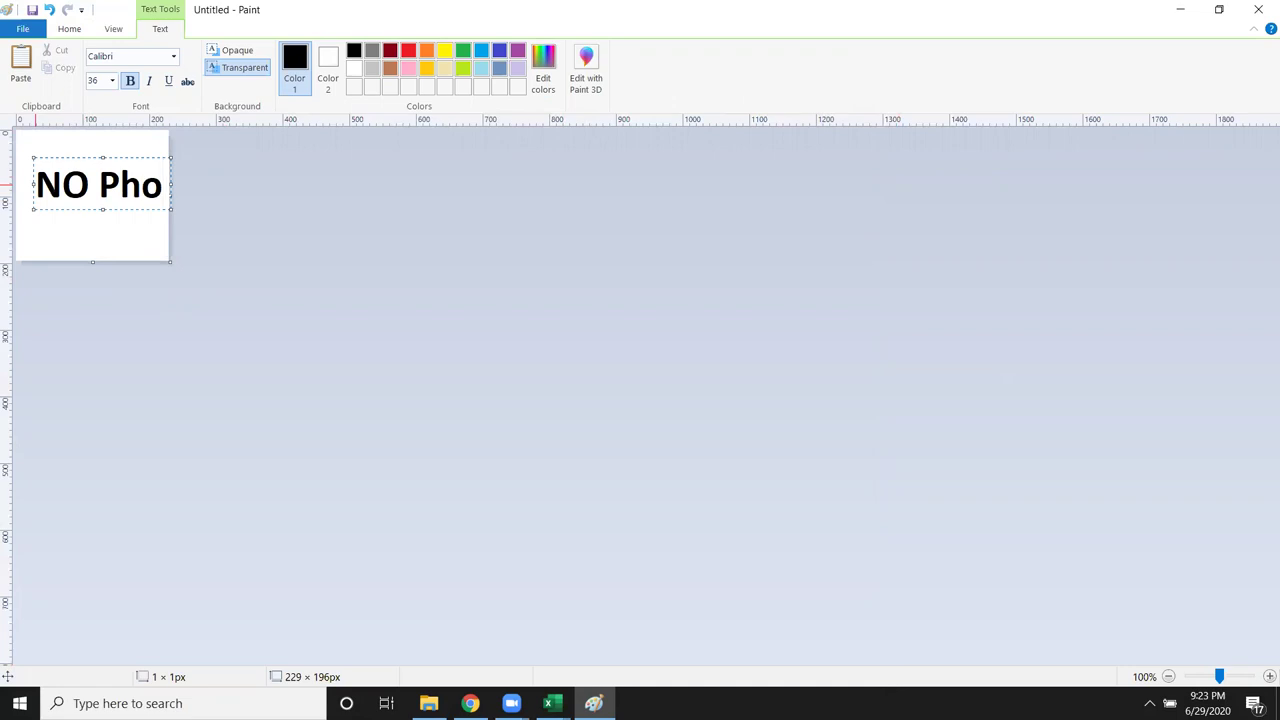
text(to)
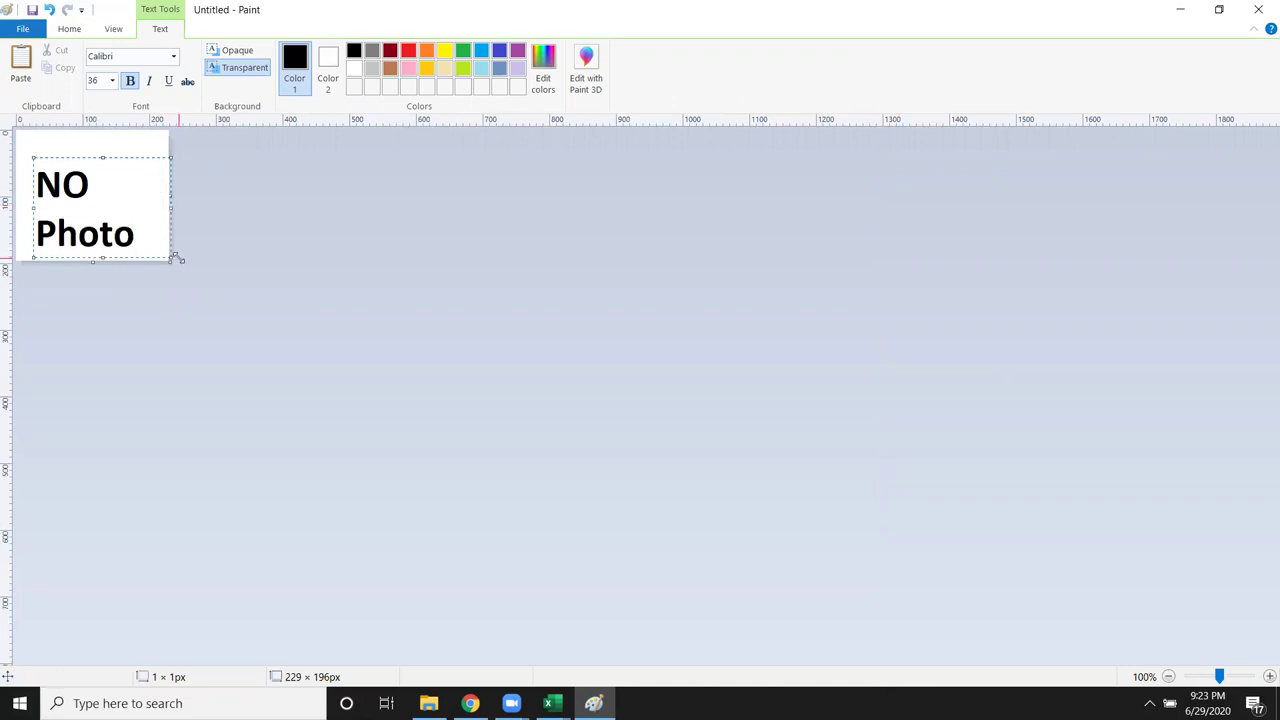
drag(171, 258, 143, 256)
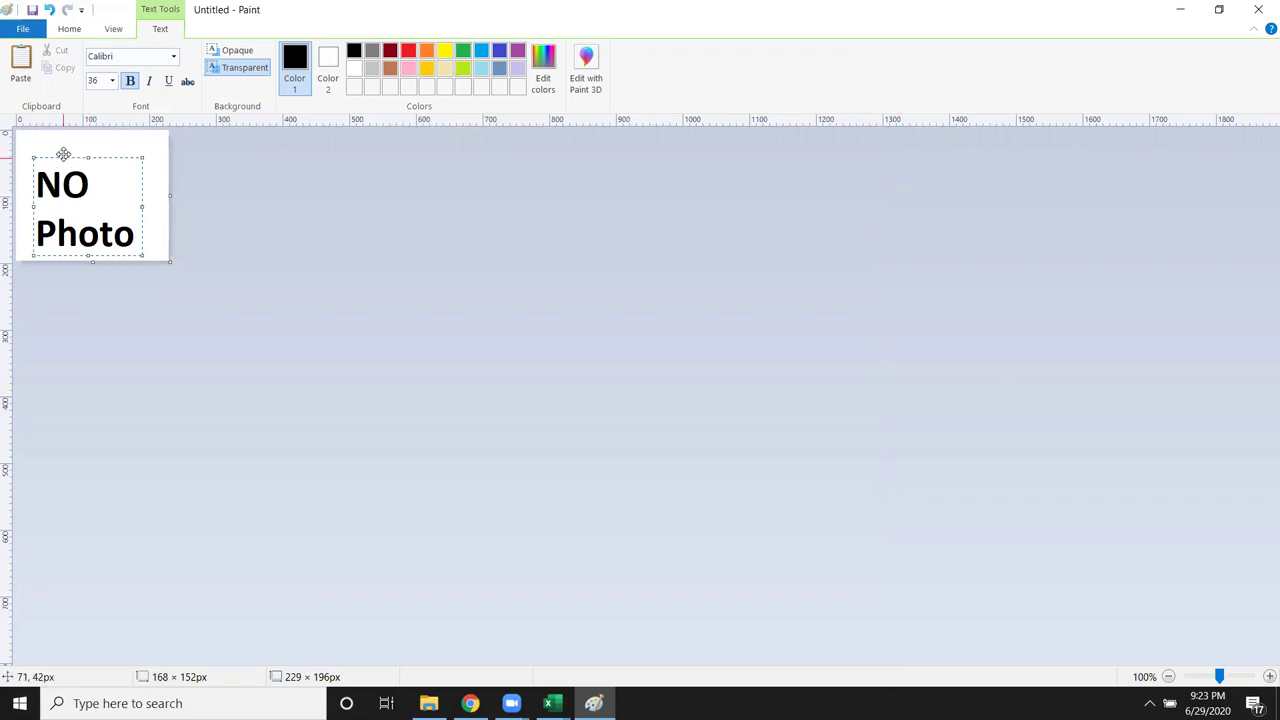
drag(63, 154, 67, 143)
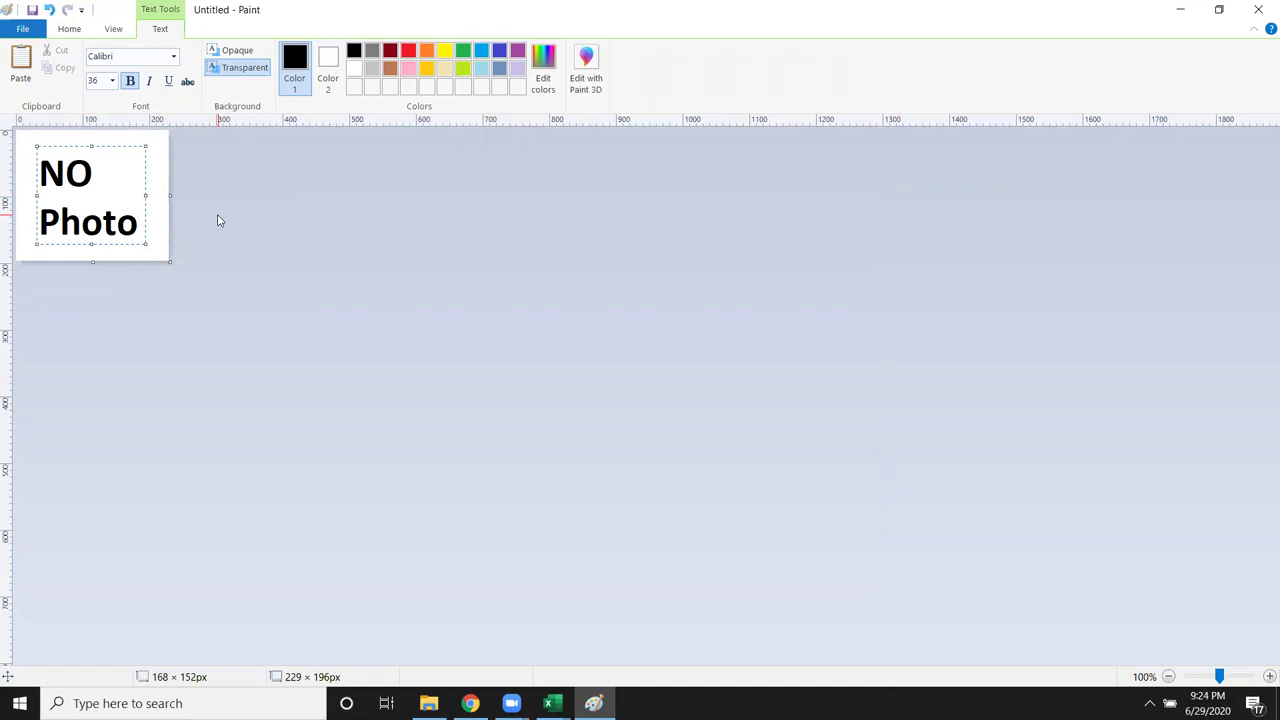
click(238, 273)
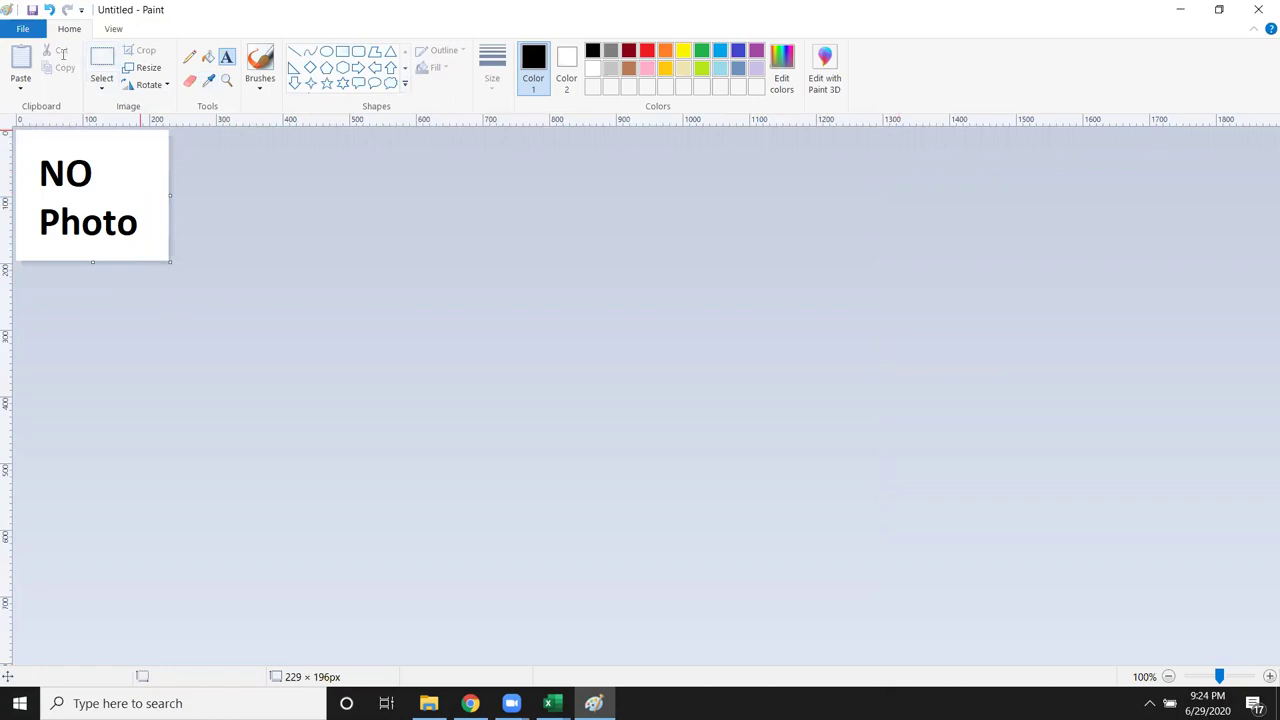
- Save the image as NP in JPEG format in F:\Photo and close Paint
key(ctrl+s)
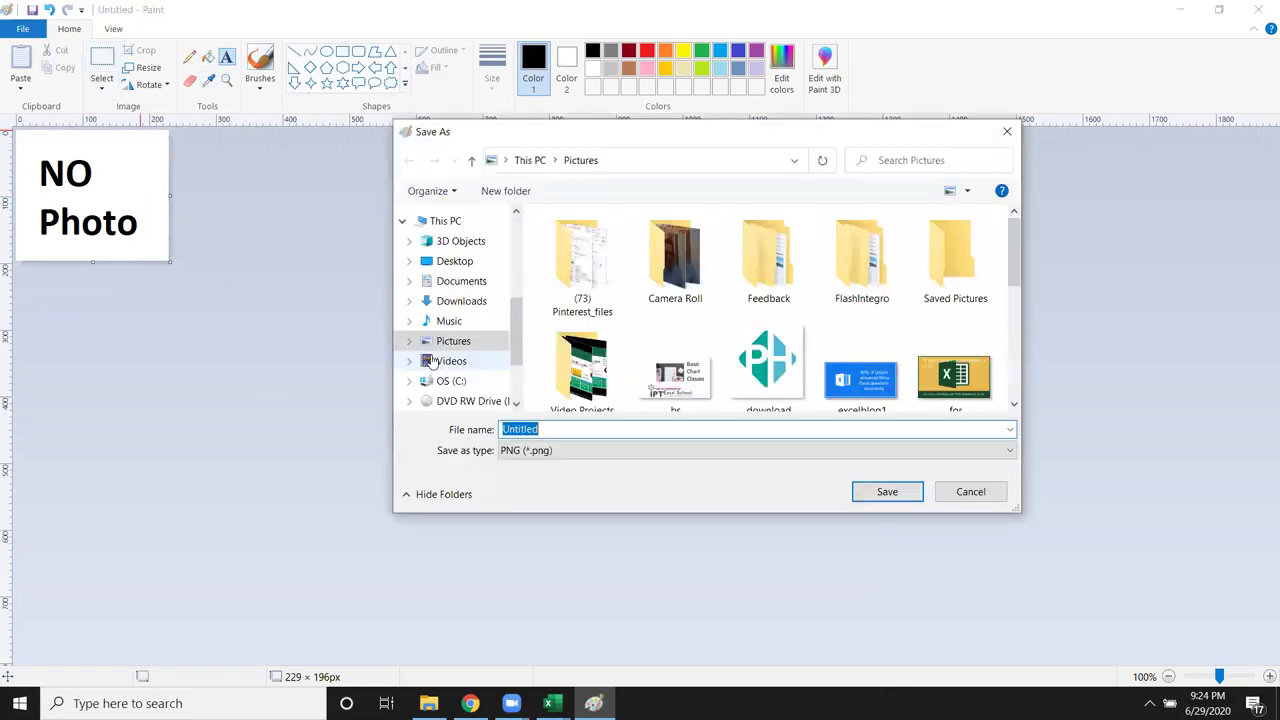
scroll(433, 390, down, 3)
scroll(440, 385, down, 1)
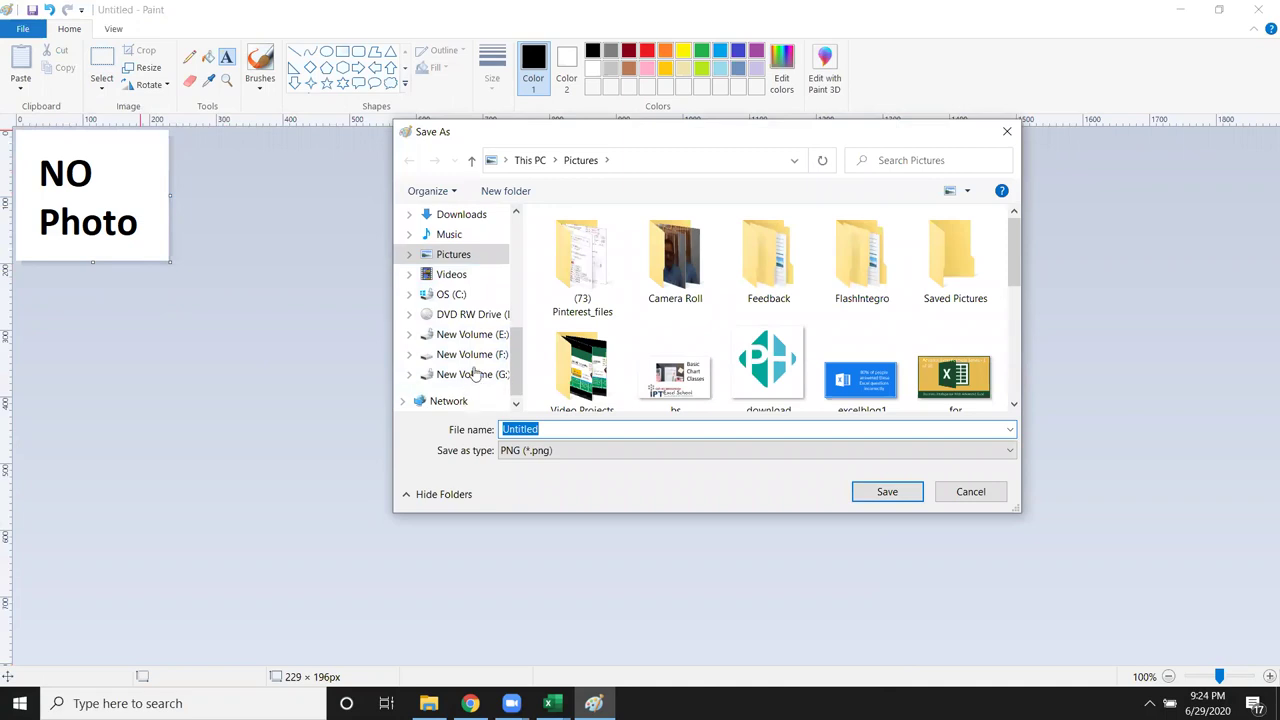
click(478, 357)
scroll(920, 349, down, 3)
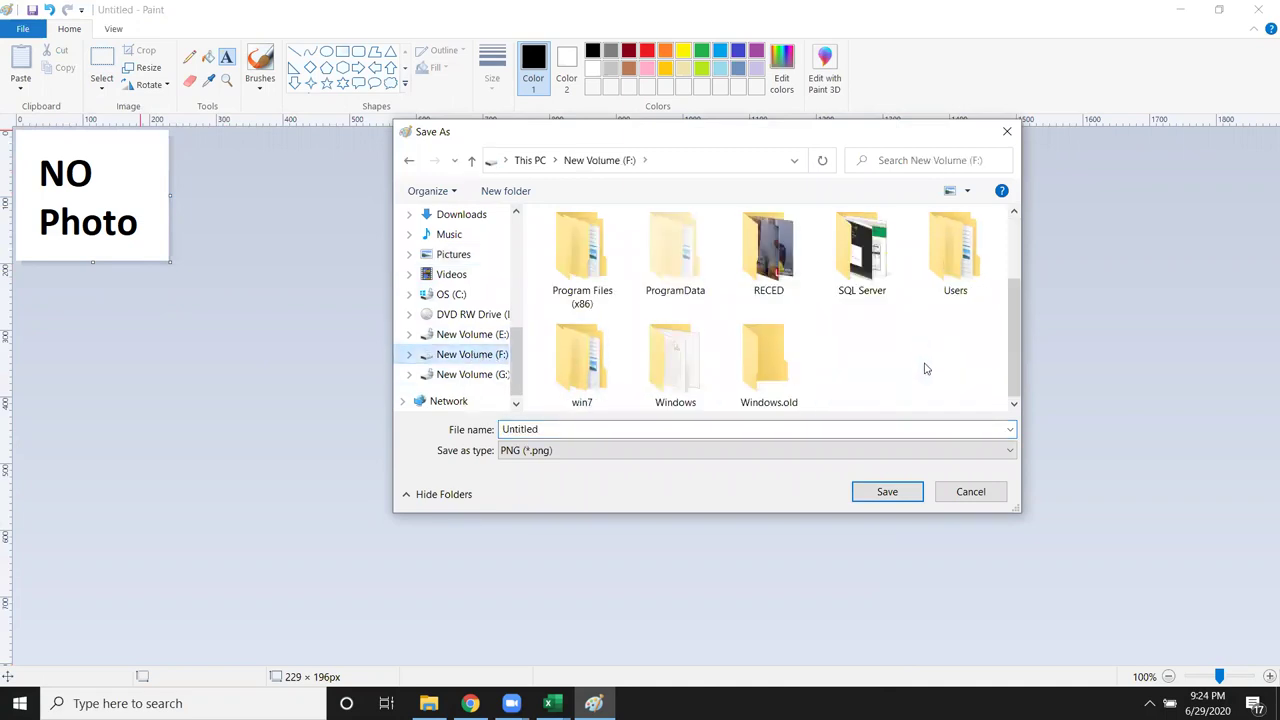
scroll(948, 358, up, 2)
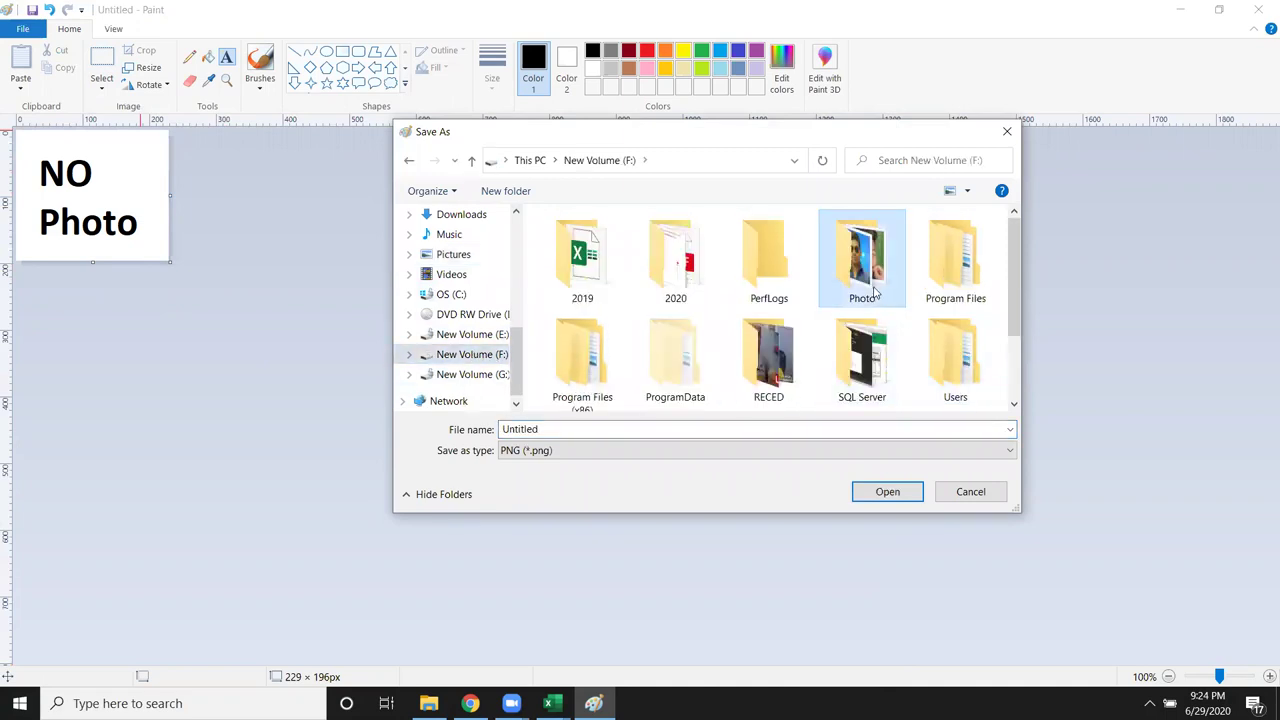
double_click(862, 250)
double_click(535, 429)
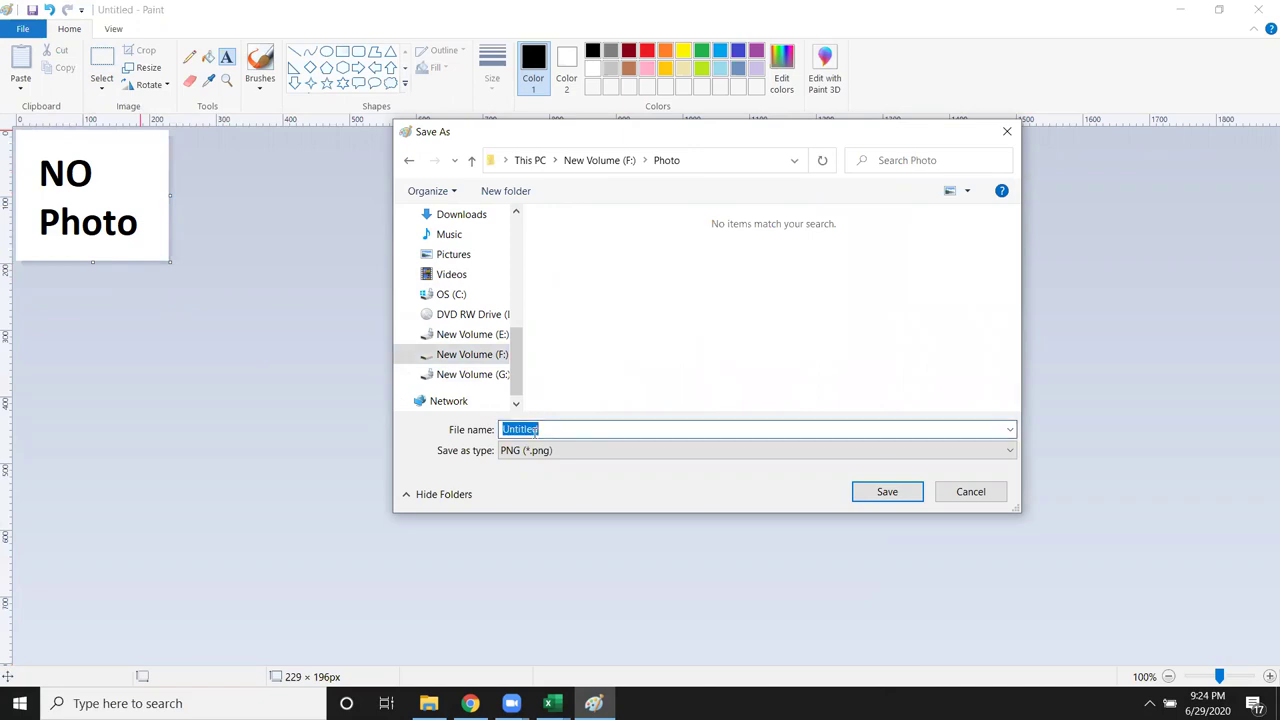
text(NP)
click(557, 451)
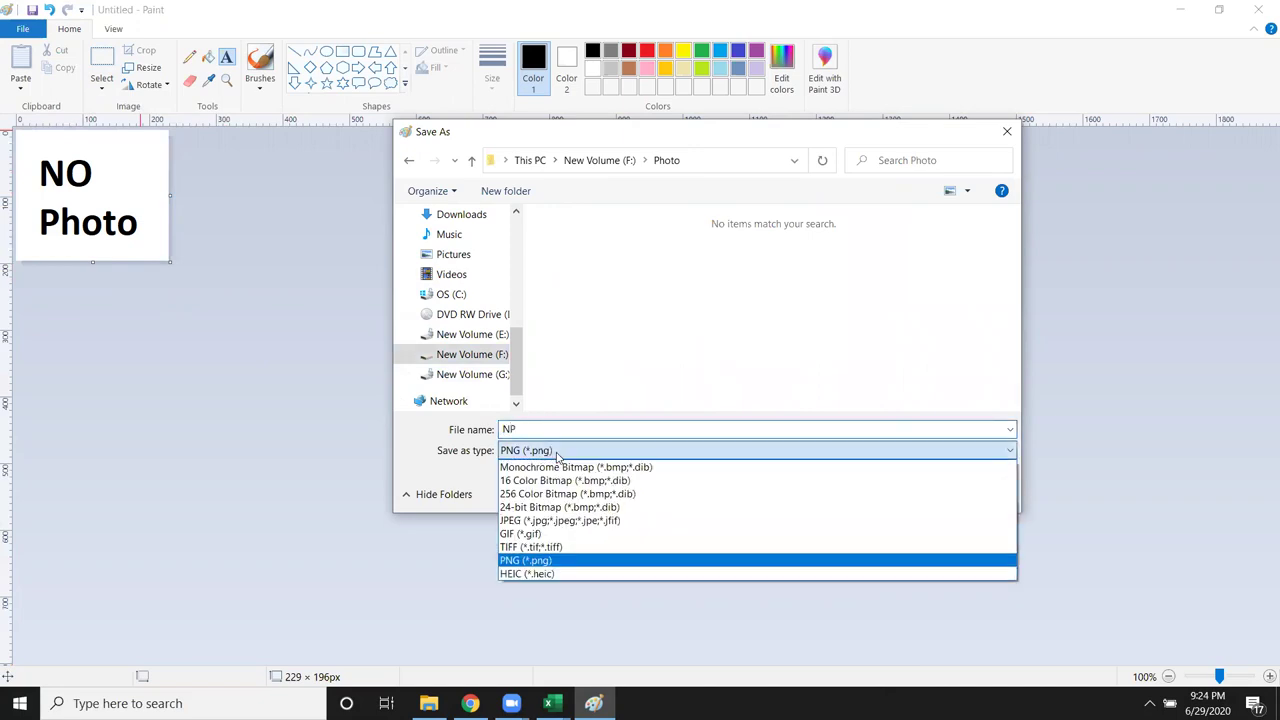
click(560, 520)
click(887, 492)
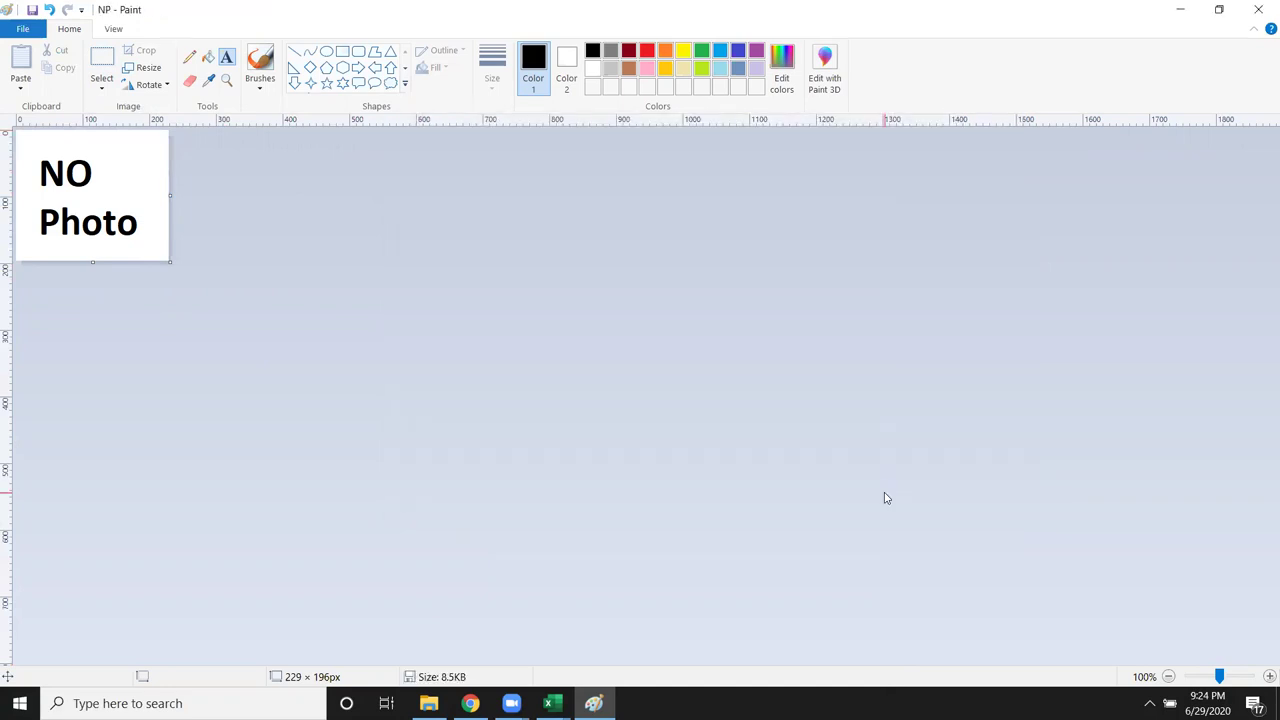
click(1258, 9)
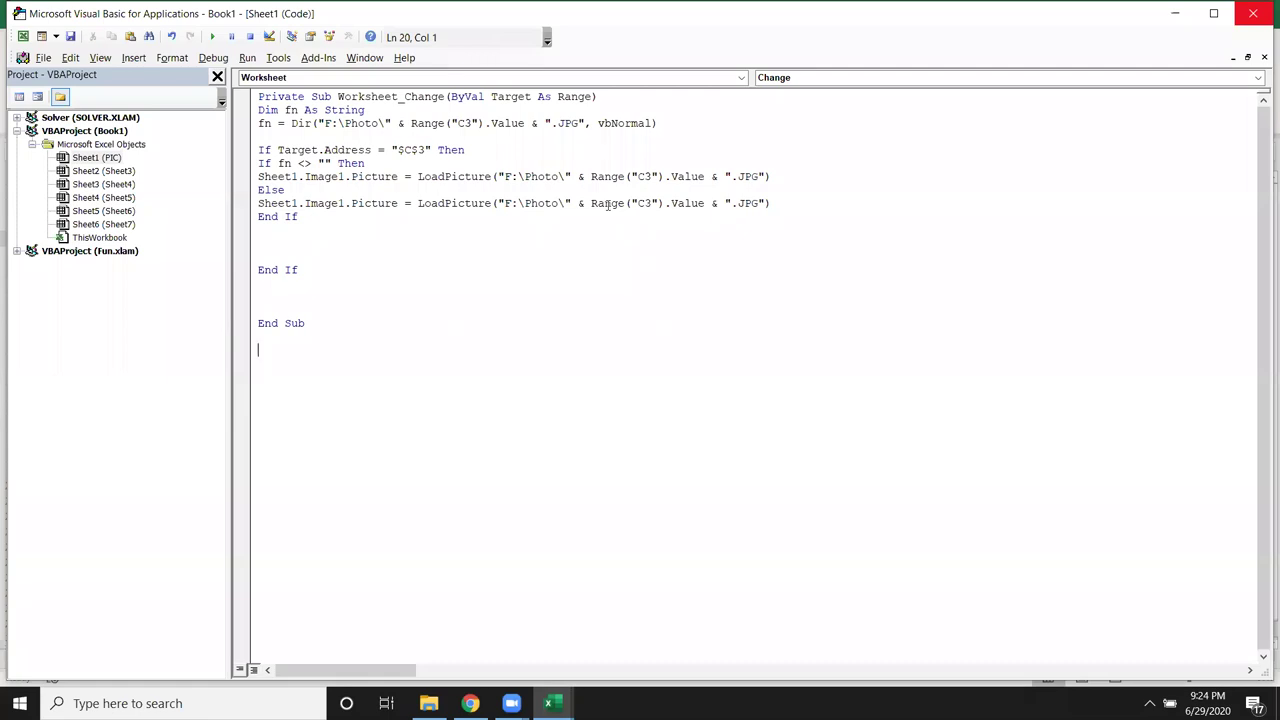
click(706, 203)
- Replace the C3 roll-number part of the Else path so it loads F:\Photo\NP.JPG
drag(577, 203, 706, 203)
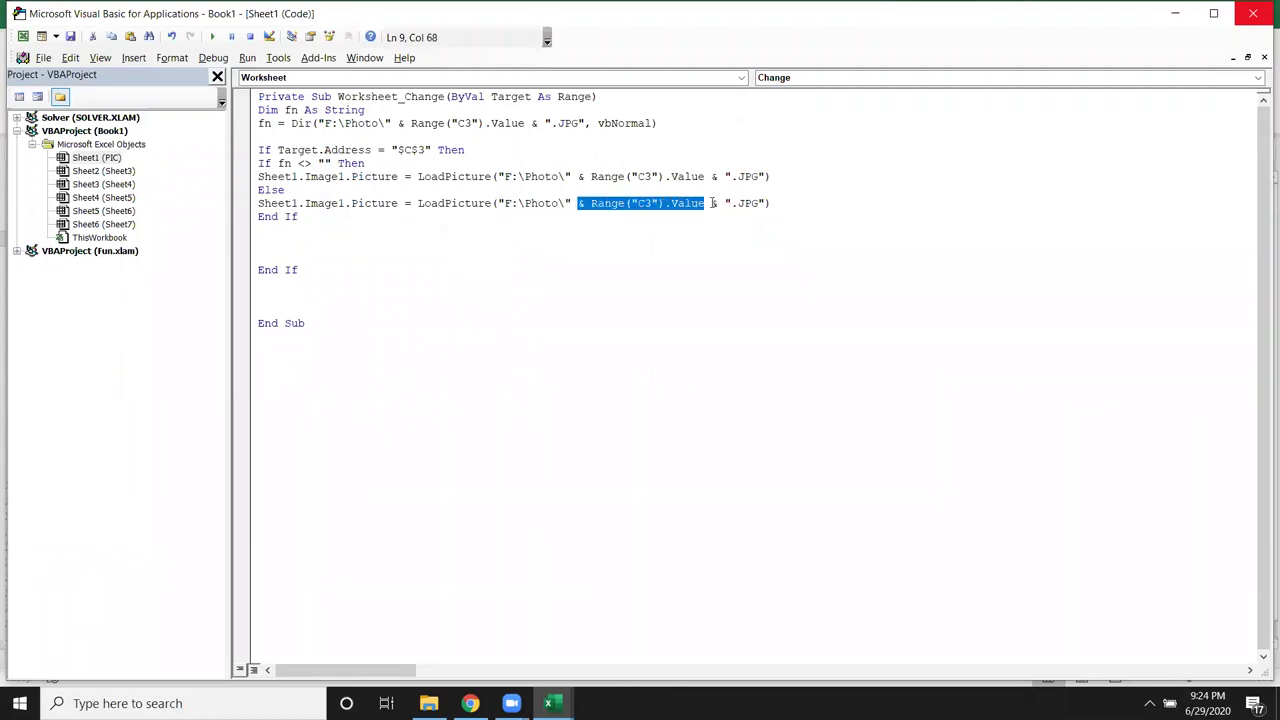
key(Delete)
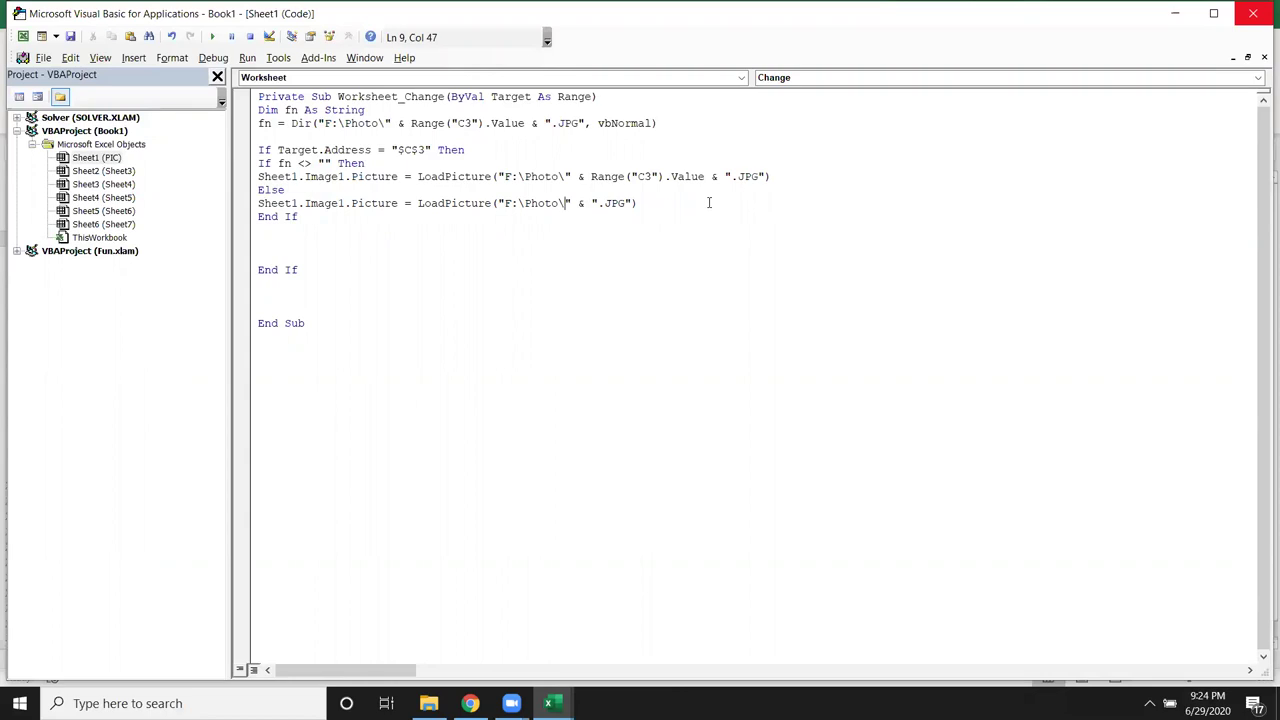
key(Delete)
key(Delete)
key(Delete)
key(Delete)
key(Delete)
text(NE)
click(399, 242)
click(337, 230)
- Enter roll numbers 1, 2, 6, 7 and 1 in C3, checking that 6 shows NO Photo
key(alt+F11)
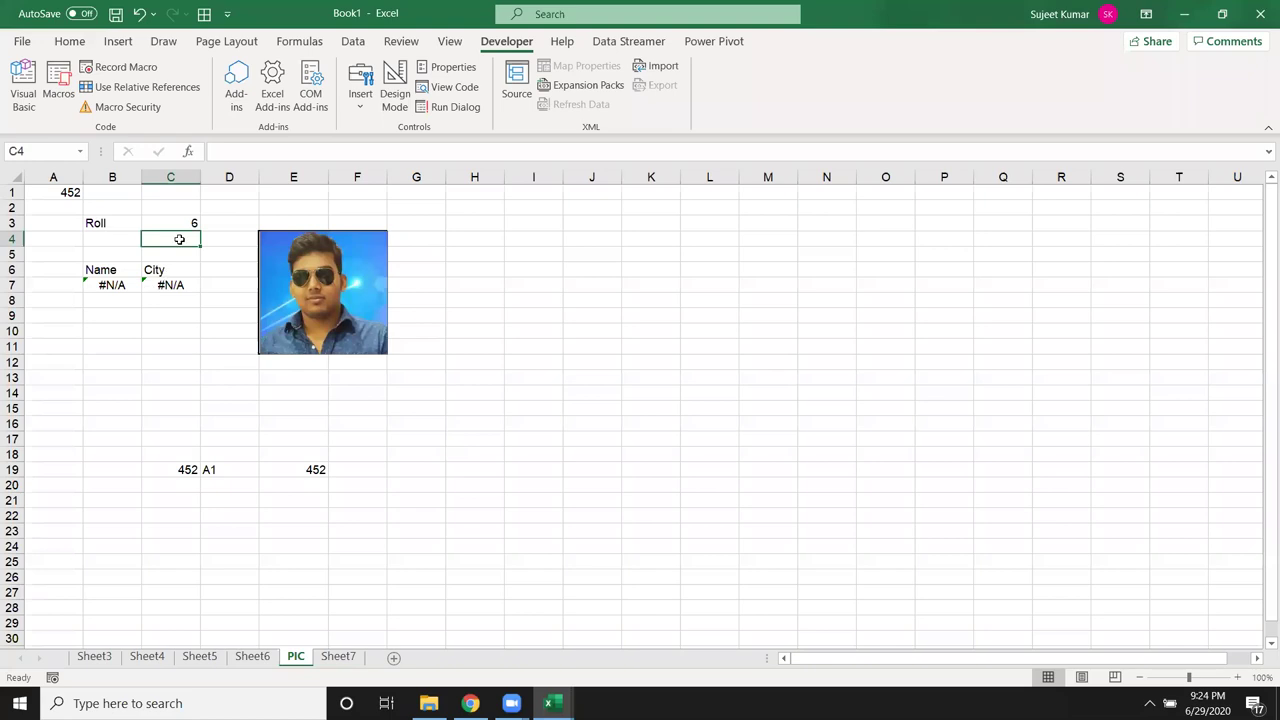
click(191, 223)
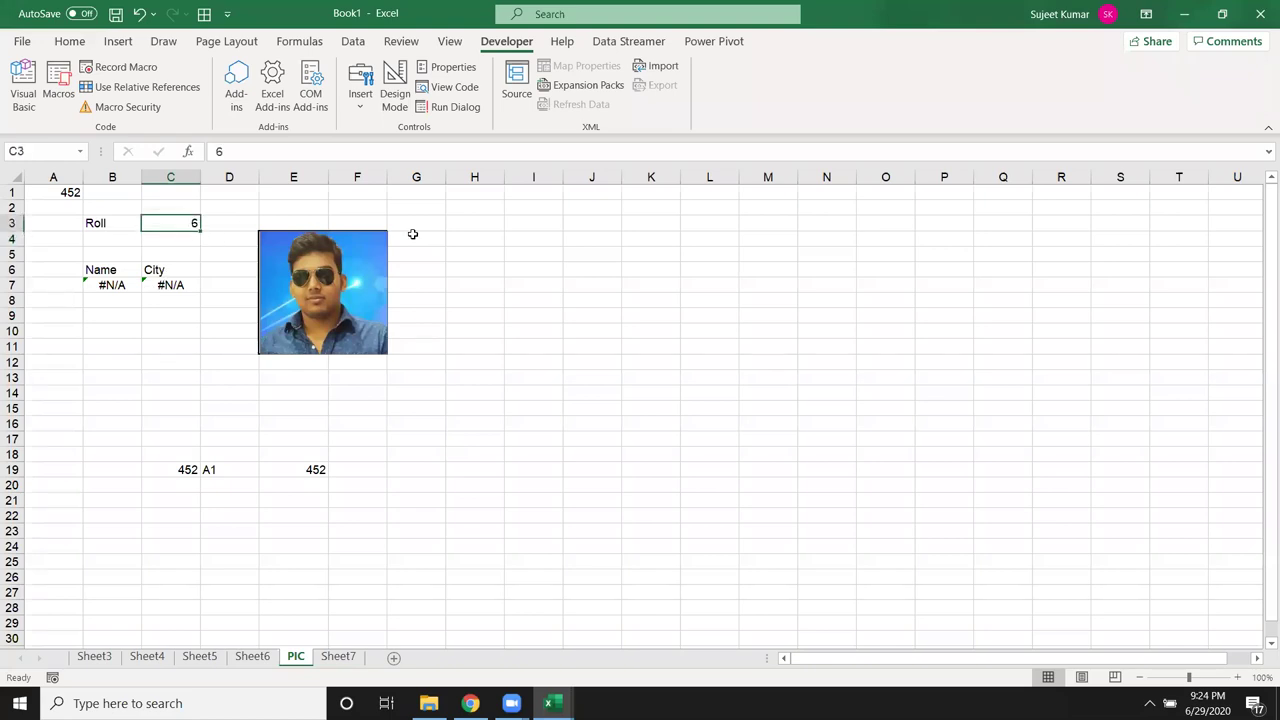
text(1)
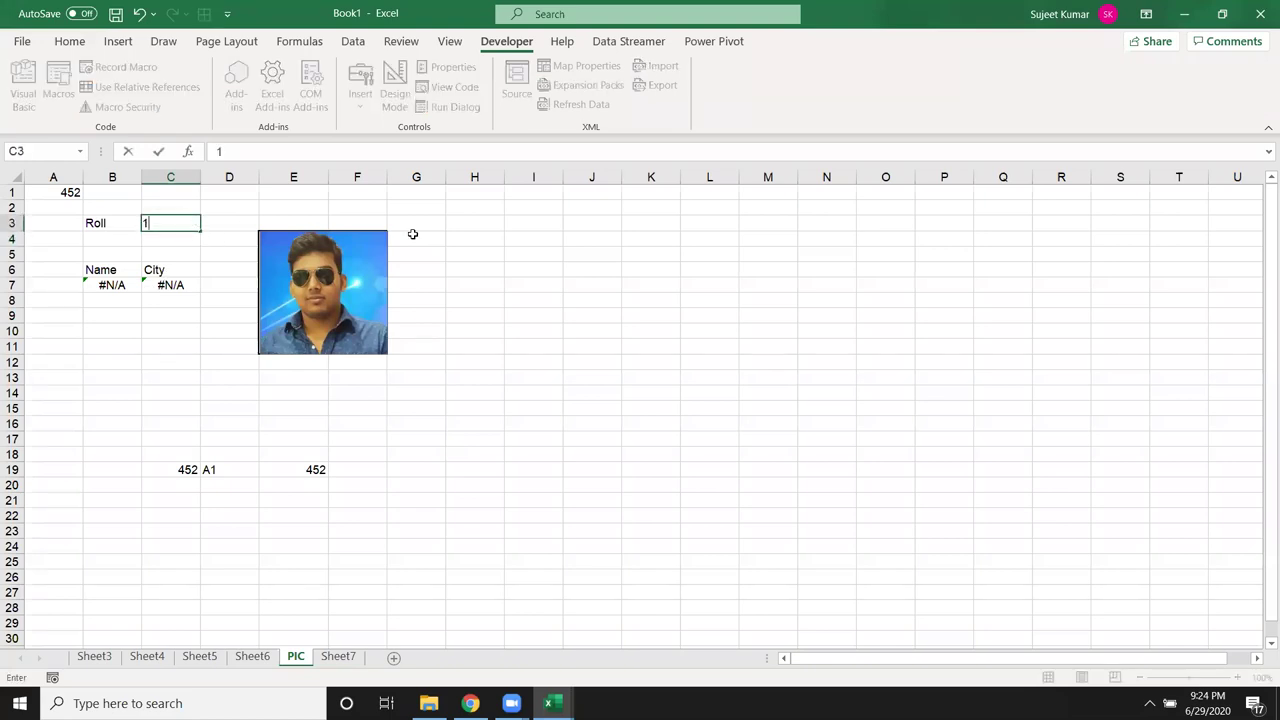
key(Return)
key(Up)
text(2)
key(Return)
key(Up)
text(6)
key(Return)
key(Up)
text(6)
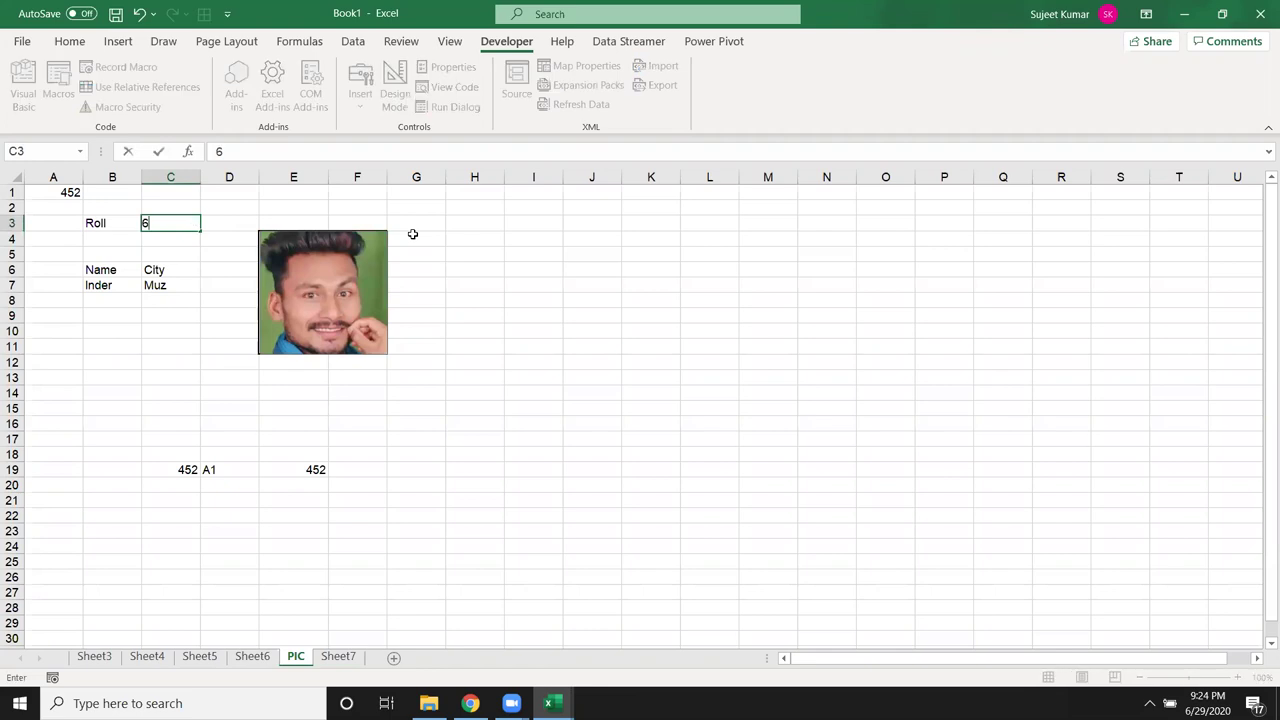
key(Return)
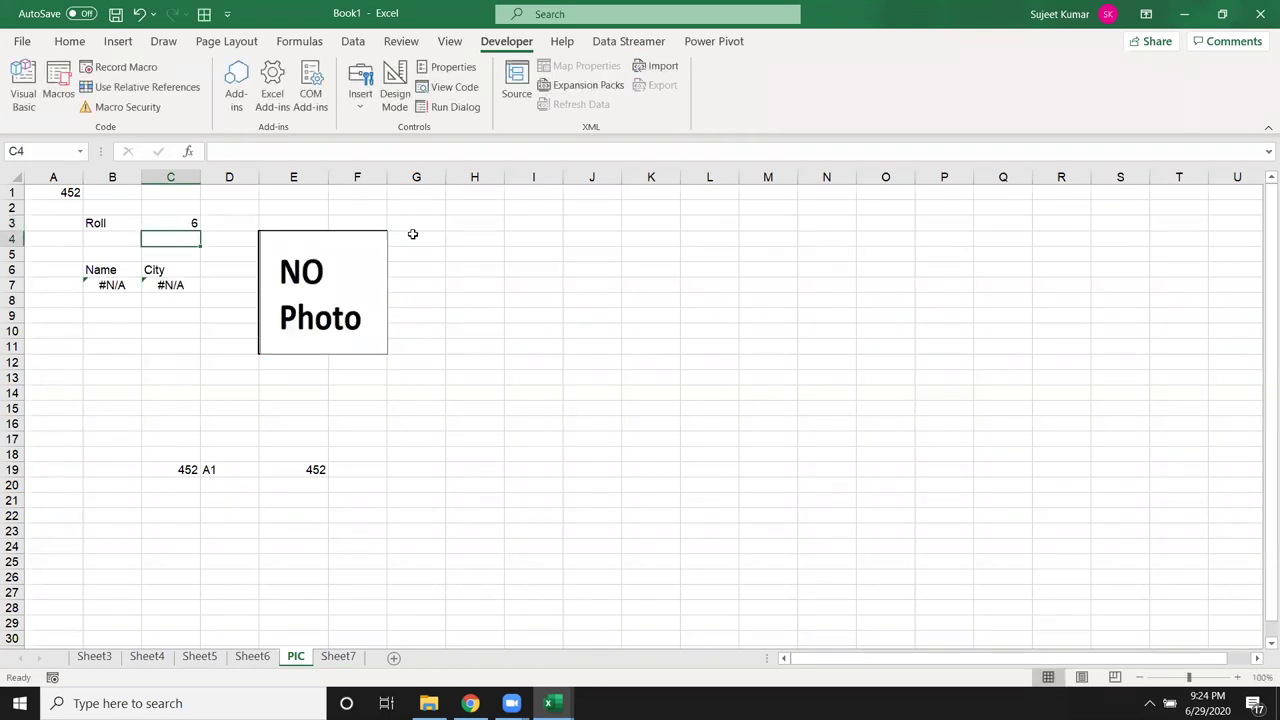
key(Up)
text(7)
key(Return)
key(Up)
text(1)
key(Return)
key(alt+F11)
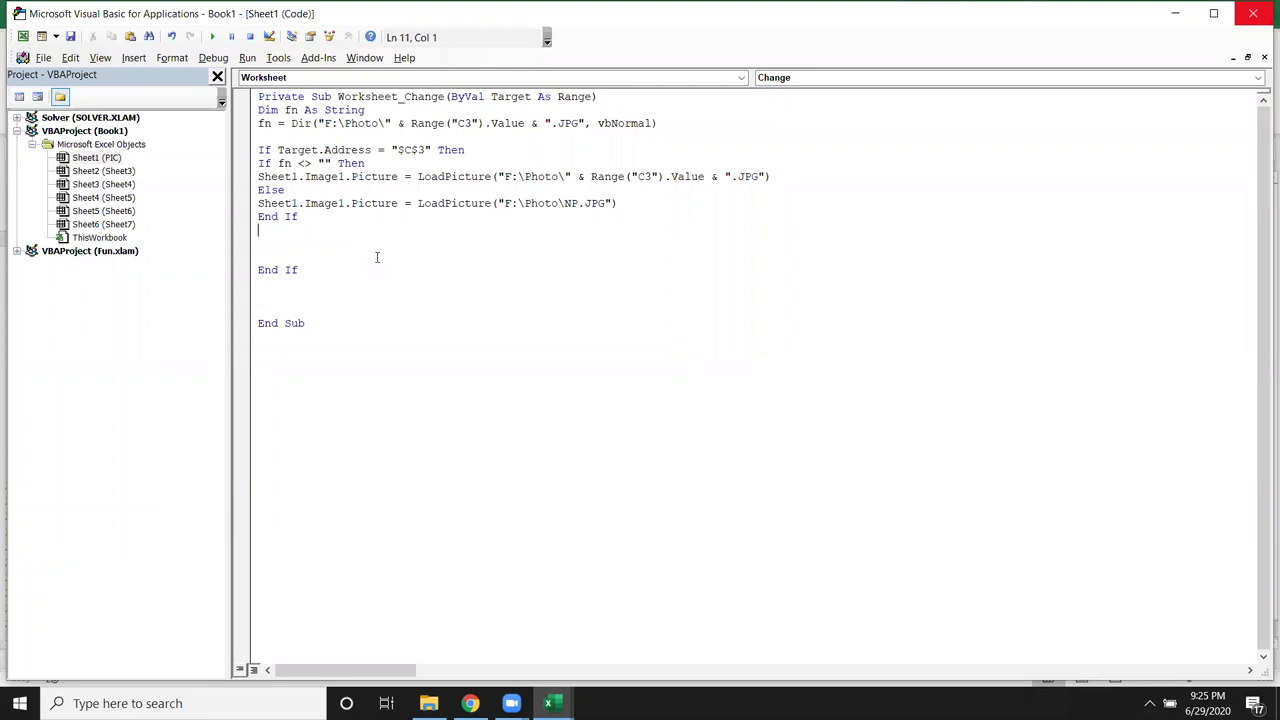
- Switch between the worksheet and the macro code to check the roll number in C3
key(alt+F11)
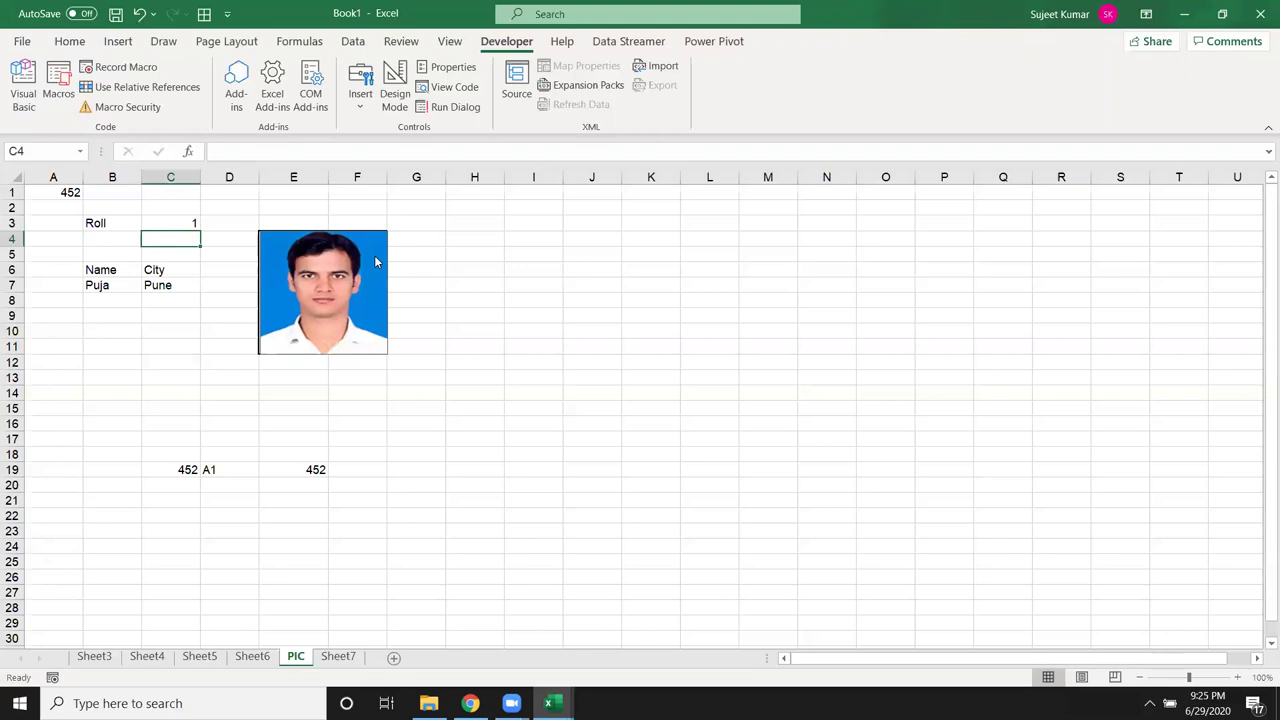
key(alt+F11)
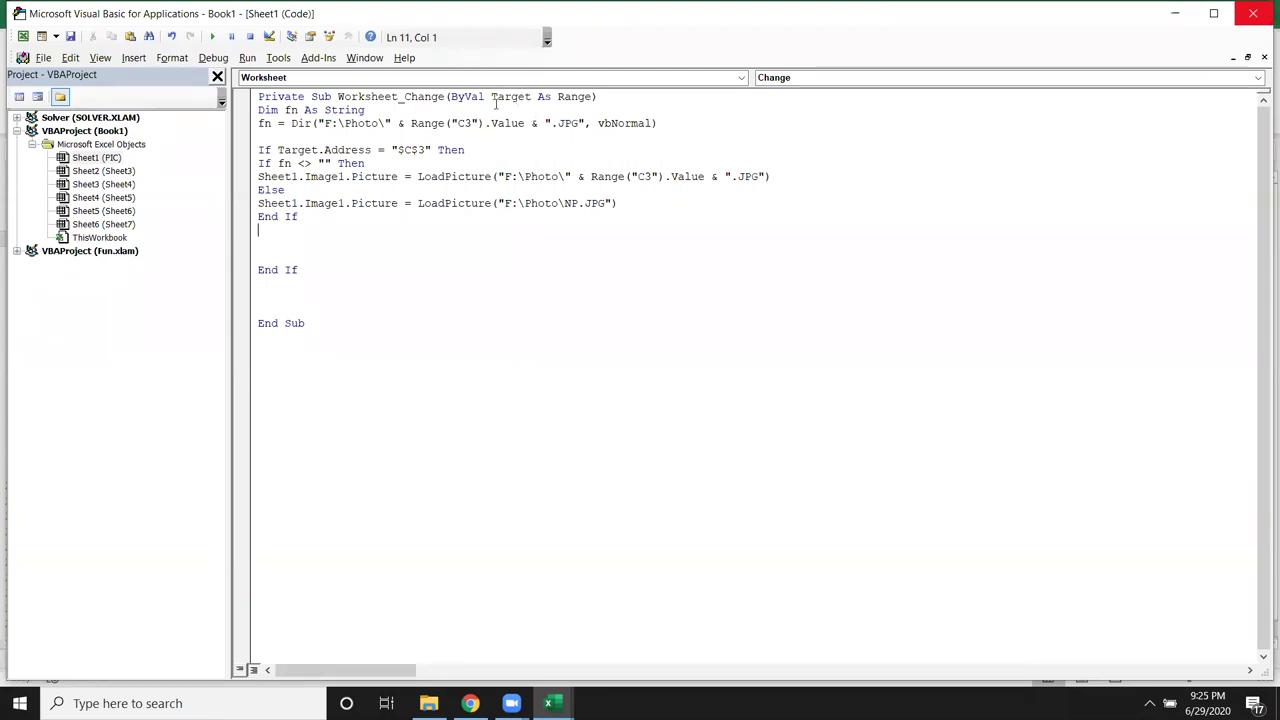
key(alt+F11)
click(181, 222)
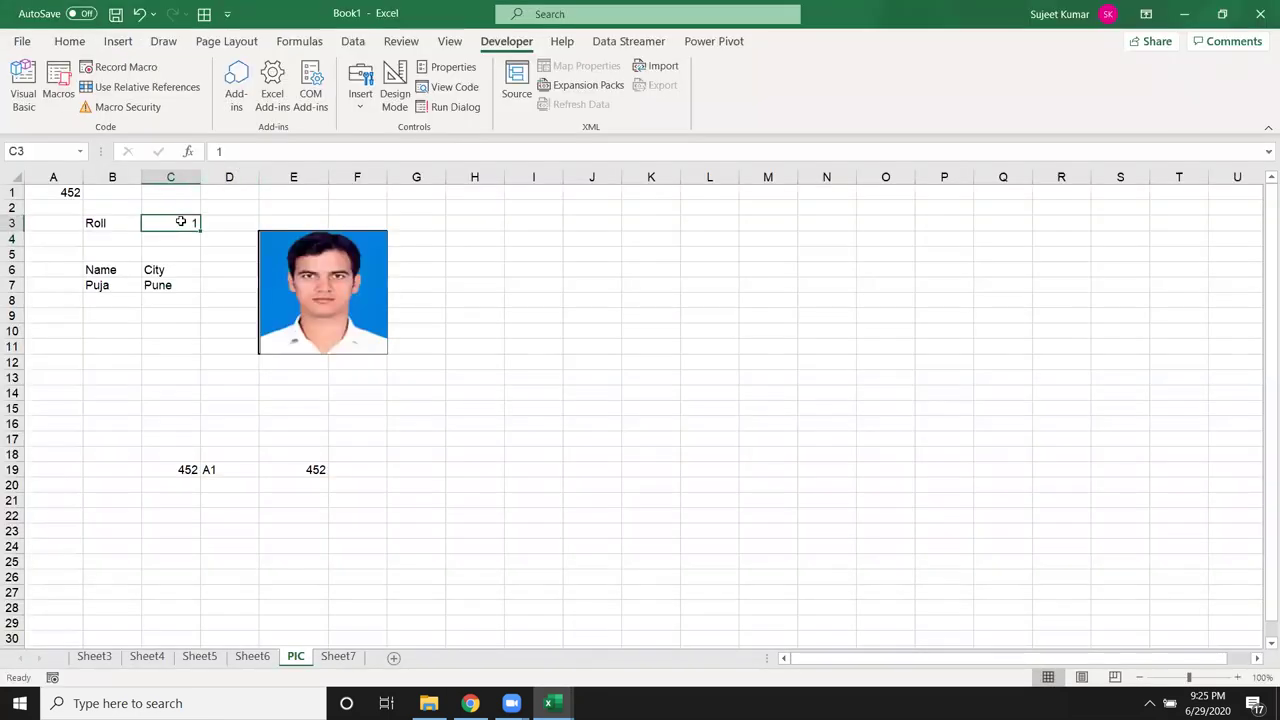
key(alt+F11)
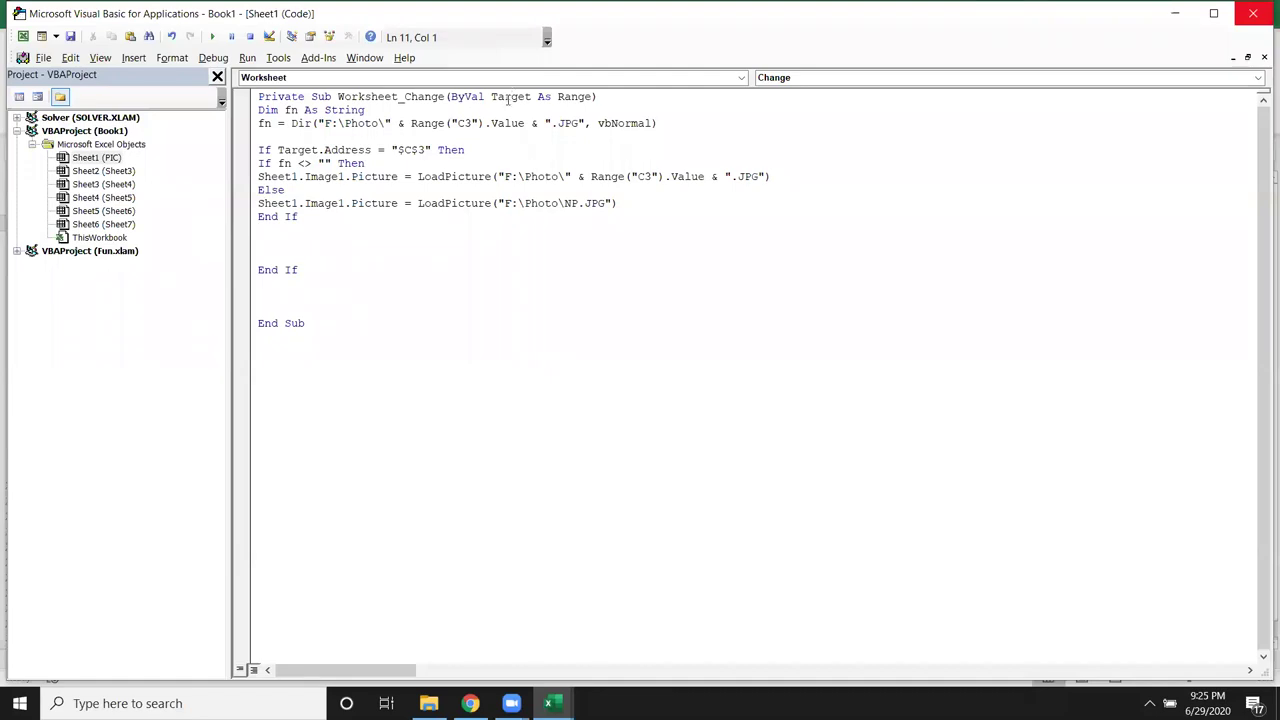
- Start a Dim r As Range declaration before End Sub, then delete it again
double_click(507, 97)
click(266, 294)
text(dim r as)
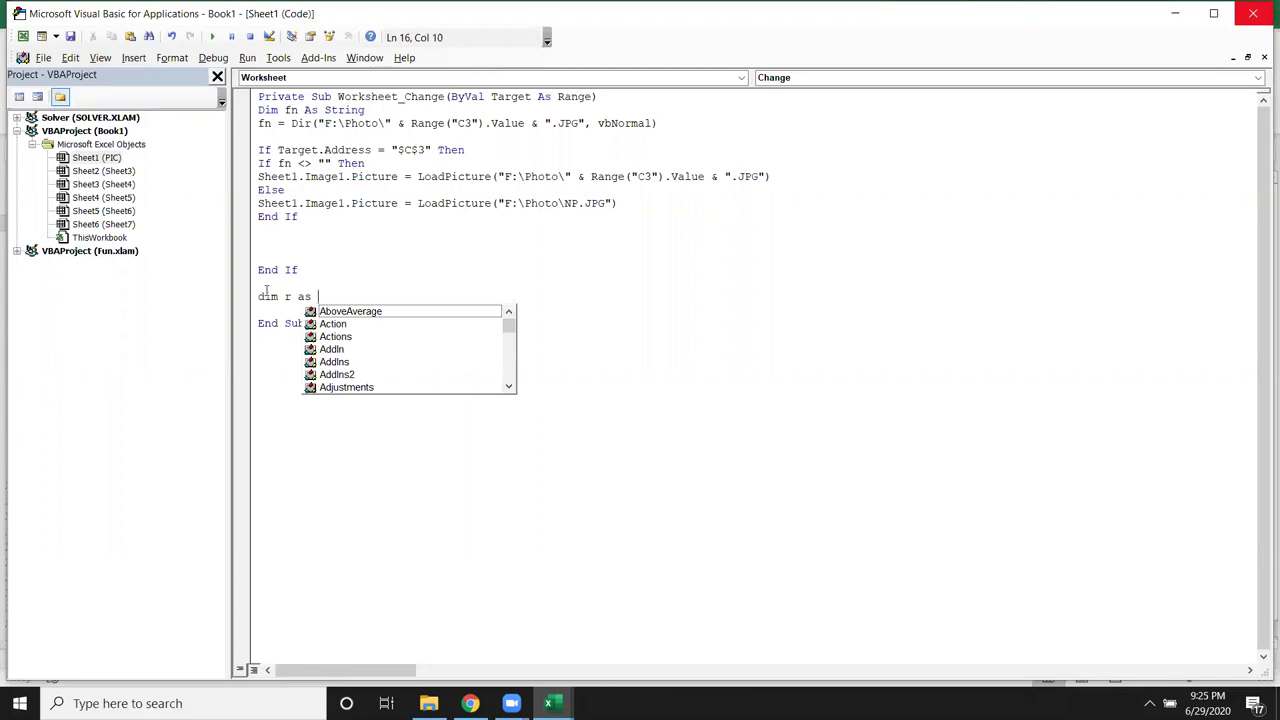
text( ra)
key(Escape)
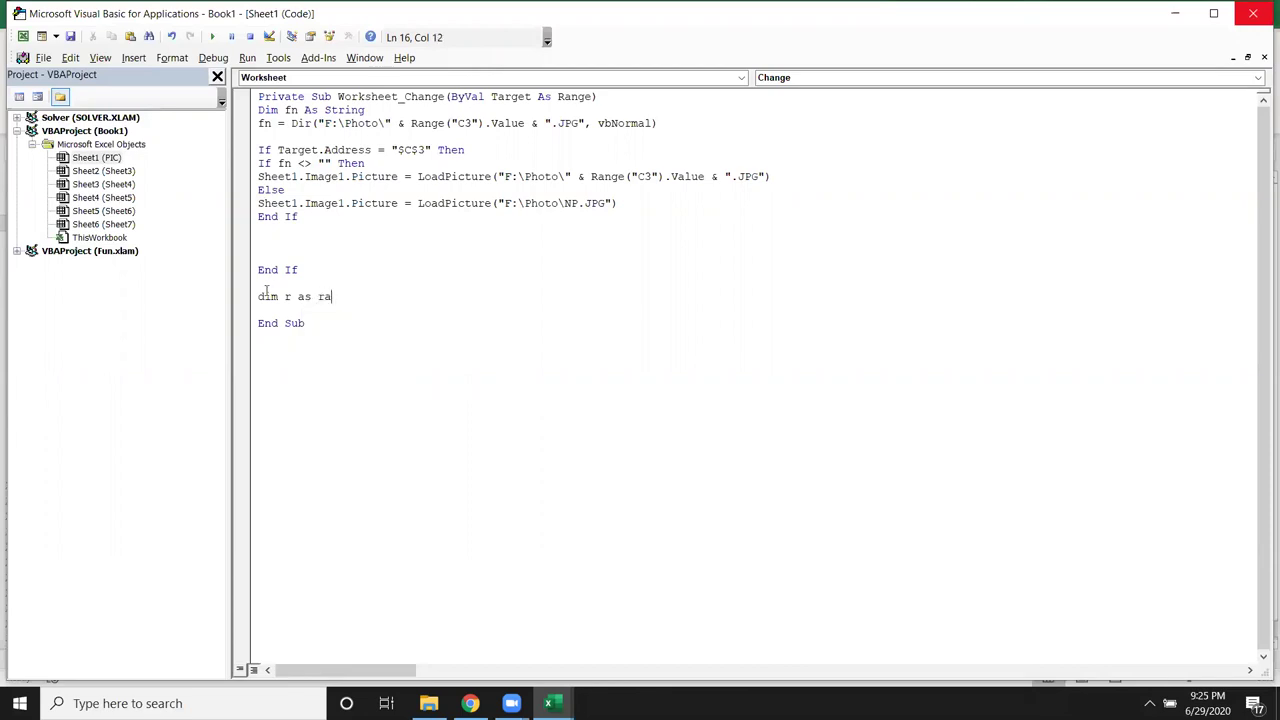
key(shift+Down)
click(243, 298)
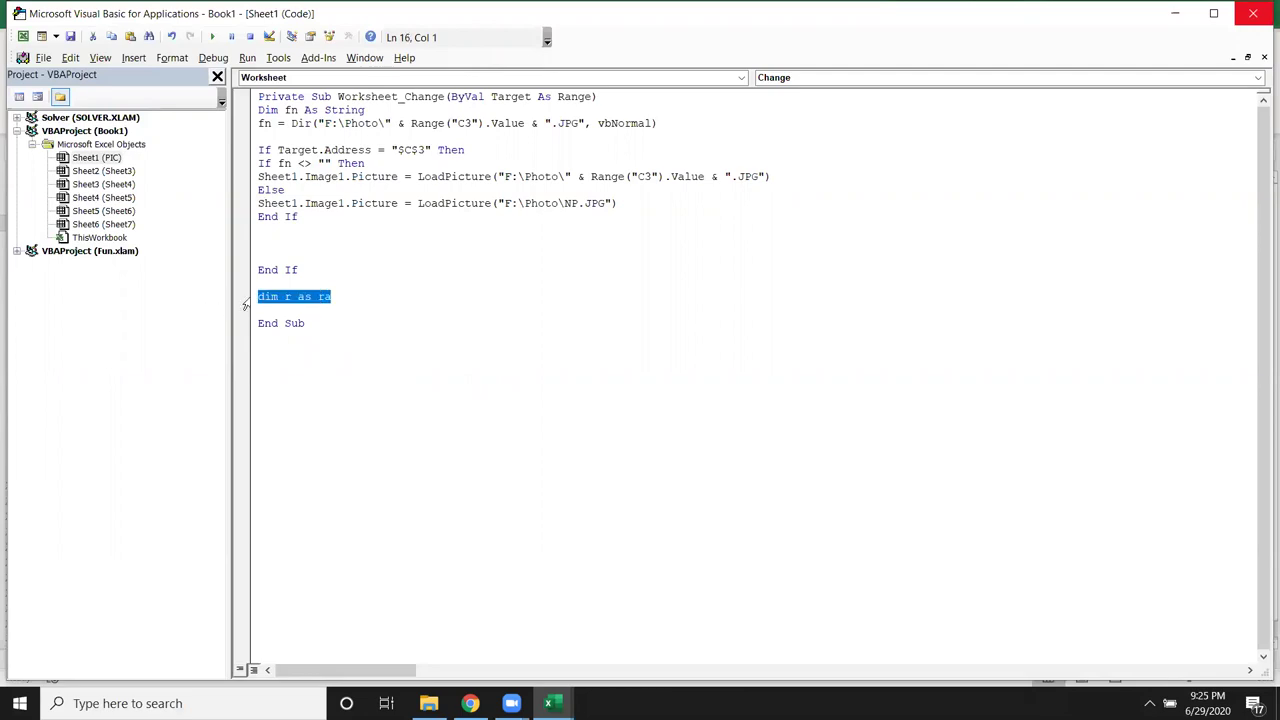
key(Delete)
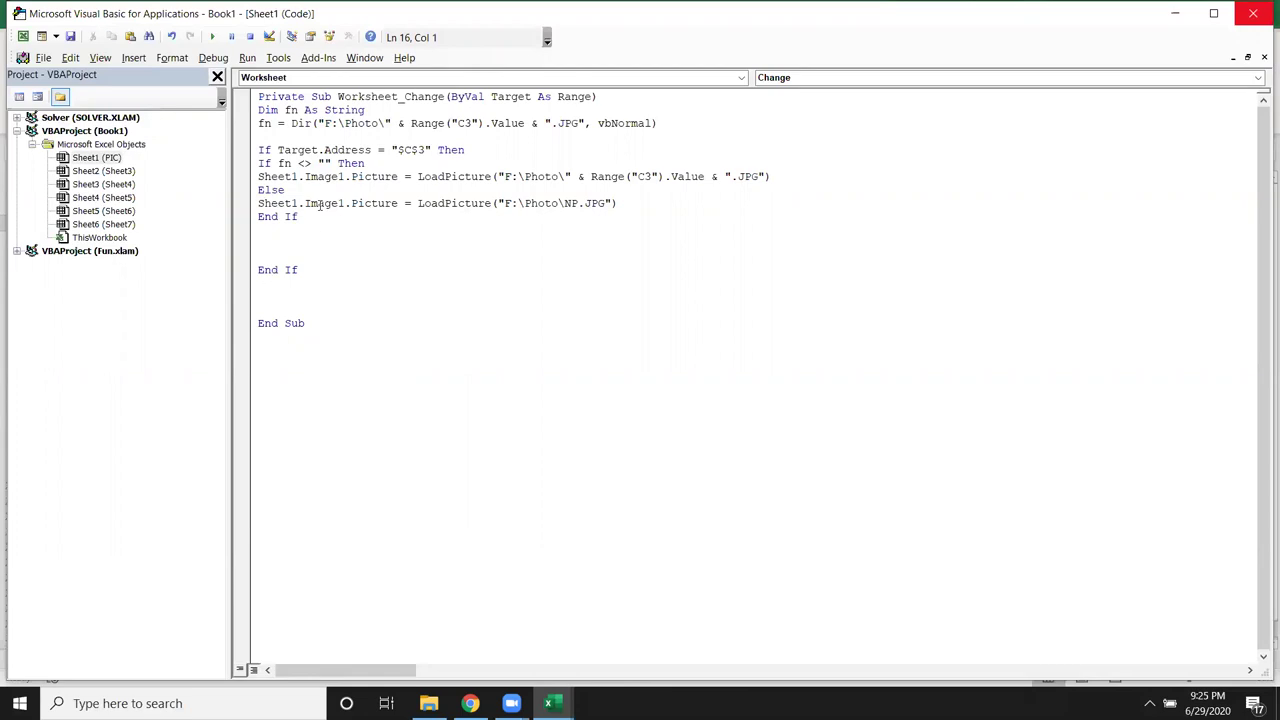
click(346, 226)
- Clear the stray 's' entered in cell B9 of the worksheet
key(alt+F11)
click(128, 318)
text(s)
click(120, 348)
click(117, 316)
key(Delete)
key(alt+F11)
- Cut the fn = Dir line and paste it under If Target.Address = "$C$3"
double_click(303, 155)
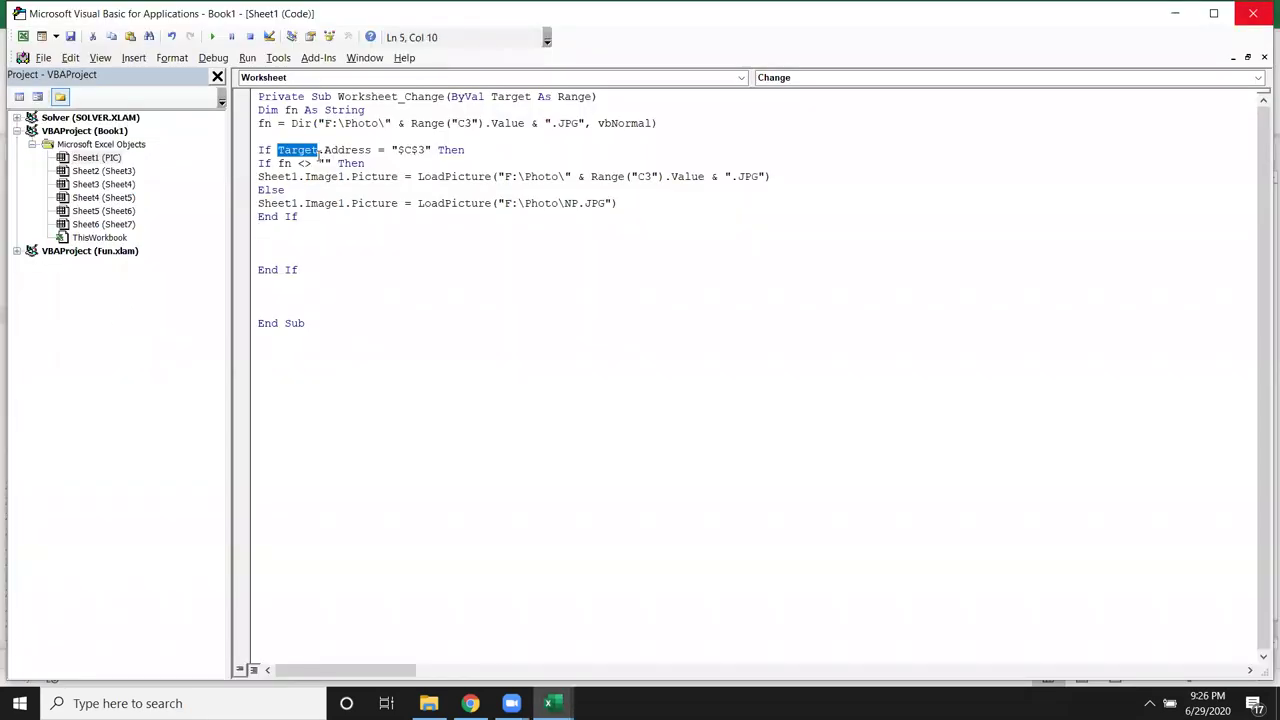
double_click(411, 151)
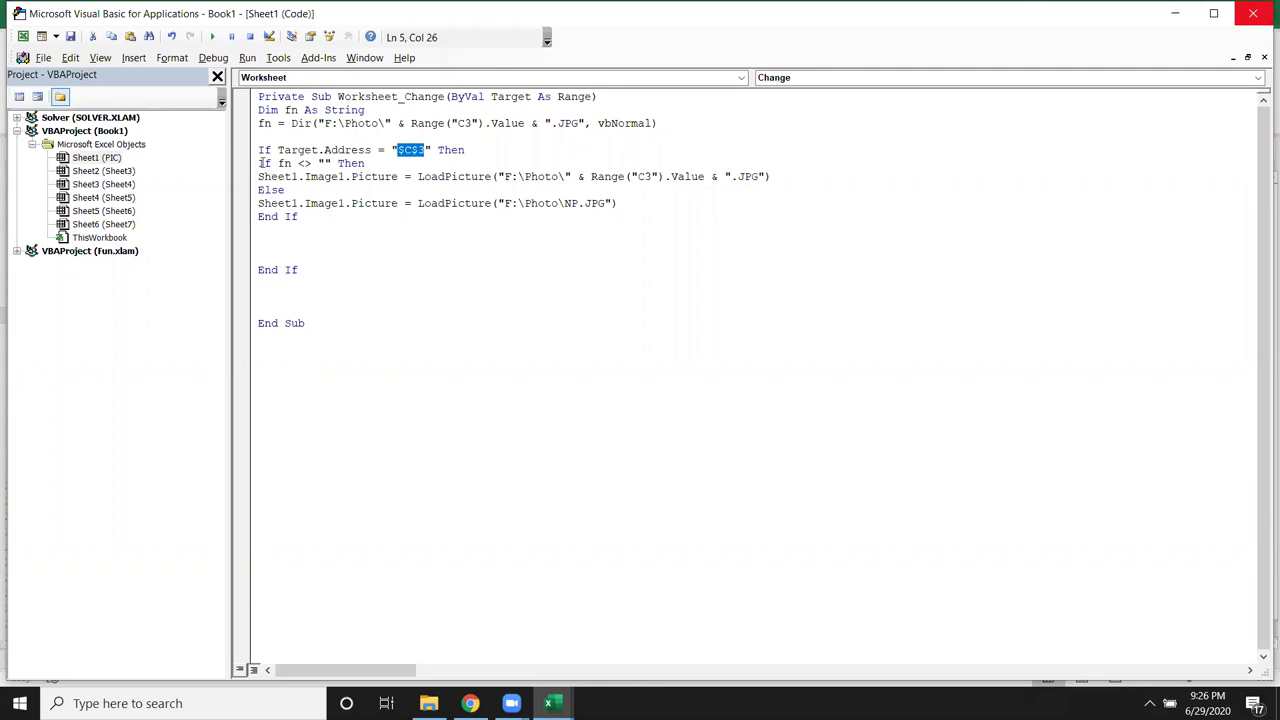
click(248, 122)
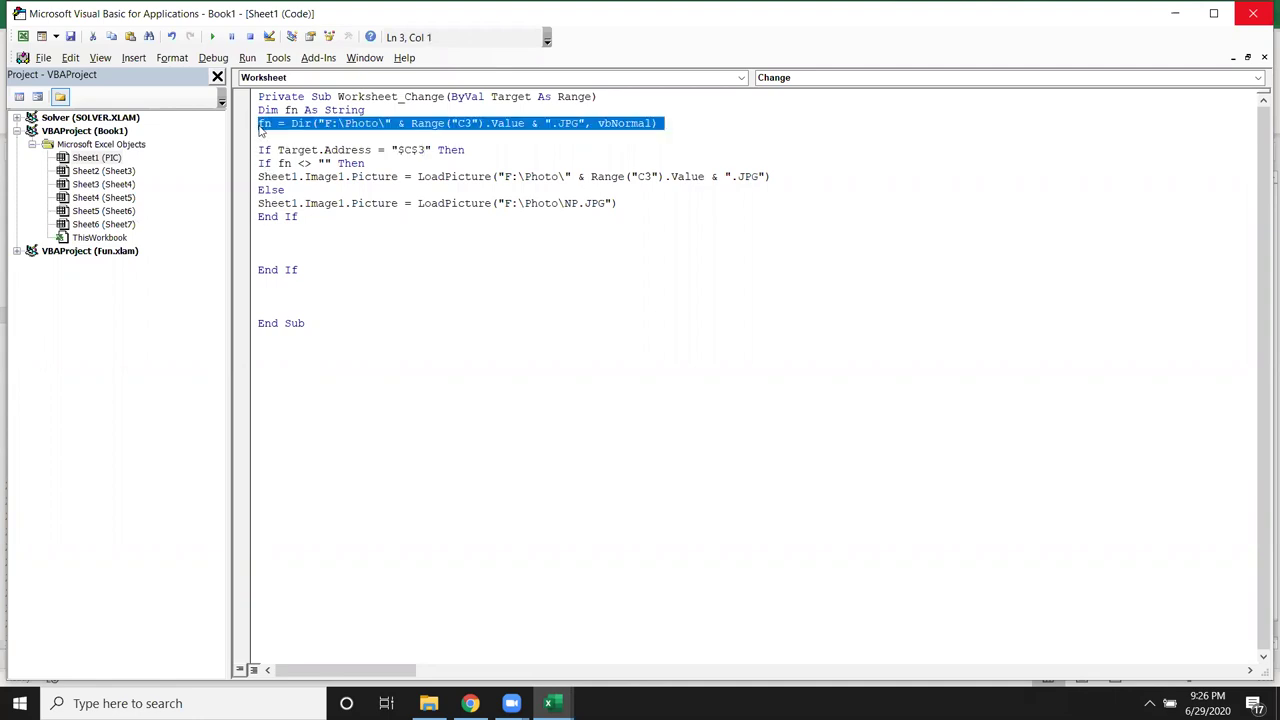
key(ctrl+x)
click(464, 137)
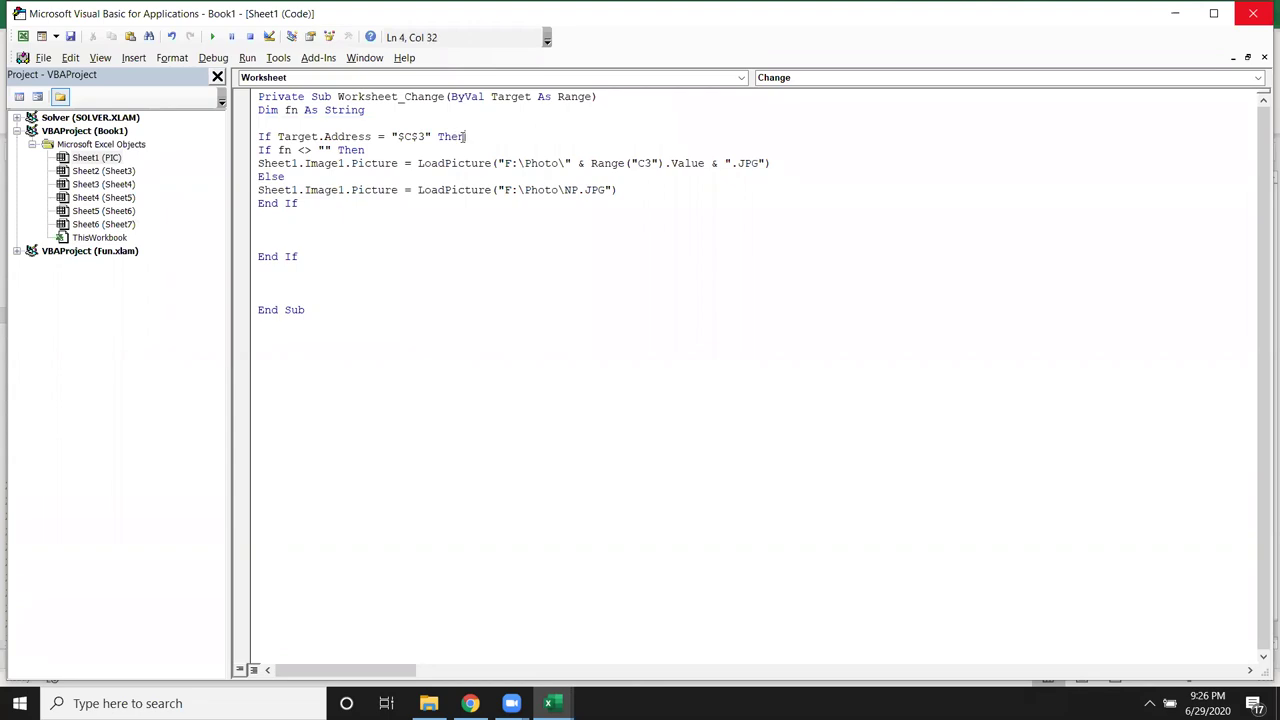
key(Return)
key(ctrl+v)
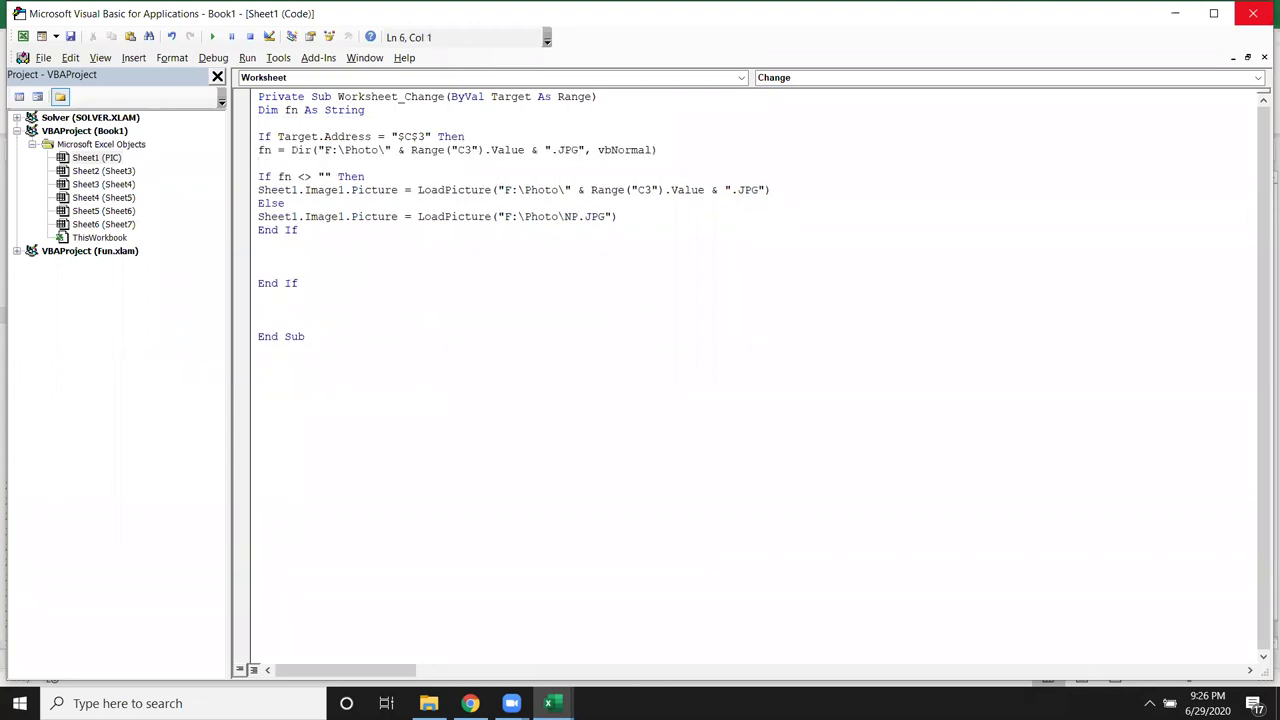
key(Delete)
click(524, 224)
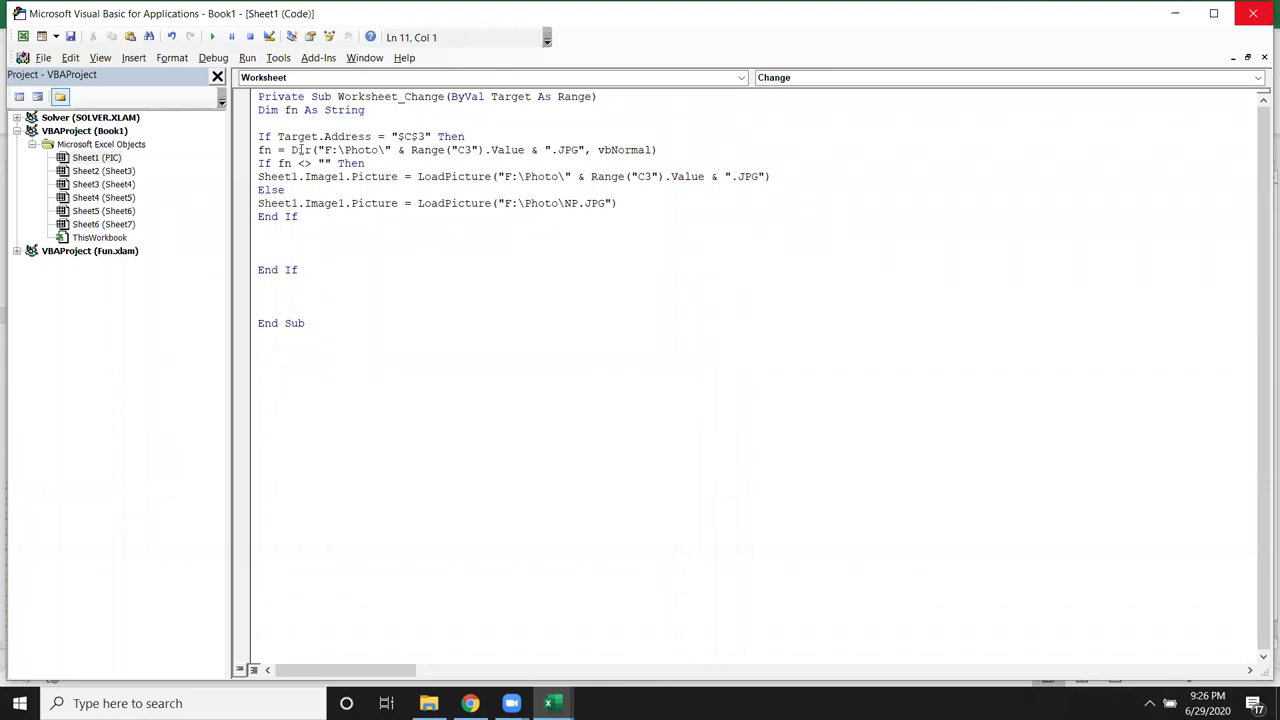
drag(291, 150, 684, 144)
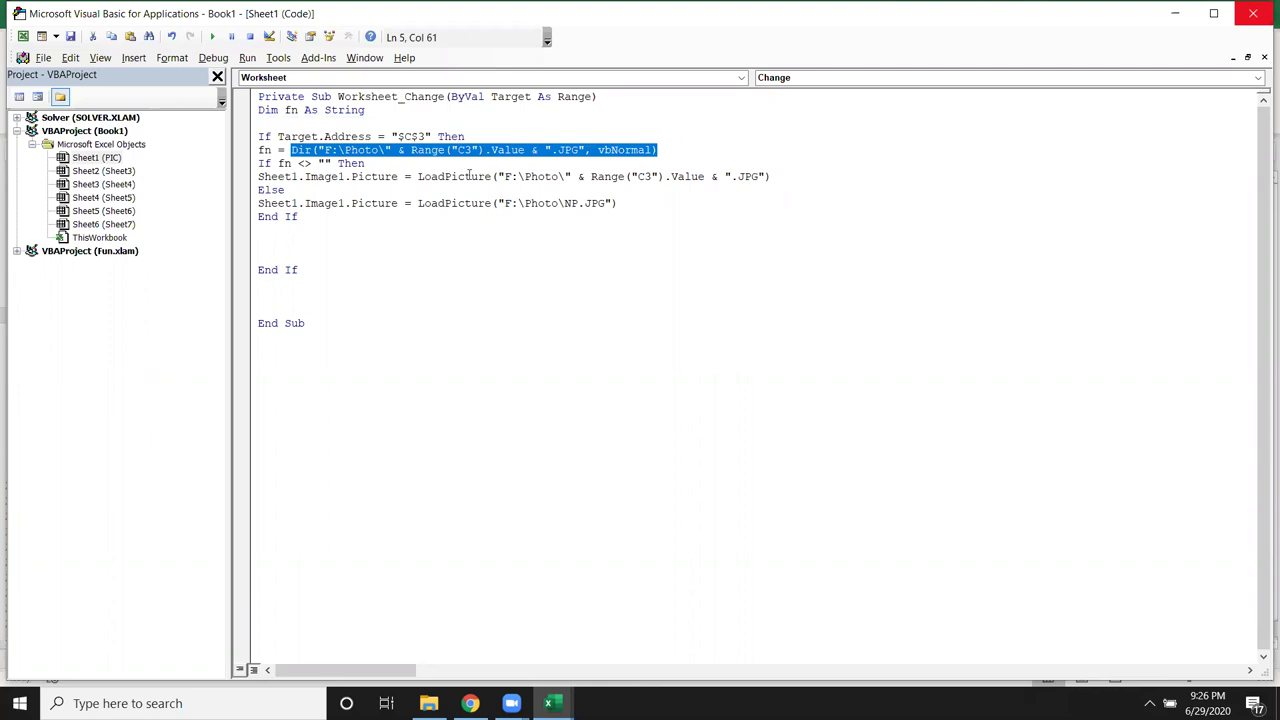
drag(271, 150, 258, 150)
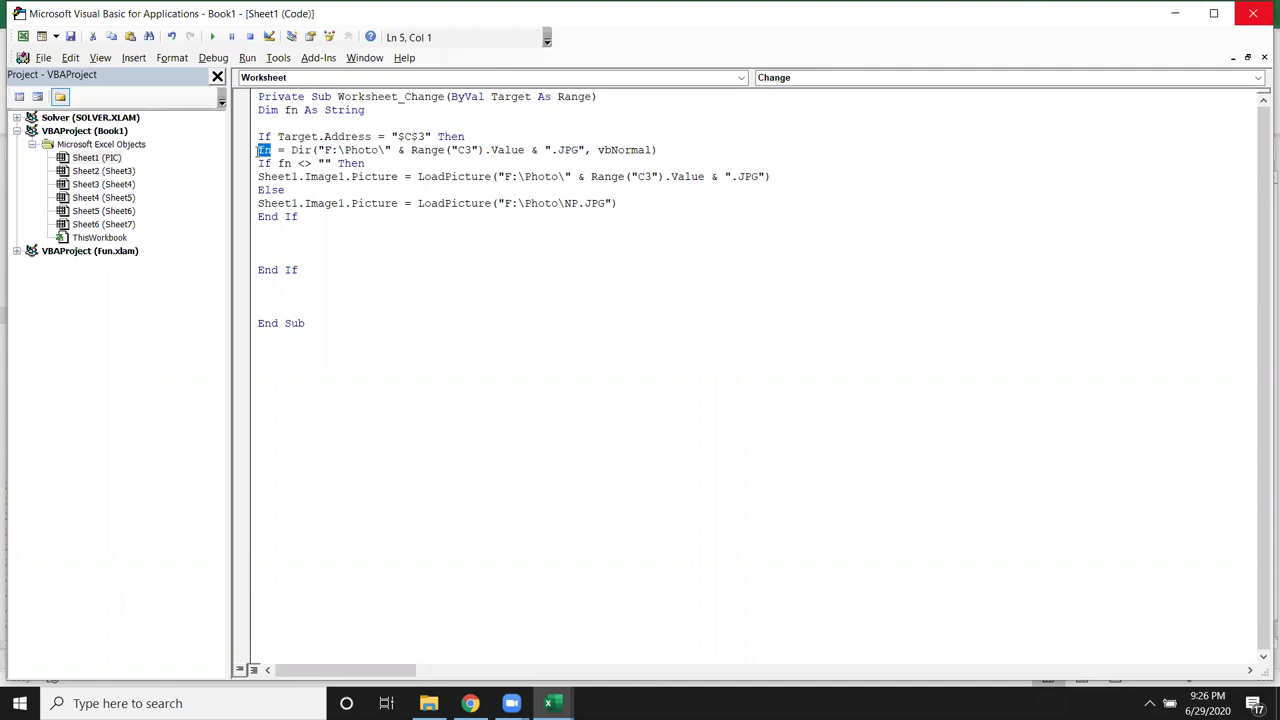
drag(258, 163, 326, 164)
click(326, 164)
drag(259, 176, 770, 177)
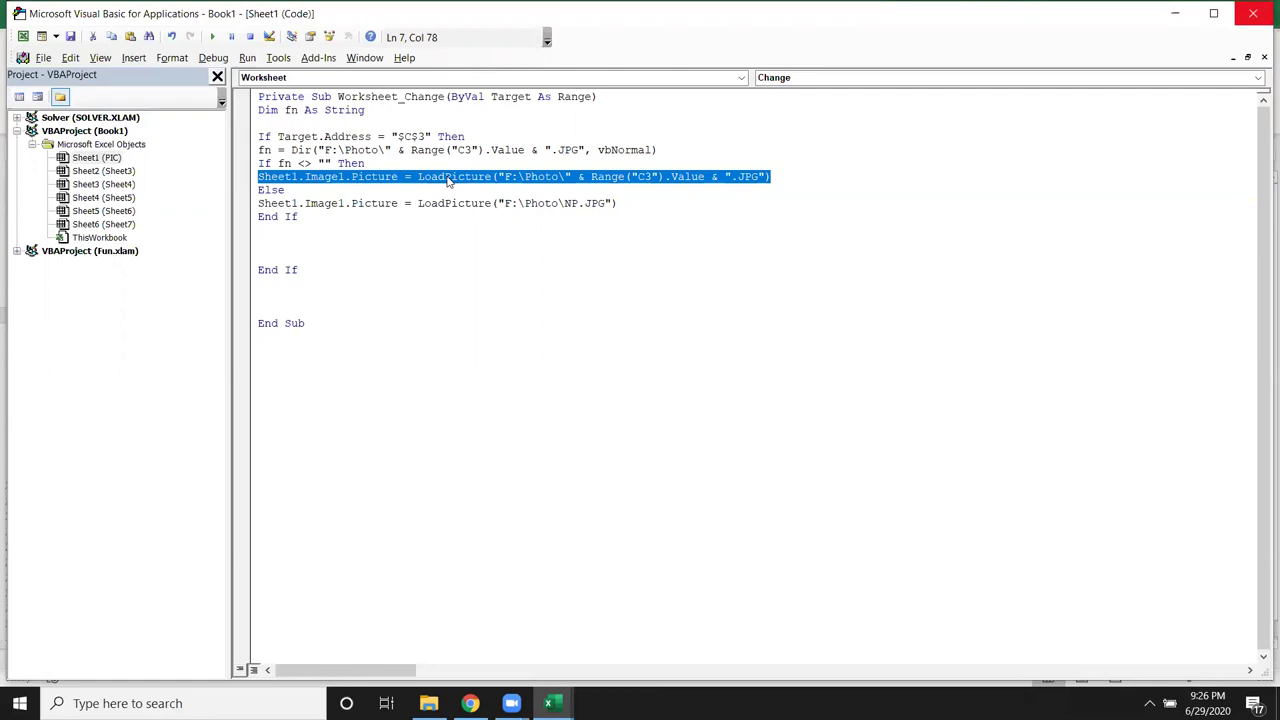
double_click(264, 150)
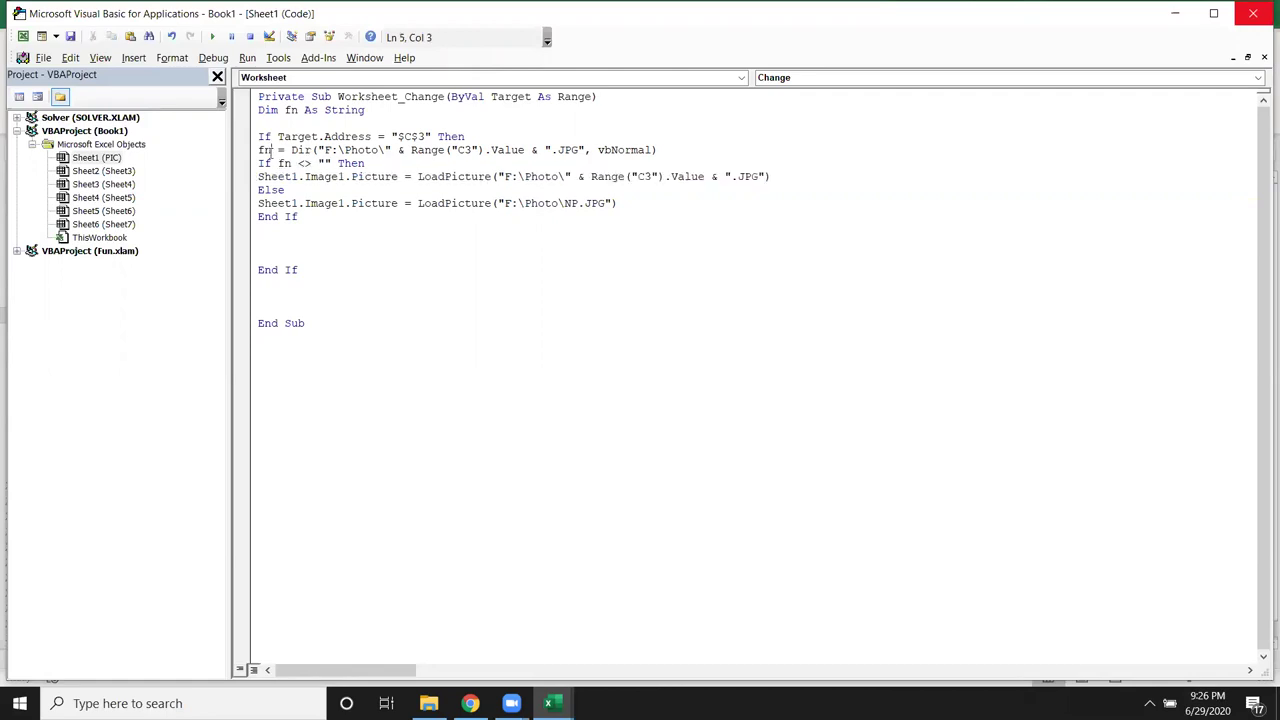
click(256, 203)
drag(256, 203, 614, 203)
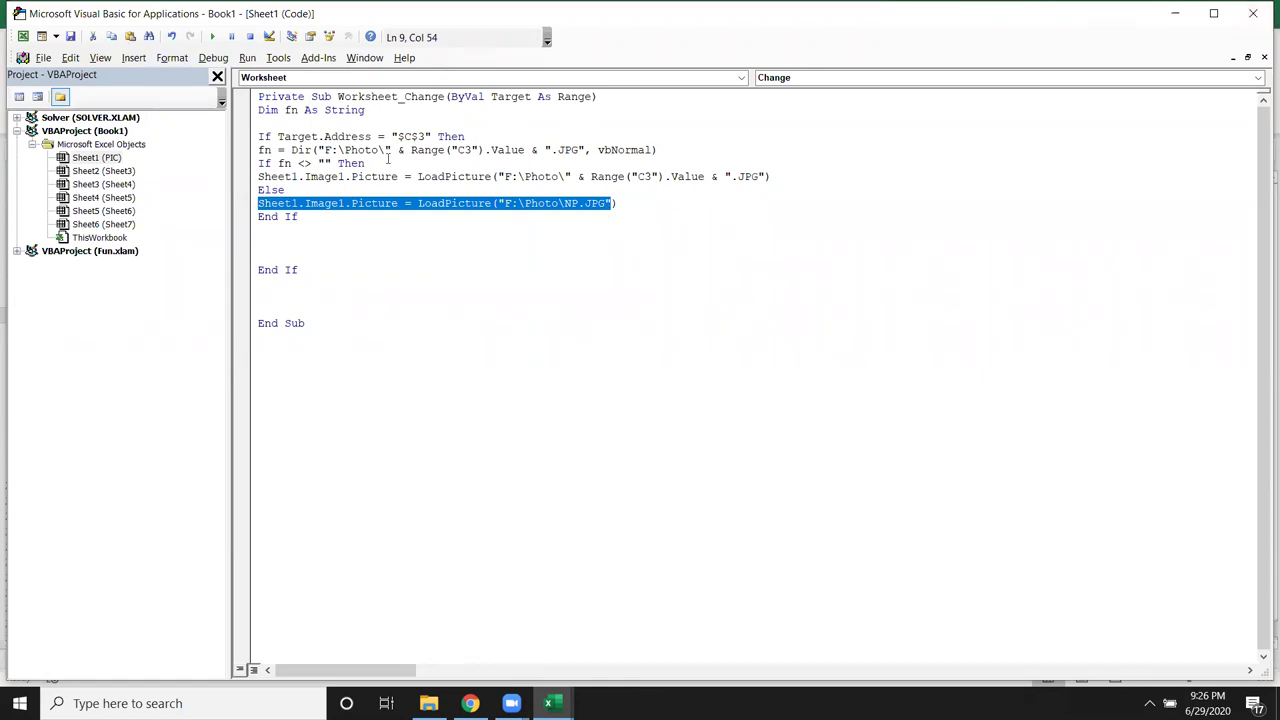
key(alt+F11)
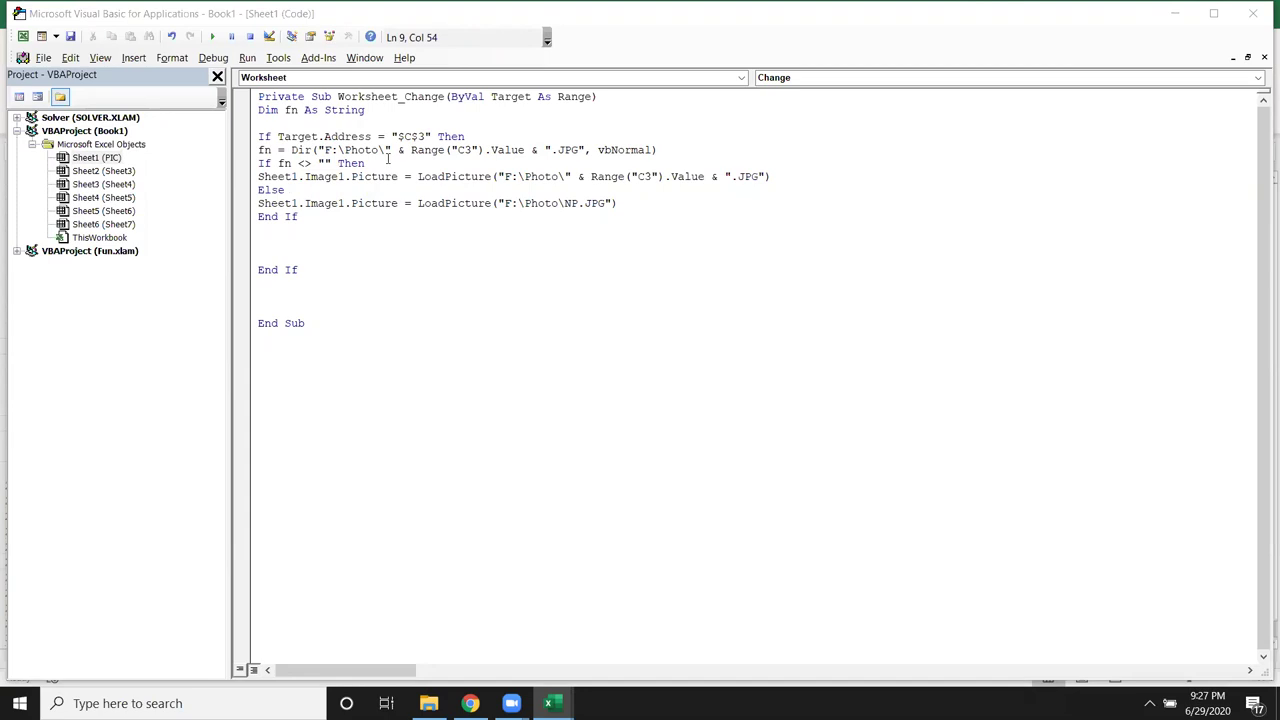
drag(322, 324, 259, 126)
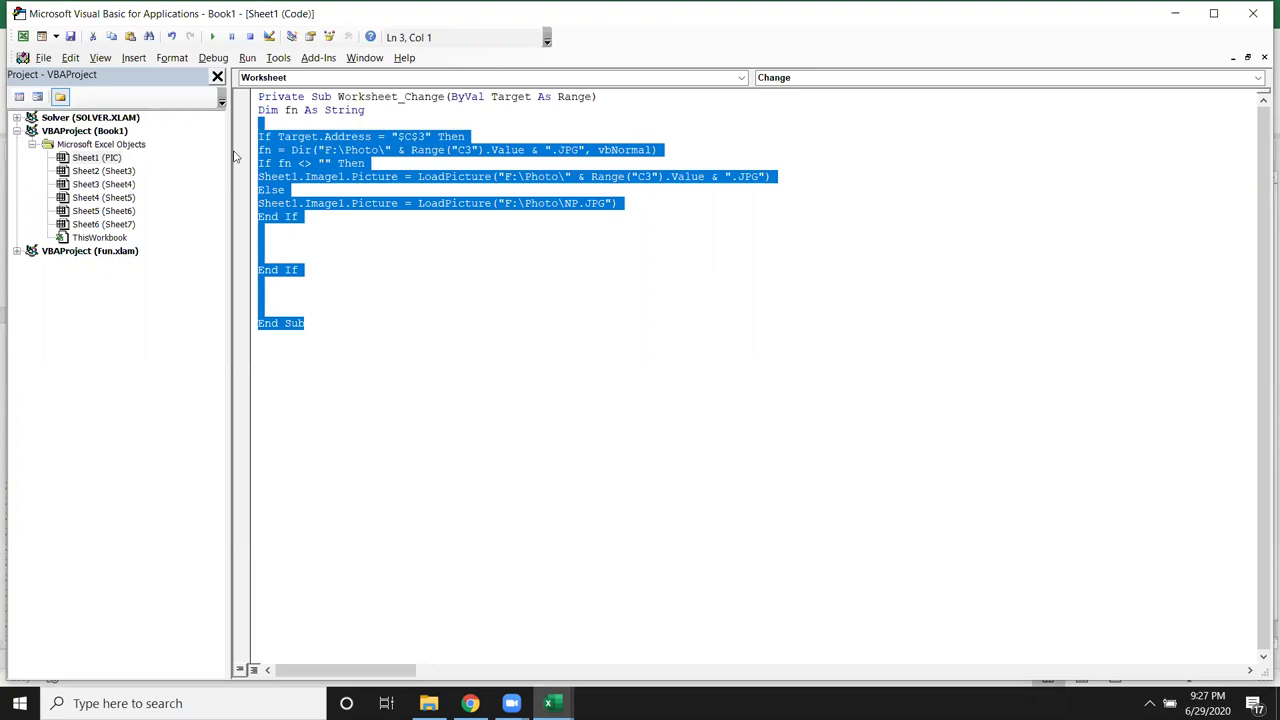
- Minimise the code editor and show Sheet4's table of roll numbers 1–4 with photos
click(1176, 14)
click(426, 346)
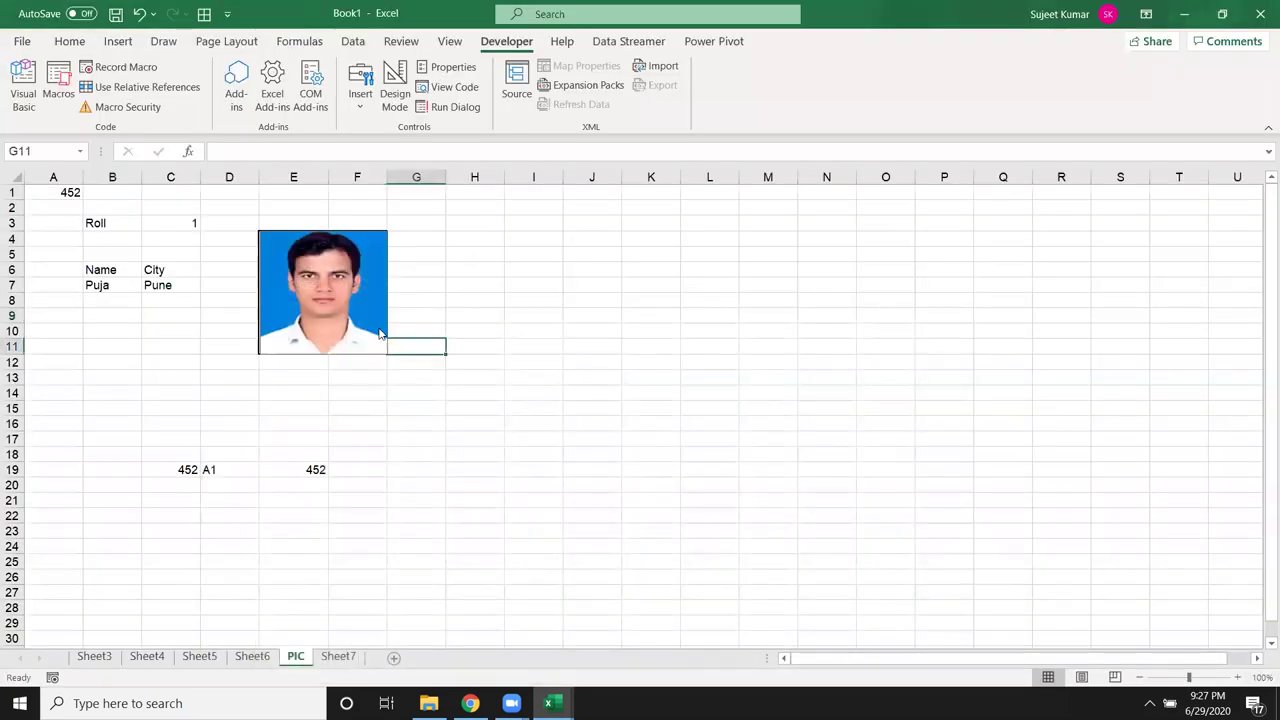
click(680, 258)
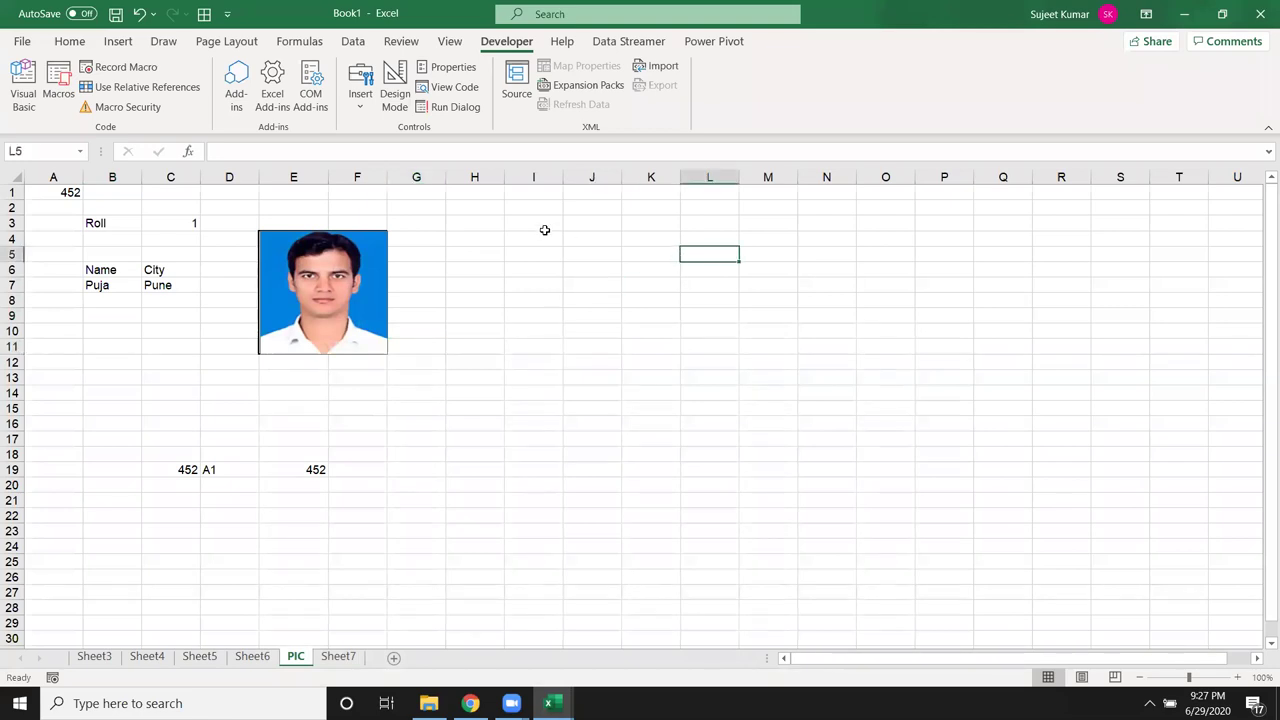
key(super+d)
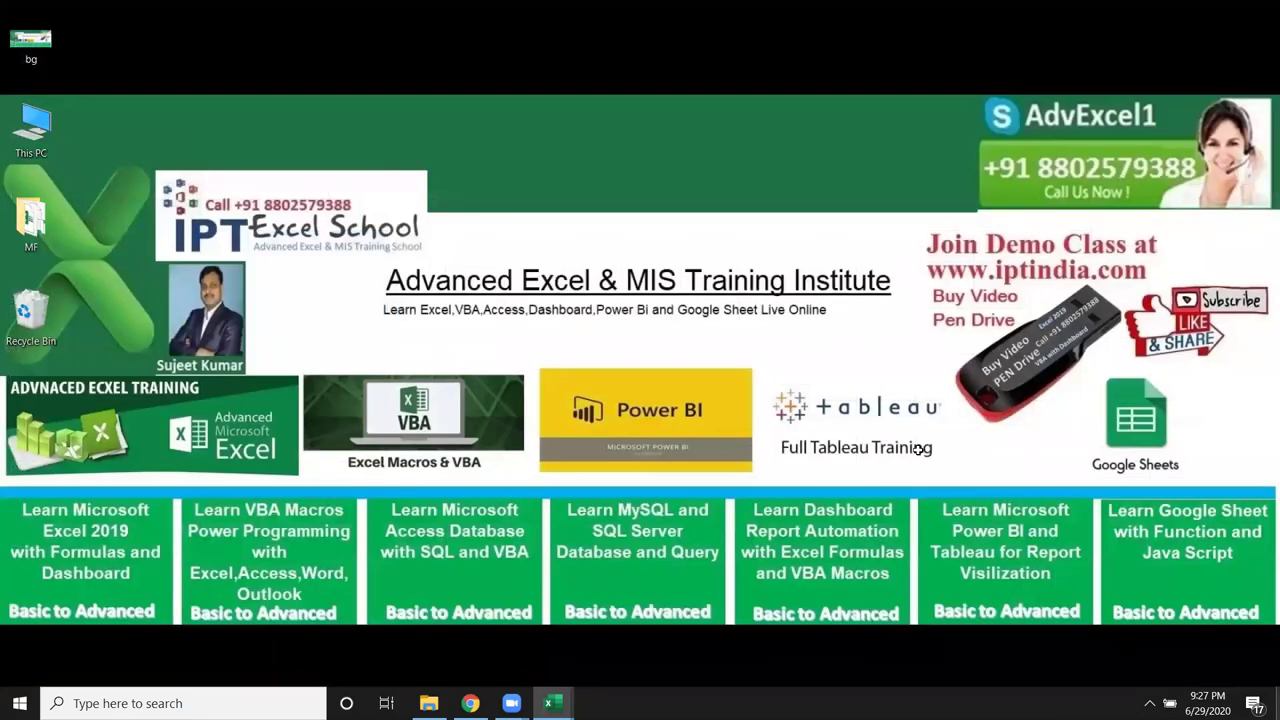
key(super+d)
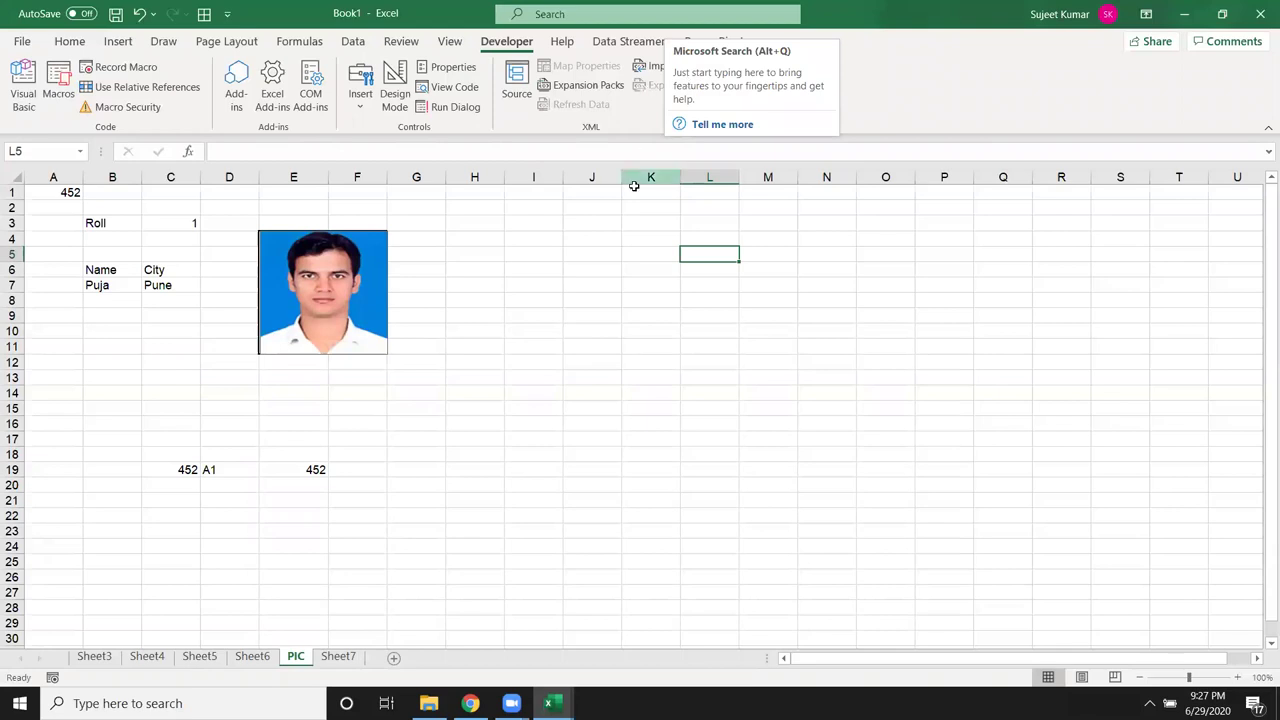
click(116, 40)
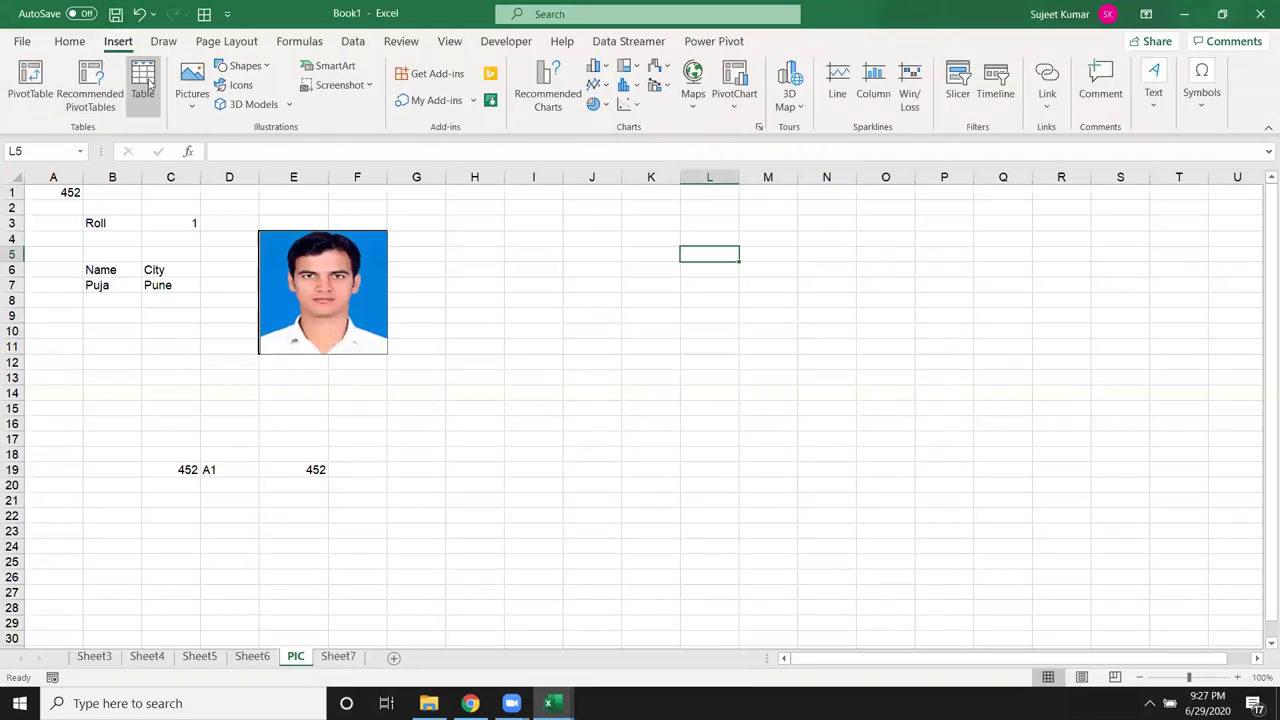
click(147, 656)
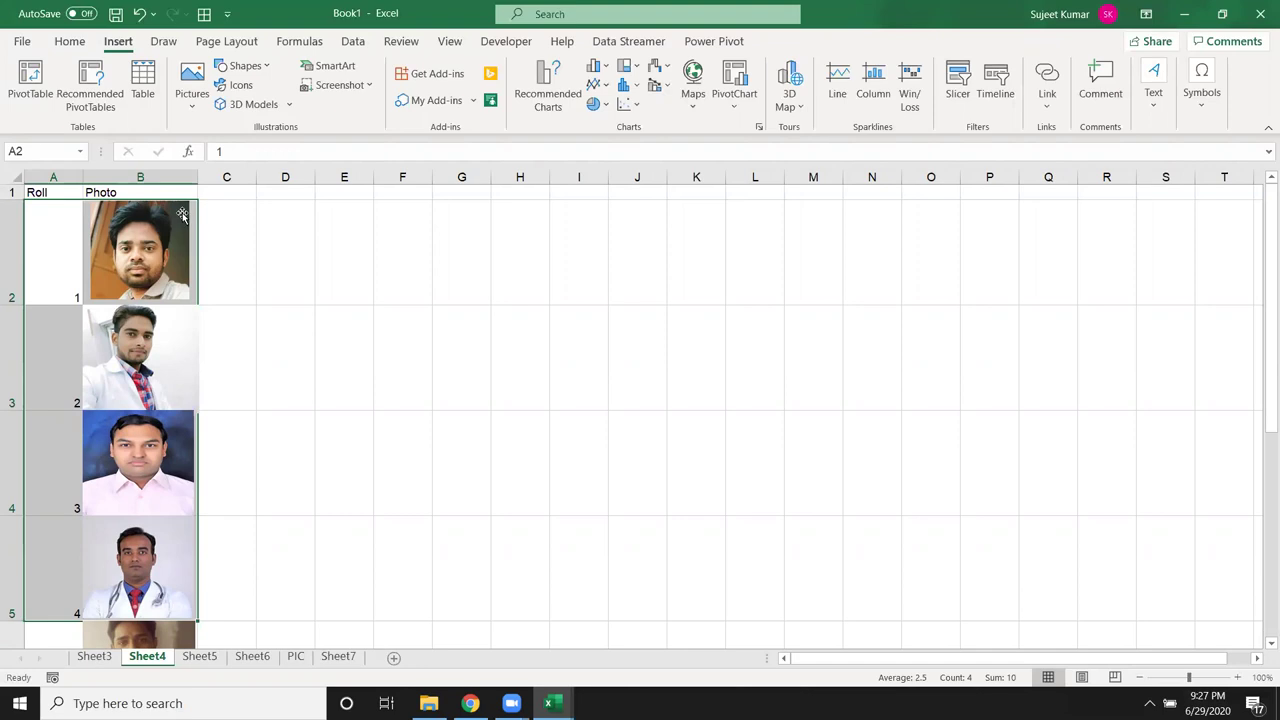
click(472, 703)
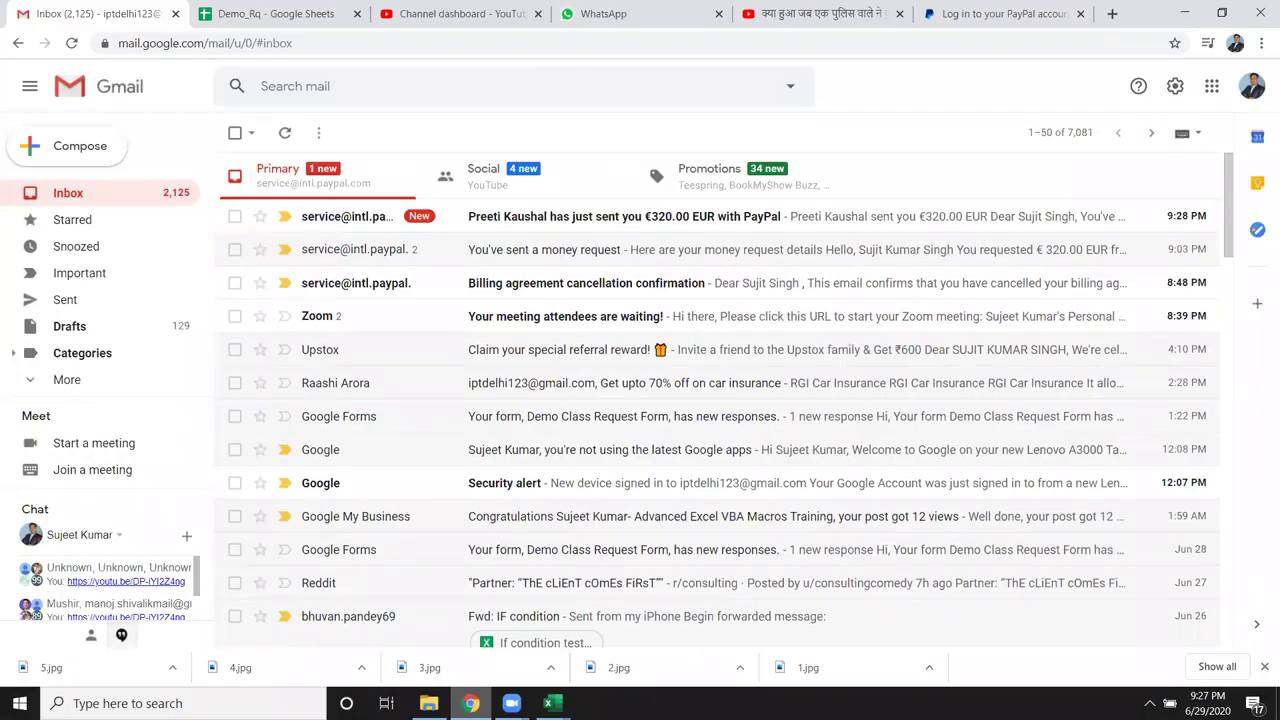
key(alt+Tab)
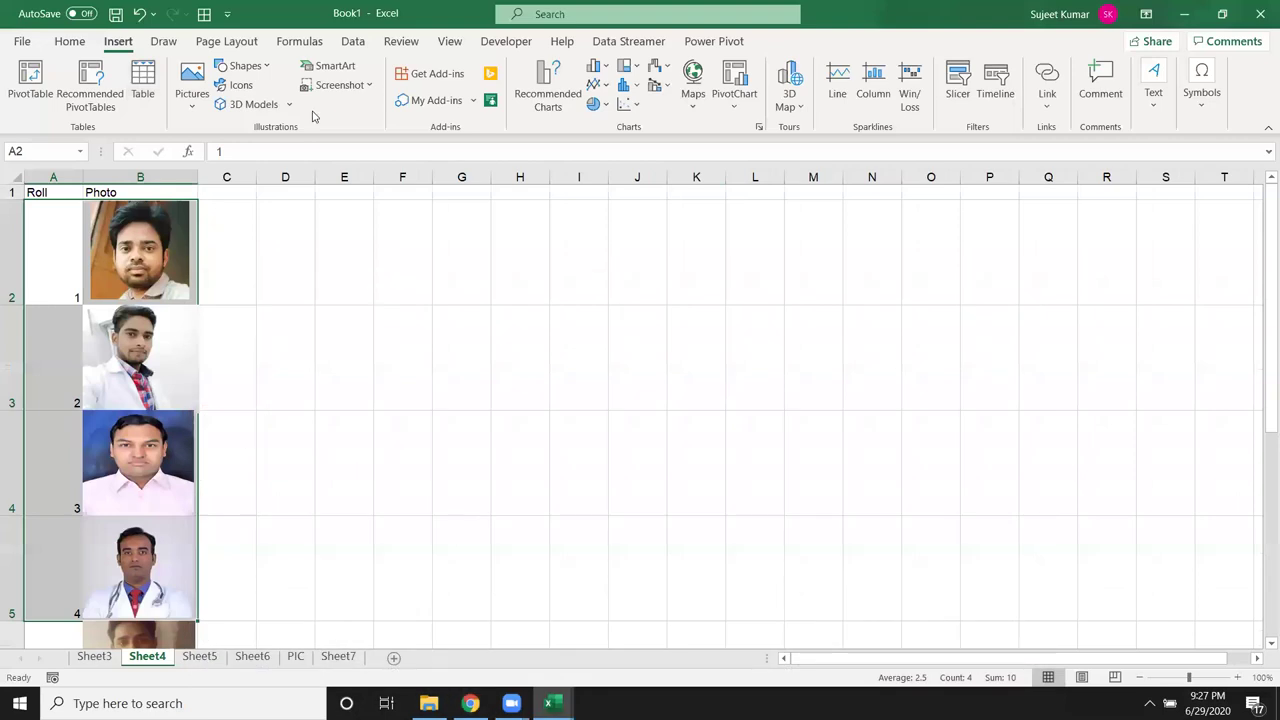
- From the desktop, restore the Excel workbook and select roll number cell C3 on the PIC sheet
key(super+d)
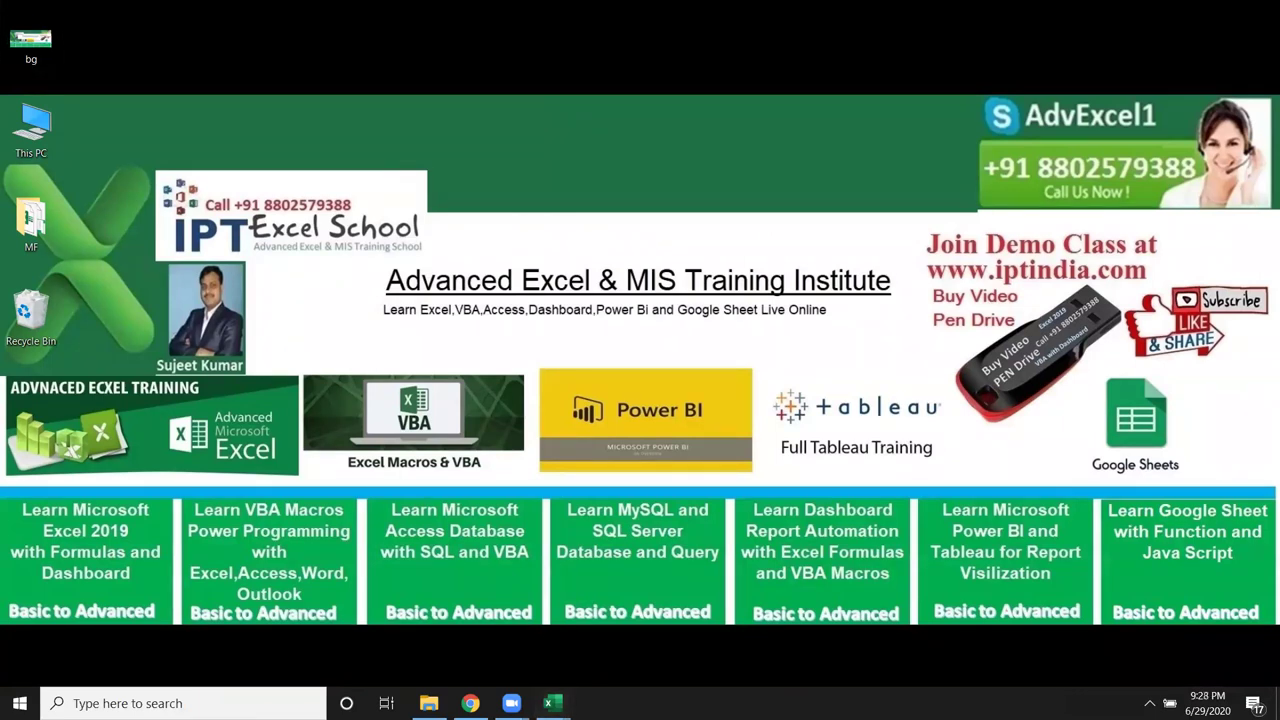
mouse_move(550, 703)
click(533, 661)
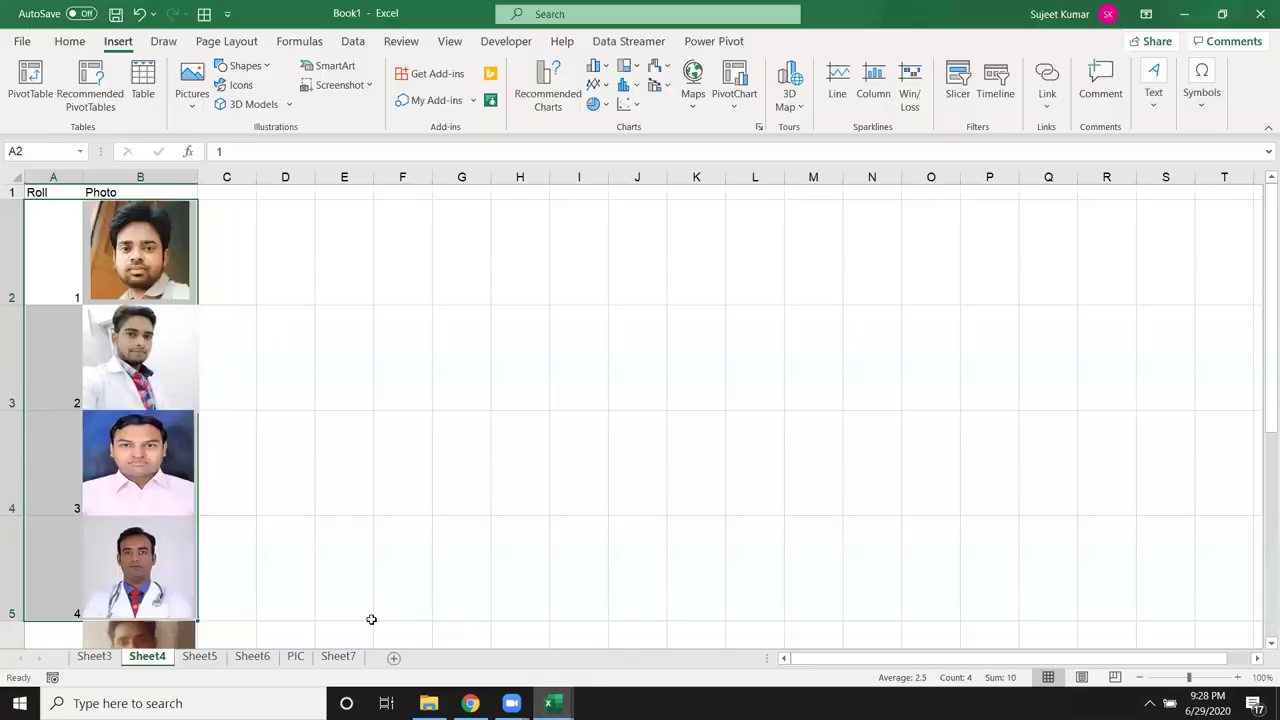
click(262, 658)
click(298, 660)
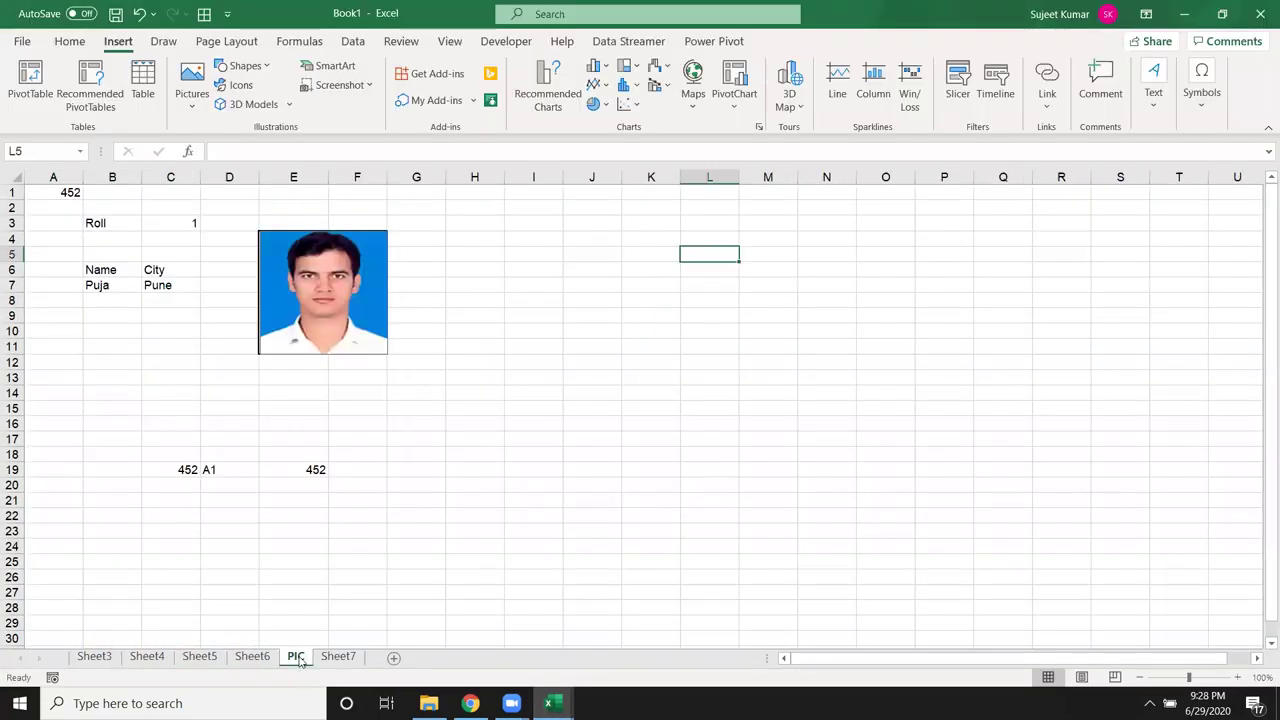
click(191, 222)
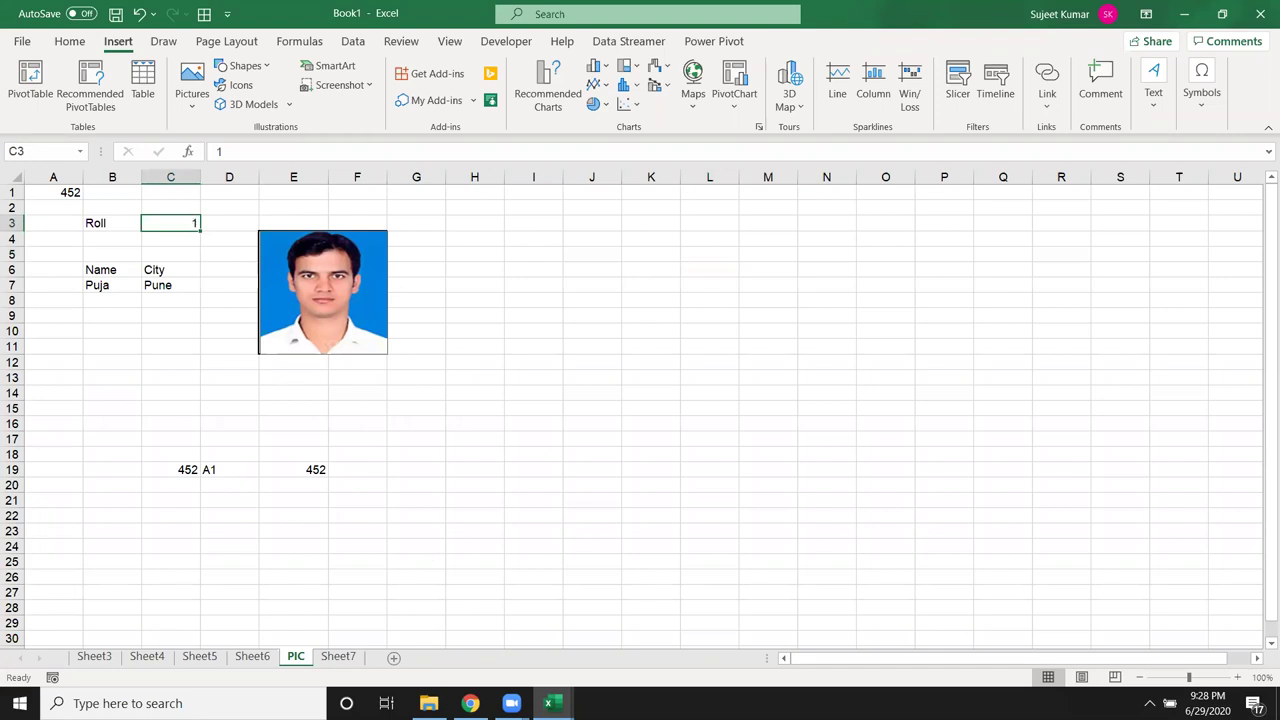
- Bring the VBA editor with the Worksheet_Change macro forward, then minimise everything to the desktop
mouse_move(548, 703)
click(590, 640)
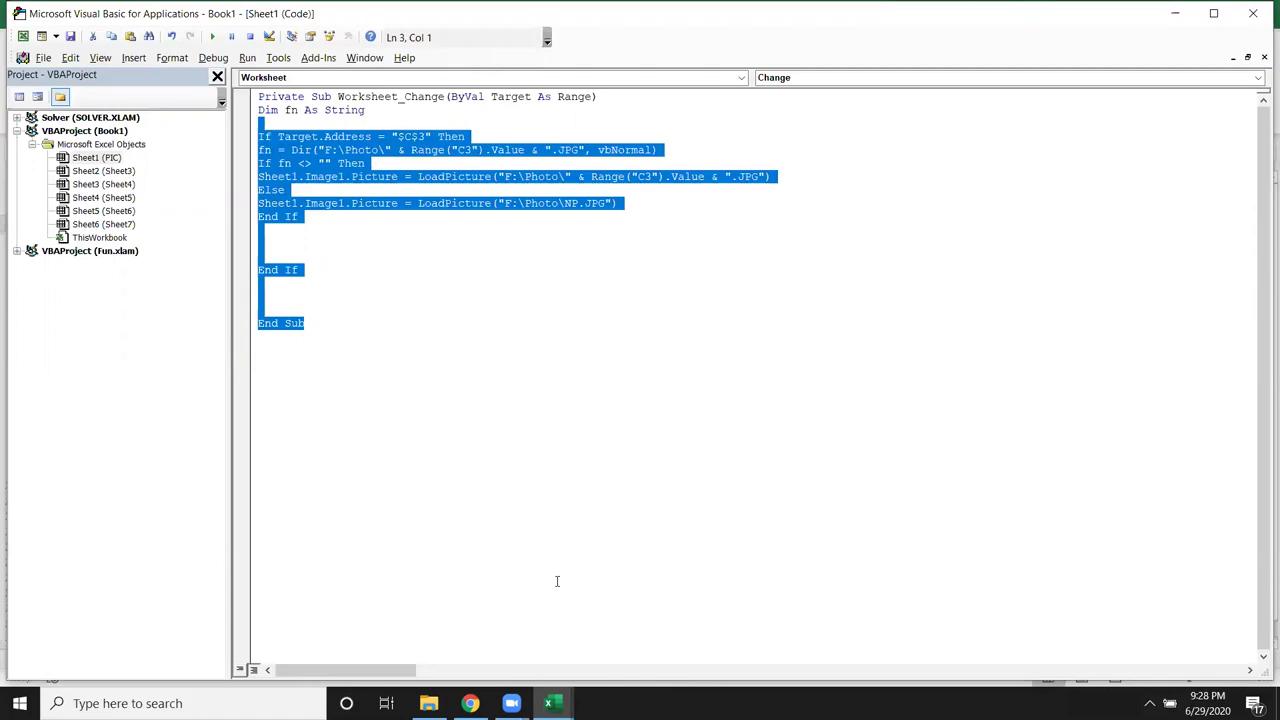
key(super+d)
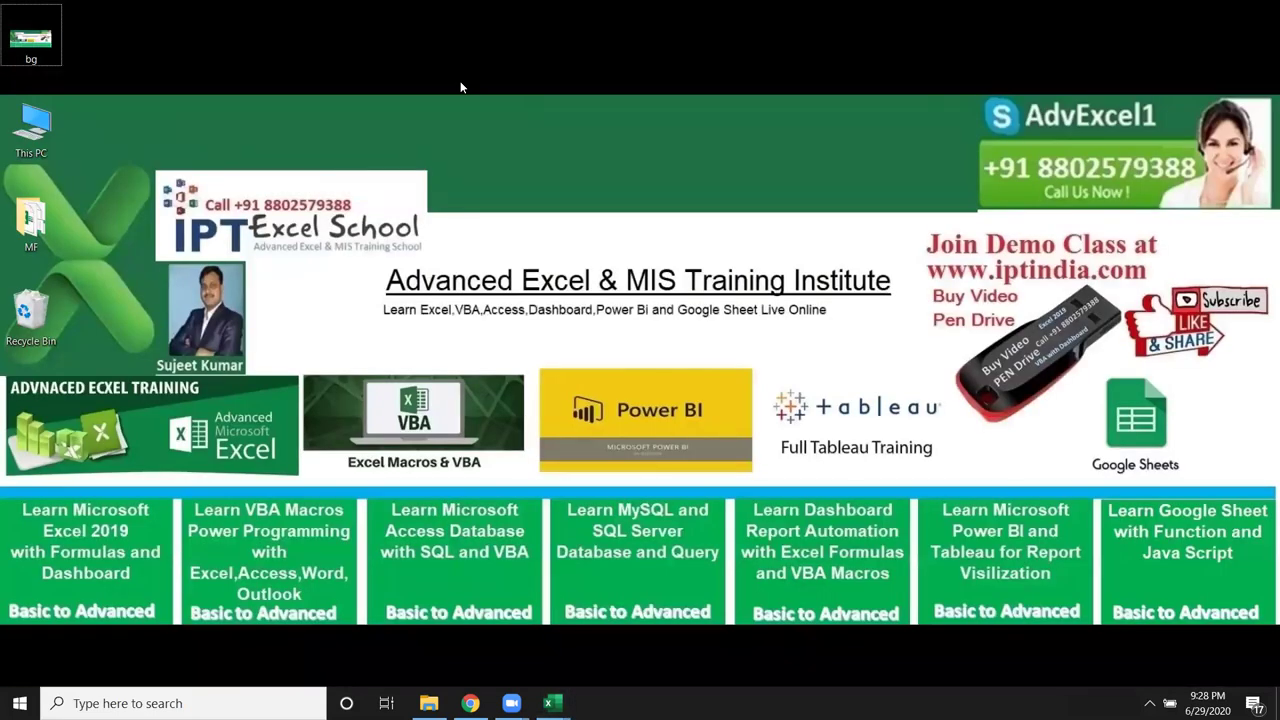